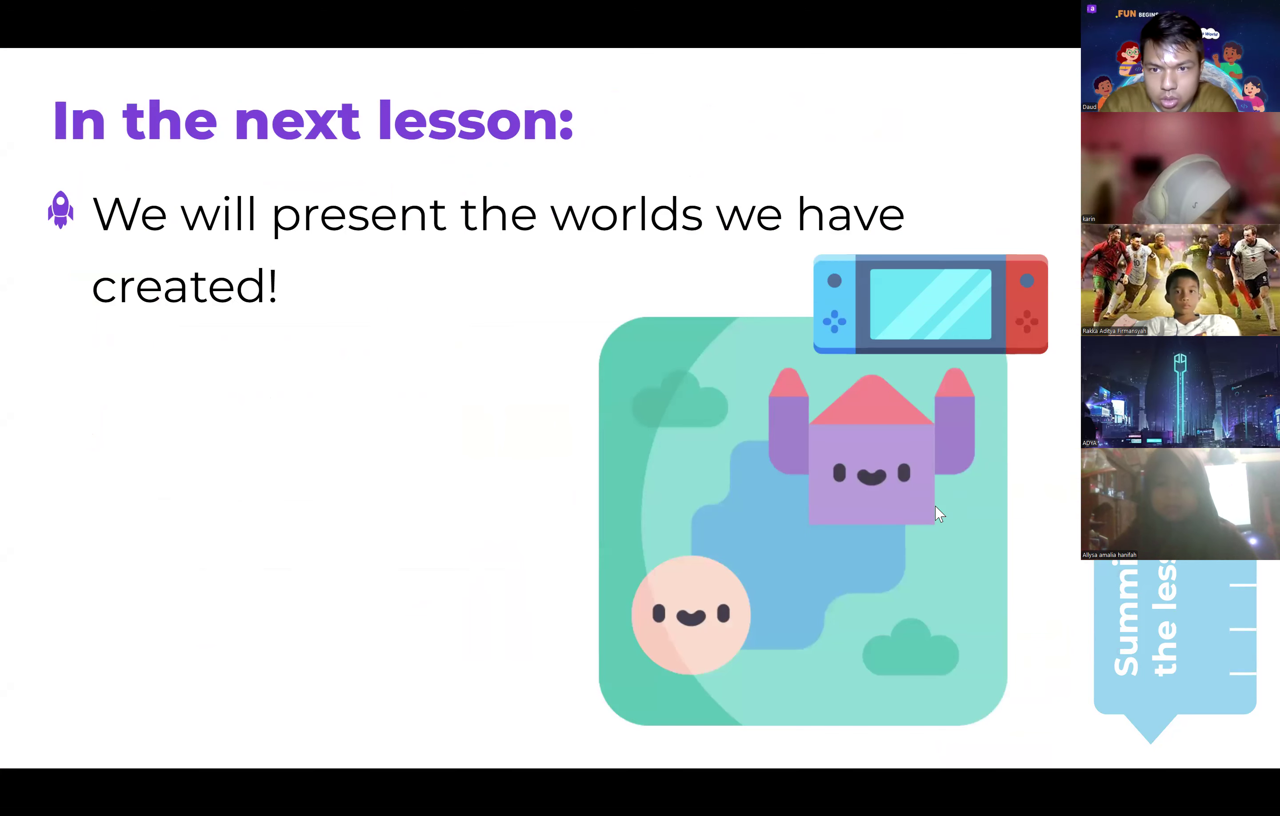
Step: Switch to the Extra Class Schedule spreadsheet and check the missed lessons of the students in the Minggu Roblox class
key(alt+Tab)
drag(875, 521, 873, 507)
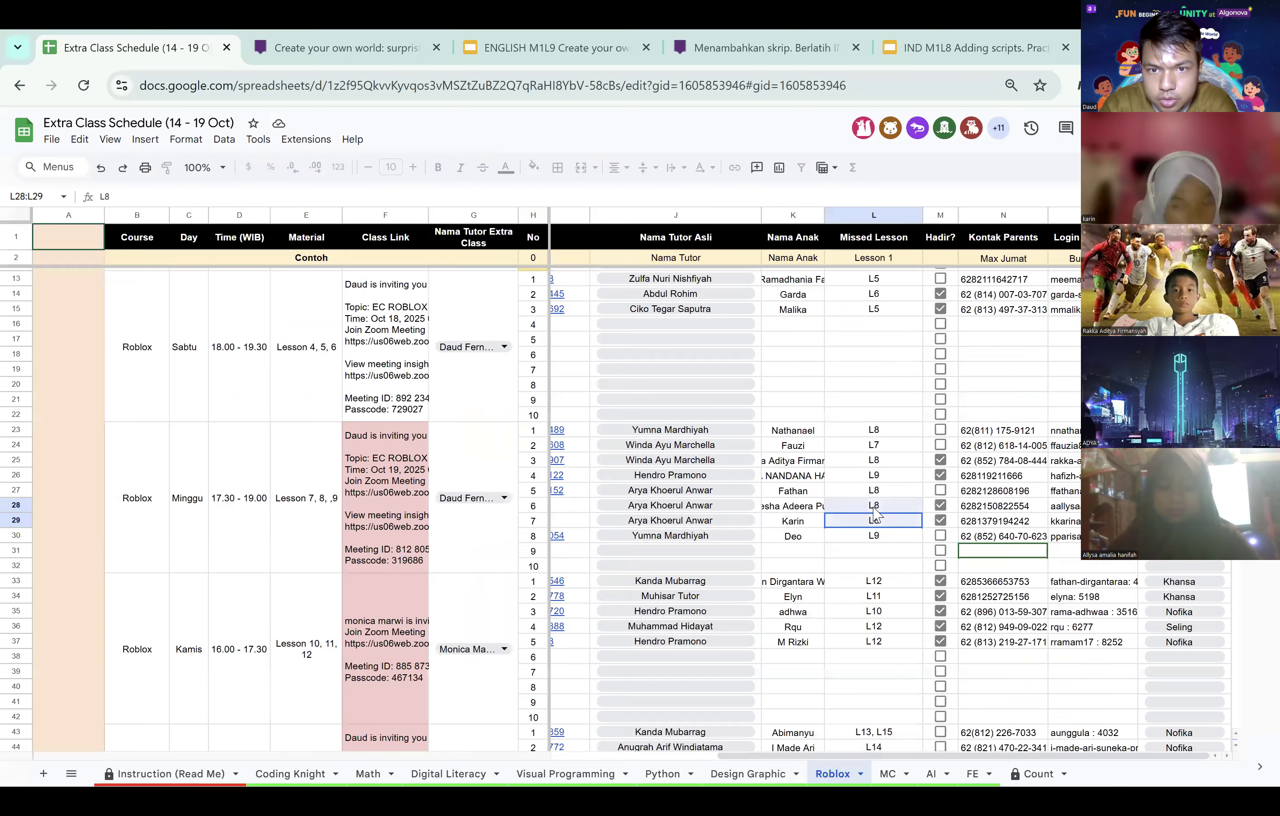
drag(779, 519, 786, 491)
click(786, 491)
click(783, 506)
click(804, 464)
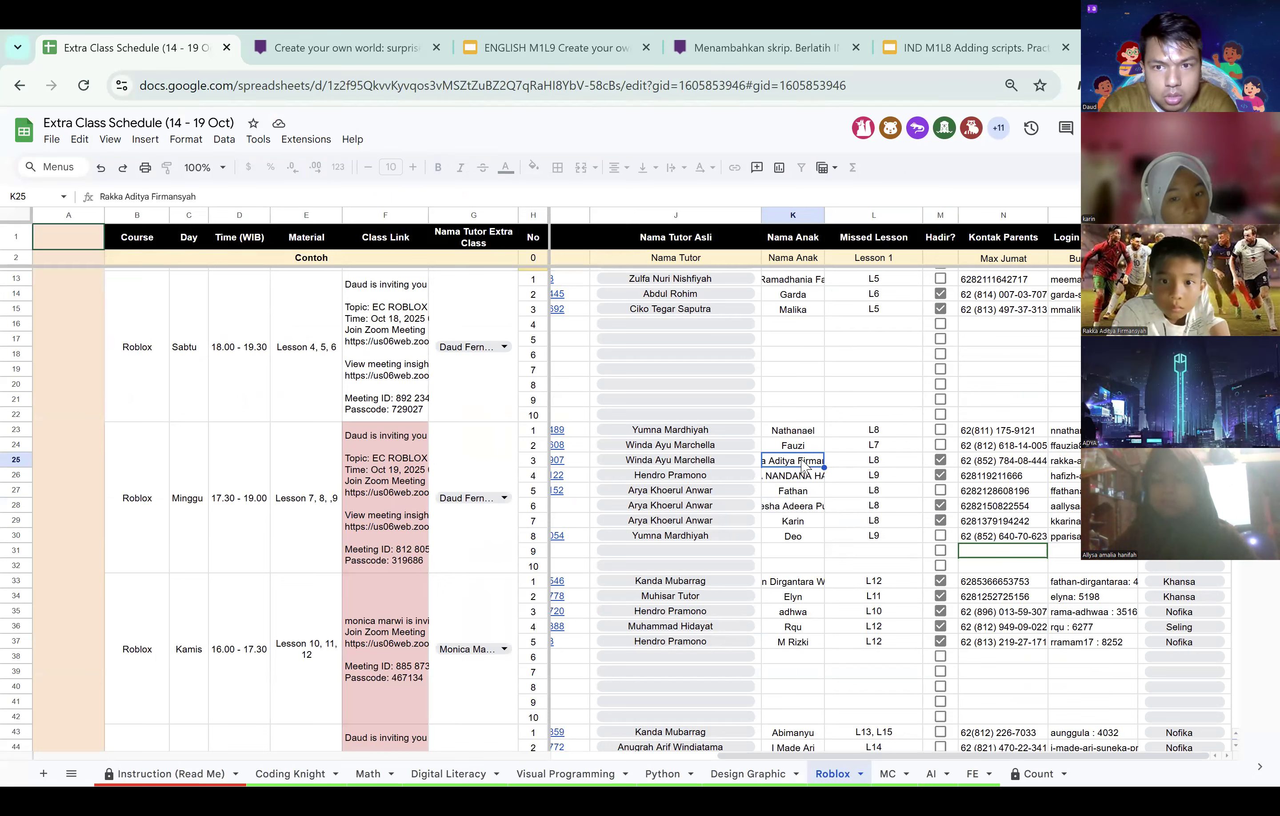
click(802, 481)
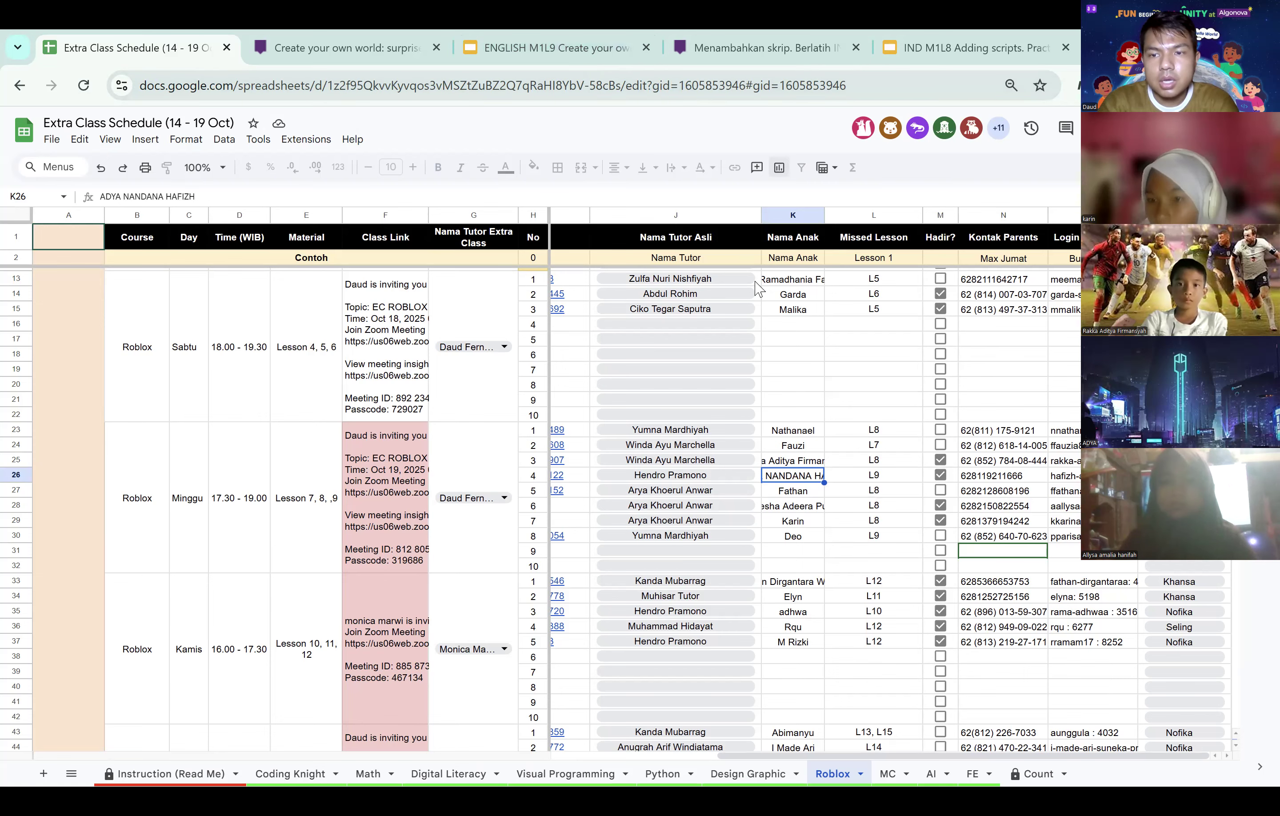
Step: Open learn.algonova.id/main in a new browser tab
key(ctrl+t)
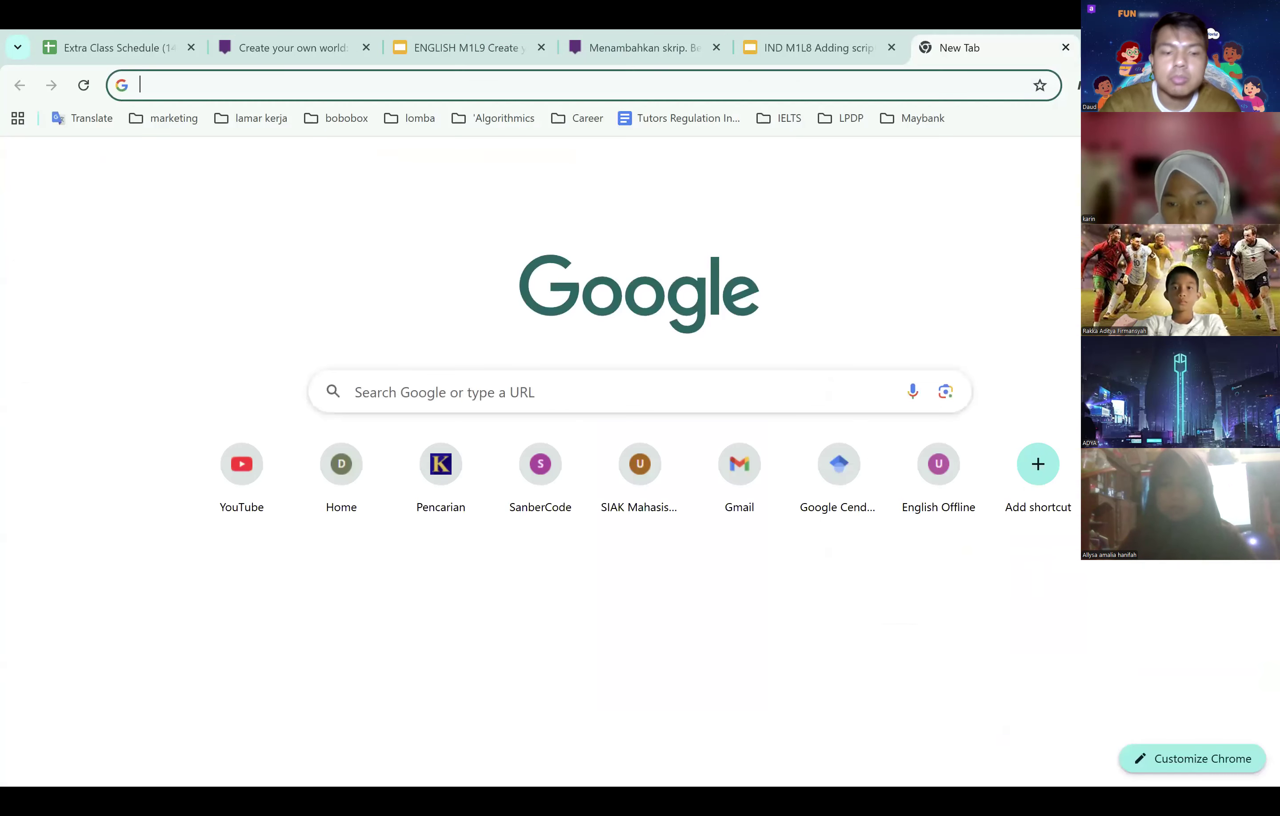
text(learn.algonova.id/main)
key(Return)
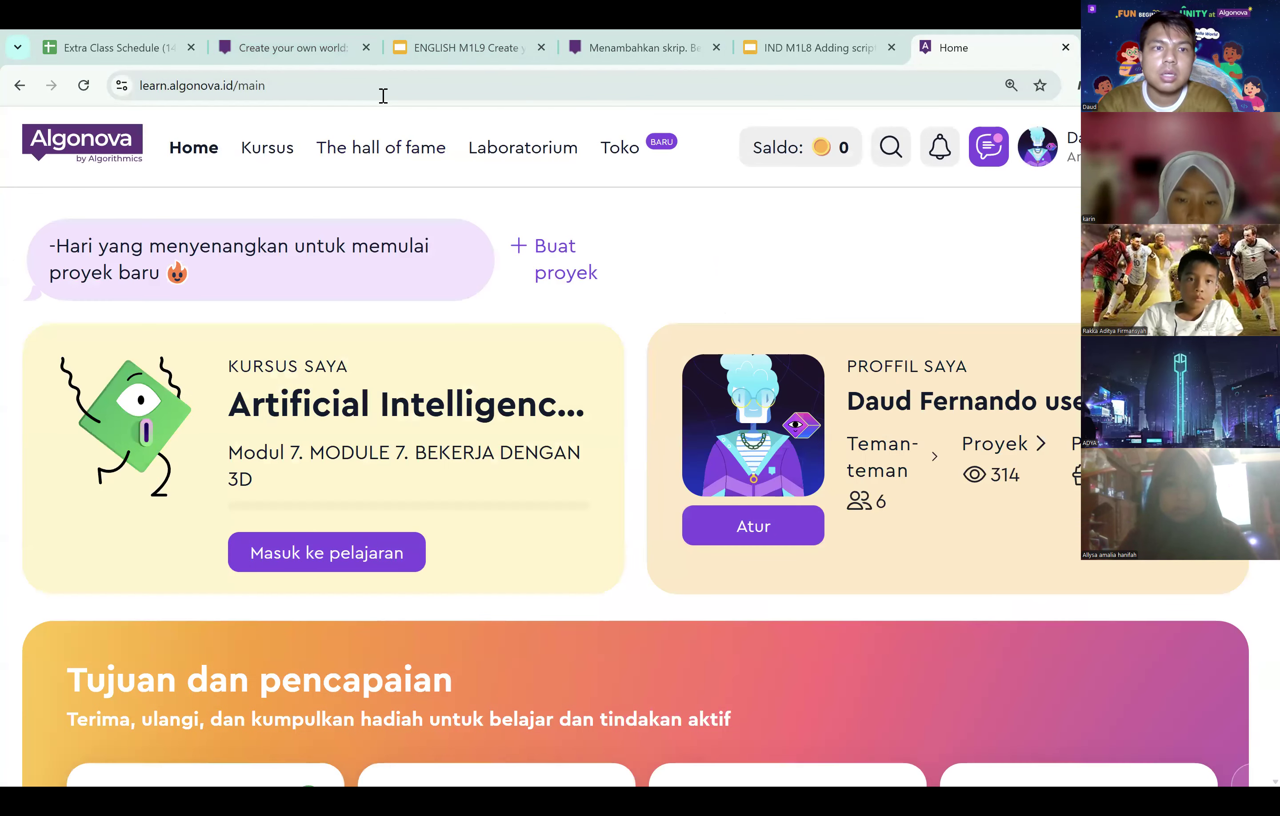
click(371, 92)
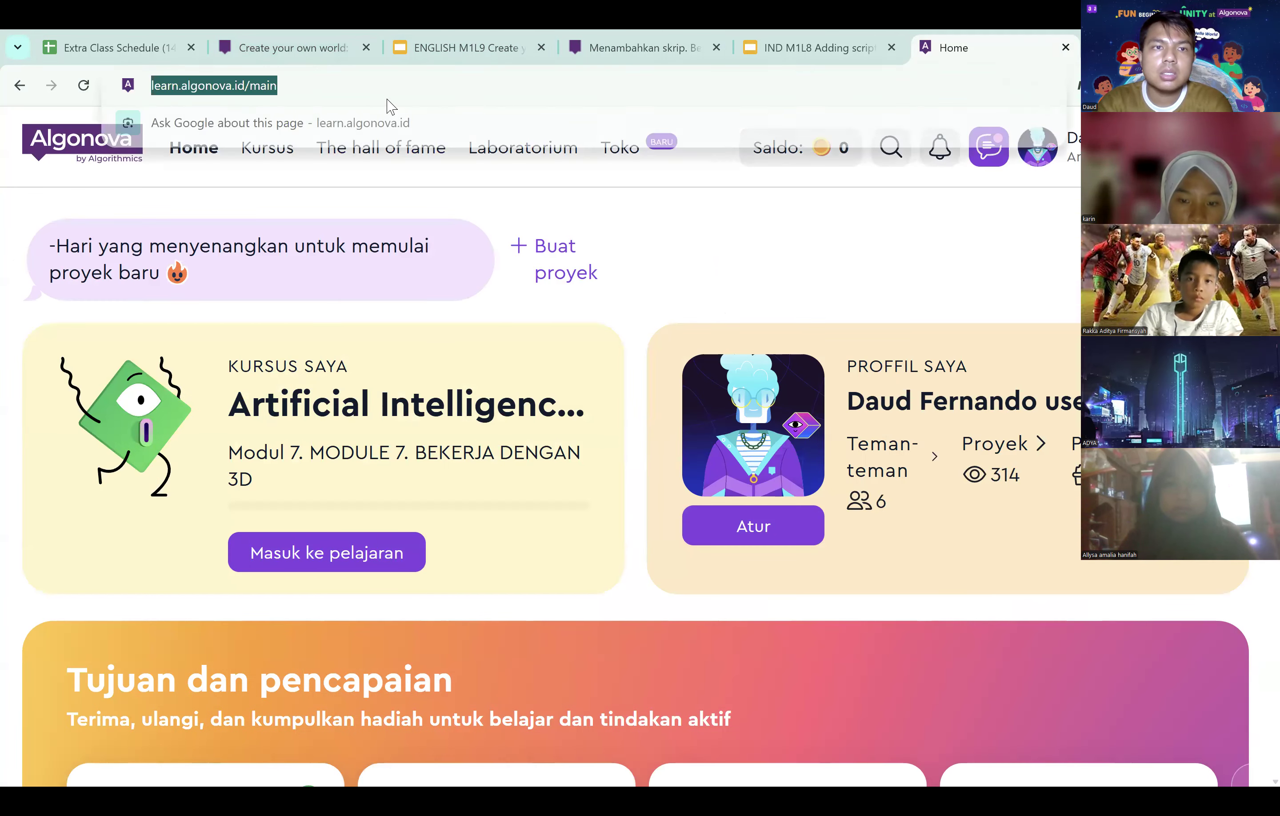
click(771, 400)
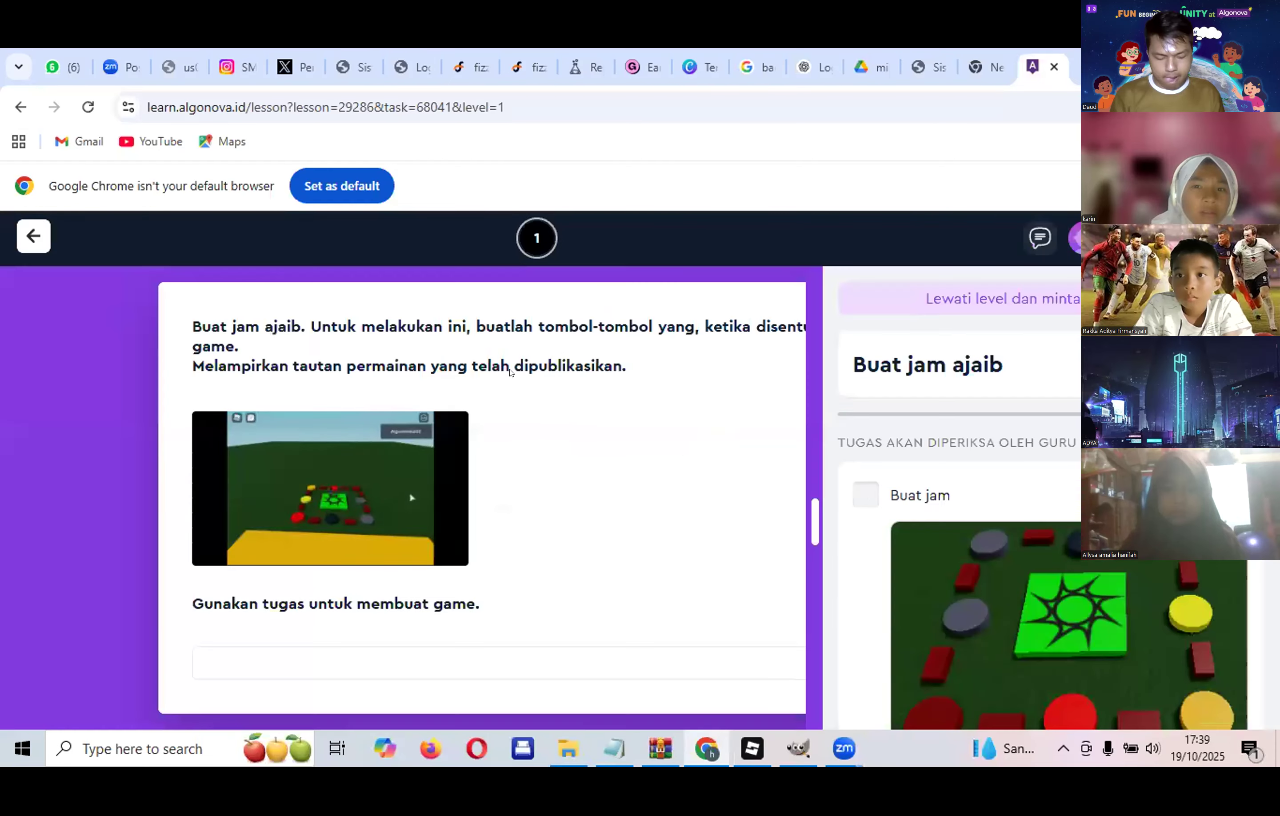
Step: Mark Ganti nama bagian, Buat skrip and Tambahkan skrip as done and submit the Buat jam ajaib task for teacher review
scroll(899, 417, down, 5)
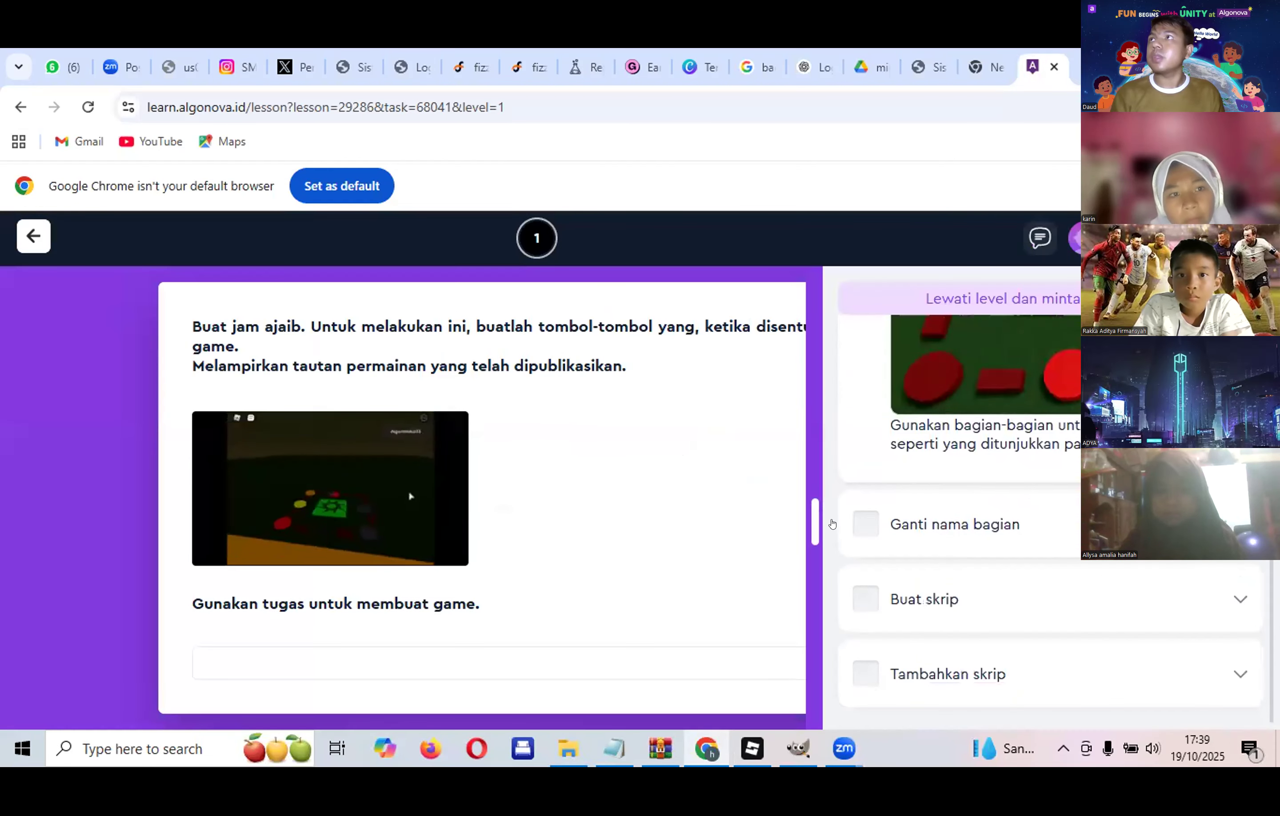
click(866, 523)
click(866, 598)
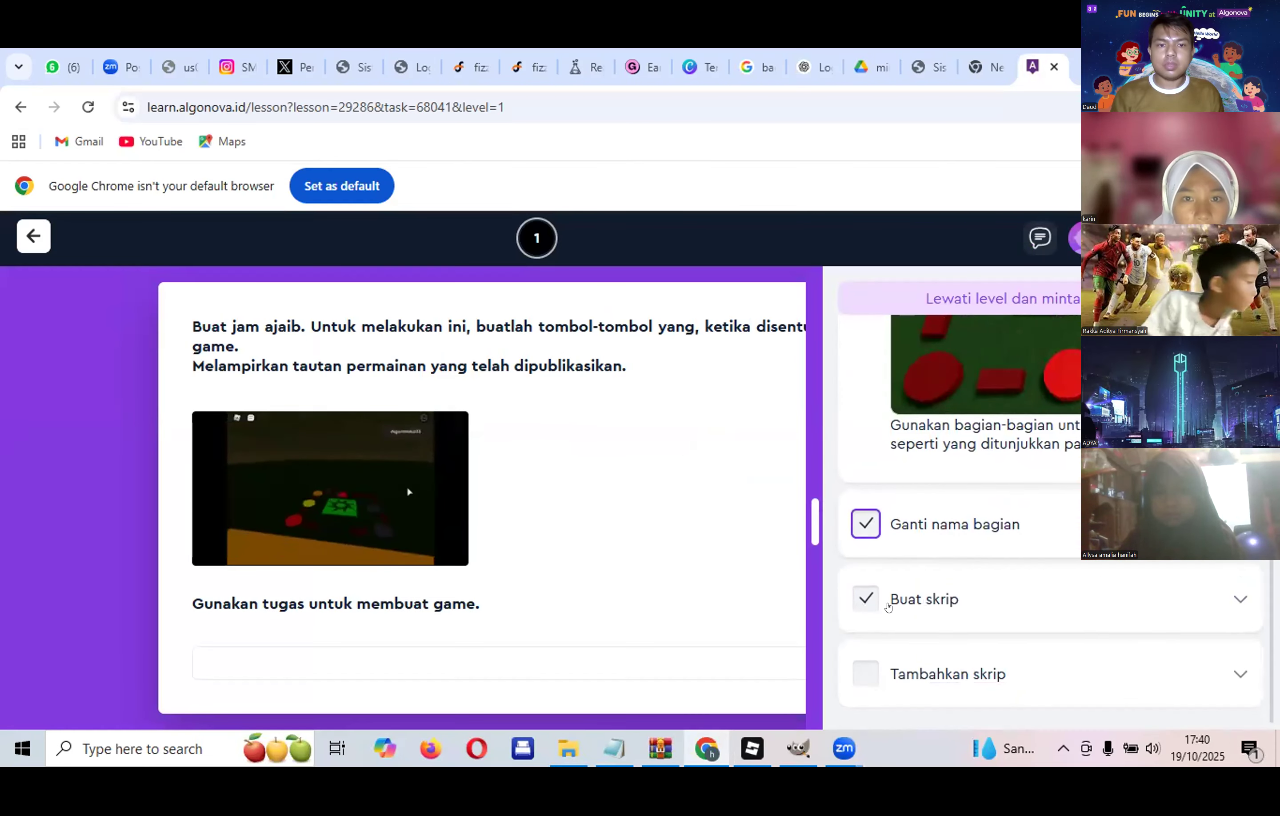
click(860, 668)
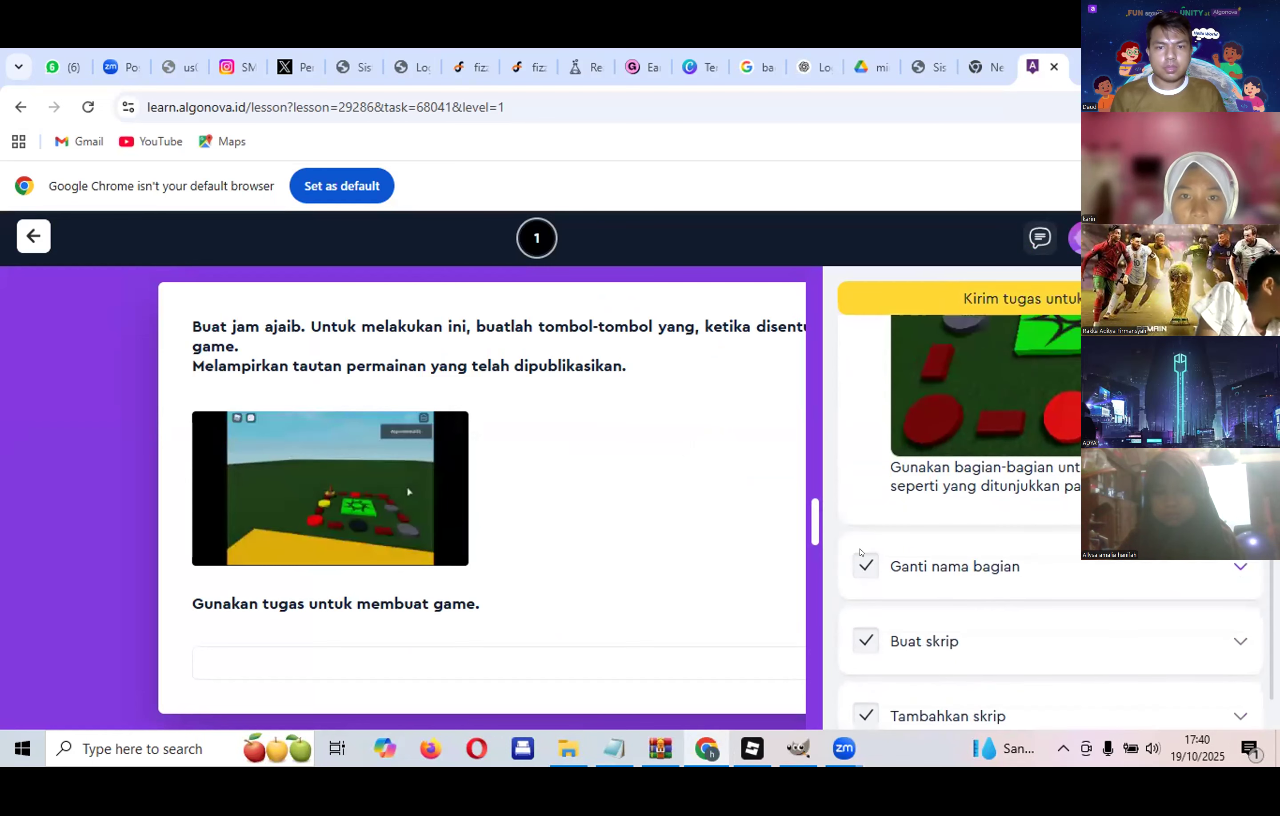
click(839, 297)
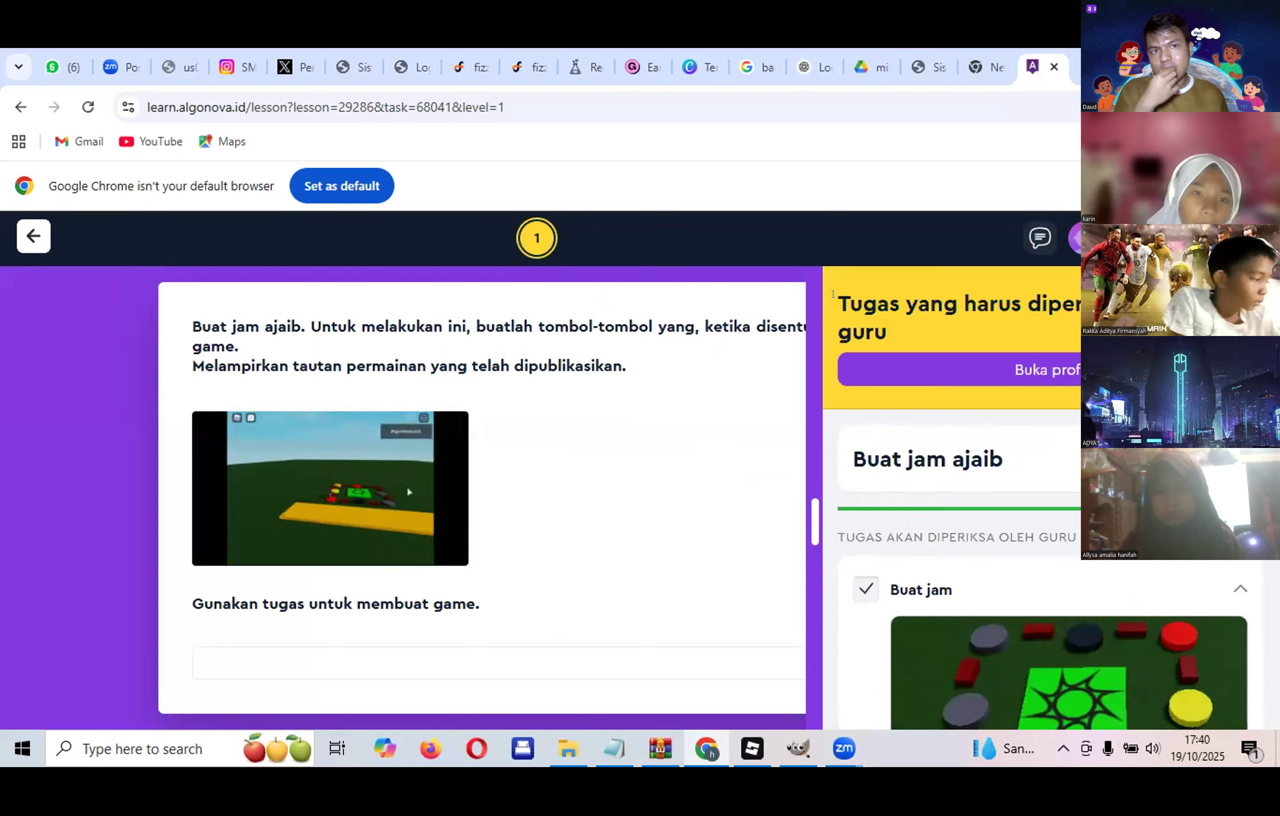
Step: Leave the finished task and open task 5, Jalan Menuju Oz, in lesson 8 of the Game Design course
click(36, 239)
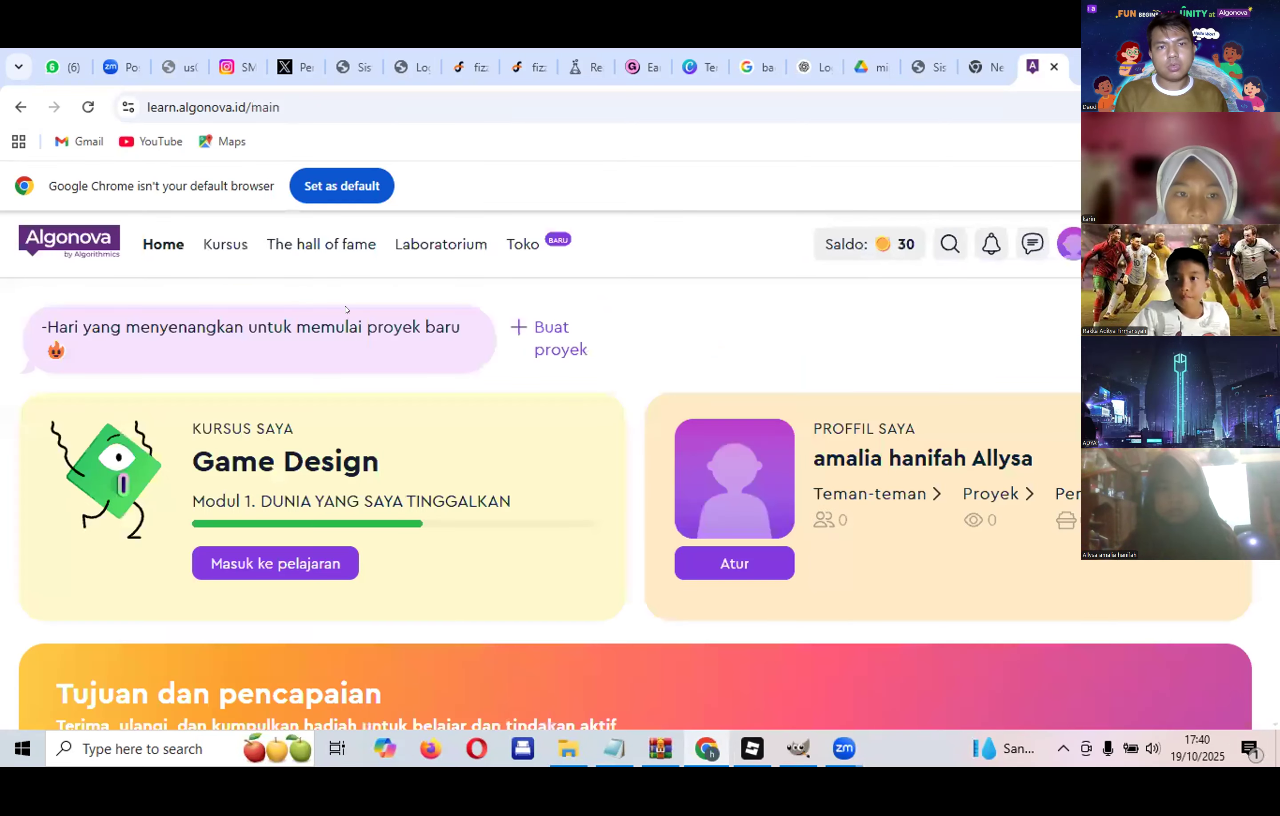
click(204, 241)
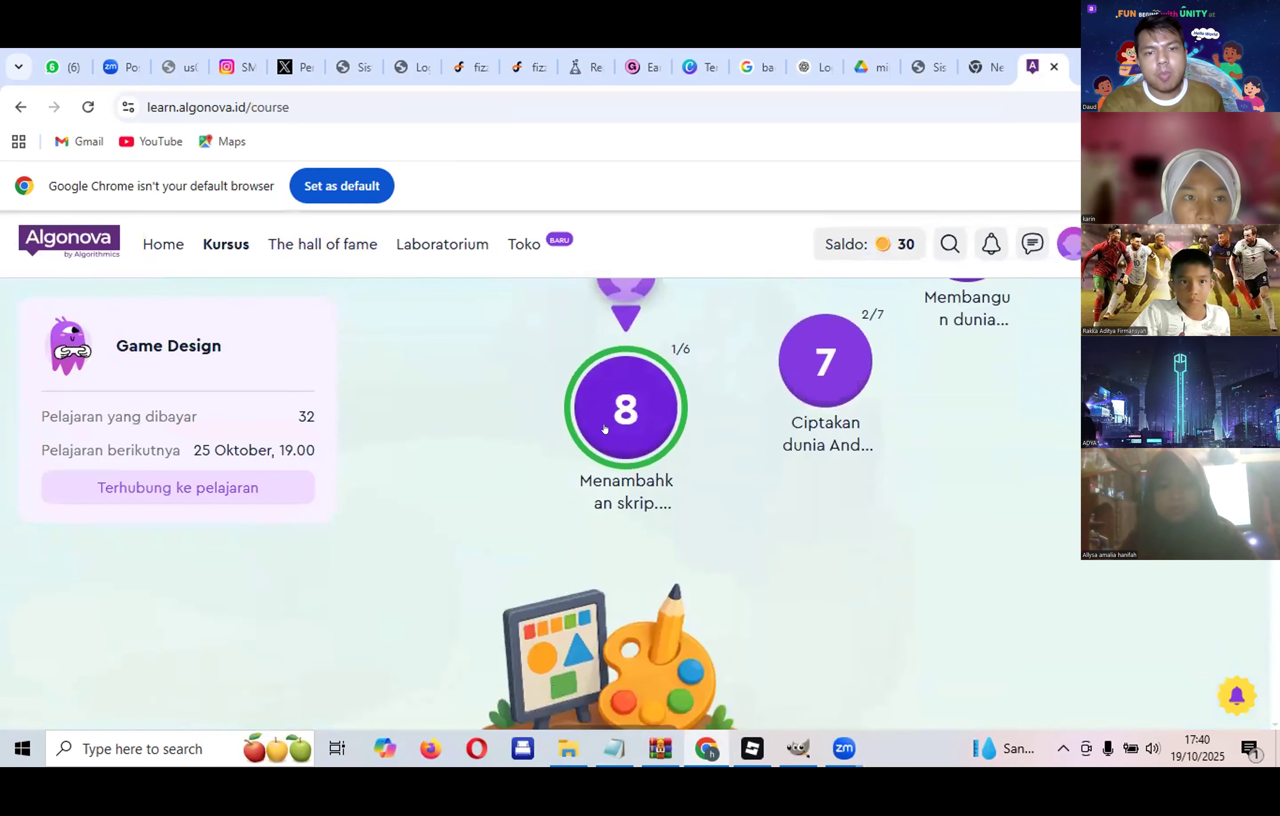
click(617, 398)
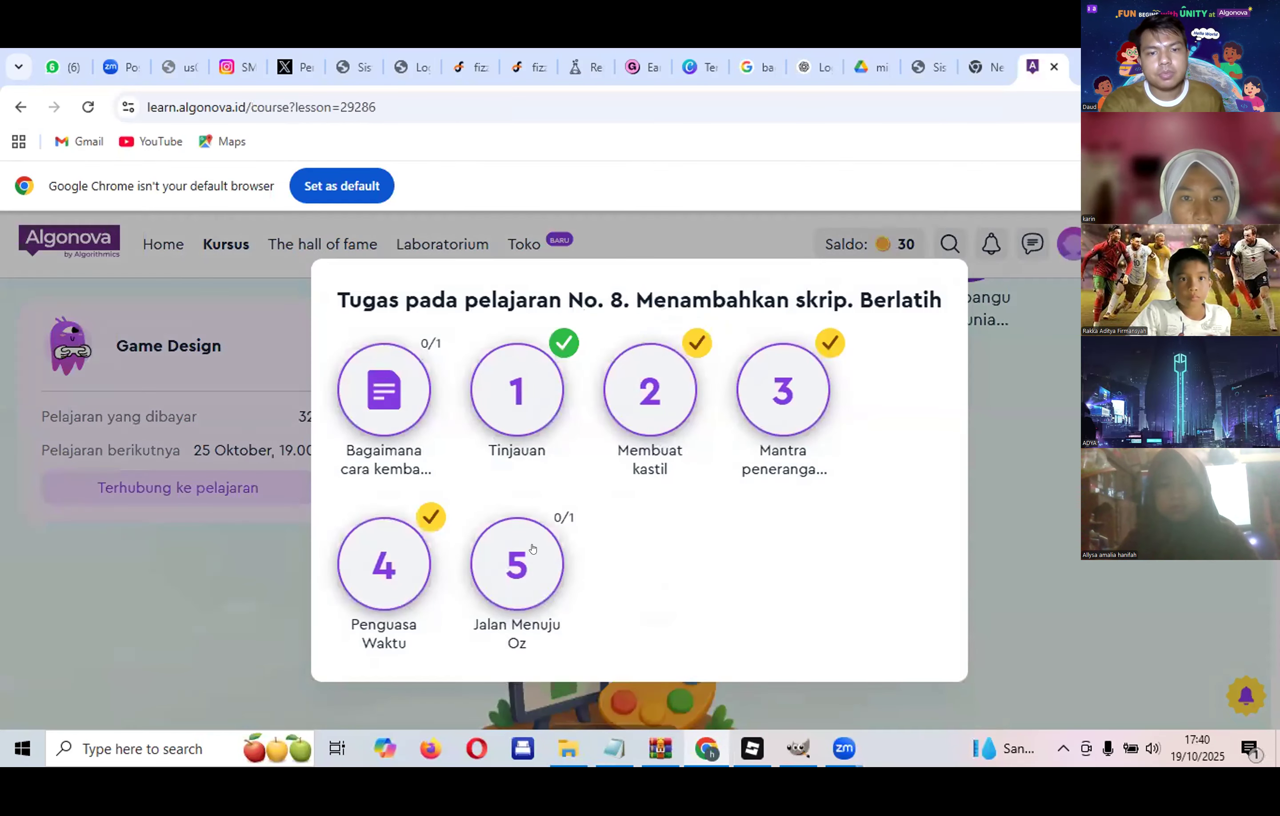
click(537, 544)
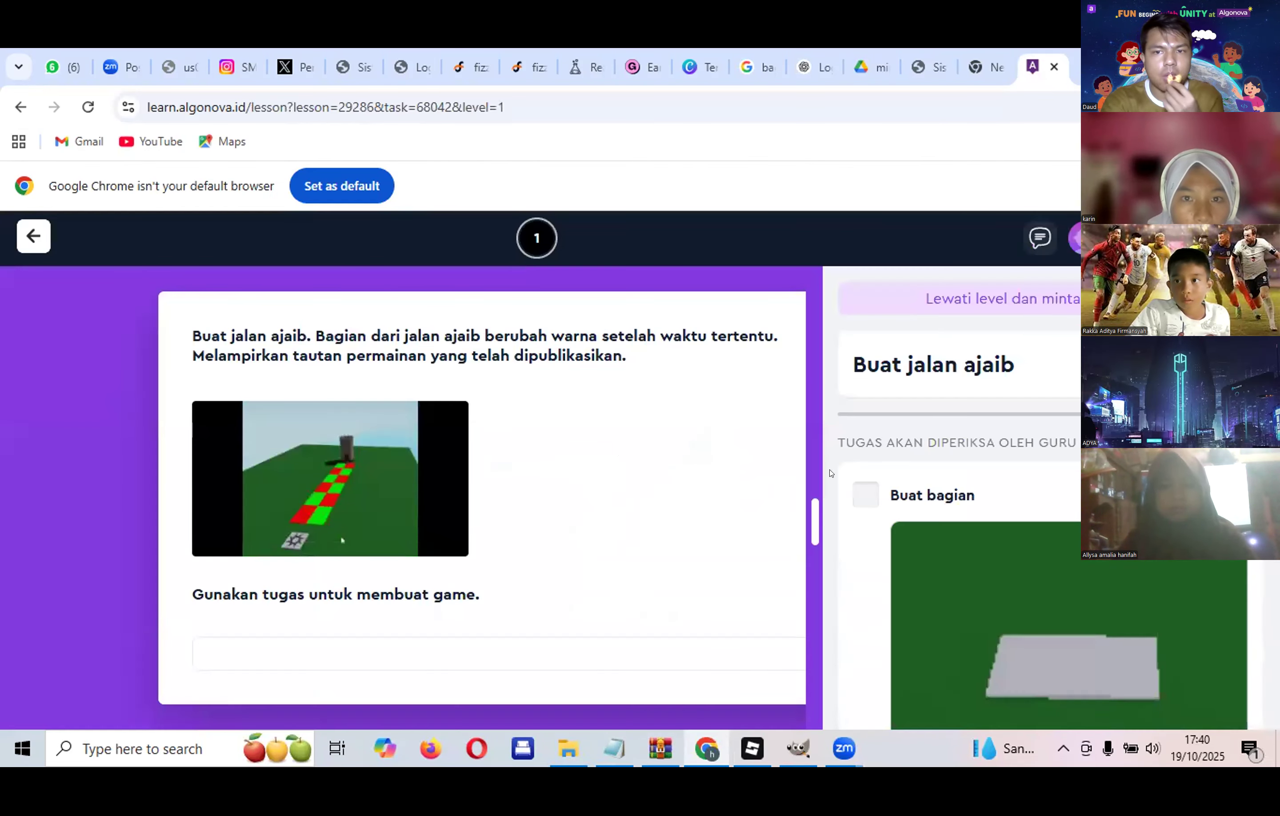
Step: Mark Buat bagian, Buat skrip, Tambahkan skrip and Salin bagiannya as done in the Buat jalan ajaib checklist
scroll(920, 419, down, 8)
scroll(921, 416, up, 8)
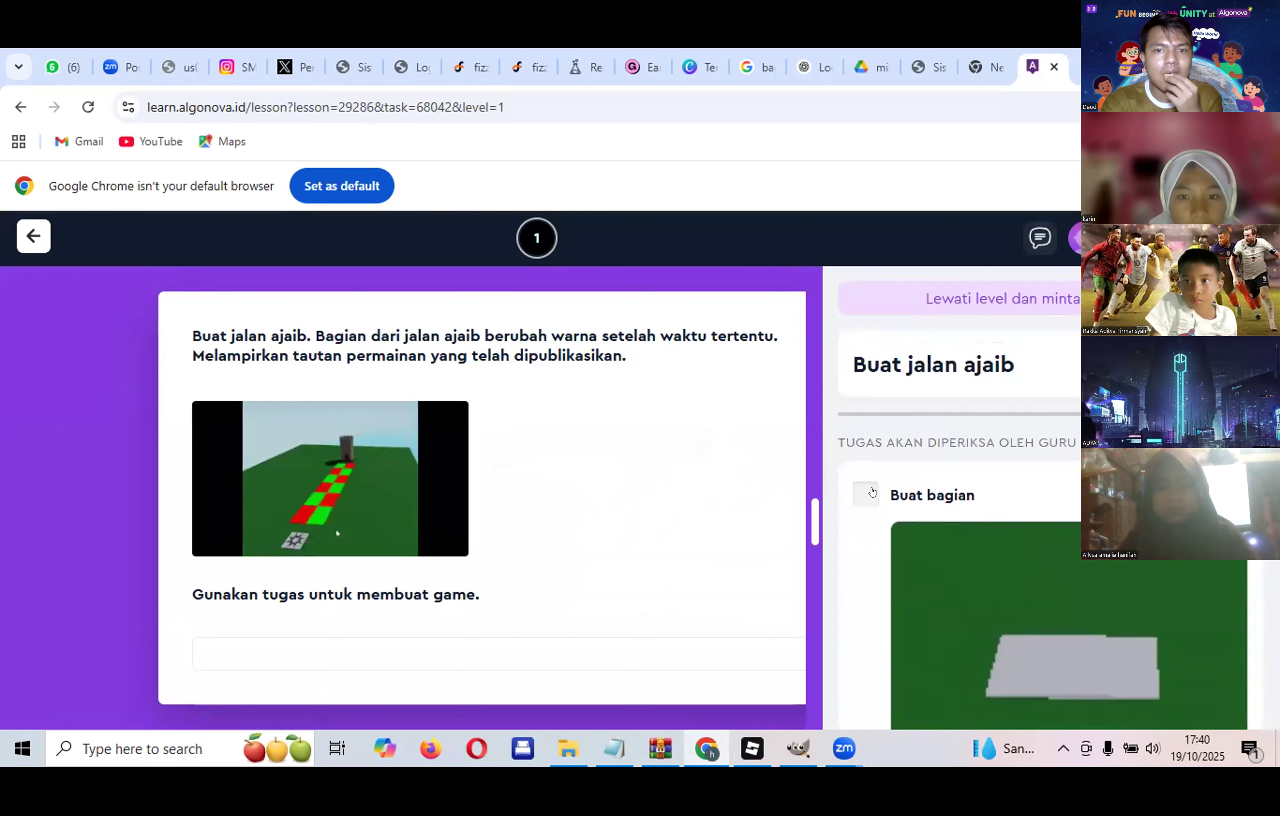
scroll(862, 503, down, 8)
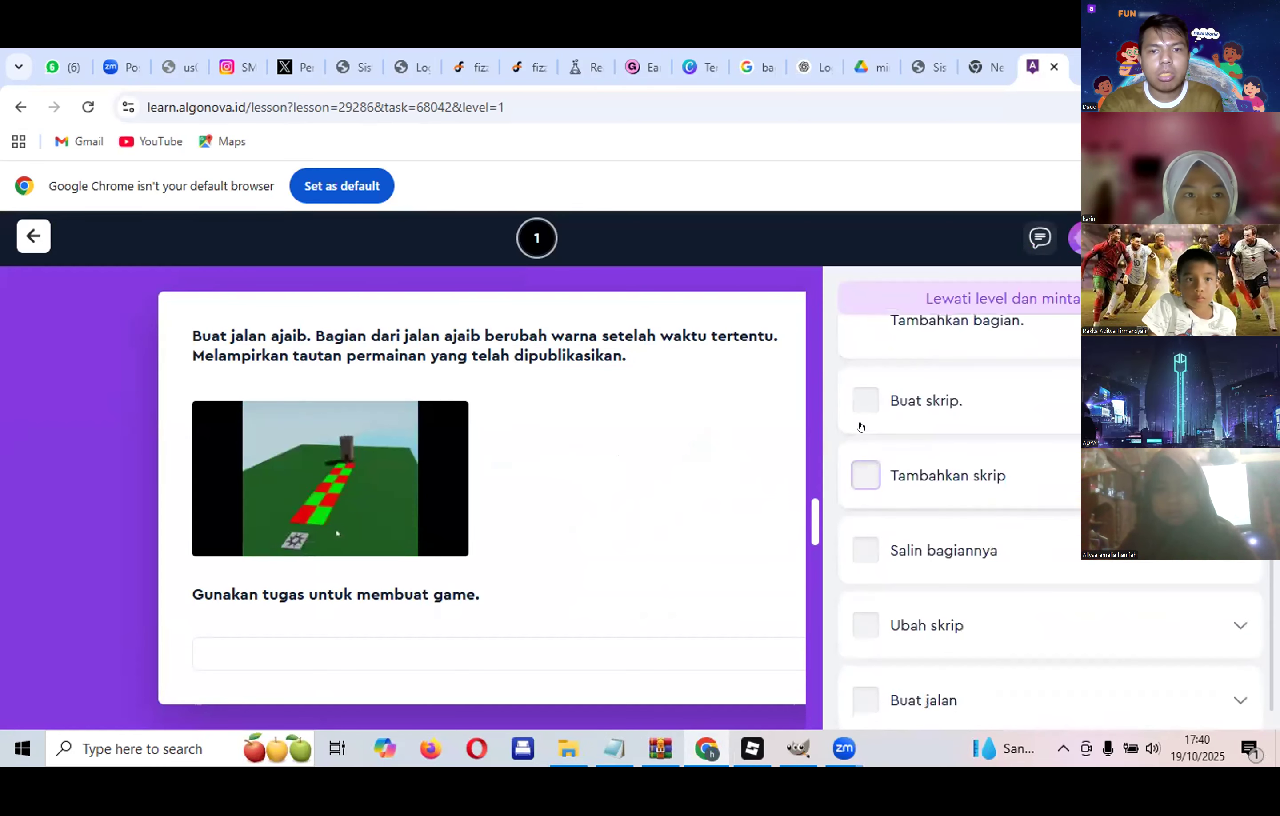
click(866, 399)
click(865, 475)
click(865, 550)
Step: Mark Ubah skrip and Buat jalan as done and submit the Buat jalan ajaib task for teacher review
click(871, 626)
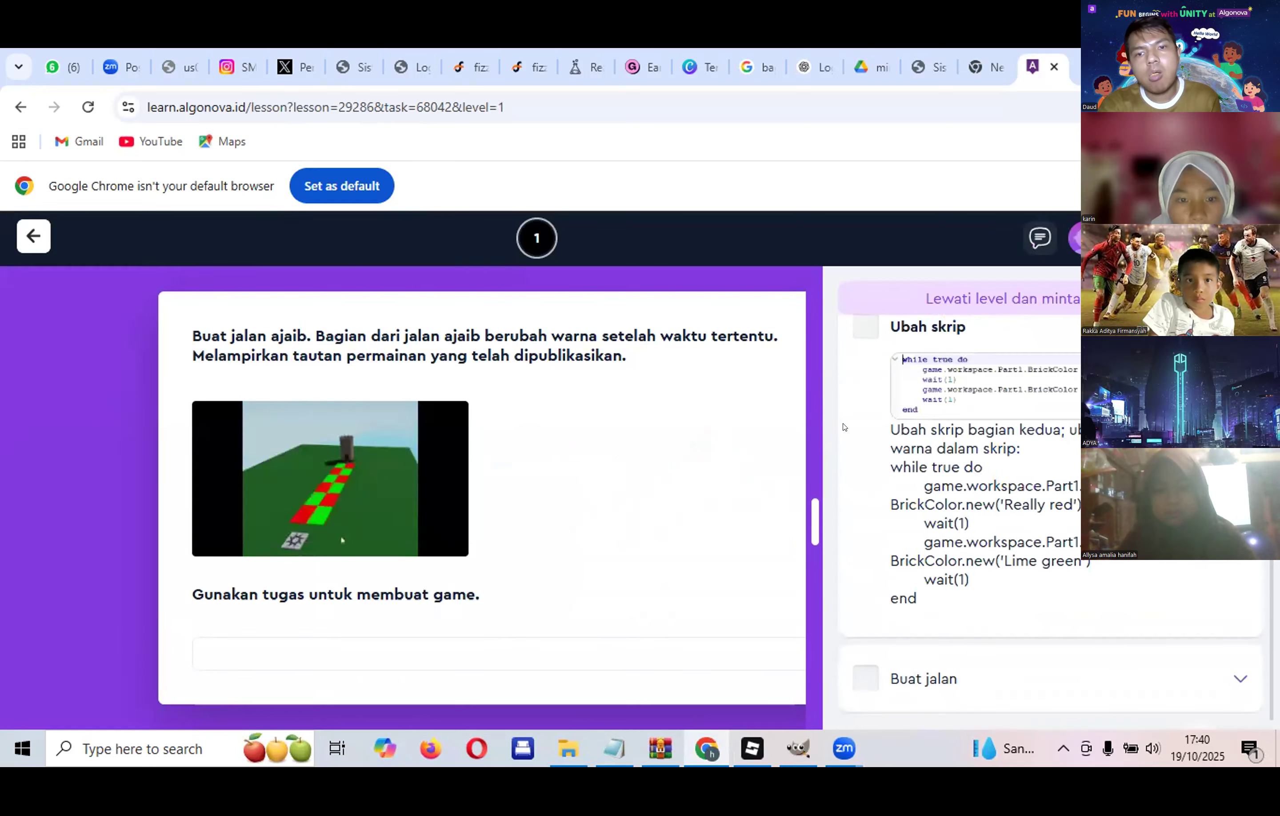
scroll(845, 424, up, 5)
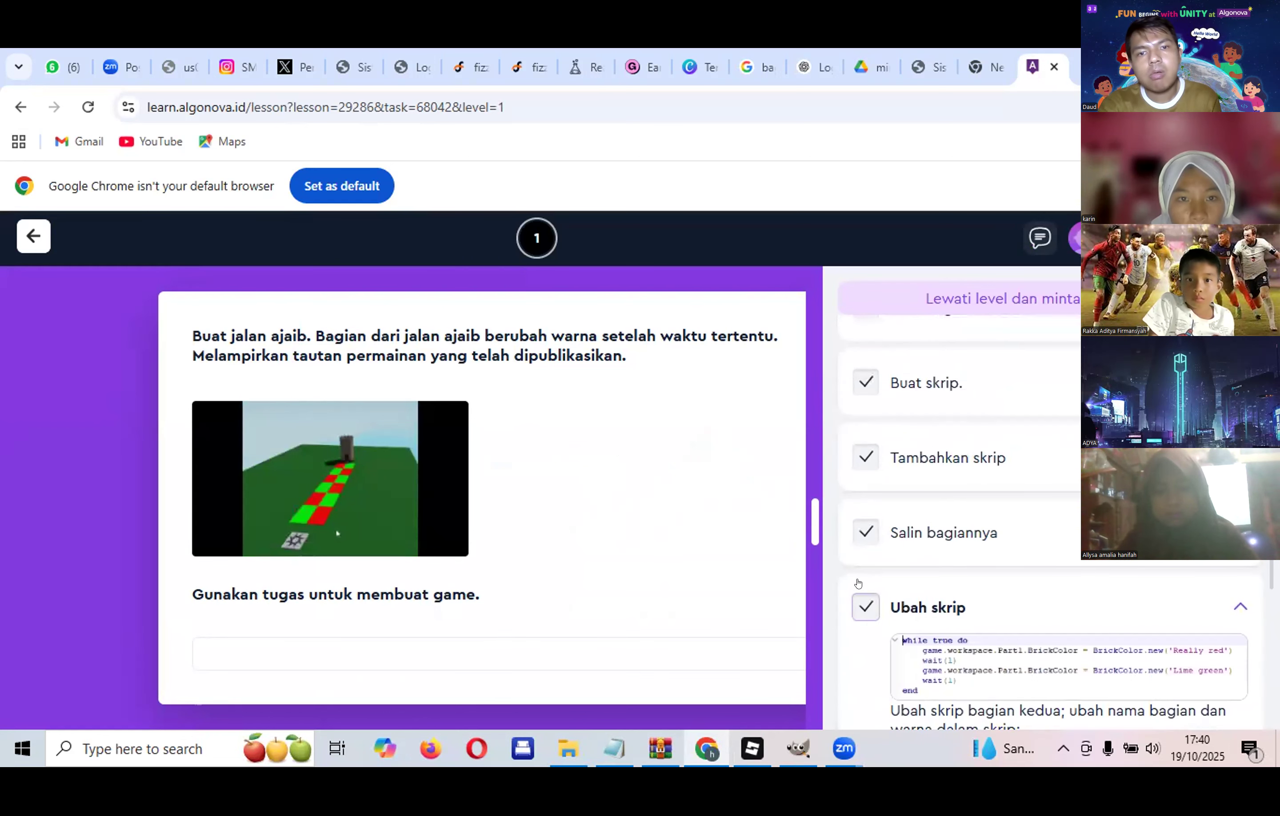
click(865, 607)
scroll(857, 610, down, 5)
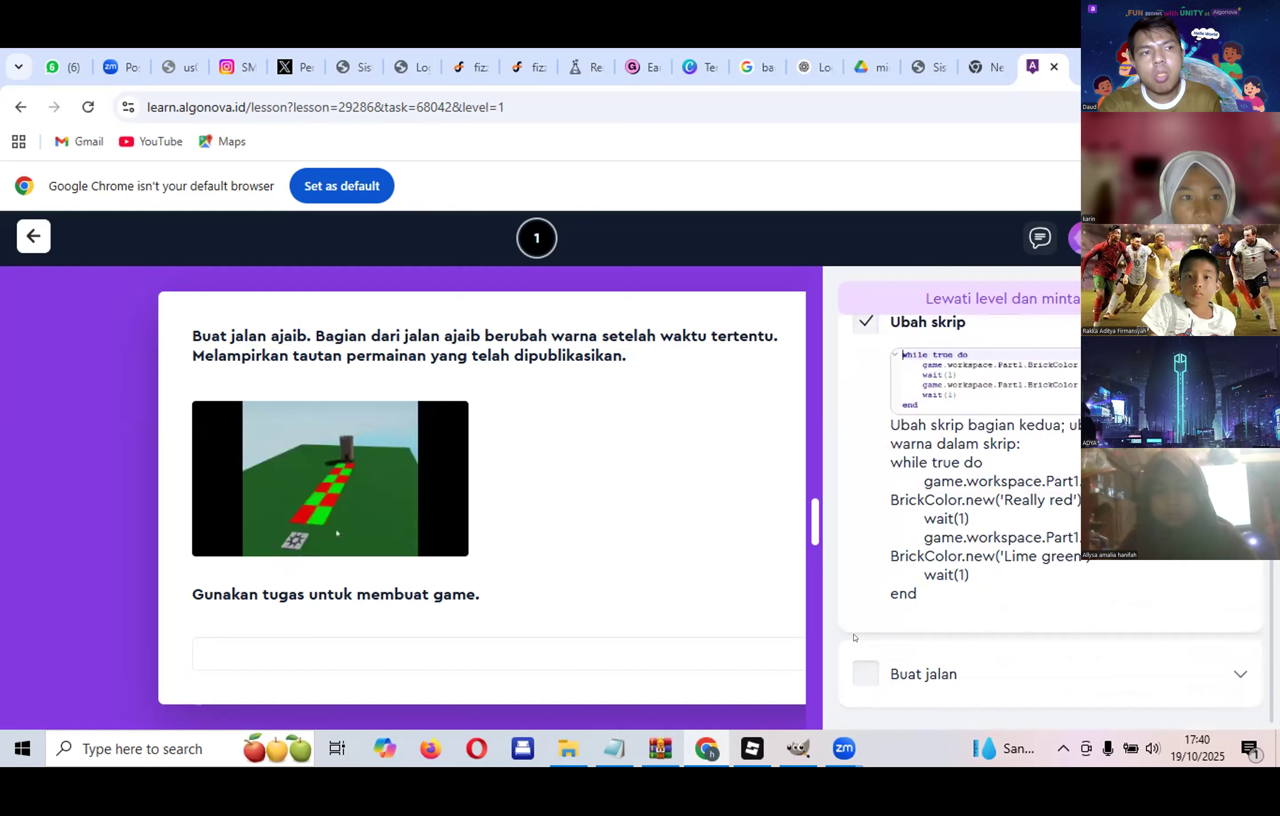
click(874, 674)
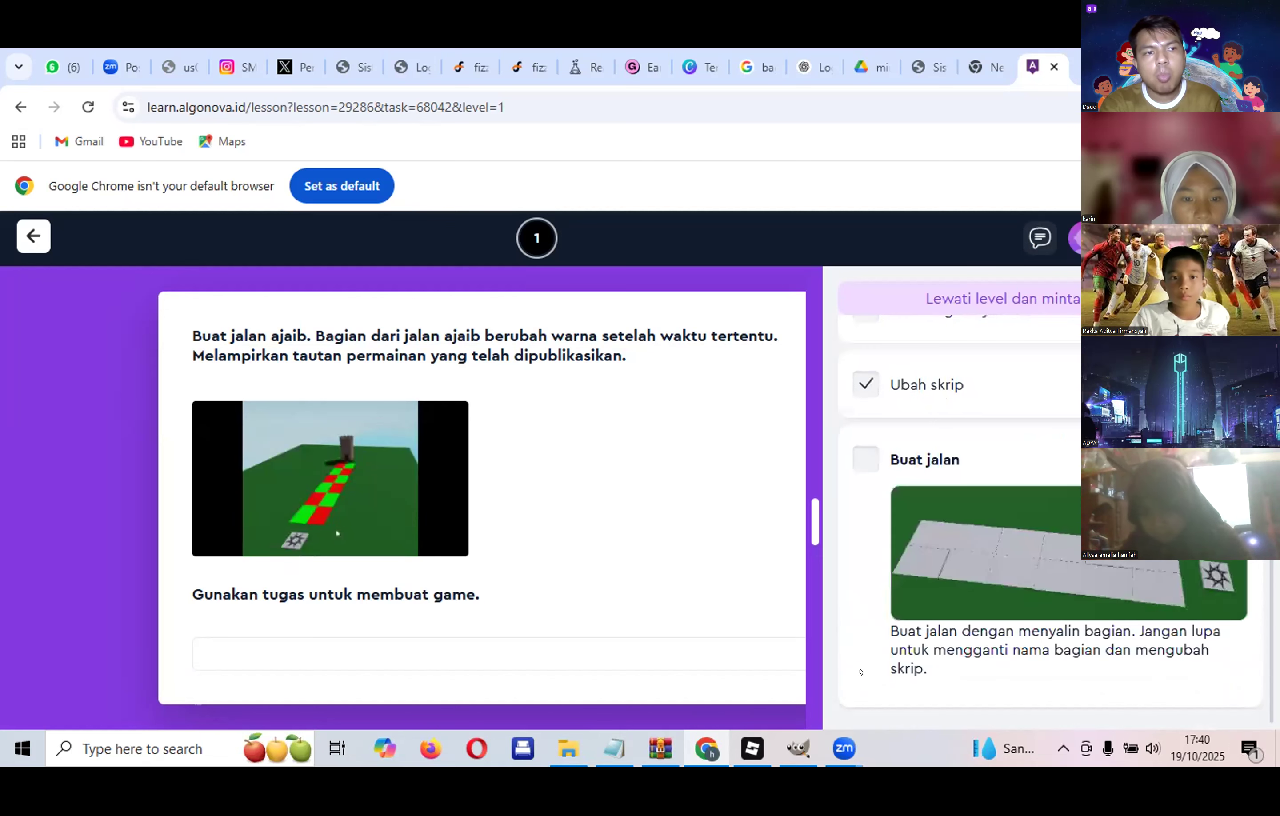
click(862, 448)
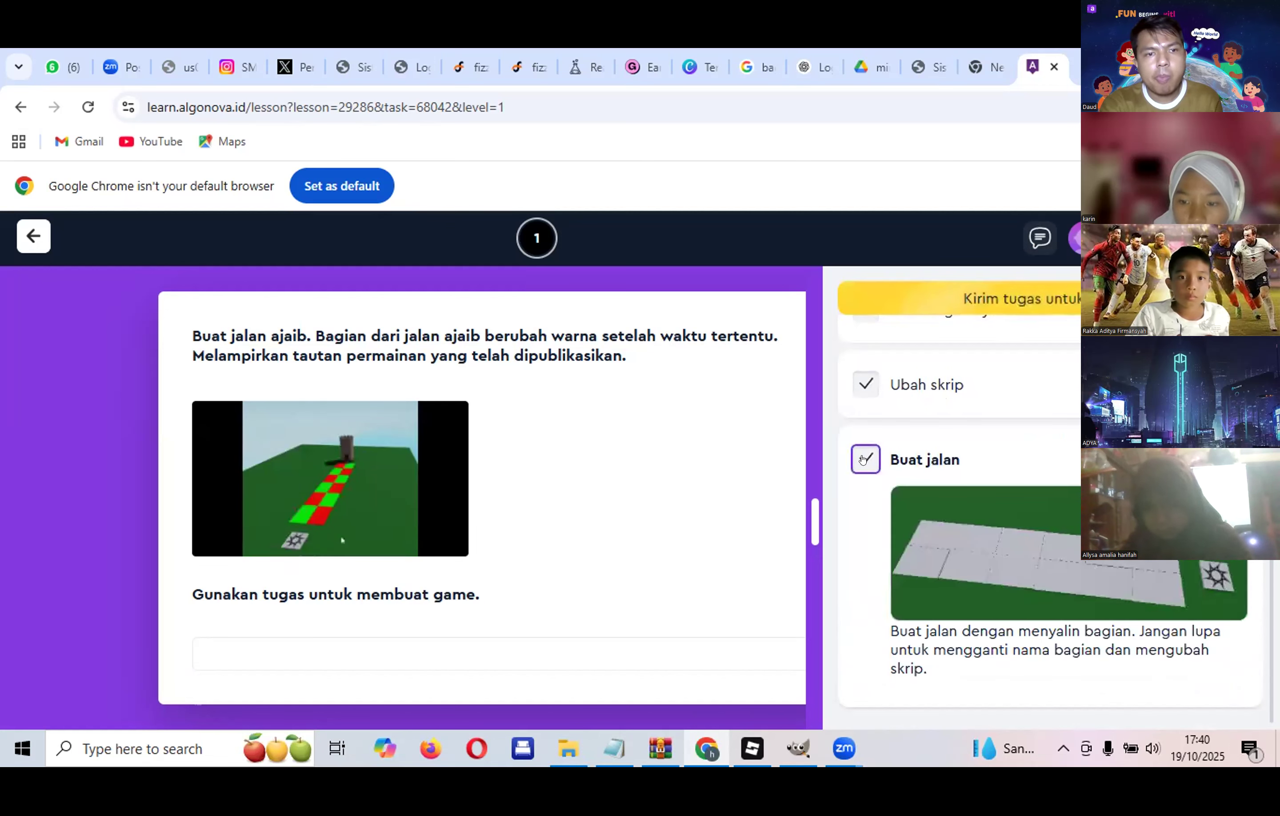
click(935, 297)
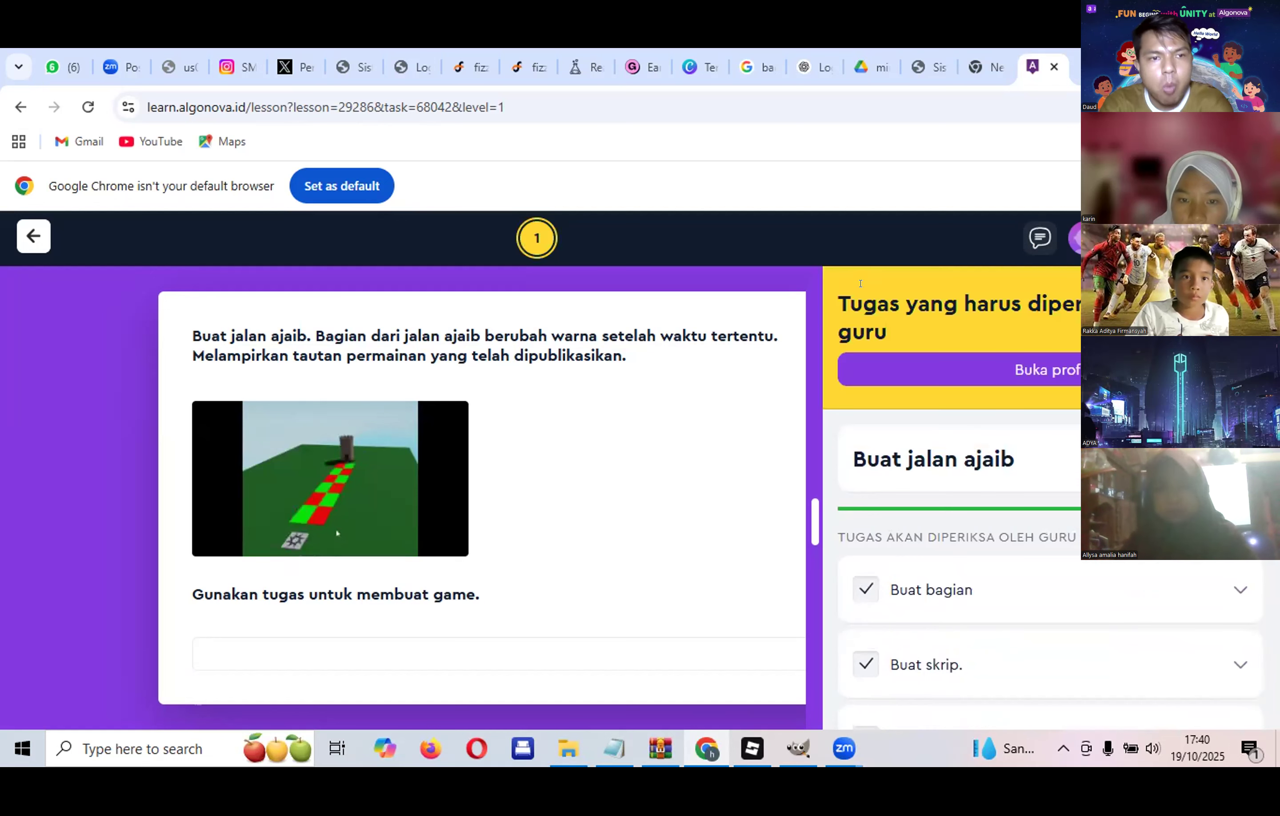
Step: Return from the submitted task to the course page and reload it
click(23, 232)
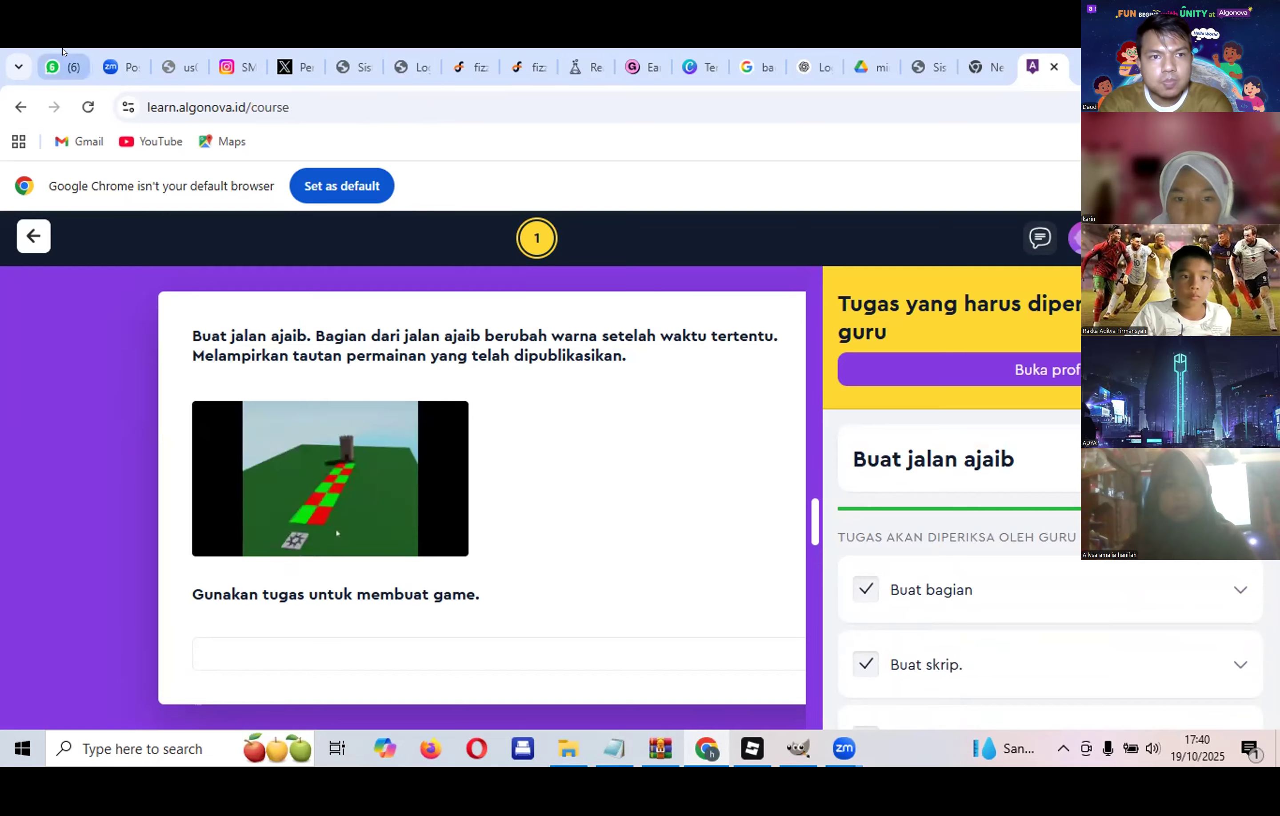
click(89, 108)
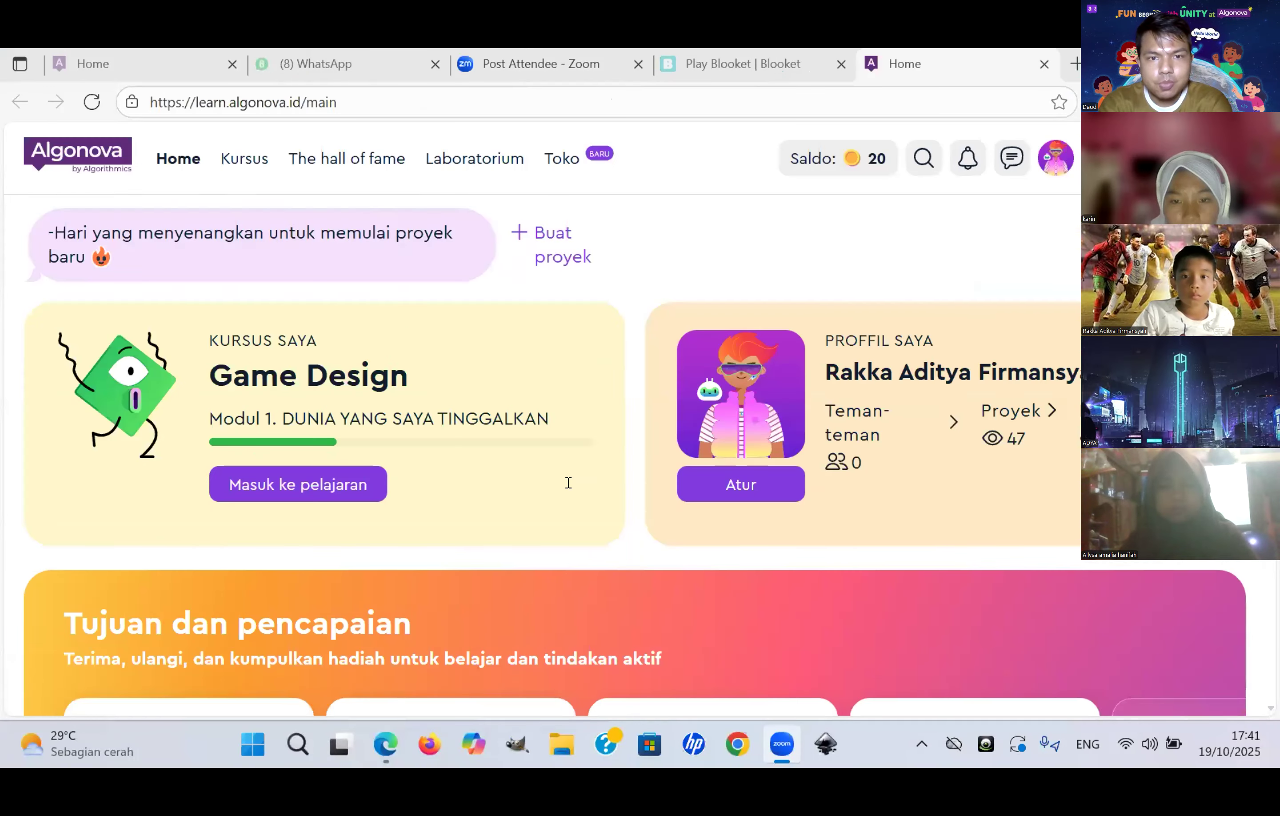
Step: Open task 1, Tinjauan, in lesson 8 of the Game Design course
scroll(568, 482, down, 2)
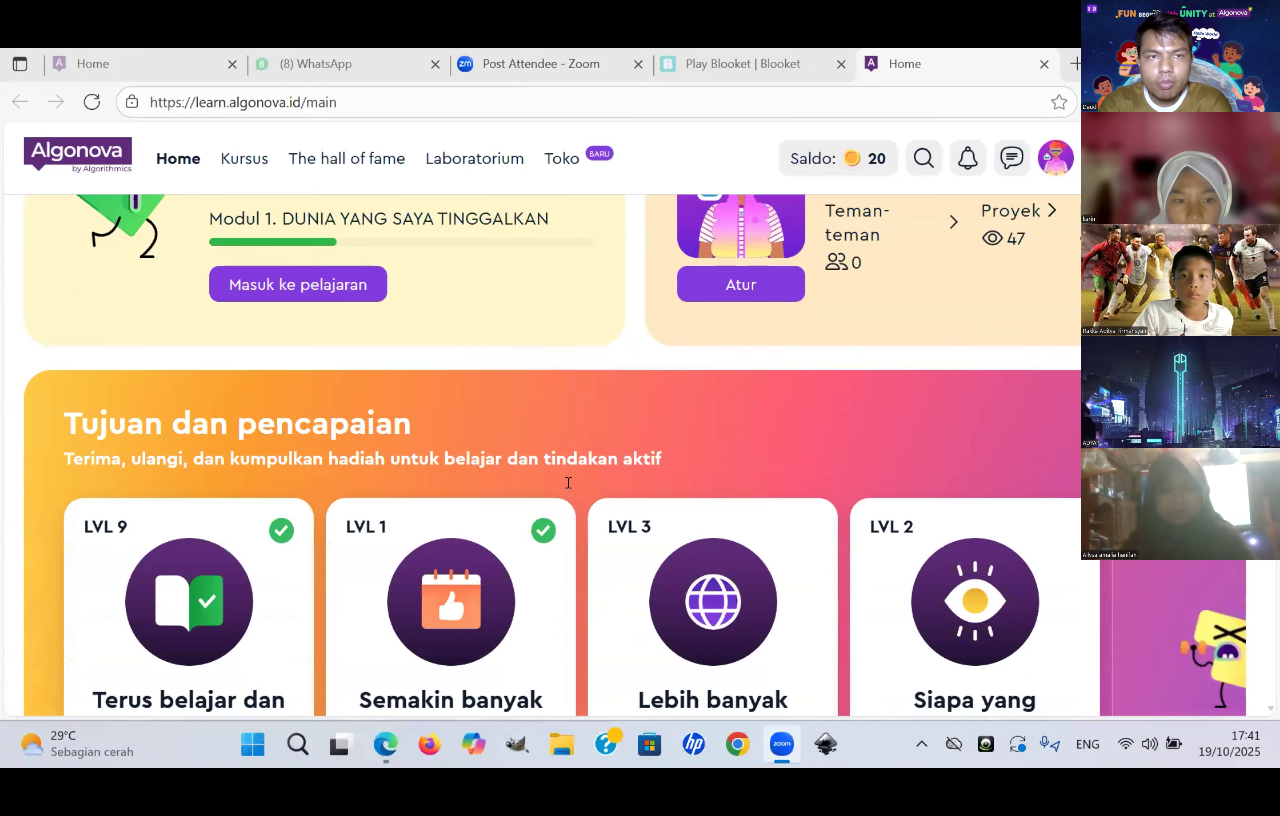
scroll(570, 486, up, 3)
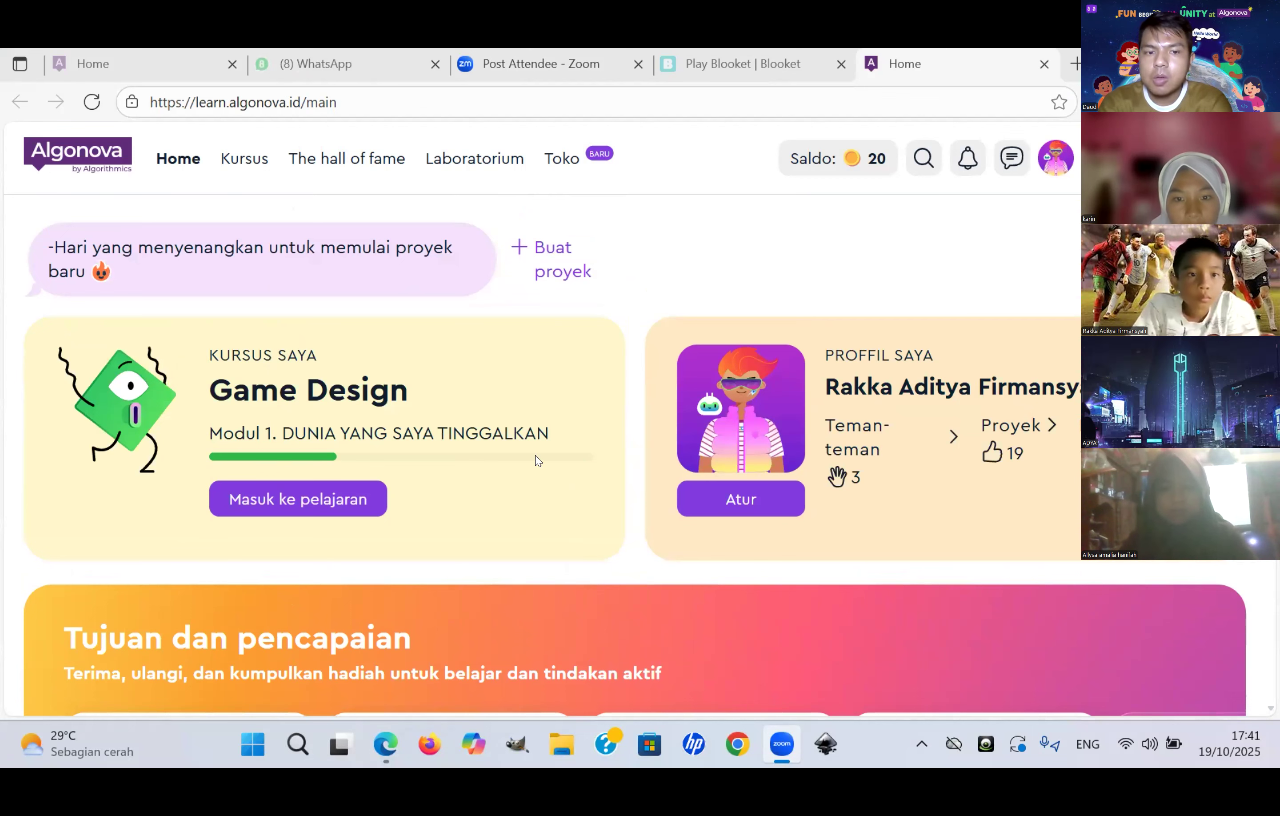
click(257, 160)
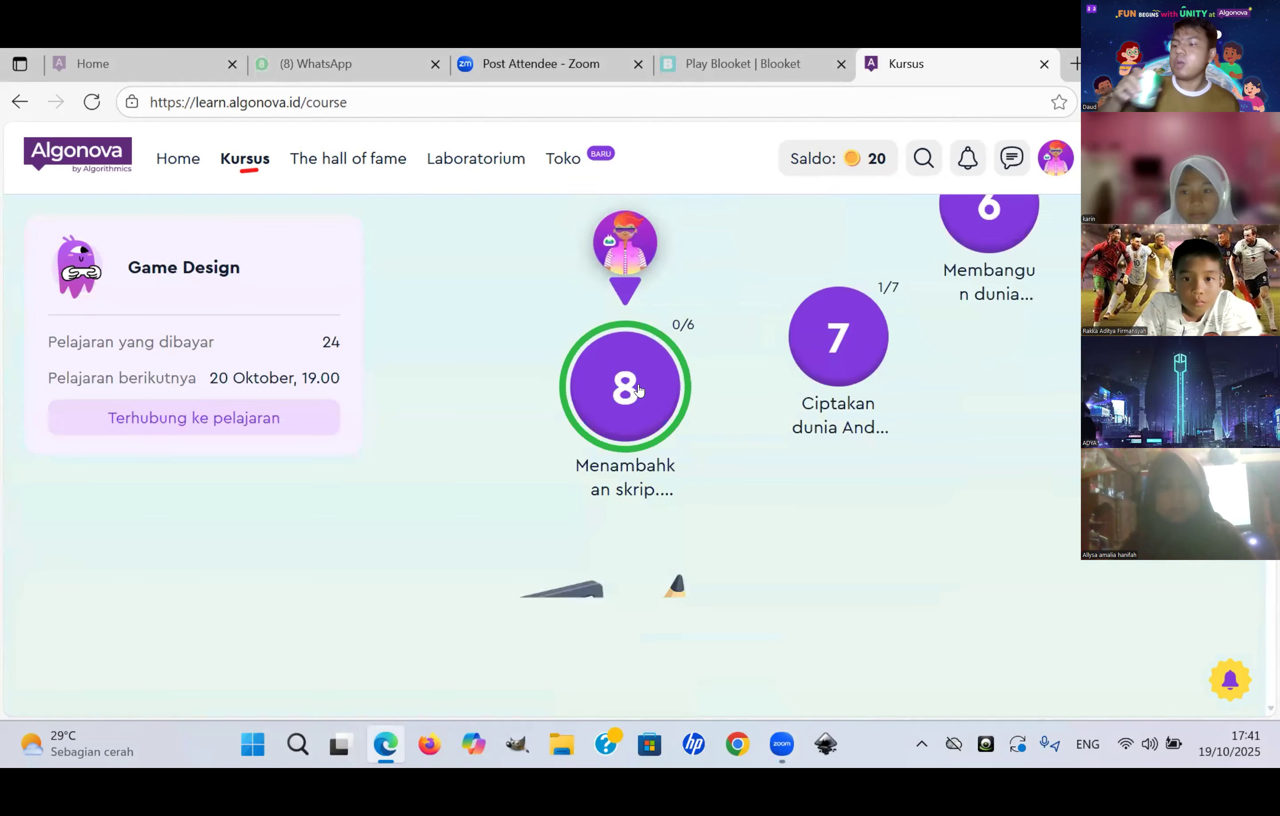
click(591, 389)
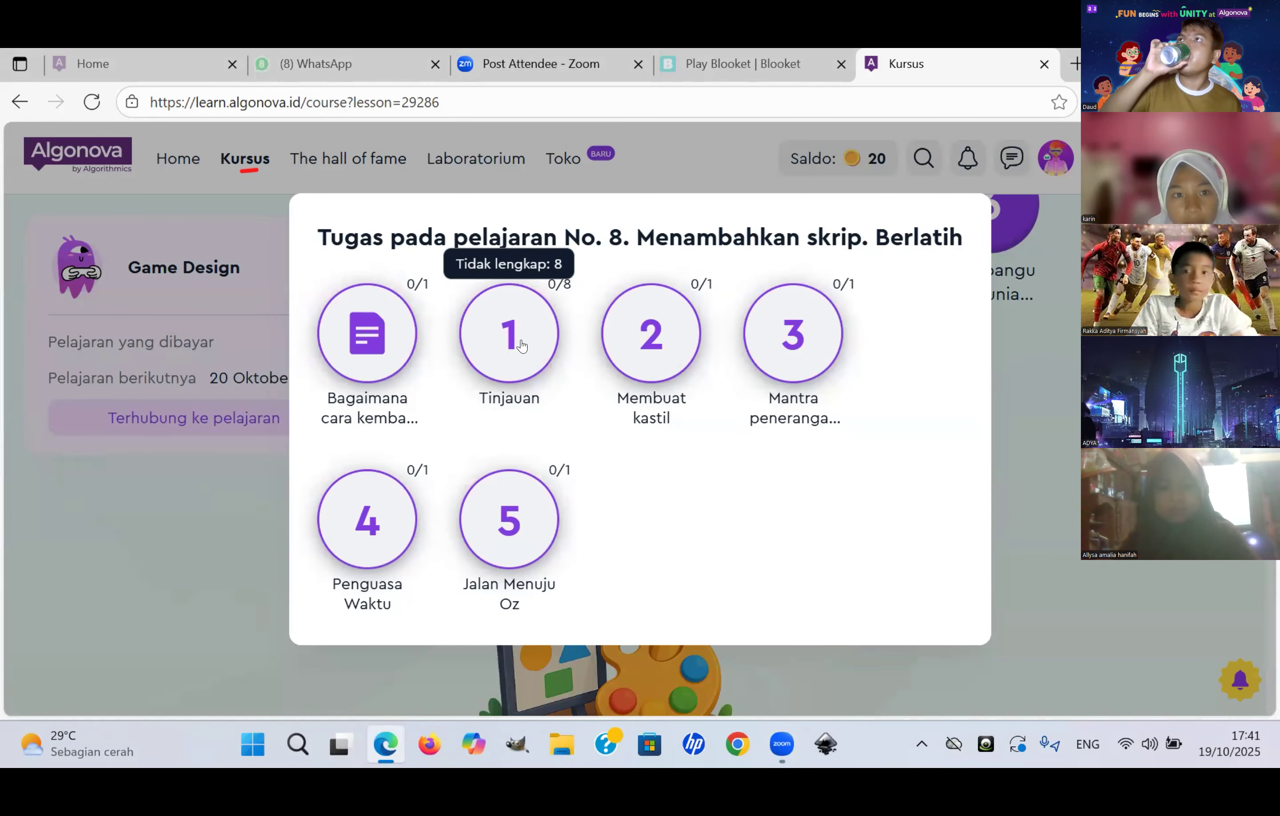
click(521, 345)
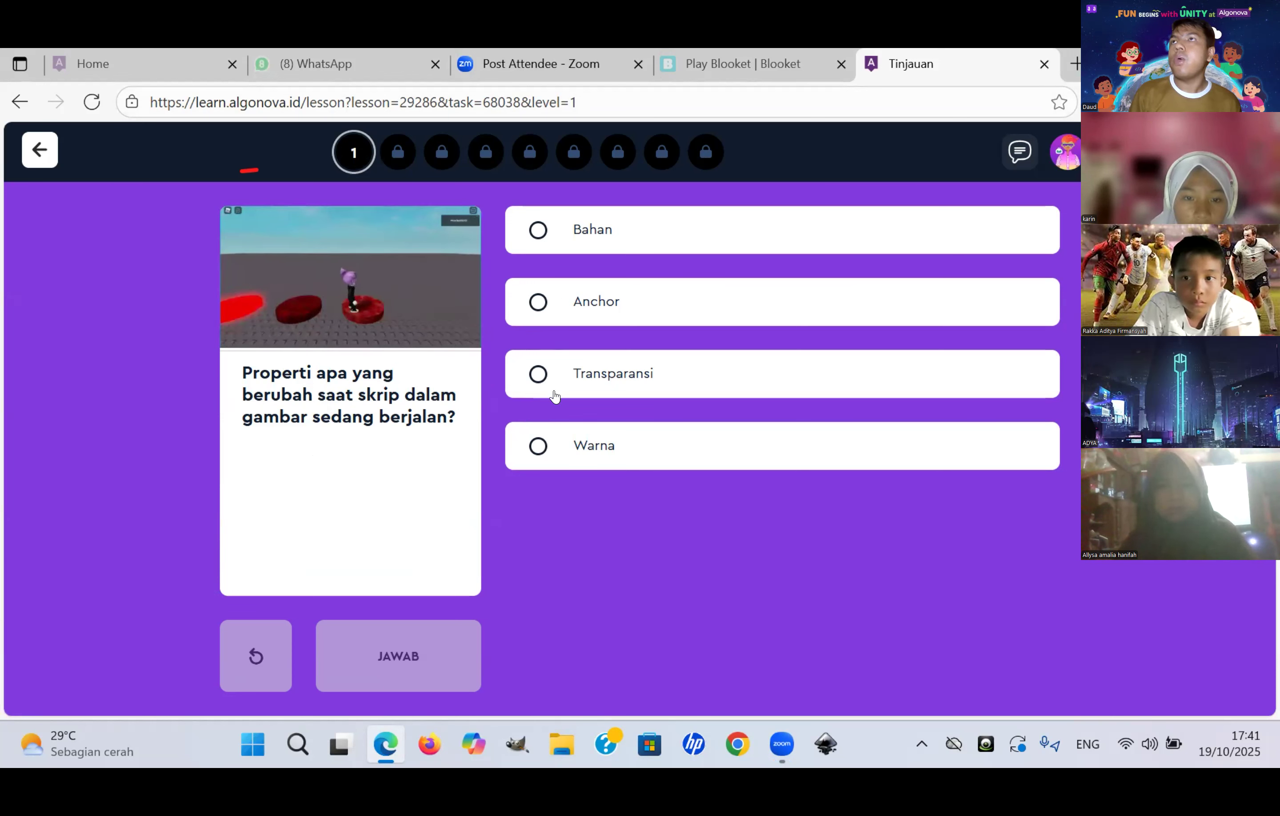
Step: Try Warna as the answer to the first Tinjauan question and reset the question
click(533, 439)
click(438, 657)
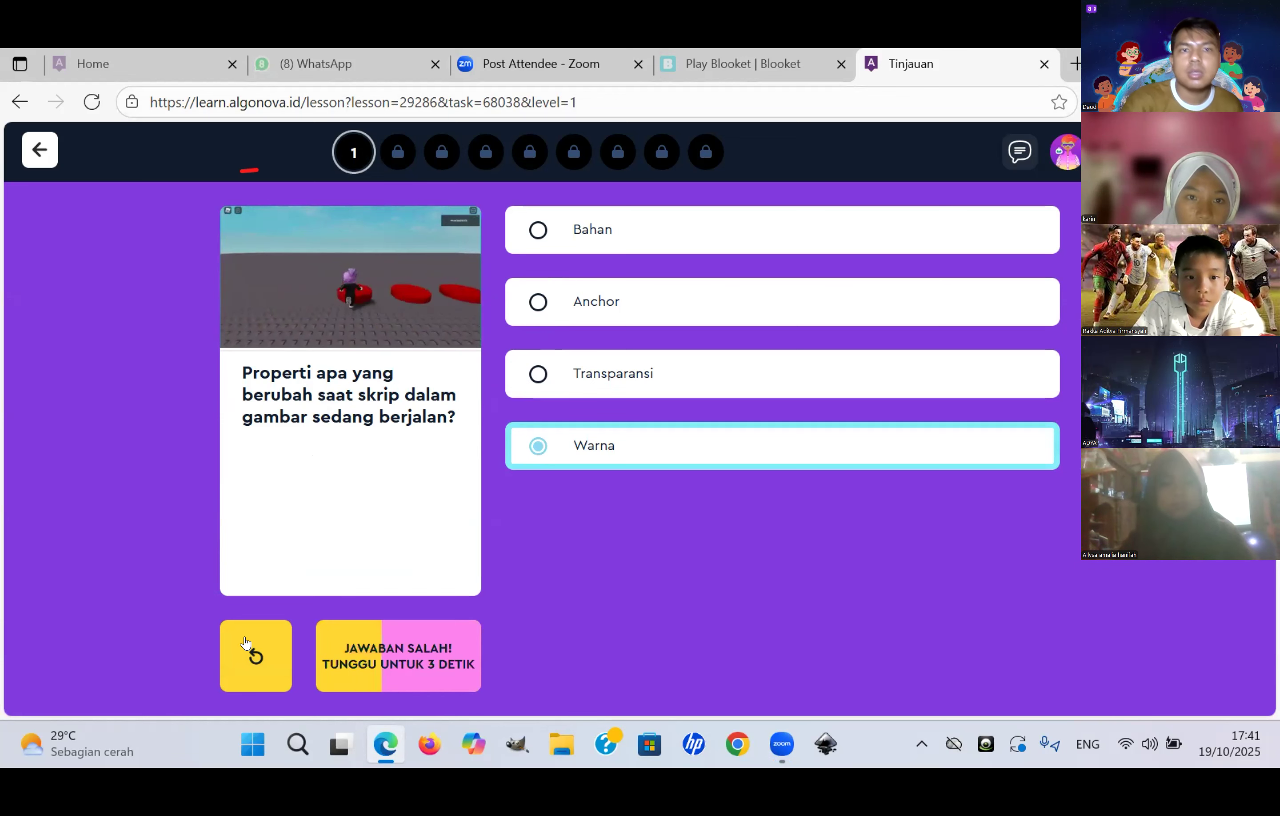
click(262, 636)
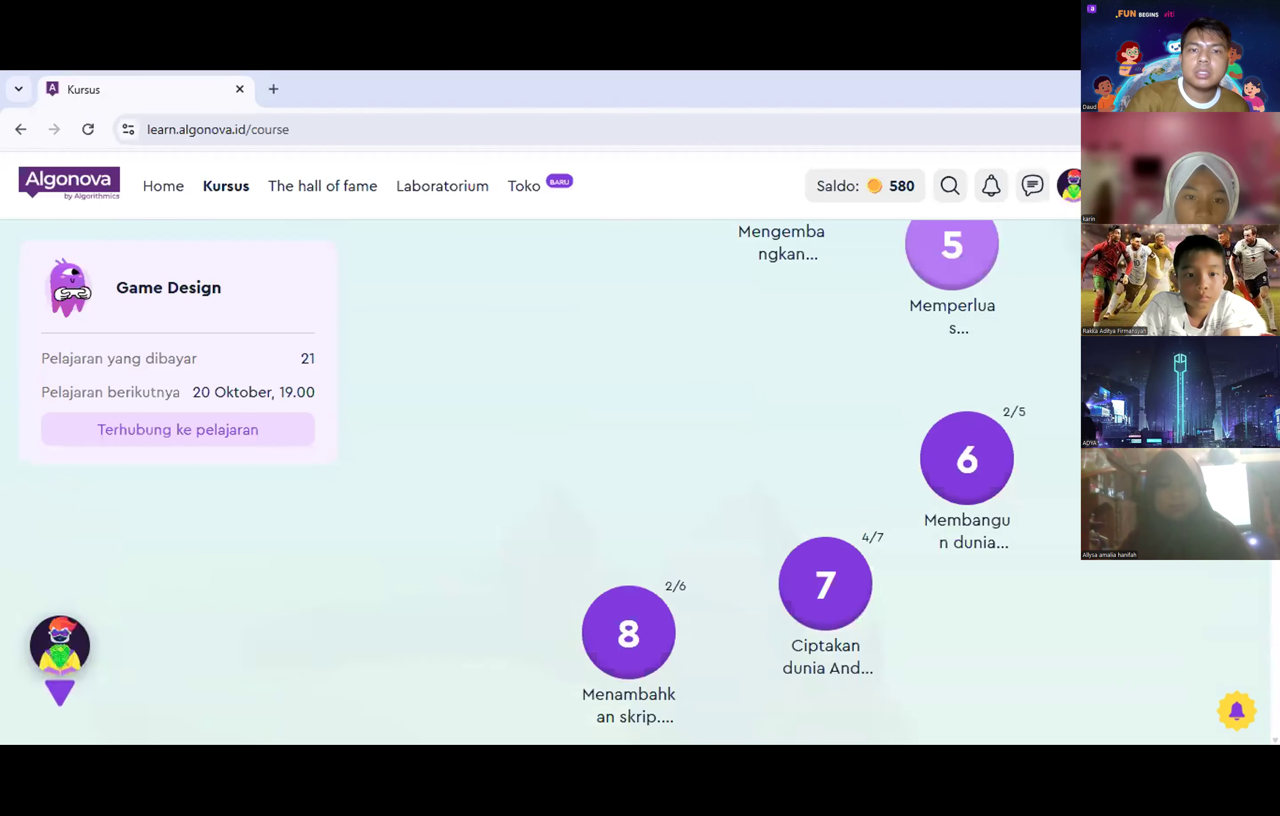
Step: Open the task list of lesson 9, Ciptakan dunia Anda sendiri: kejutan dan rintangan
scroll(706, 302, down, 6)
click(875, 508)
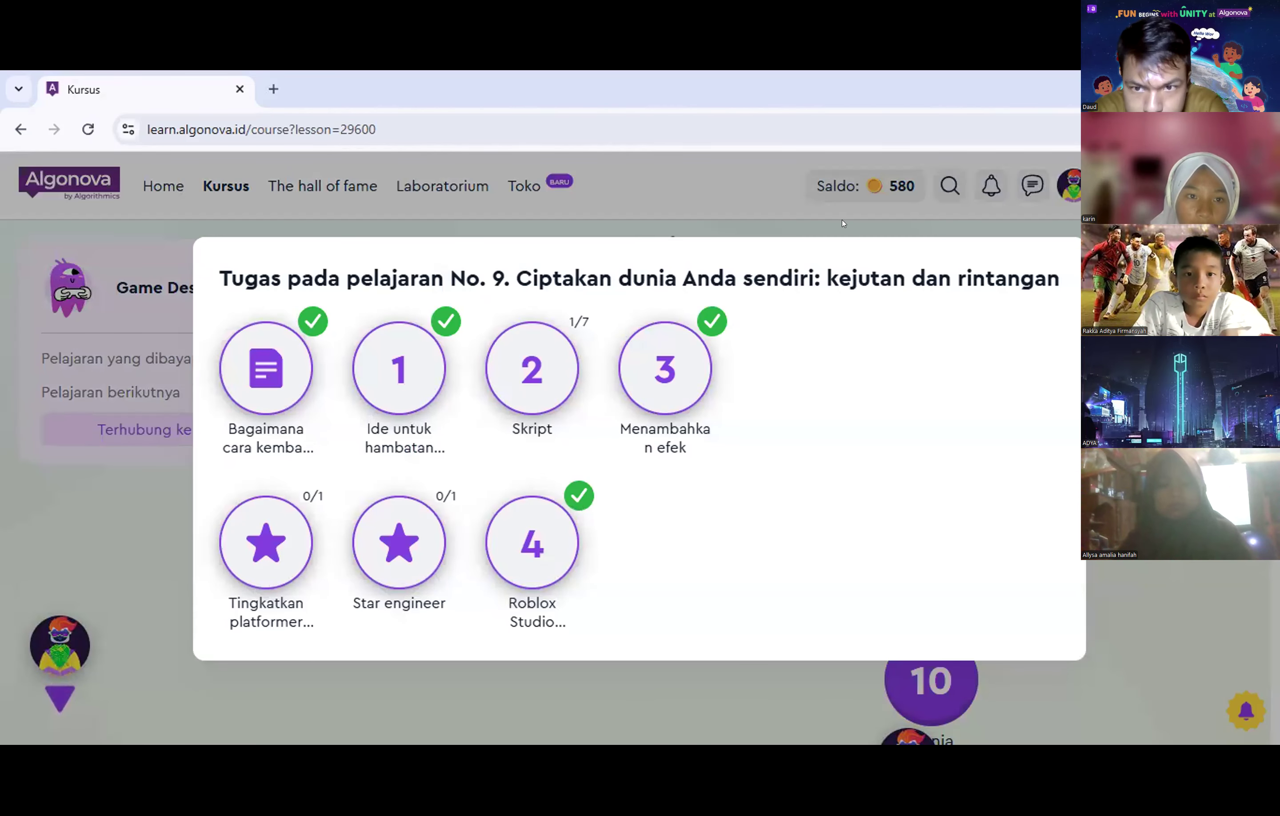
click(842, 223)
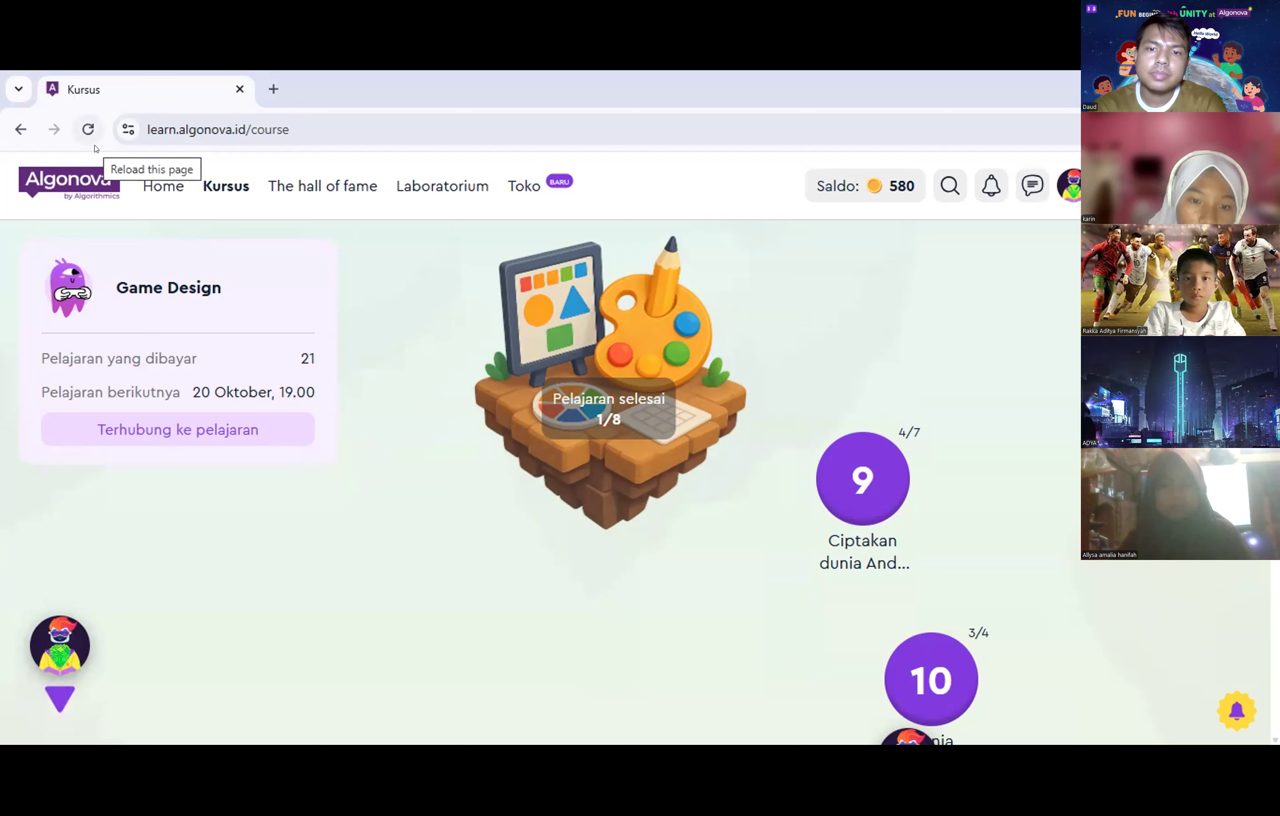
click(847, 495)
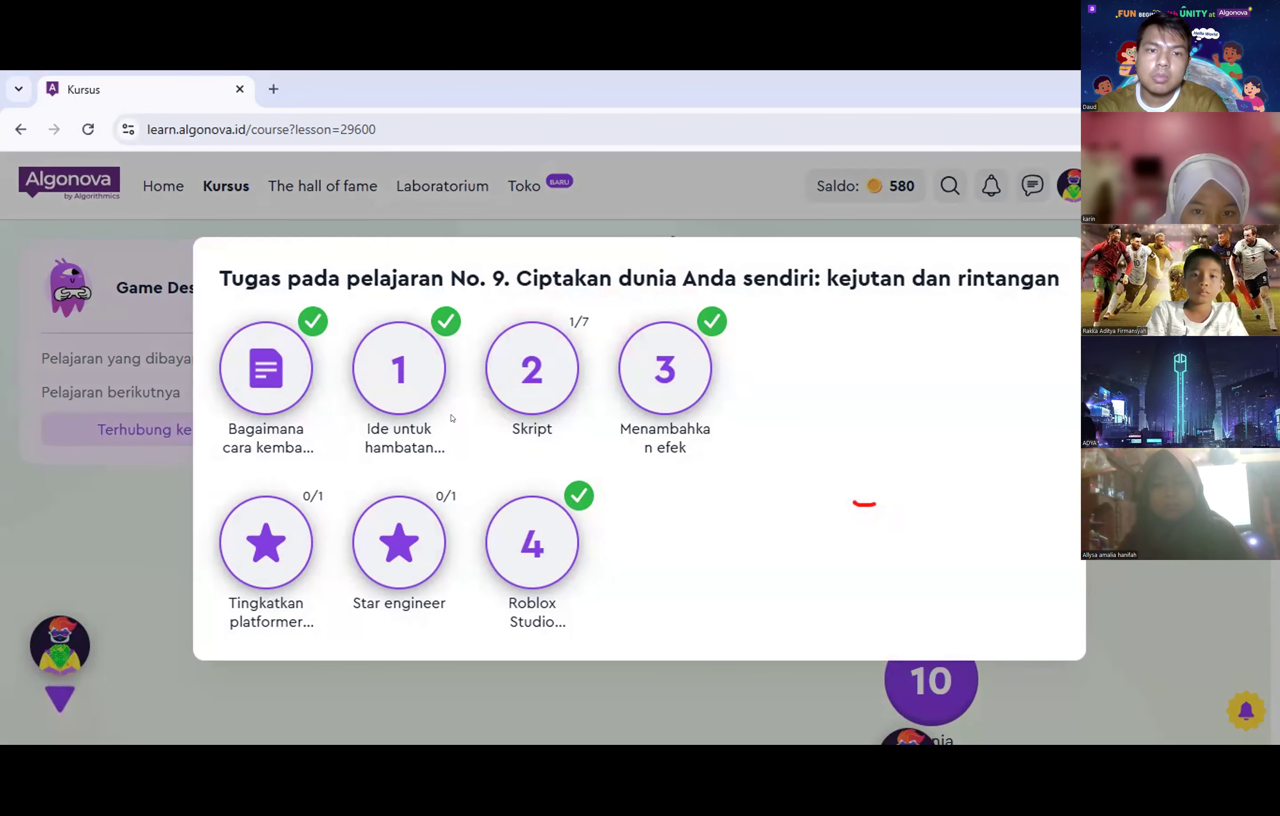
Step: Open task 2, Skript, of lesson 9 and go to its third page
click(511, 371)
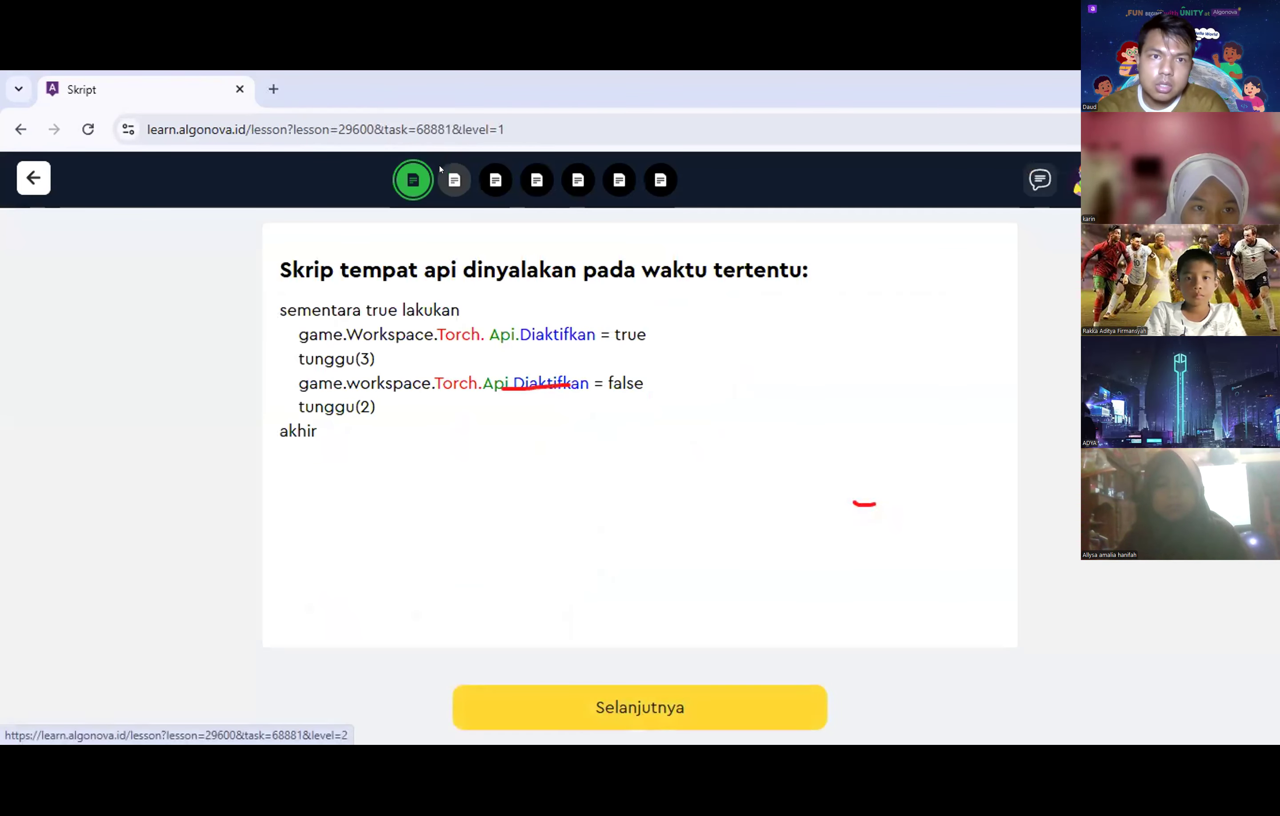
click(454, 180)
click(492, 179)
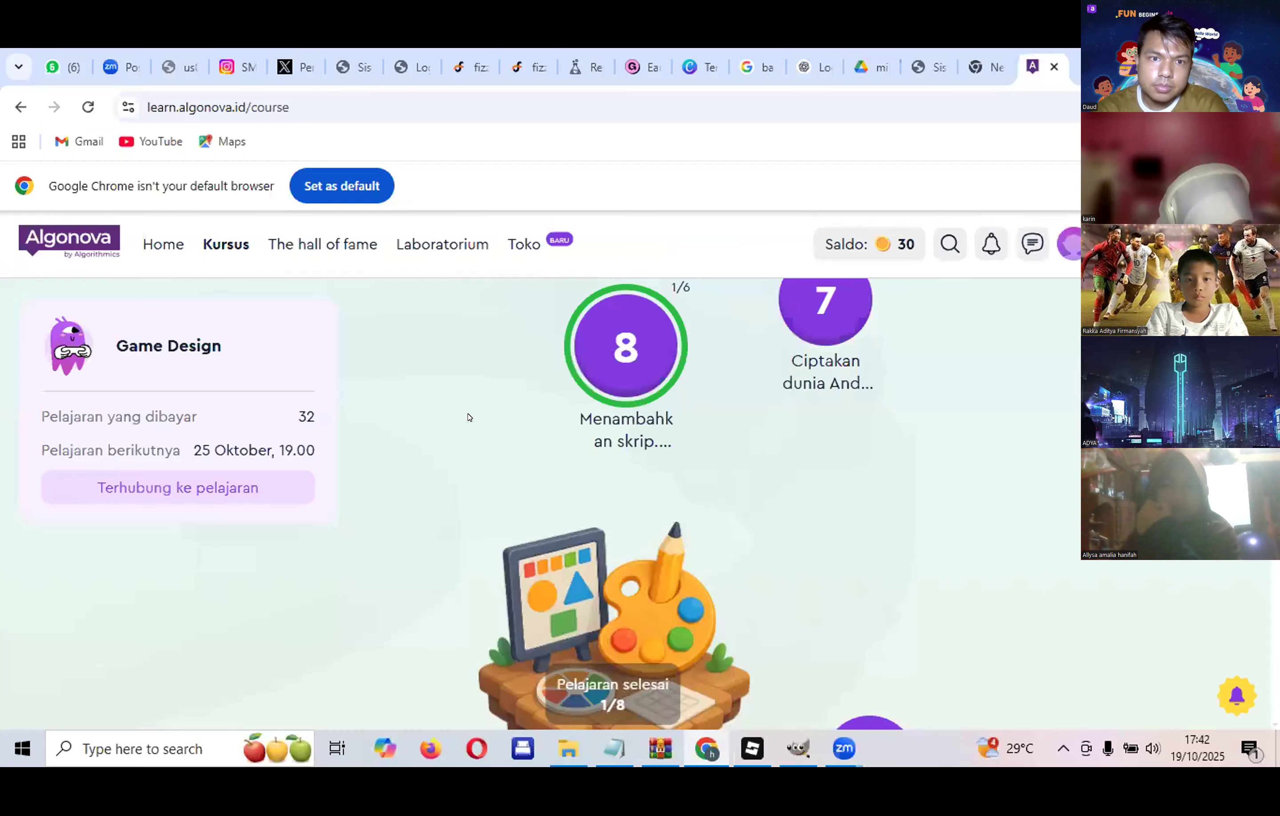
Step: Open the task list of lesson 8, Menambahkan skrip. Berlatih, and choose its Tinjauan task
scroll(441, 456, down, 1)
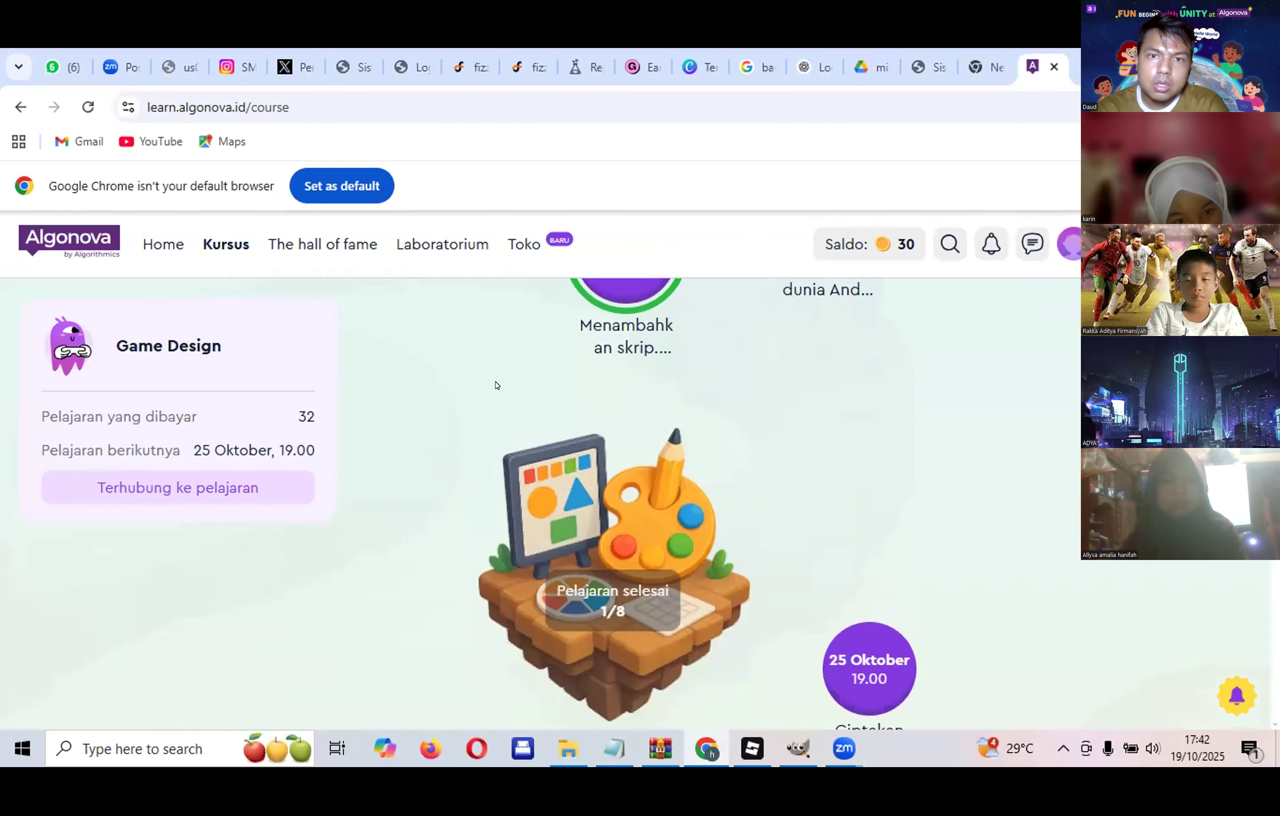
scroll(496, 384, up, 2)
click(589, 445)
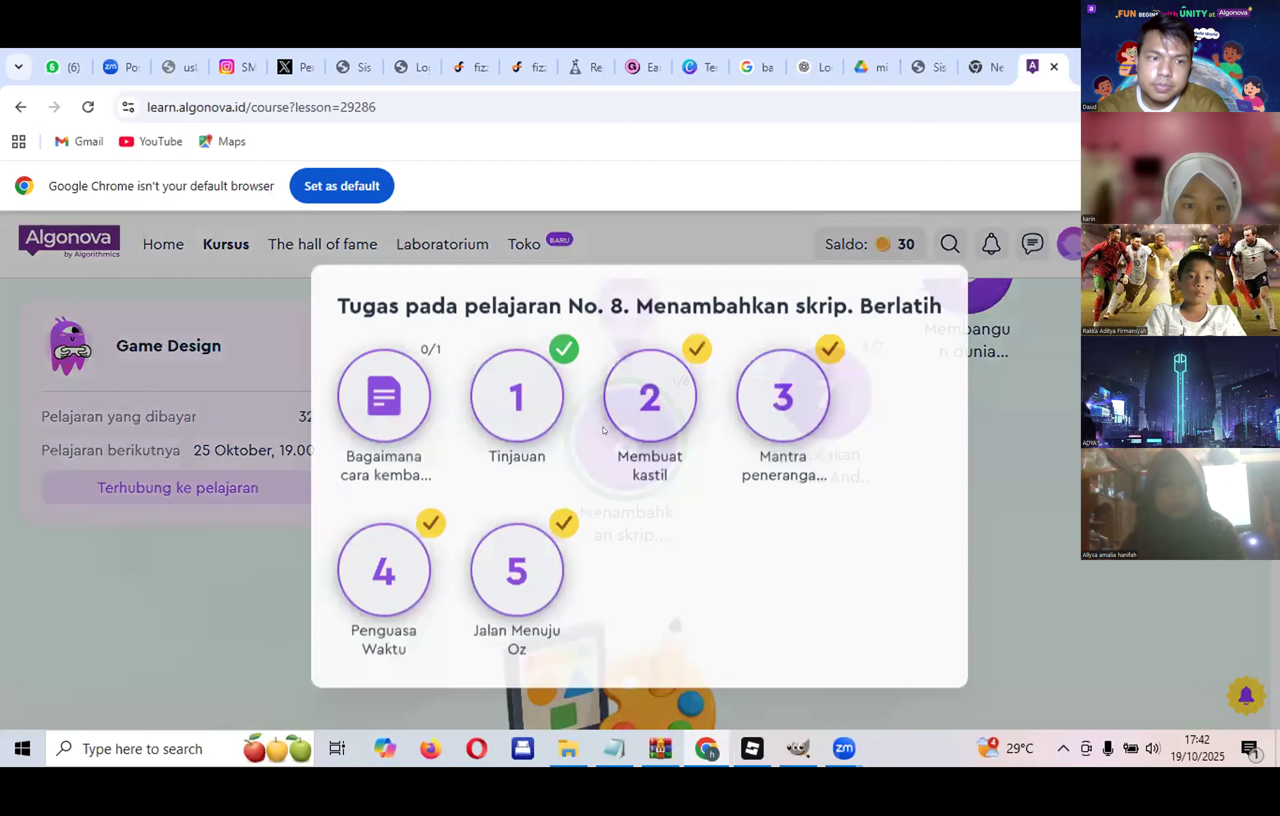
click(542, 428)
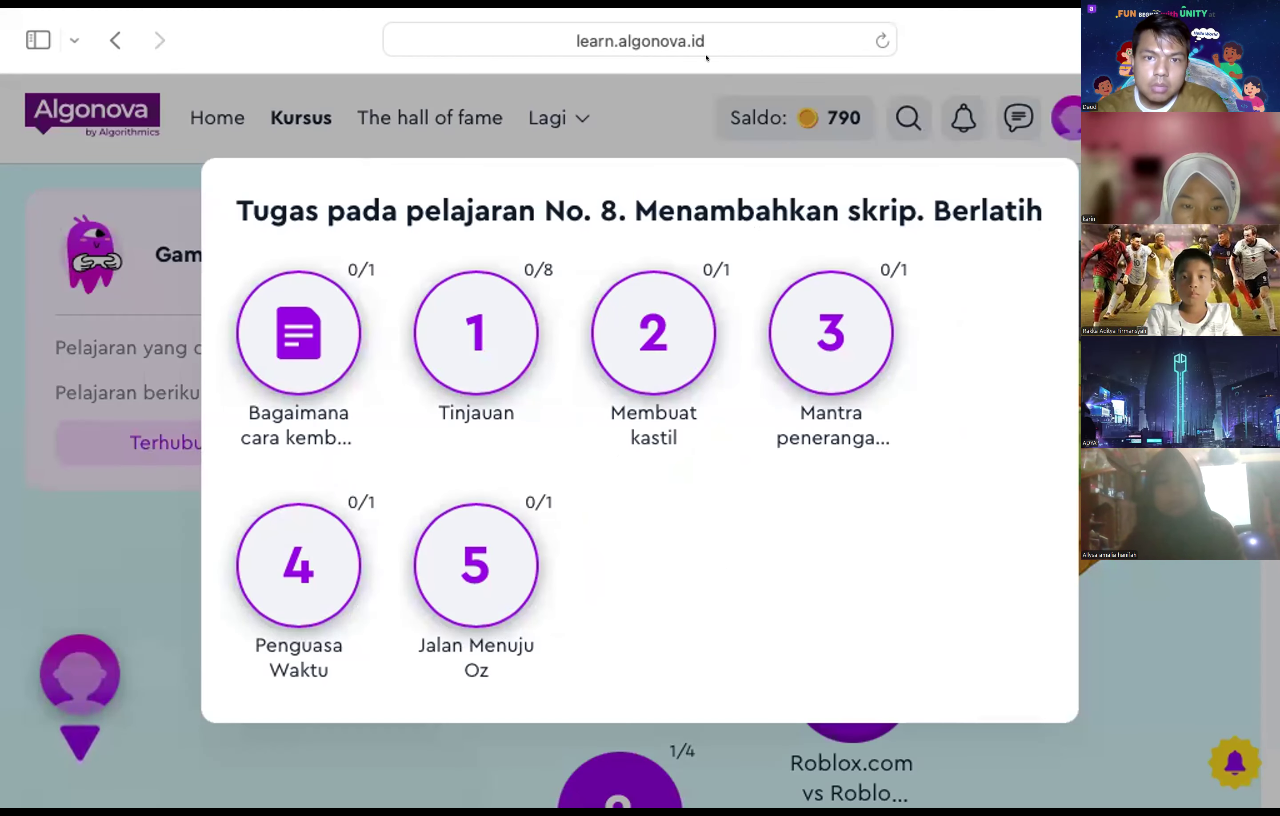
Step: Open task 1, Tinjauan, in lesson 8, answer the first question with Bahan, and continue to question 2
click(469, 299)
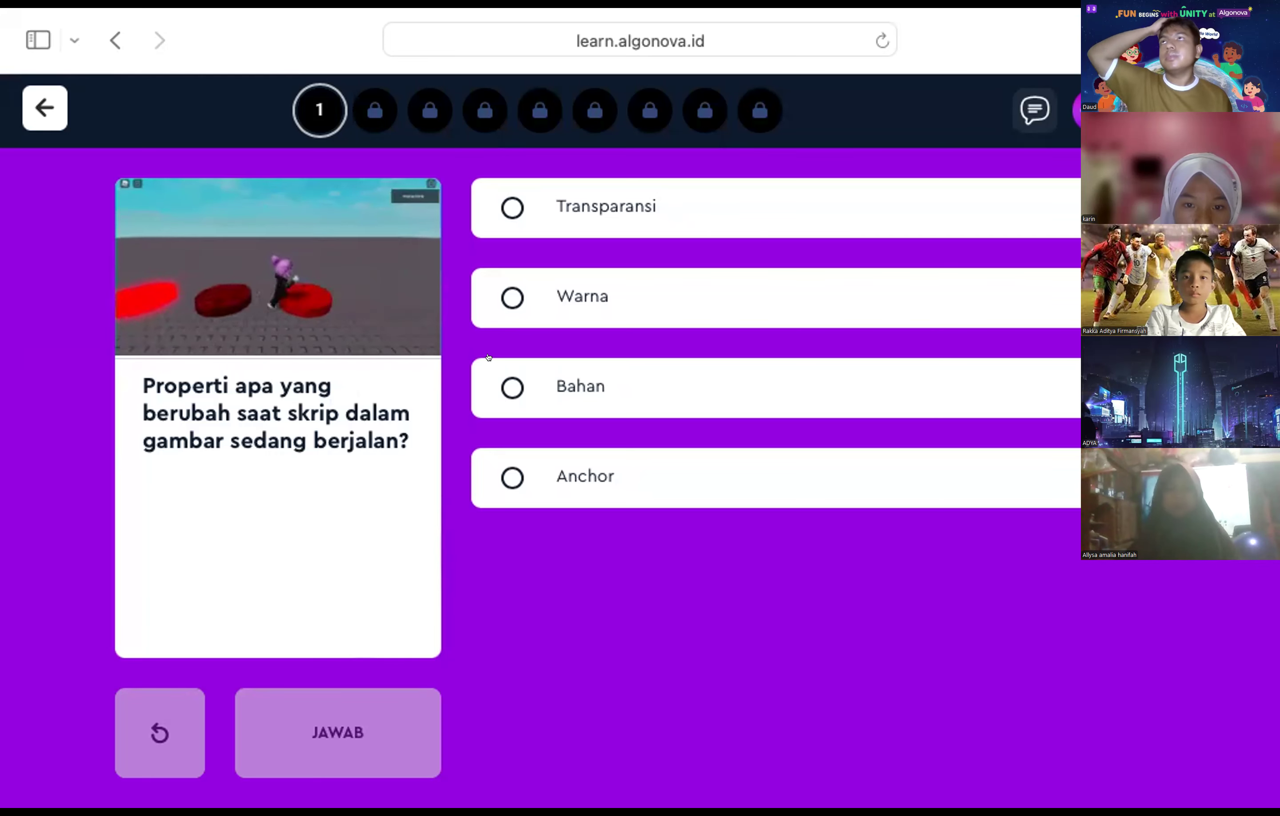
click(505, 411)
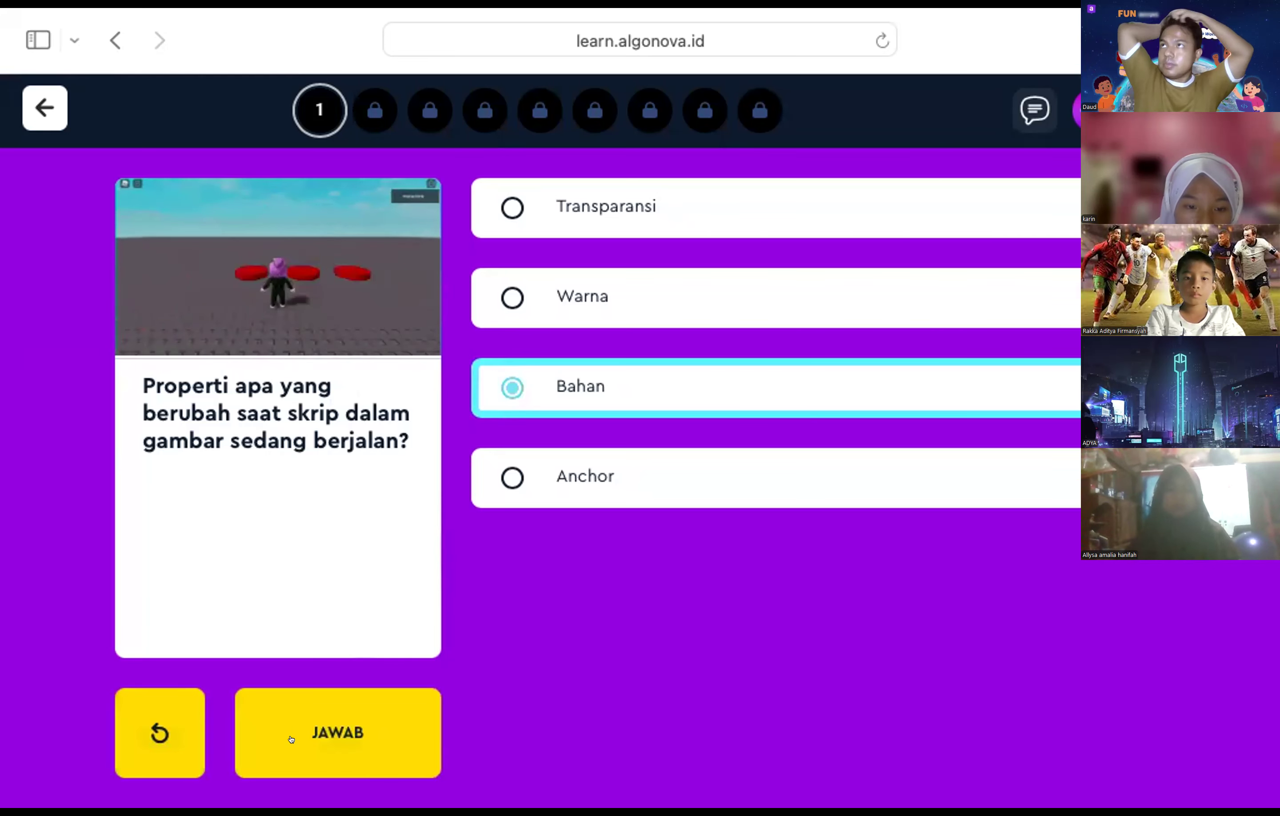
click(240, 731)
click(630, 474)
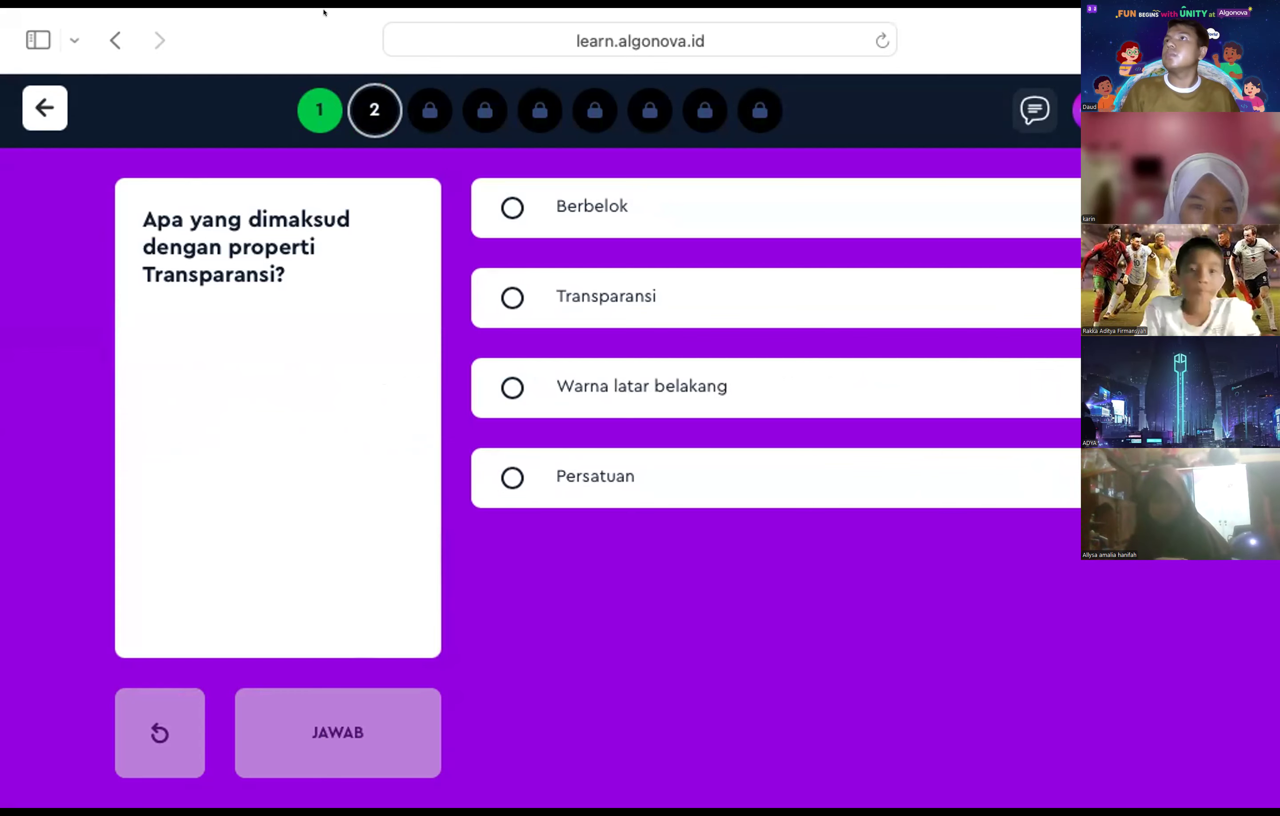
Step: Answer question 2, on the meaning of the Transparansi property, with Transparansi and continue to question 3
mouse_move(2, 12)
mouse_move(3, 58)
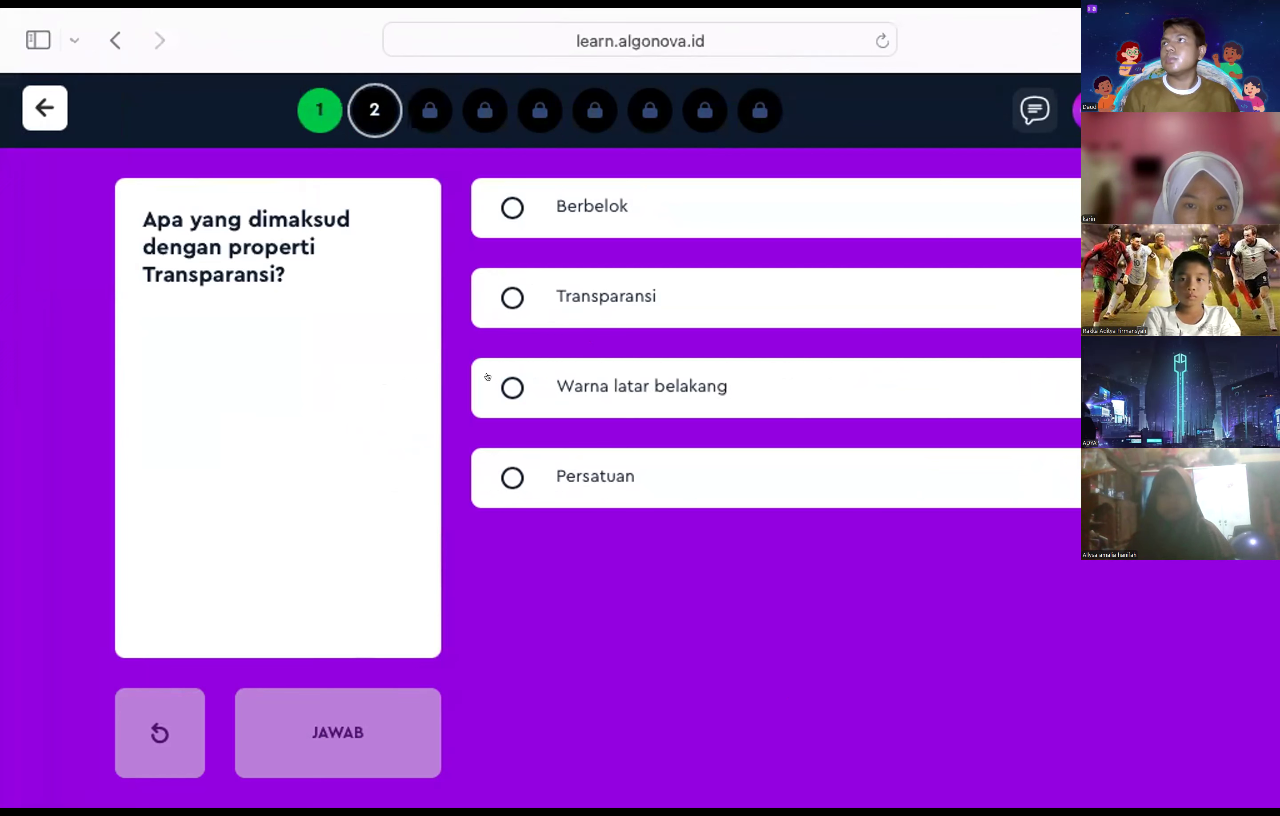
click(493, 476)
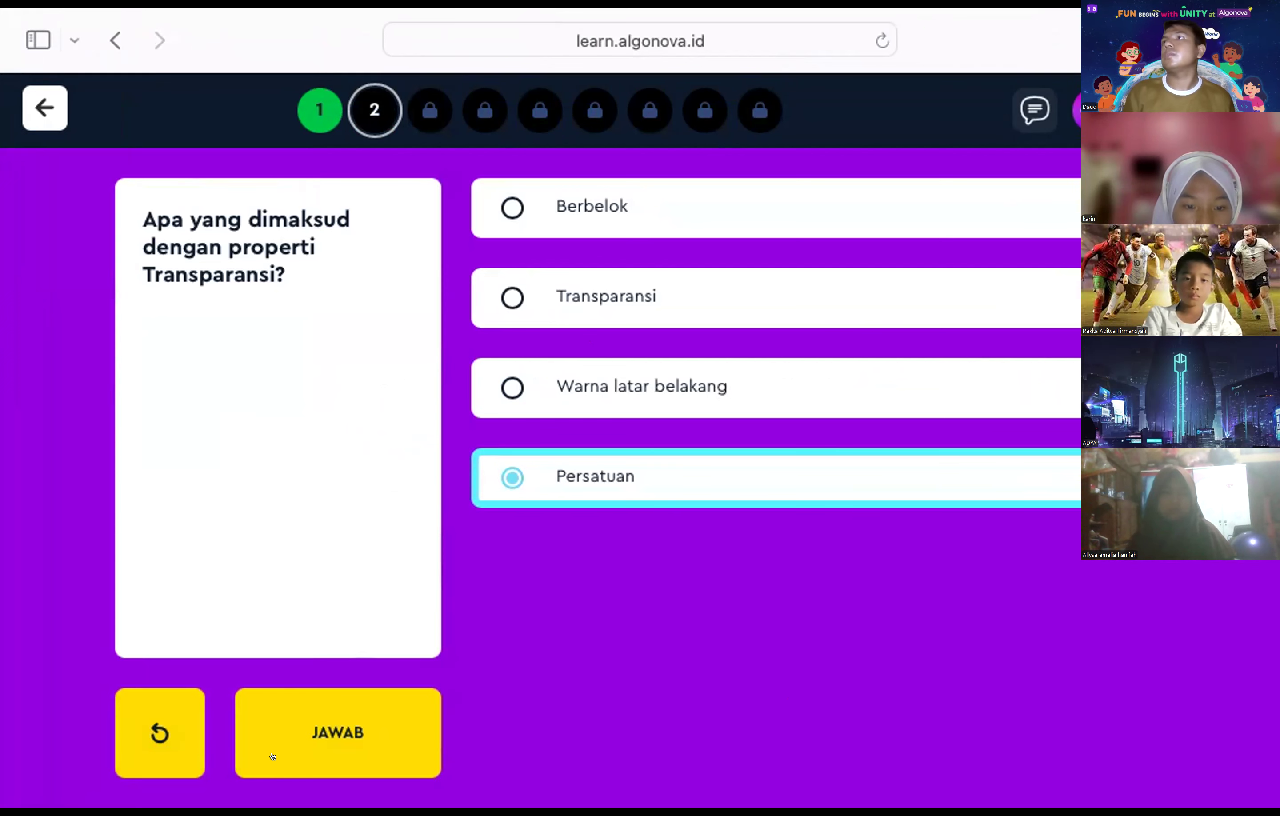
click(492, 281)
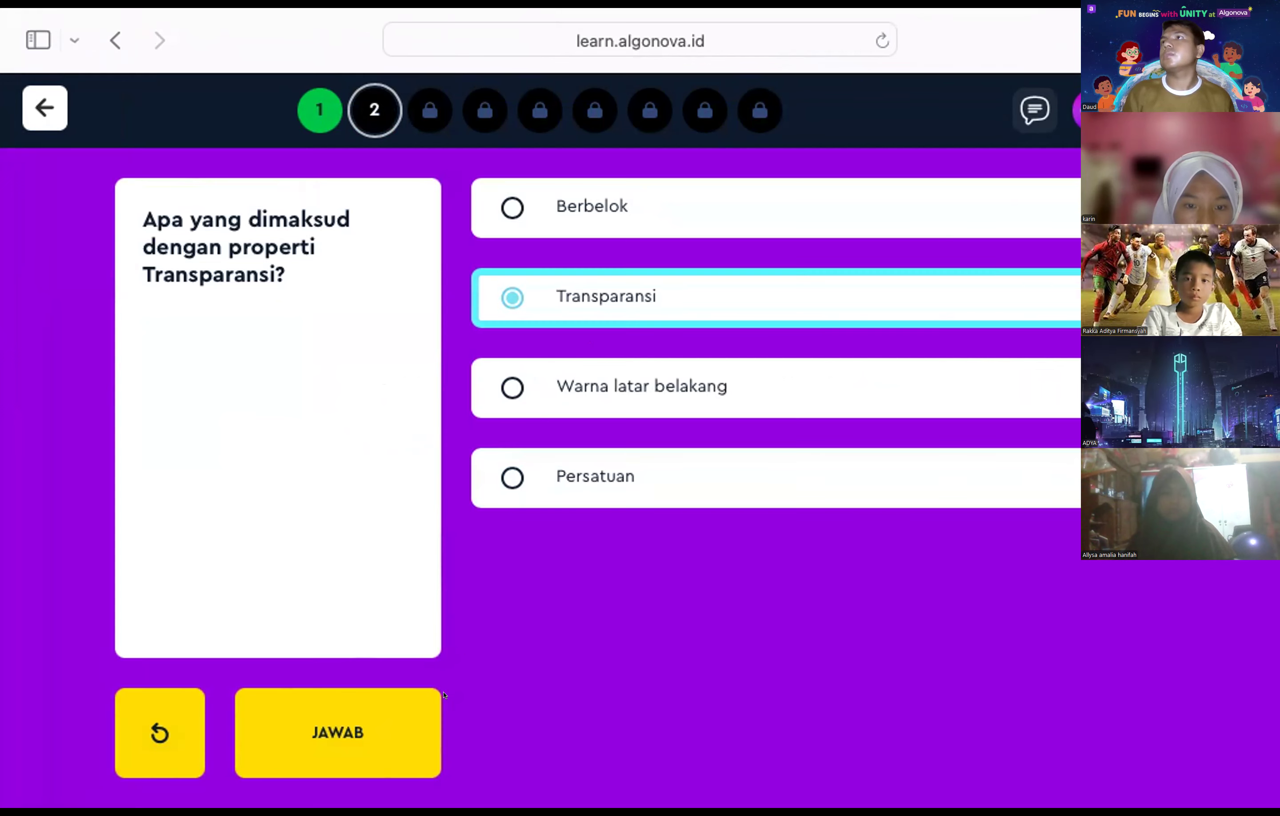
click(327, 756)
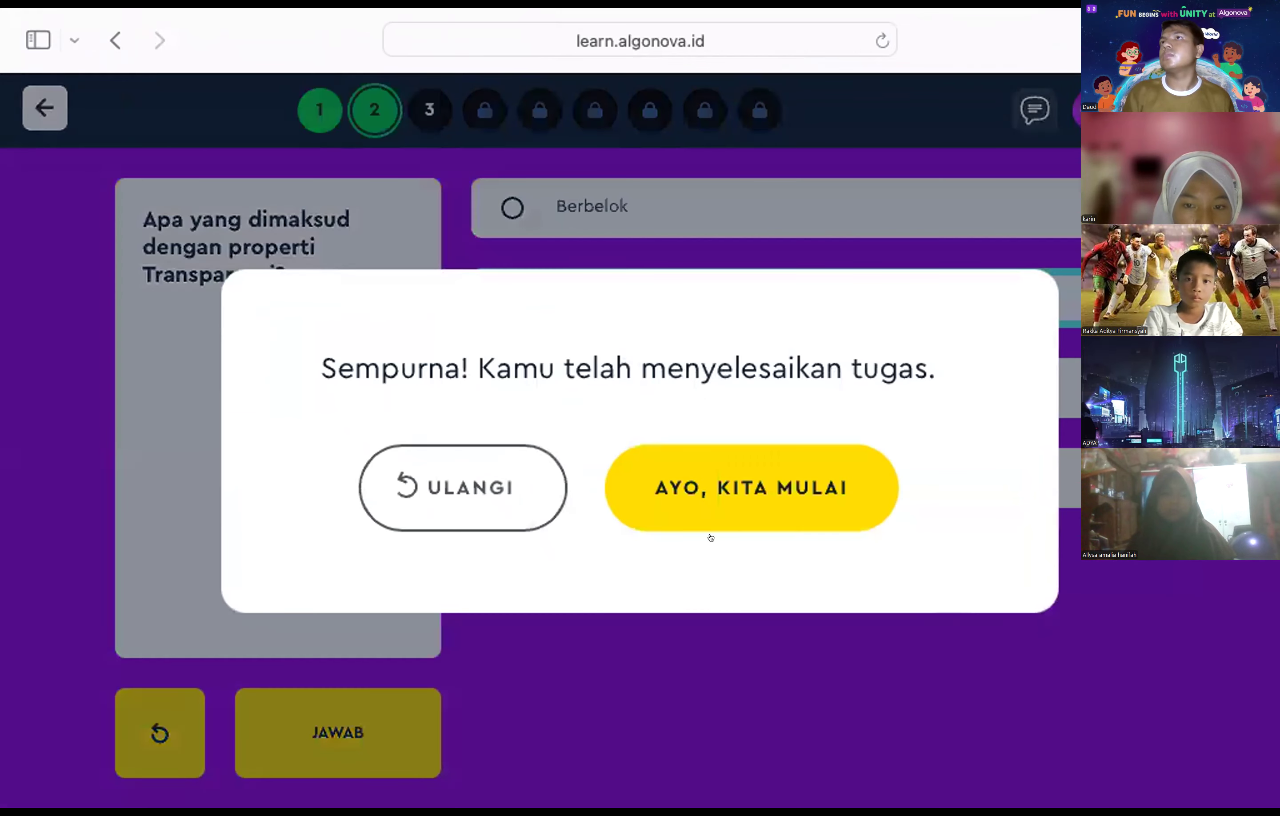
click(747, 492)
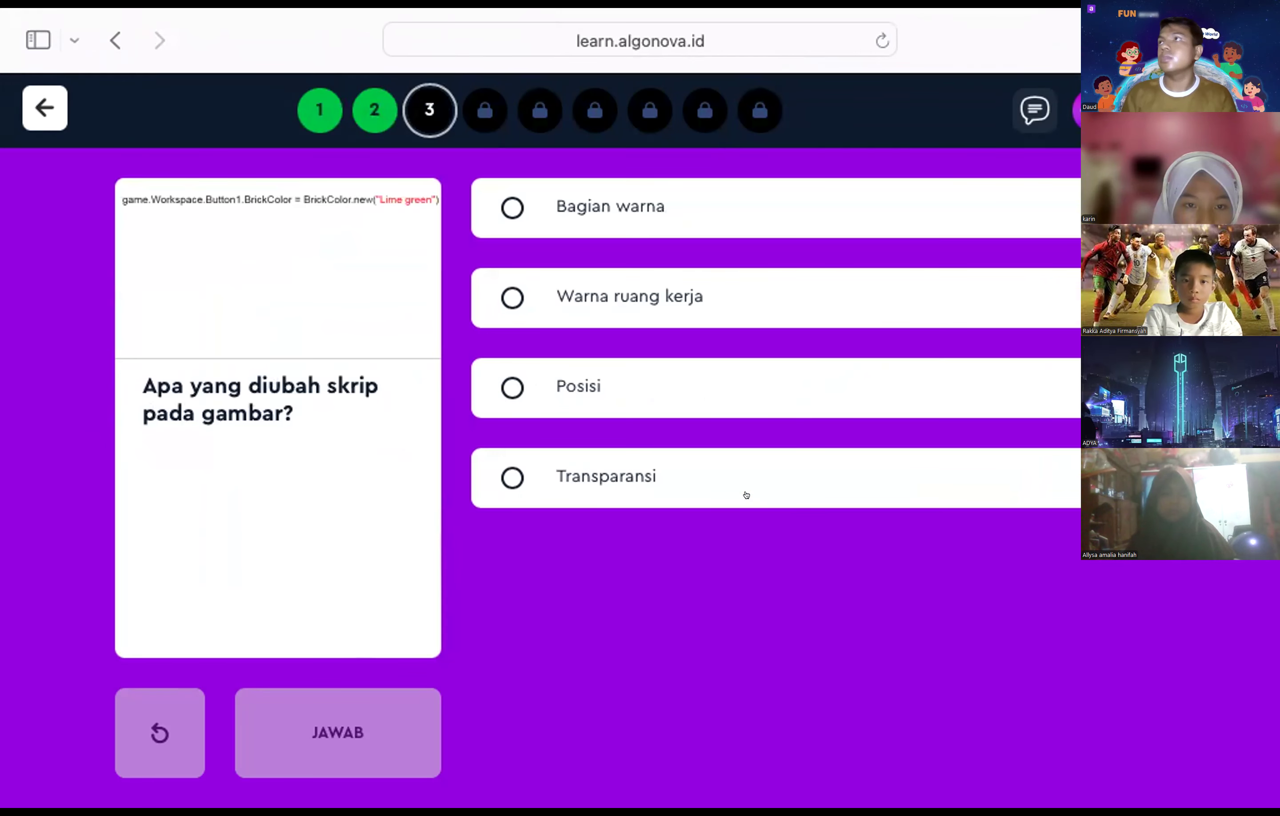
Step: Answer question 3, on what the BrickColor script changes, with Bagian warna and continue to question 4
click(484, 280)
click(491, 205)
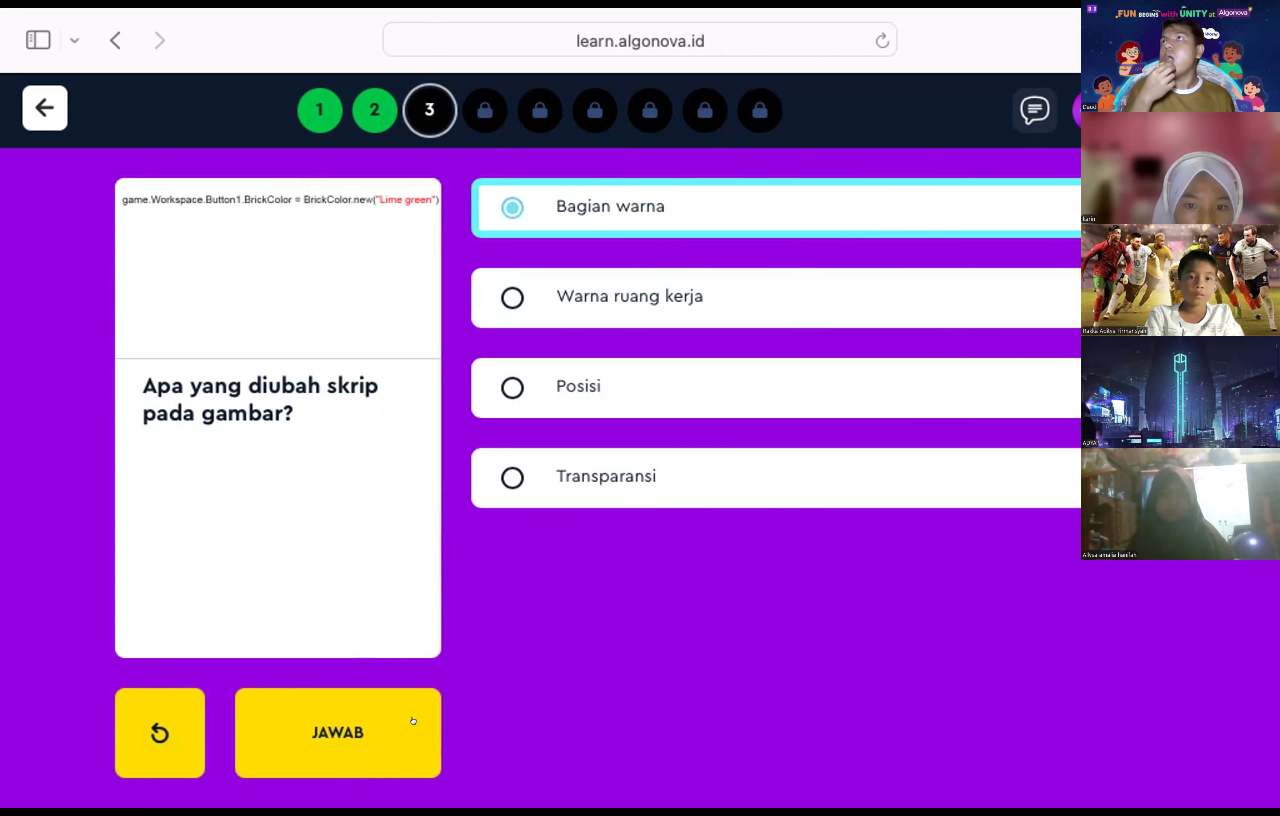
click(412, 699)
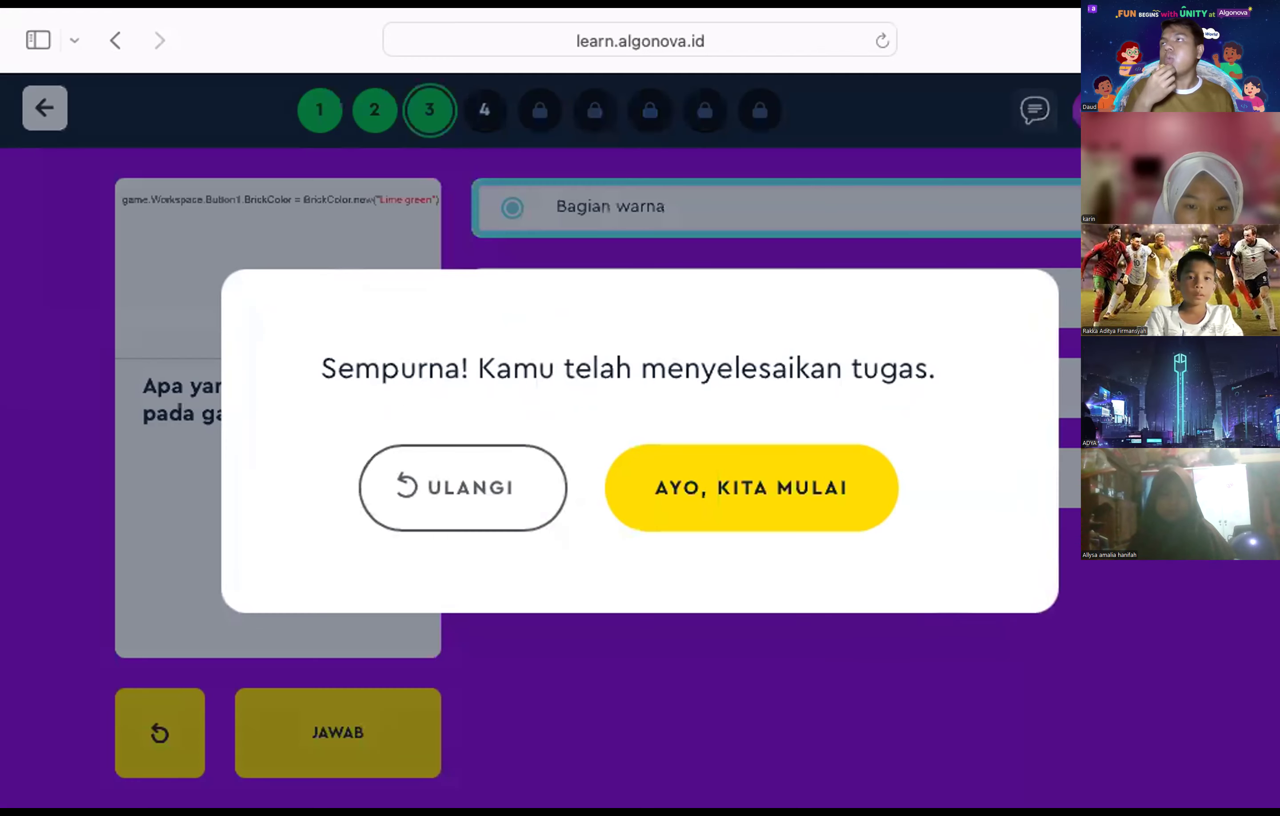
click(764, 492)
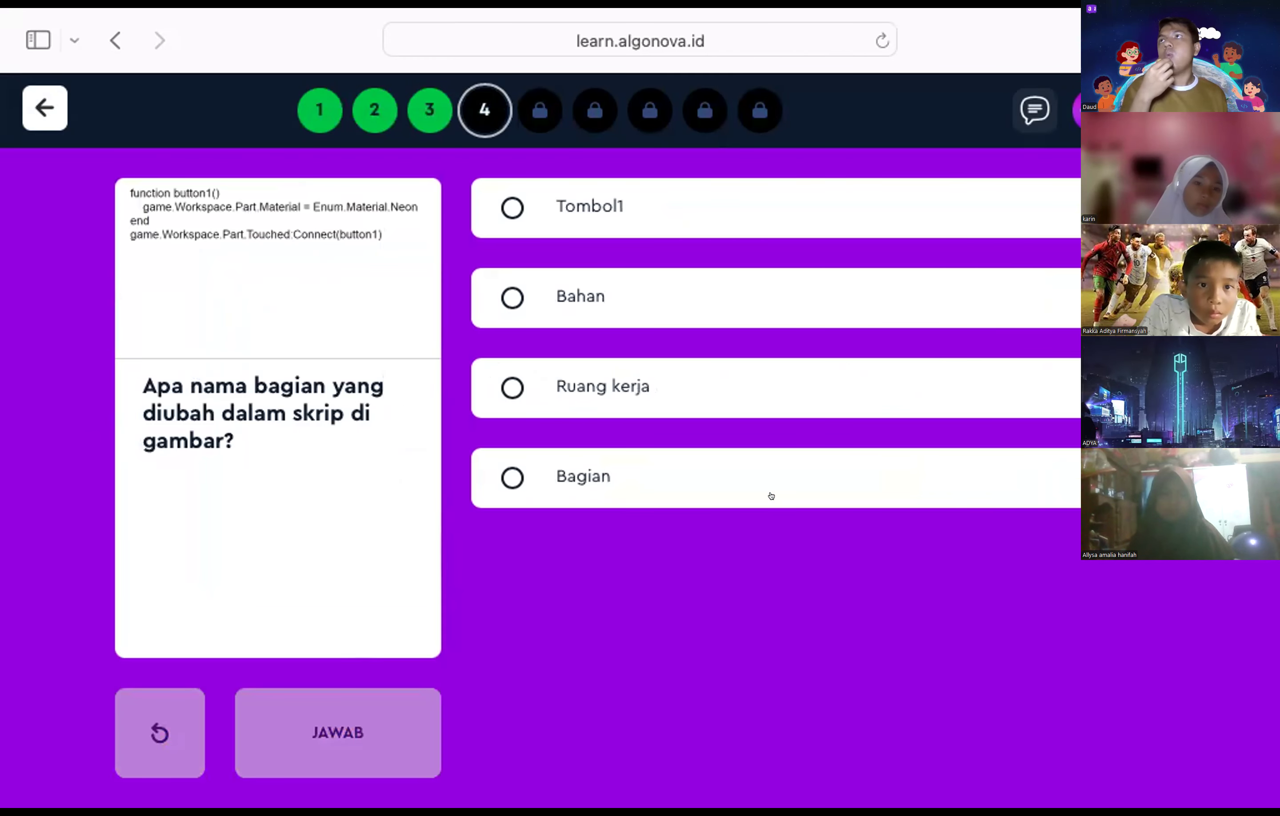
Step: Try Bahan and Tombol1 as answers to question 4 about the part changed in the script
click(507, 281)
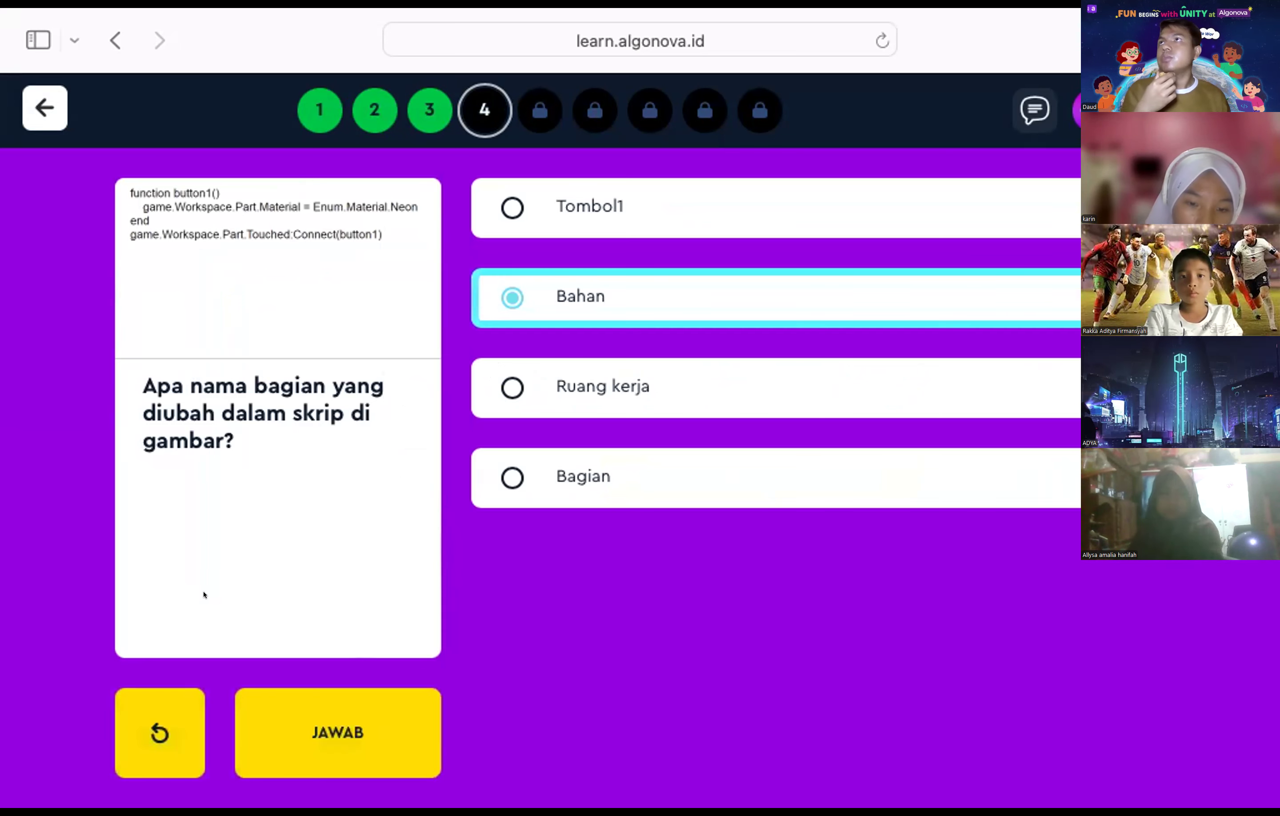
click(344, 698)
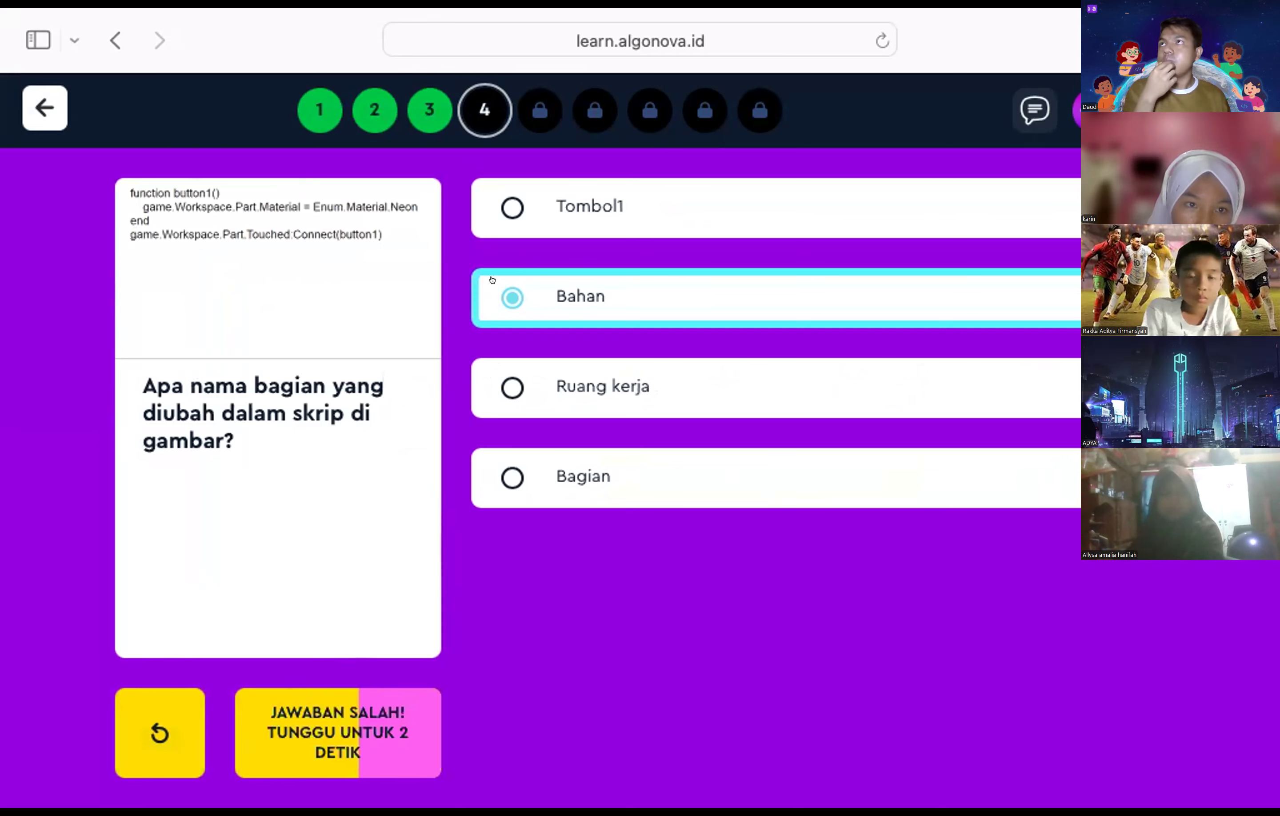
click(488, 202)
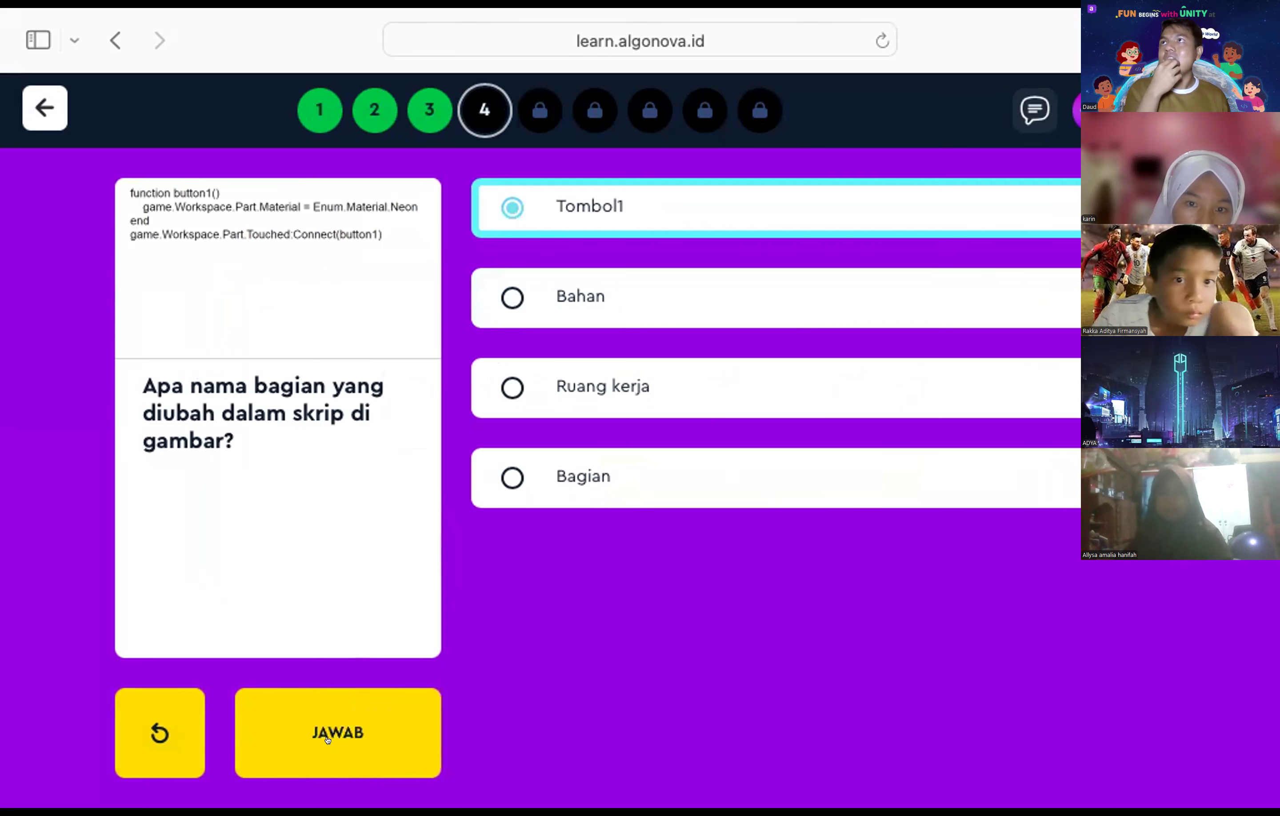
click(324, 738)
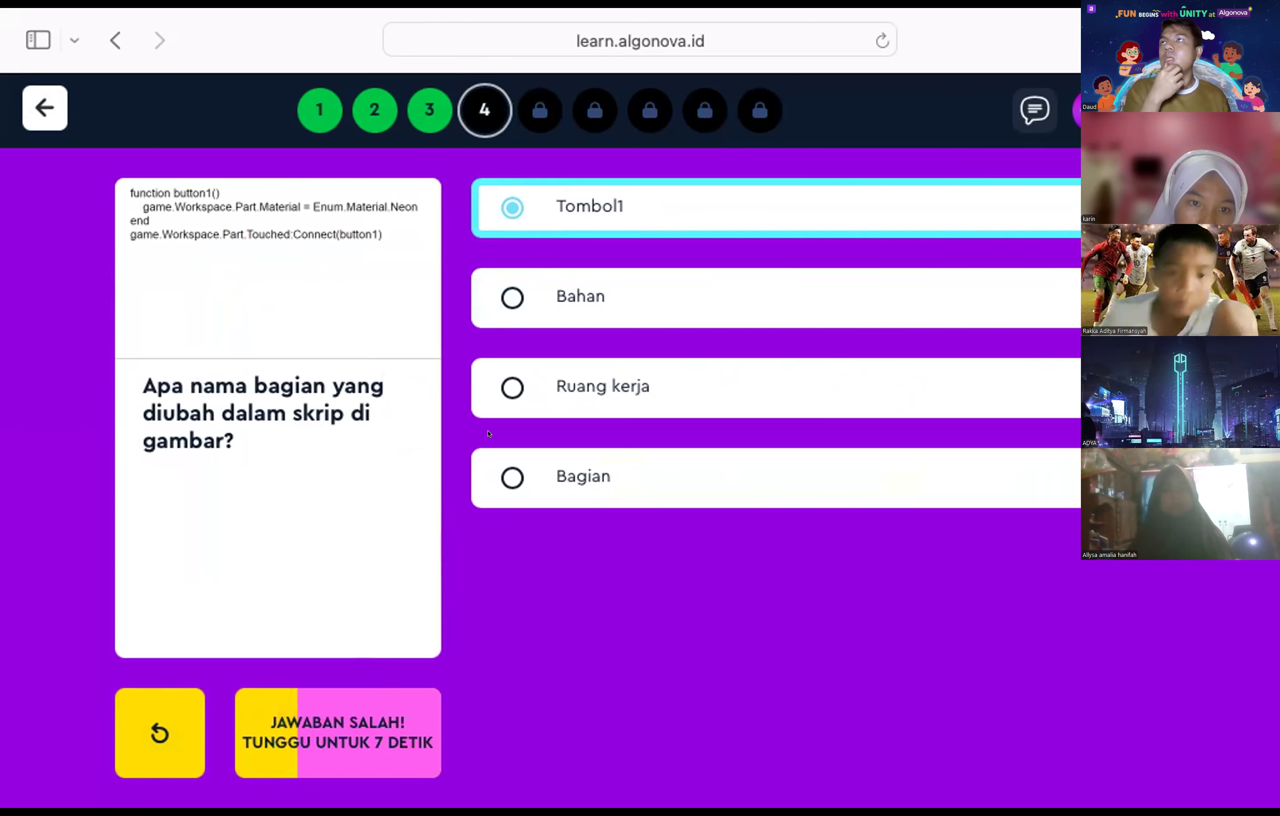
Step: Answer question 4 with Bagian and continue to question 5
click(509, 462)
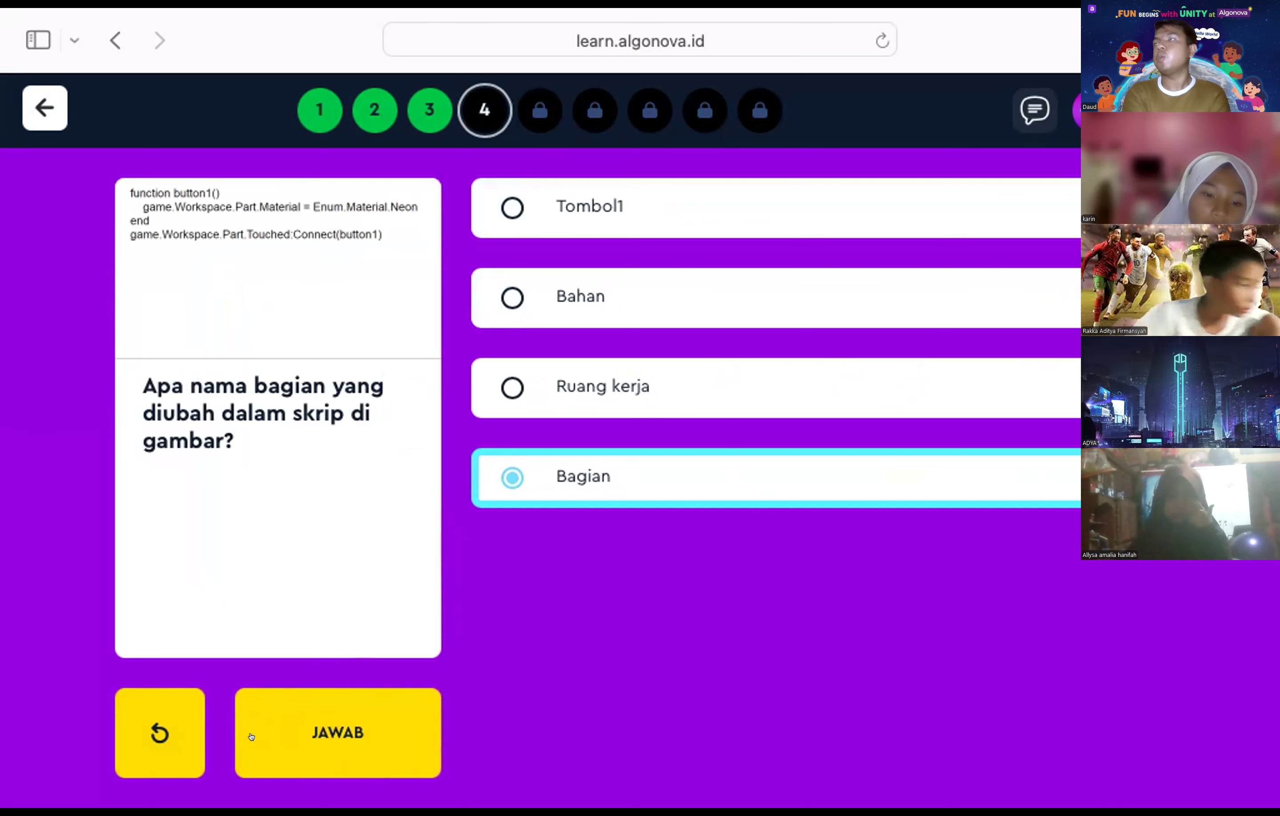
click(251, 738)
click(672, 458)
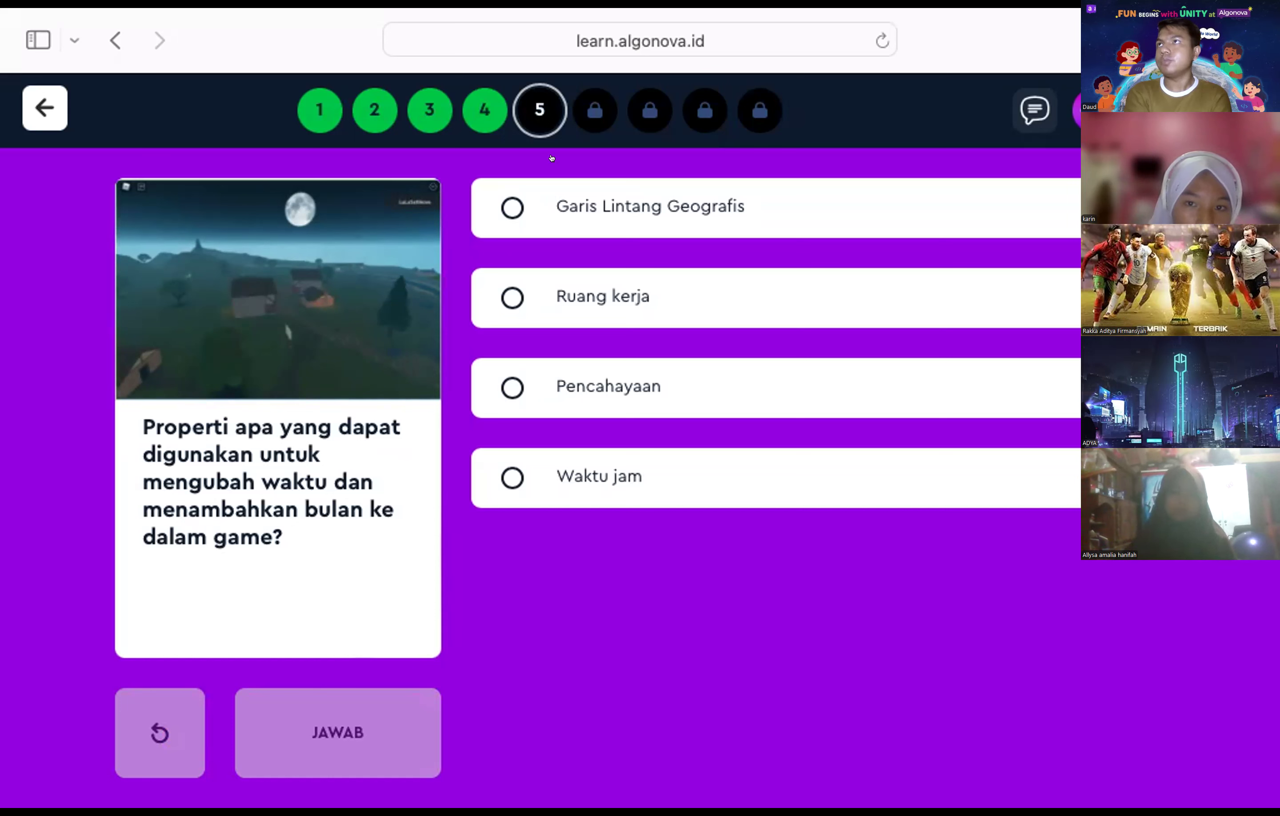
Step: Try Garis Lintang Geografis for question 5, replace the answer with Pencahayaan, and continue to question 6
click(492, 195)
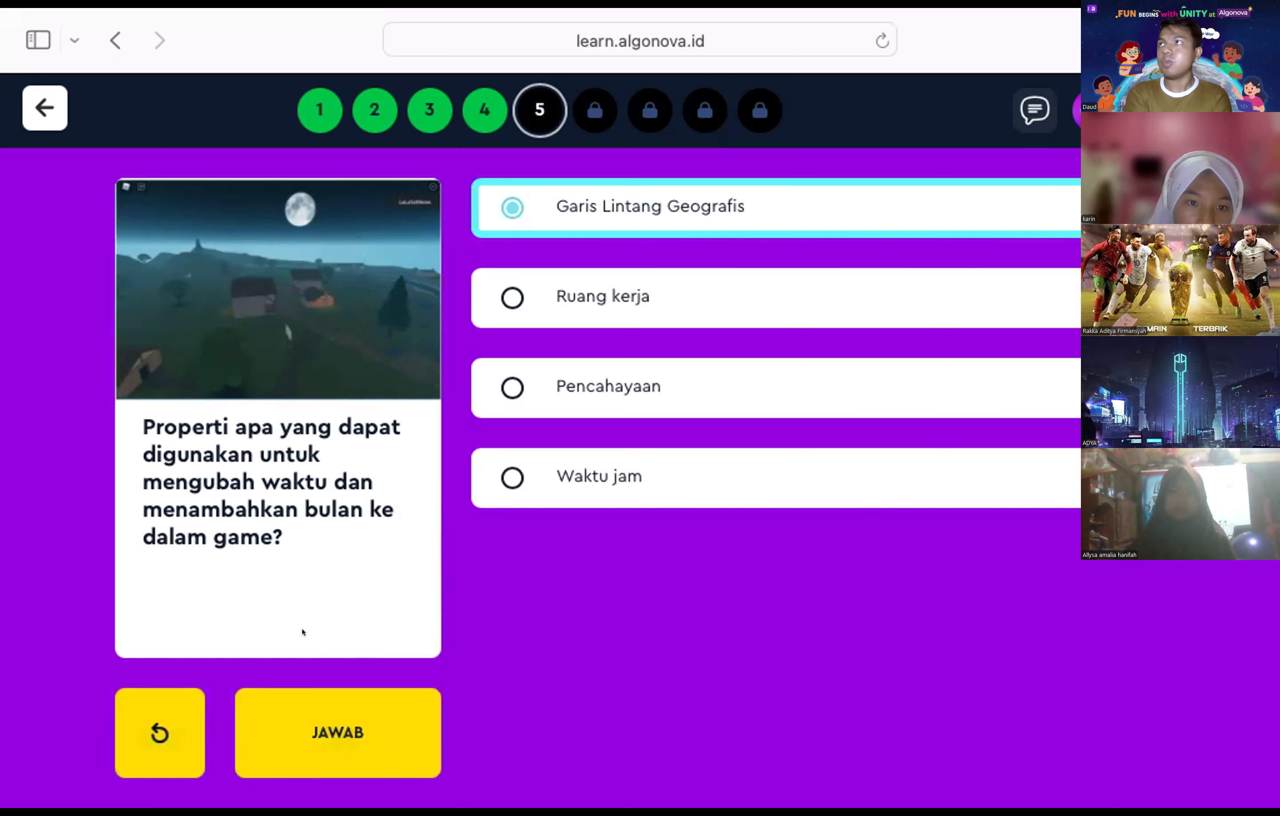
click(253, 735)
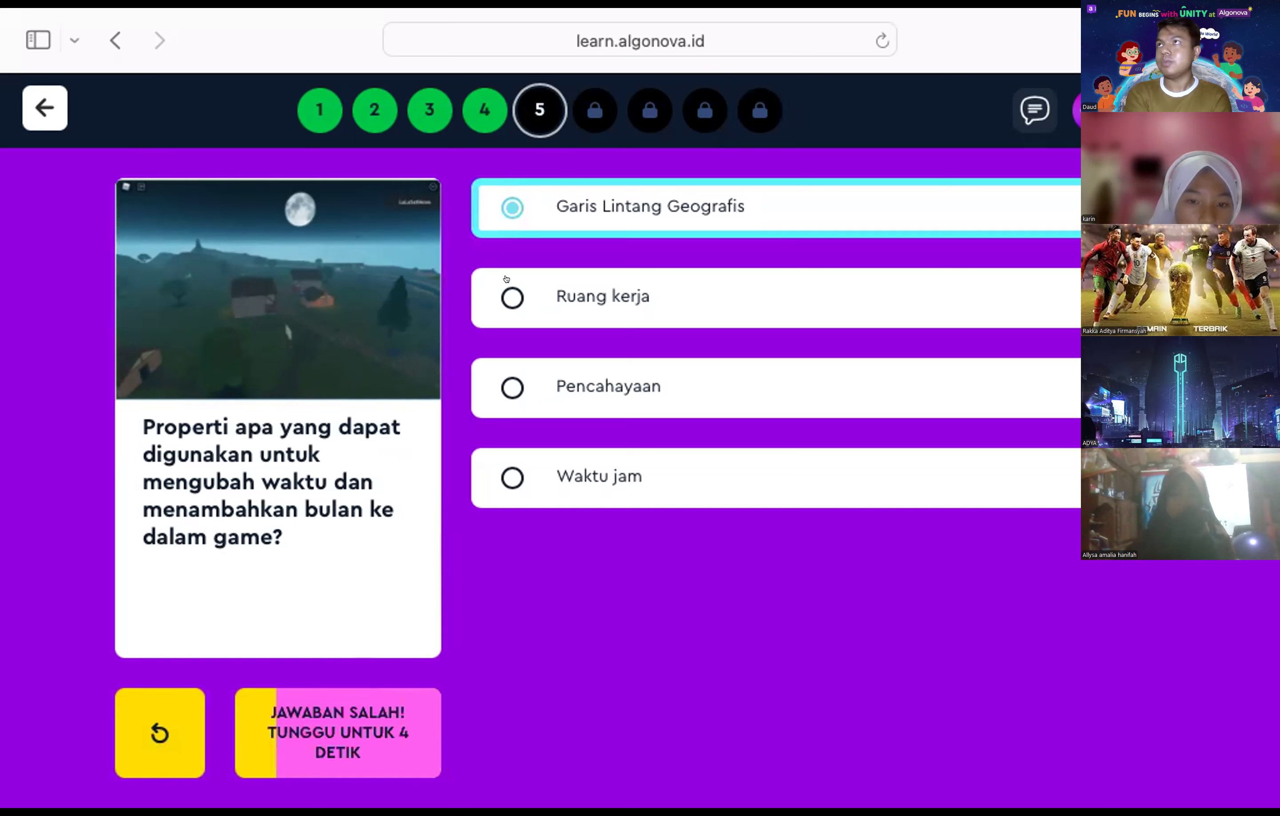
click(490, 391)
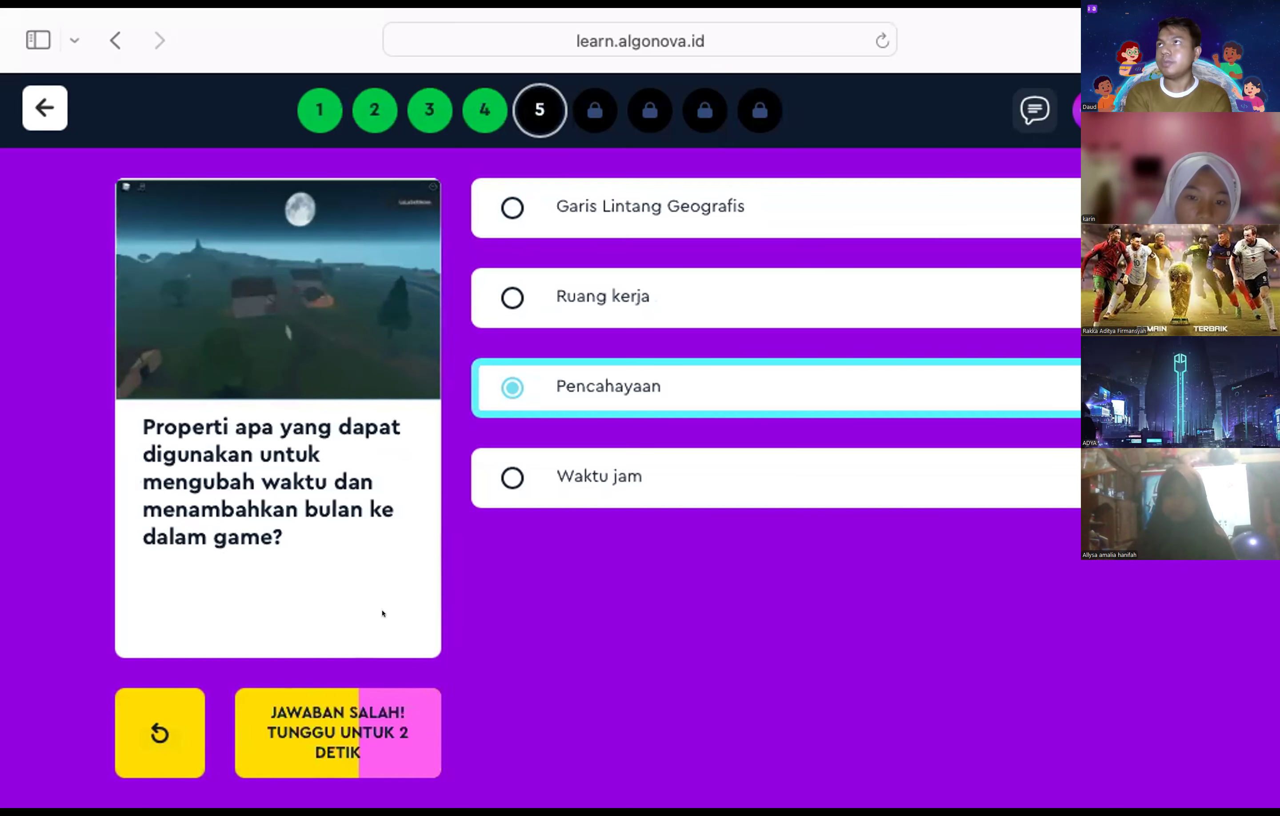
click(272, 716)
click(649, 457)
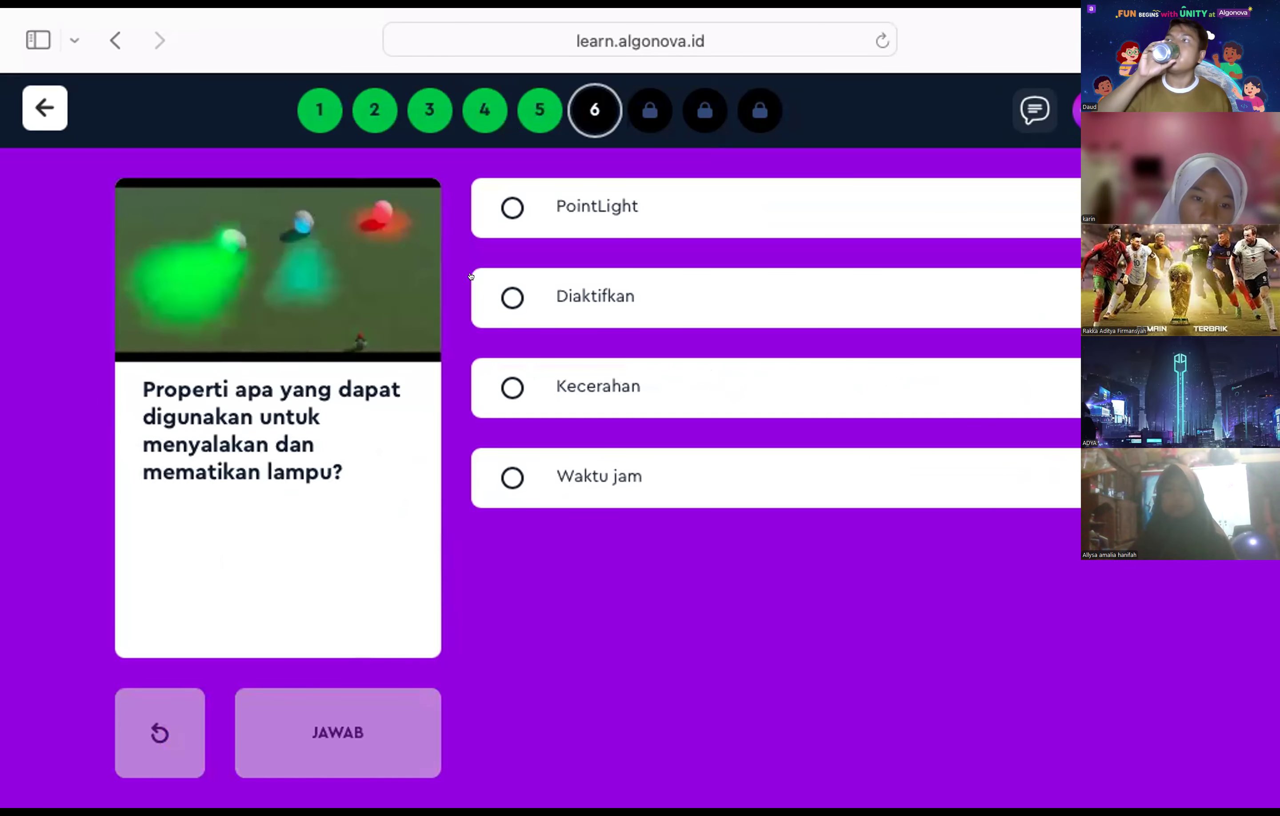
Step: Answer question 6, on turning lights on and off, with Diaktifkan and continue to question 7
click(492, 300)
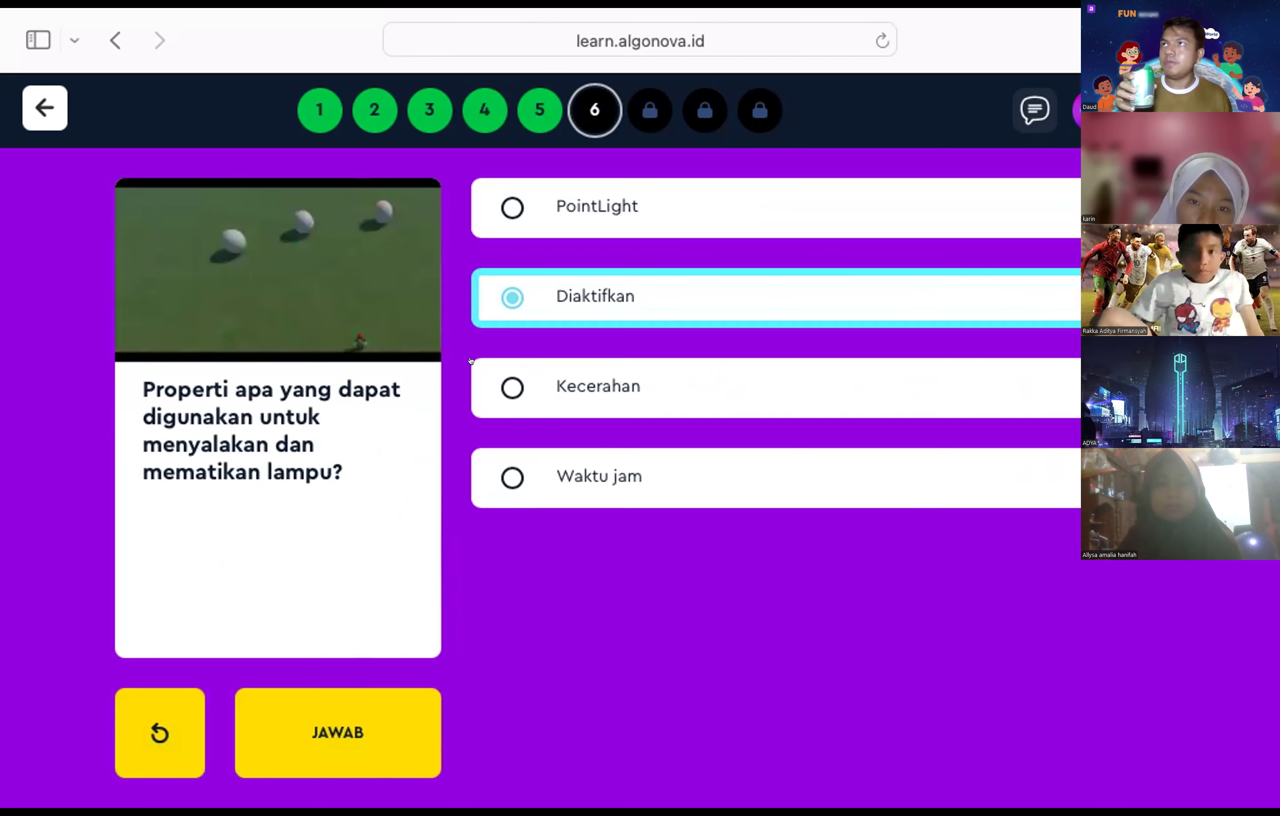
click(266, 693)
click(726, 498)
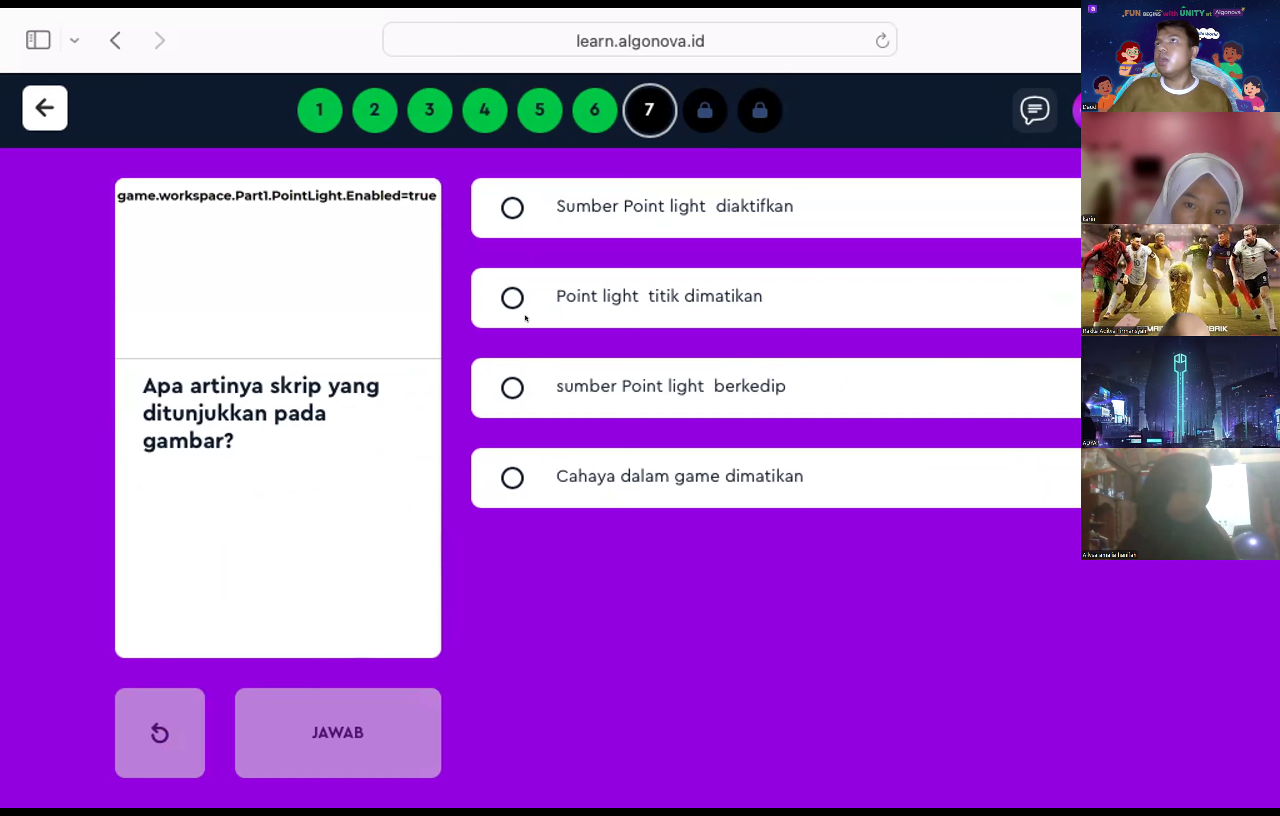
Step: Try Point light titik dimatikan and sumber Point light berkedip as answers to question 7
click(489, 280)
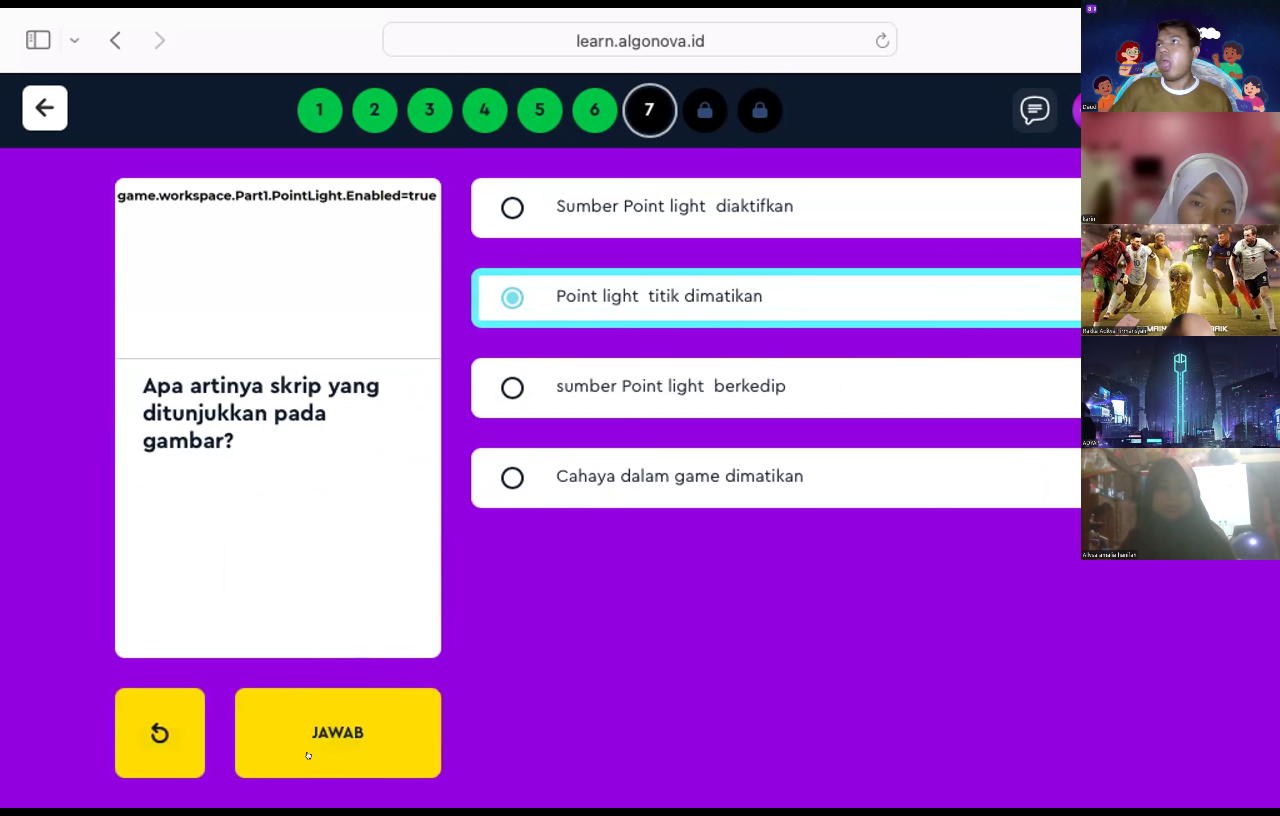
click(323, 737)
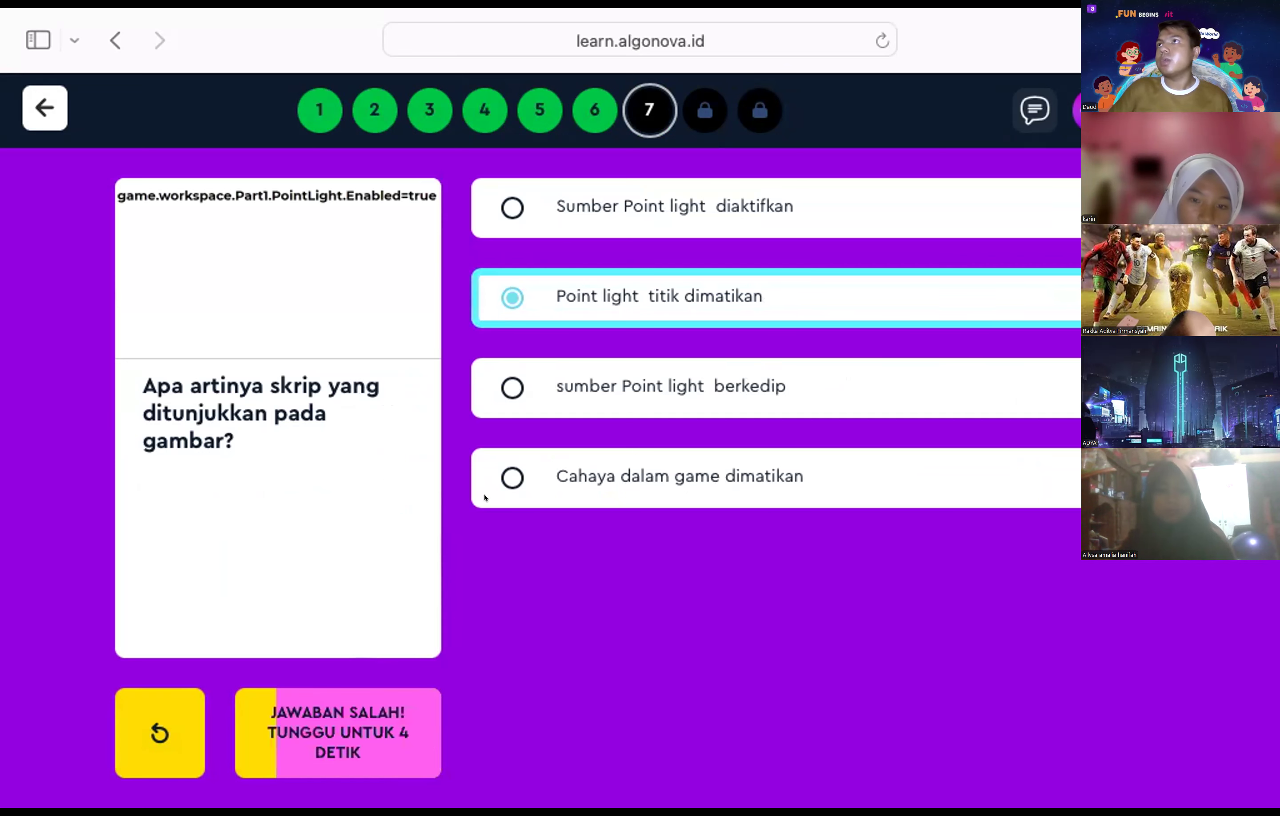
click(492, 462)
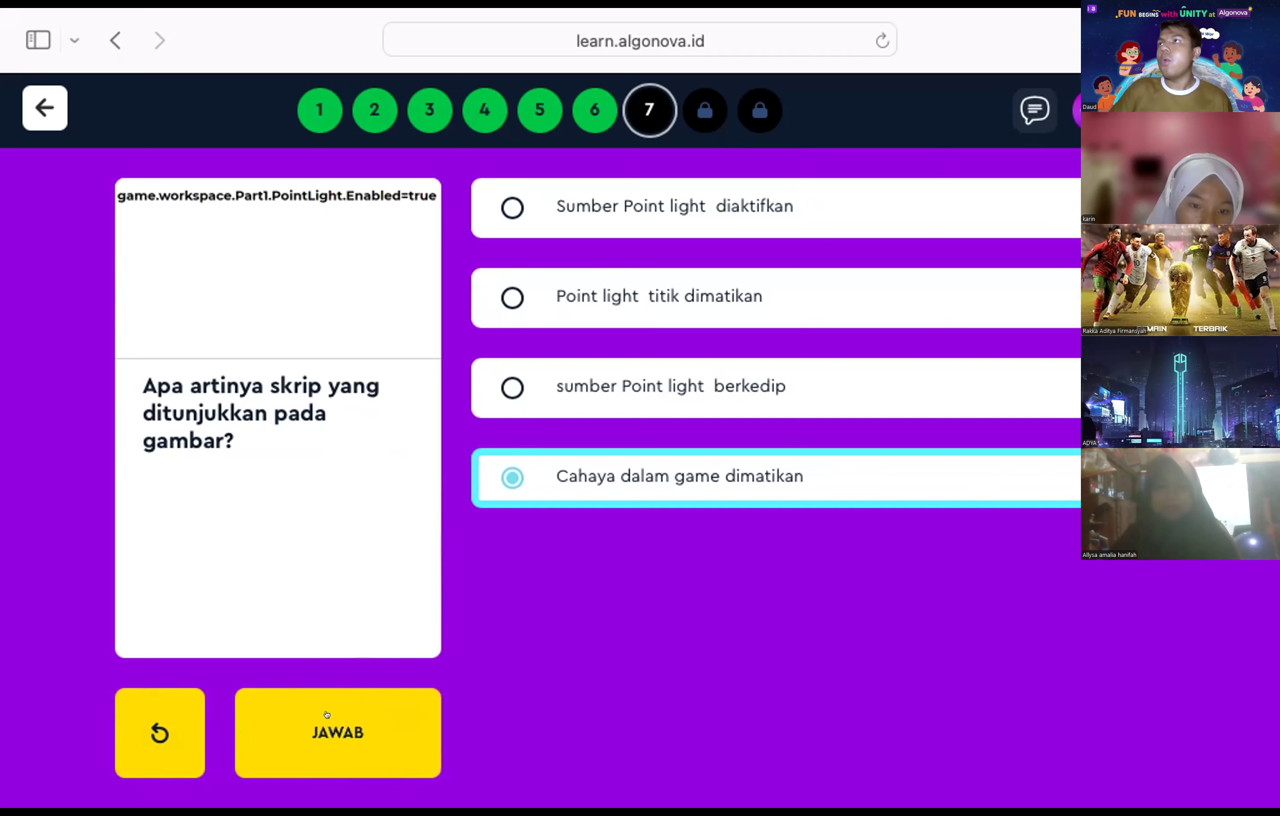
click(492, 375)
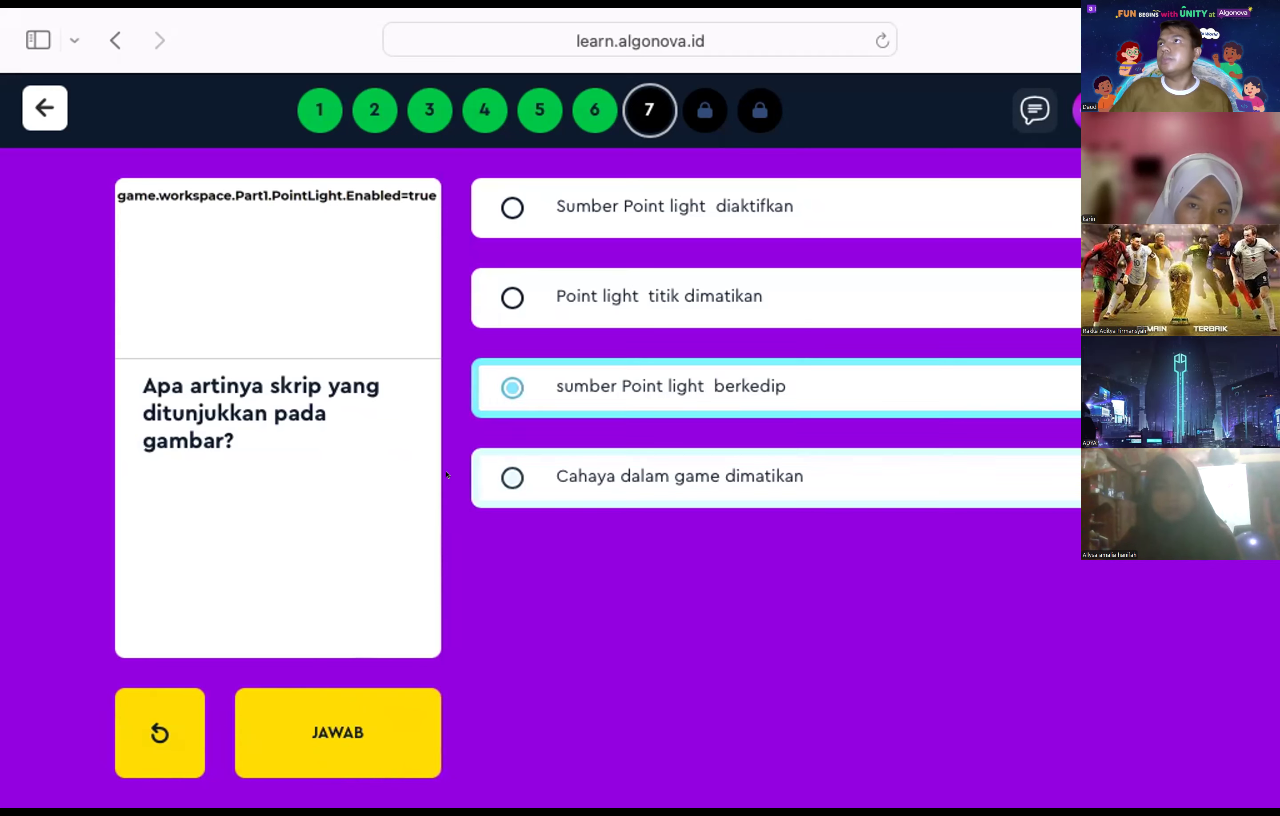
click(327, 715)
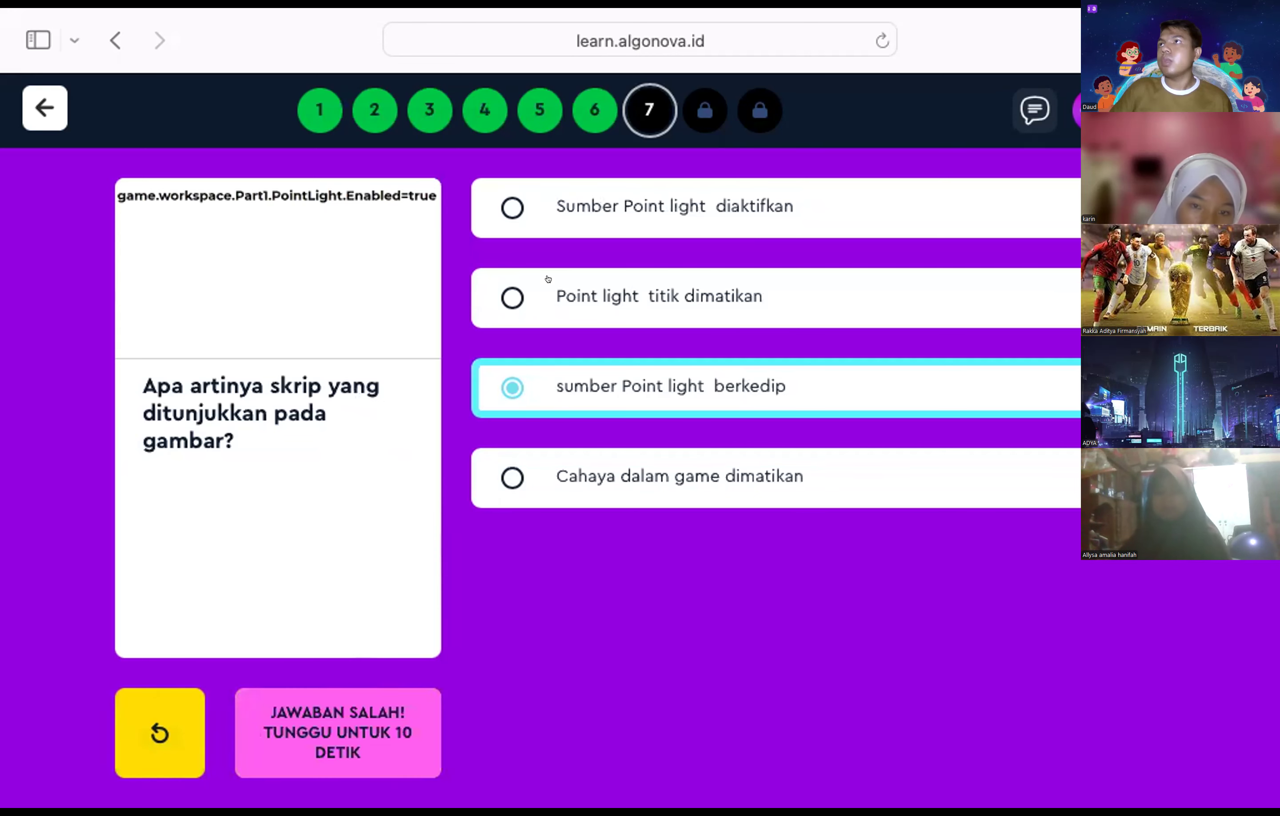
Step: Answer question 7, on the PointLight.Enabled=true script, with Sumber Point light diaktifkan and continue past it
click(507, 200)
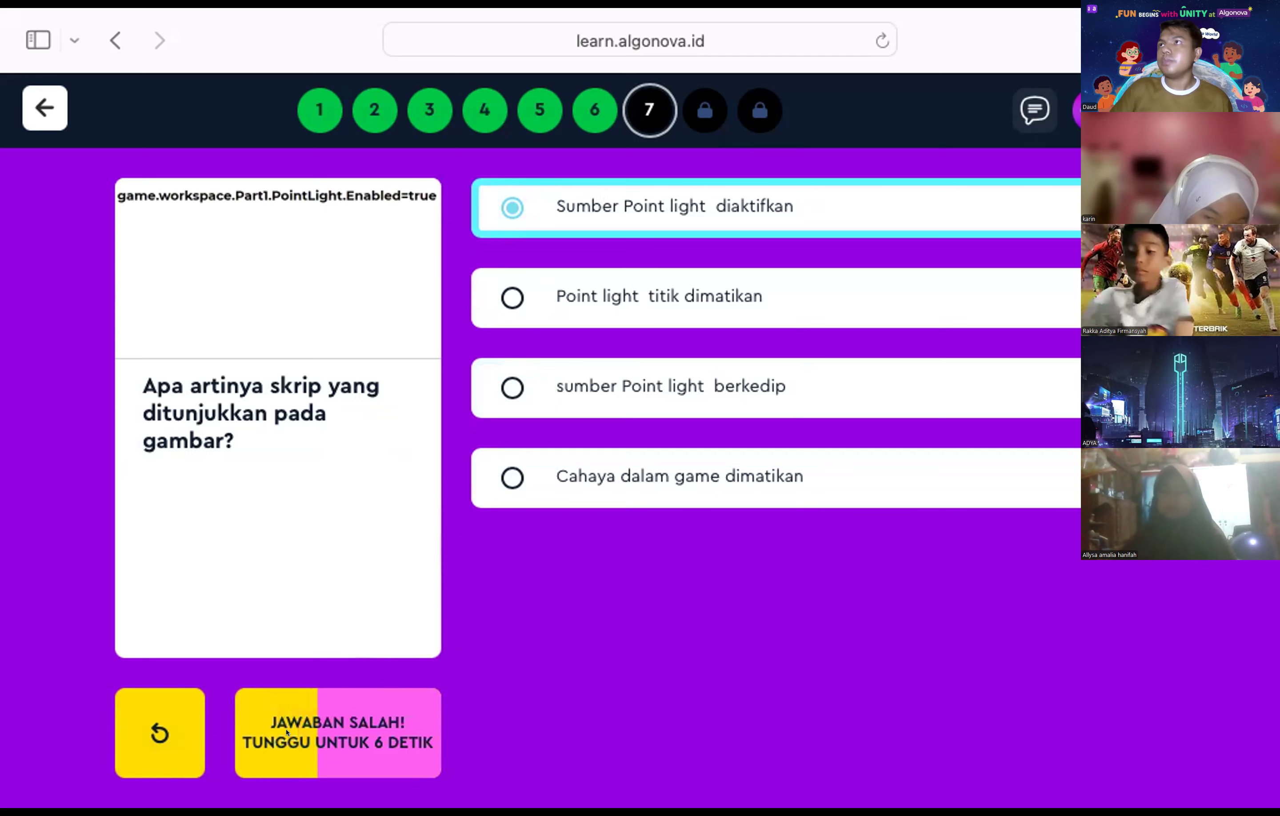
click(251, 717)
click(827, 476)
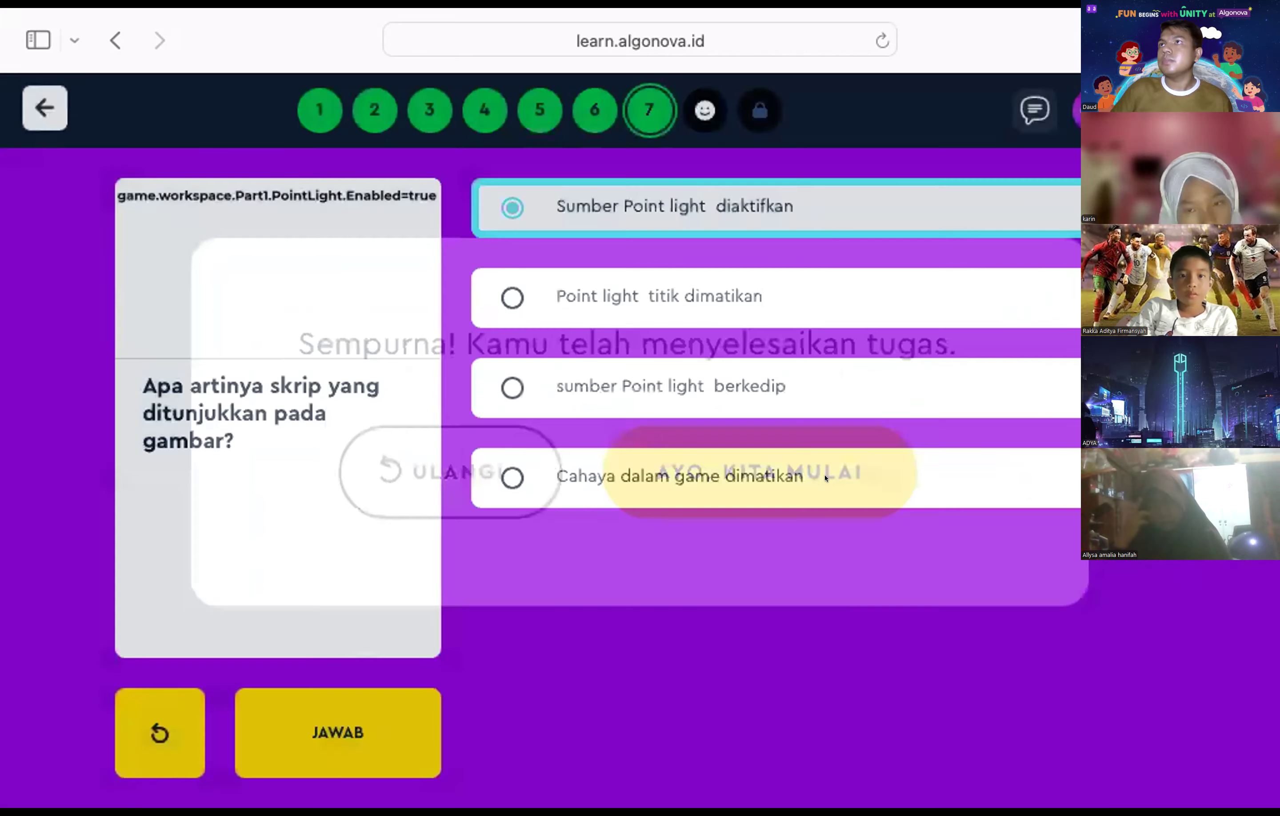
Step: Continue past question 7 to the closing page of the completed Tinjauan quiz
click(806, 539)
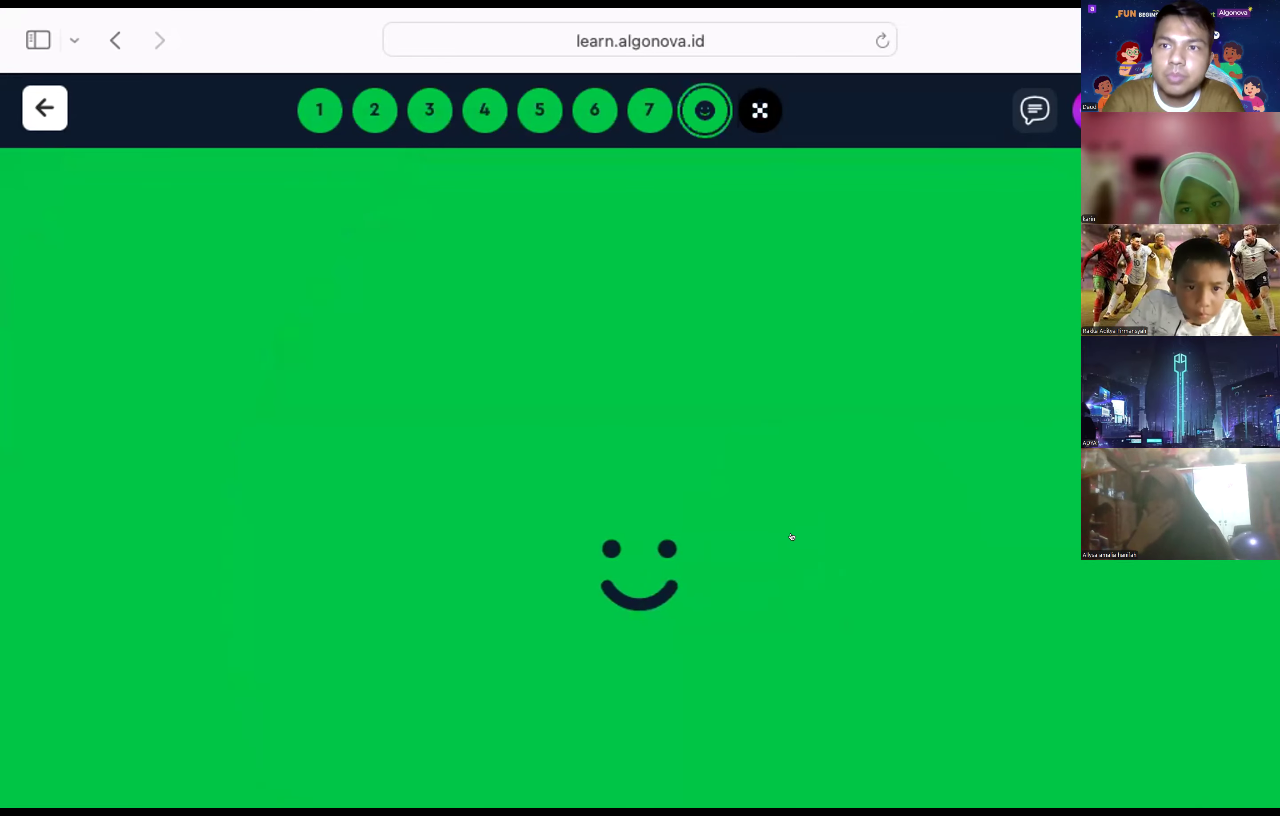
click(426, 720)
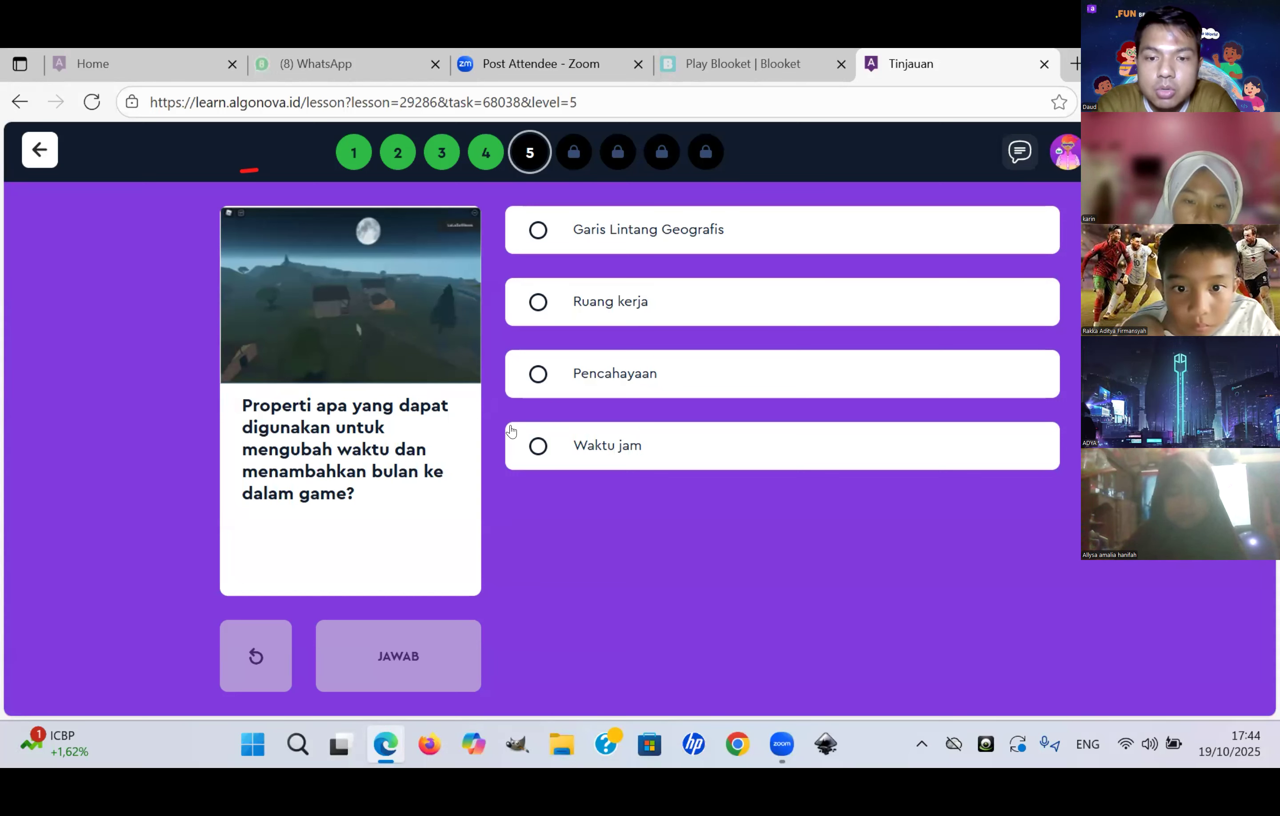
Step: Try Waktu jam alone, and Waktu jam together with Garis Lintang Geografis, as answers to question 5 on changing time and adding a moon
click(537, 446)
click(452, 637)
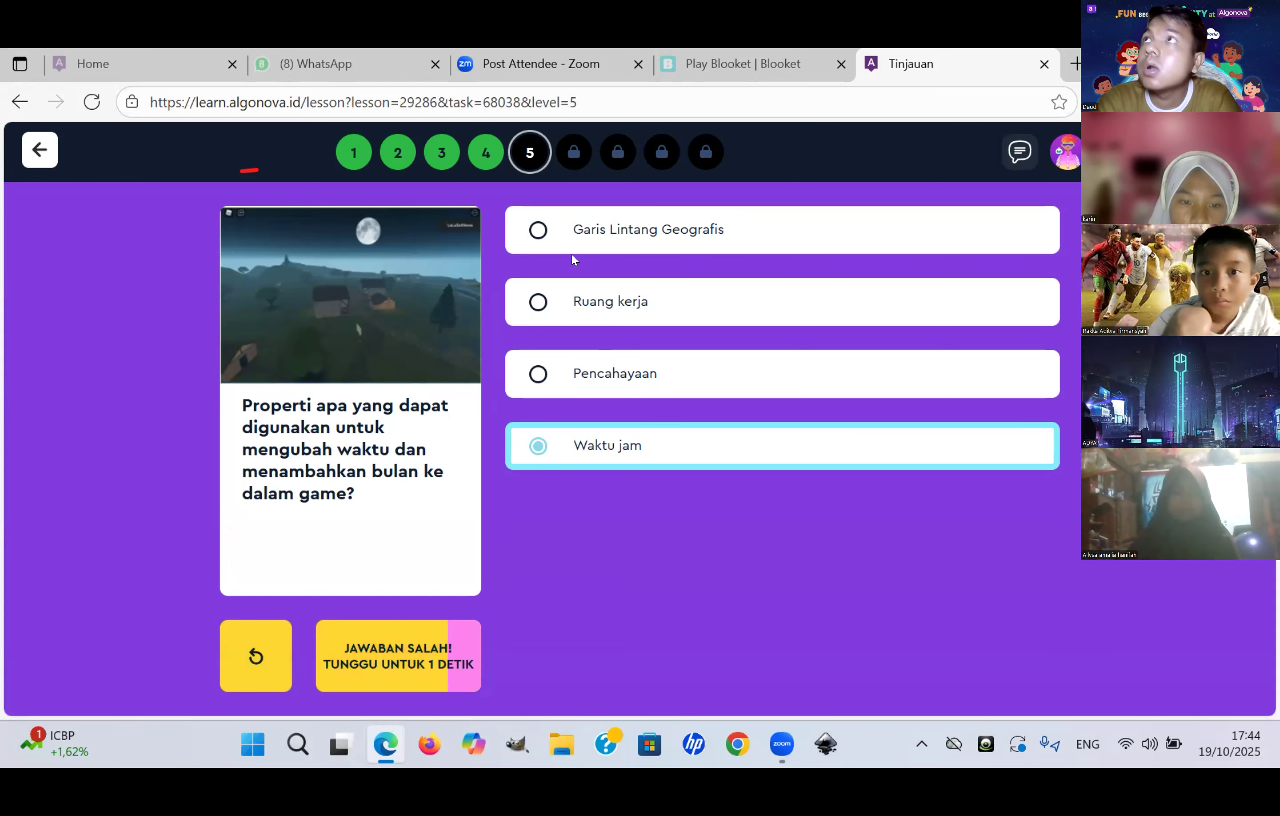
click(535, 228)
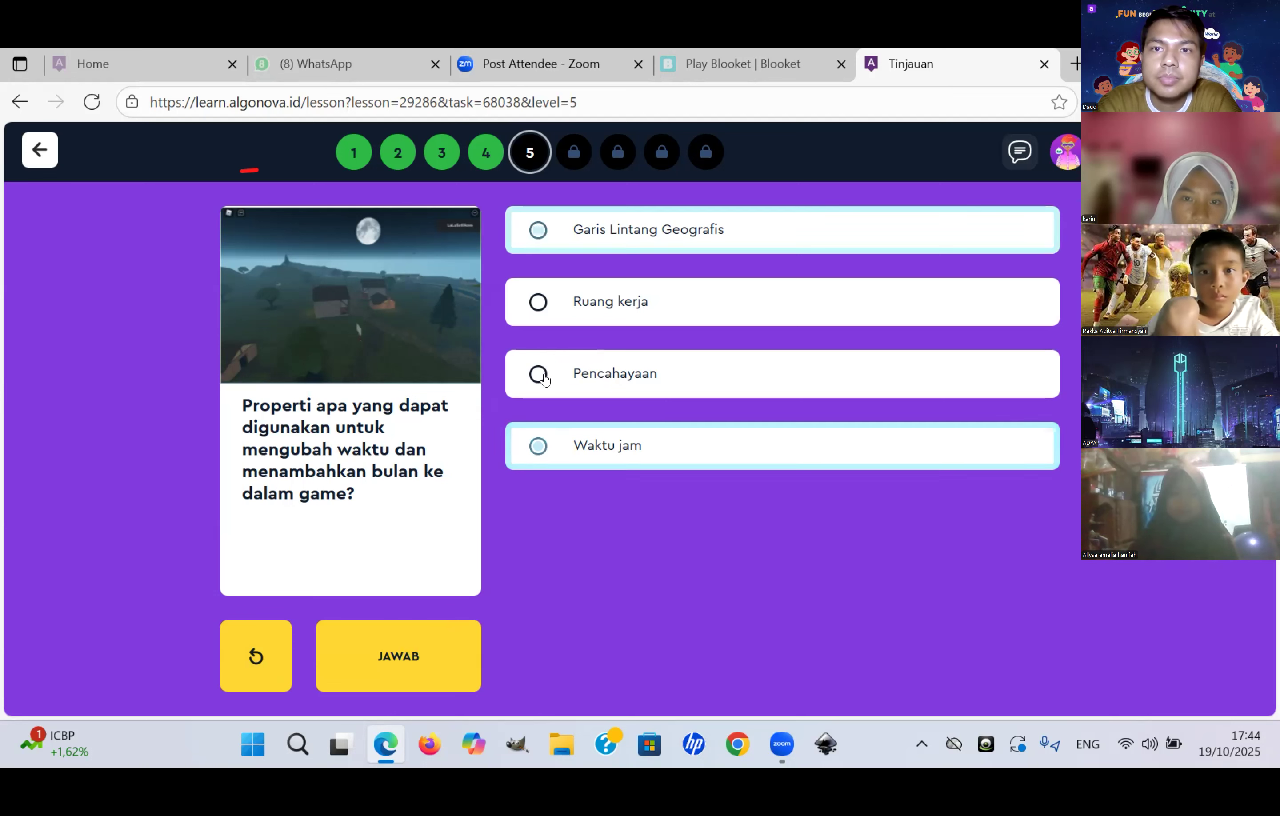
click(400, 646)
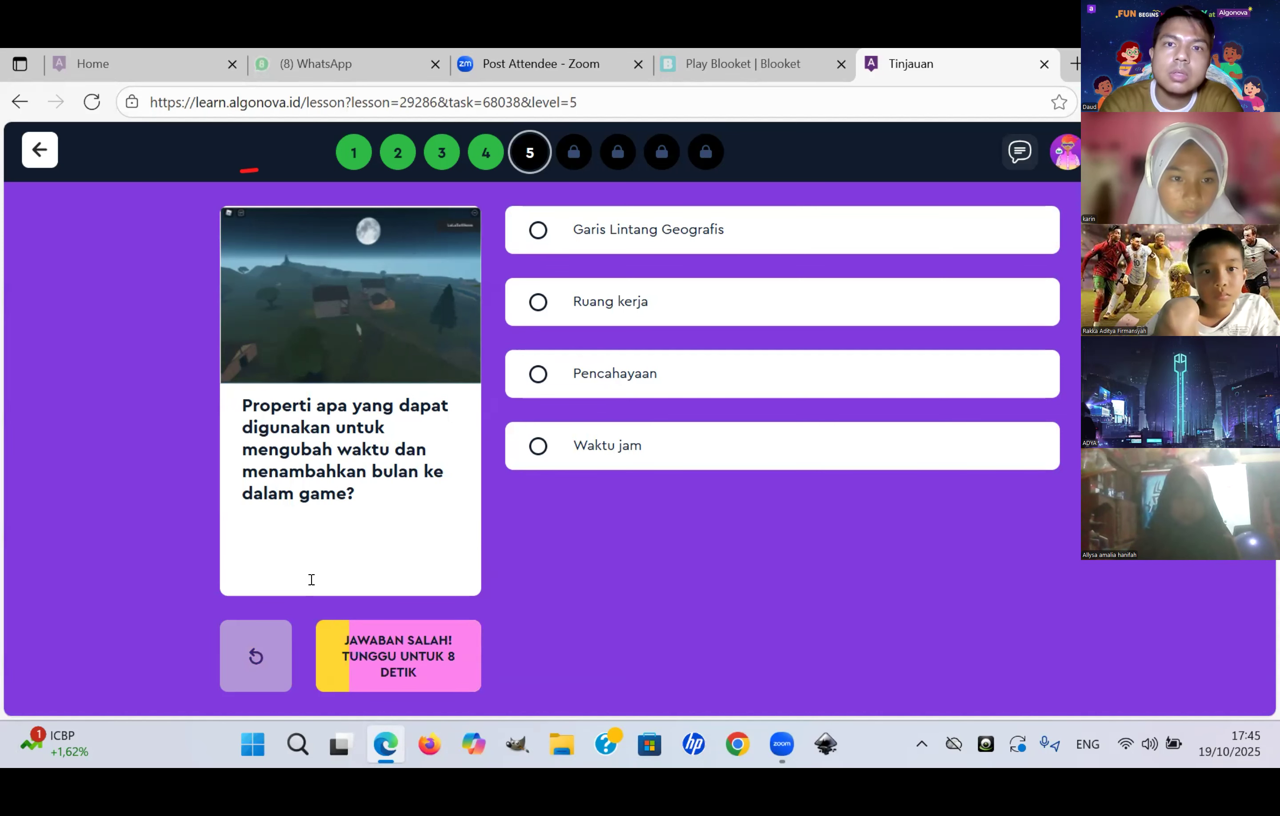
Step: Leave the Tinjauan quiz, reopen it from the lesson 8 task list, and return to question 5
click(27, 153)
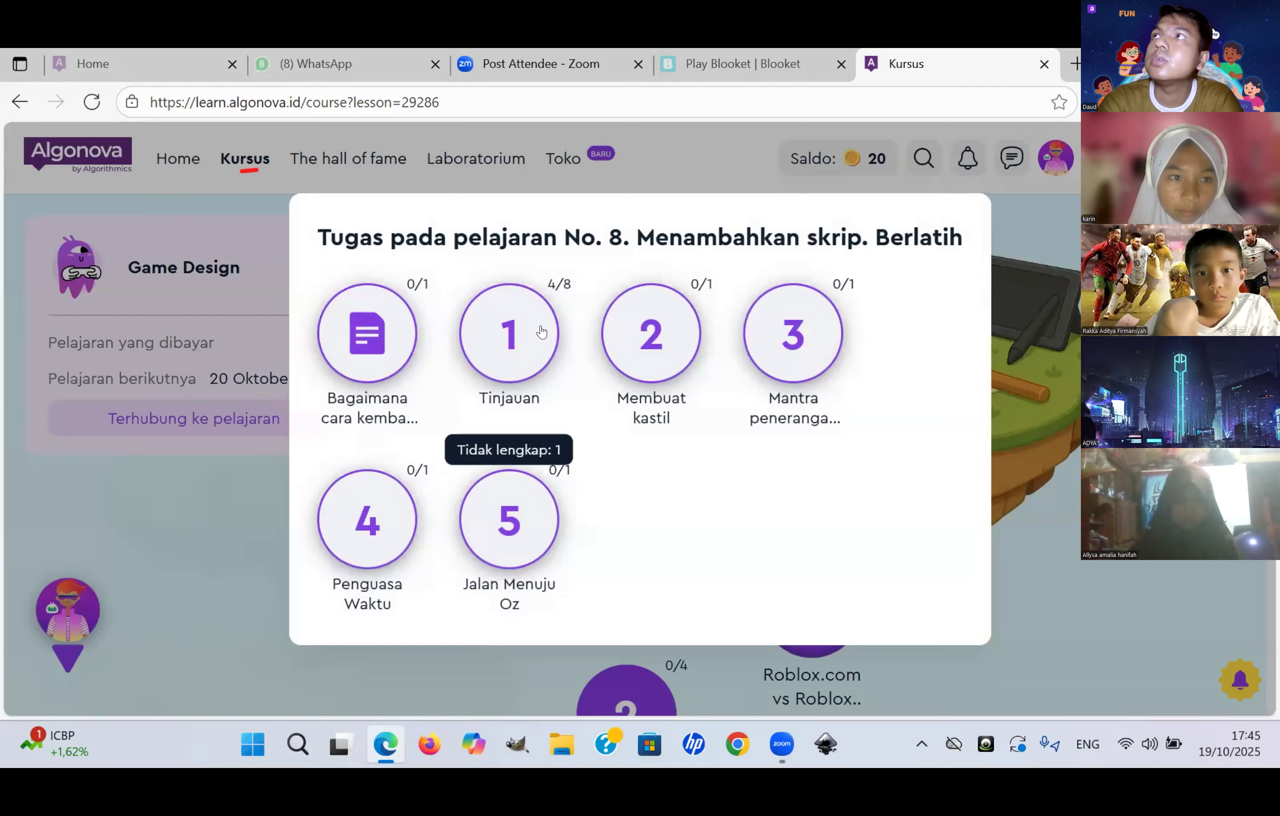
click(539, 326)
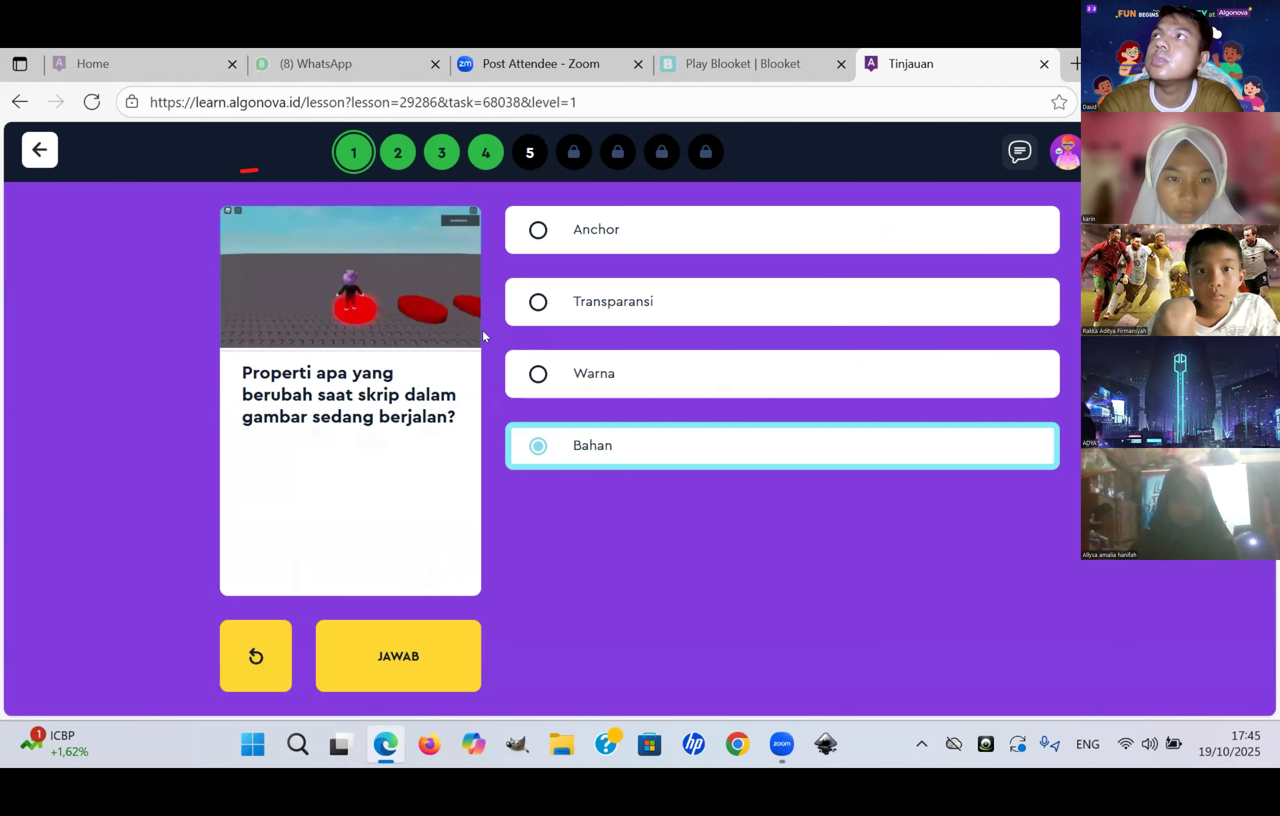
click(526, 156)
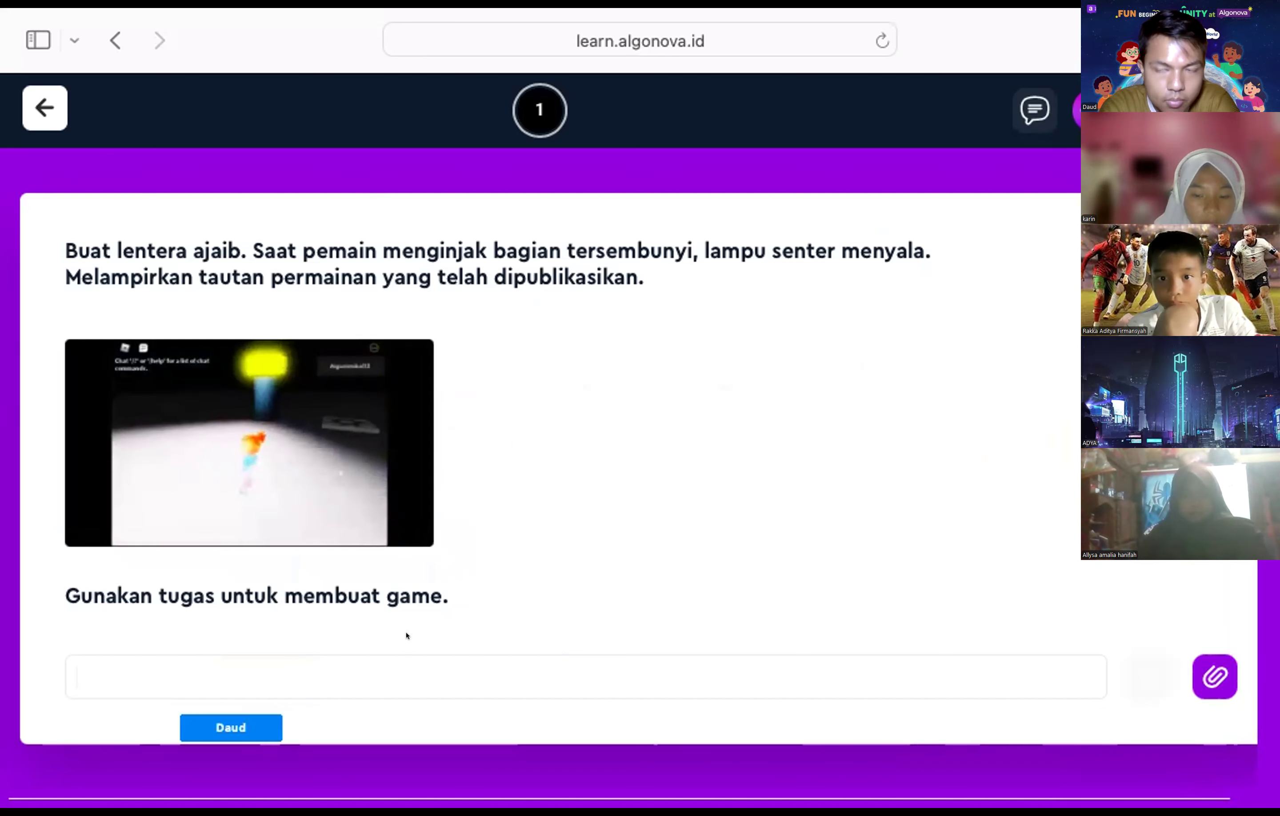
Step: Submit "ok" as the answer to the Buat lentera ajaib task
text(ok)
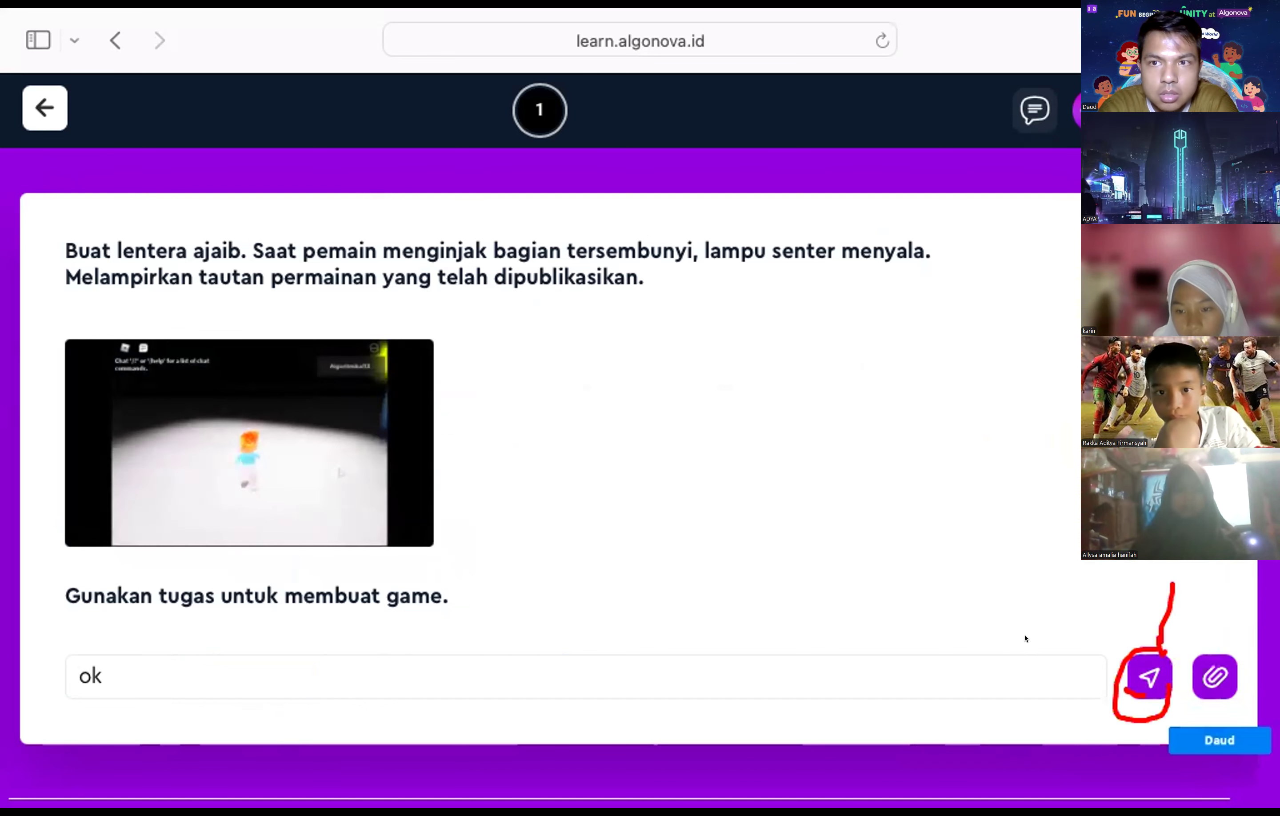
click(1149, 676)
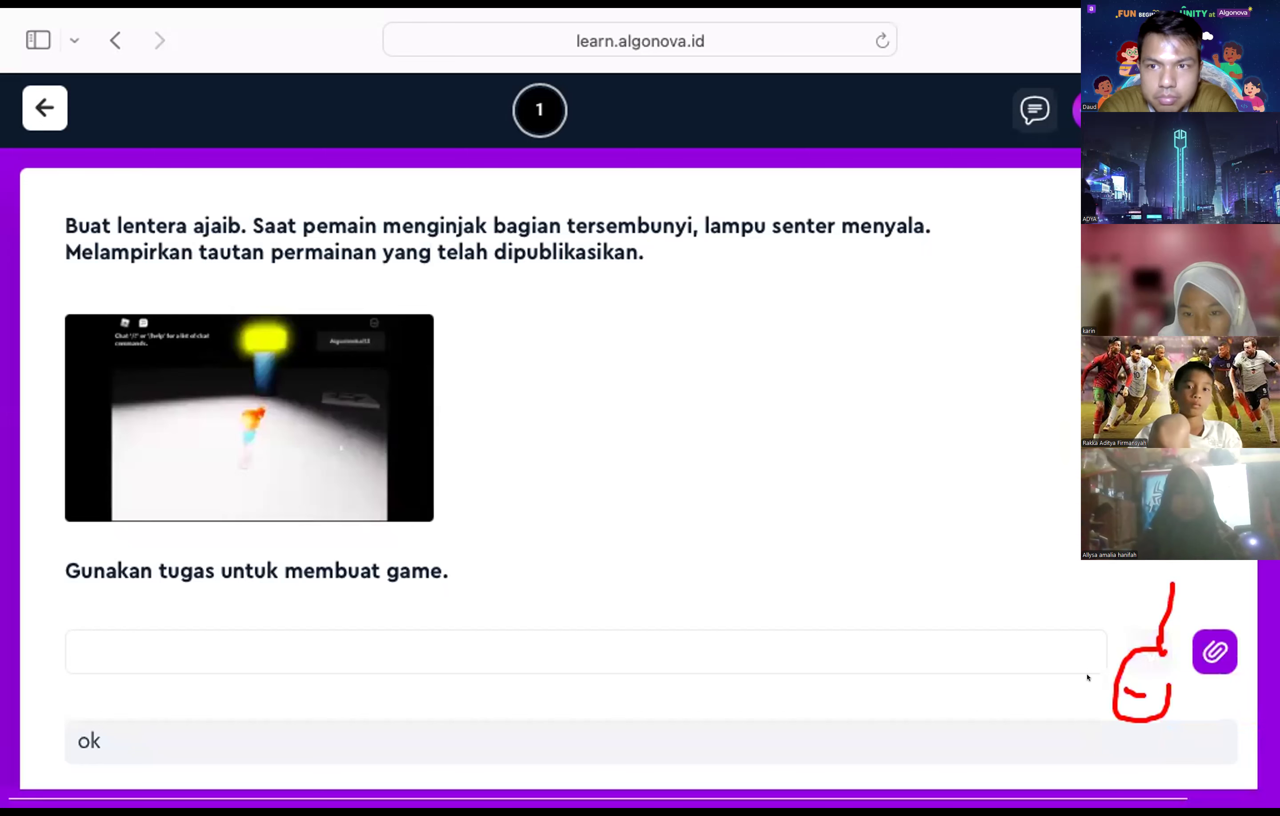
scroll(829, 671, down, 1)
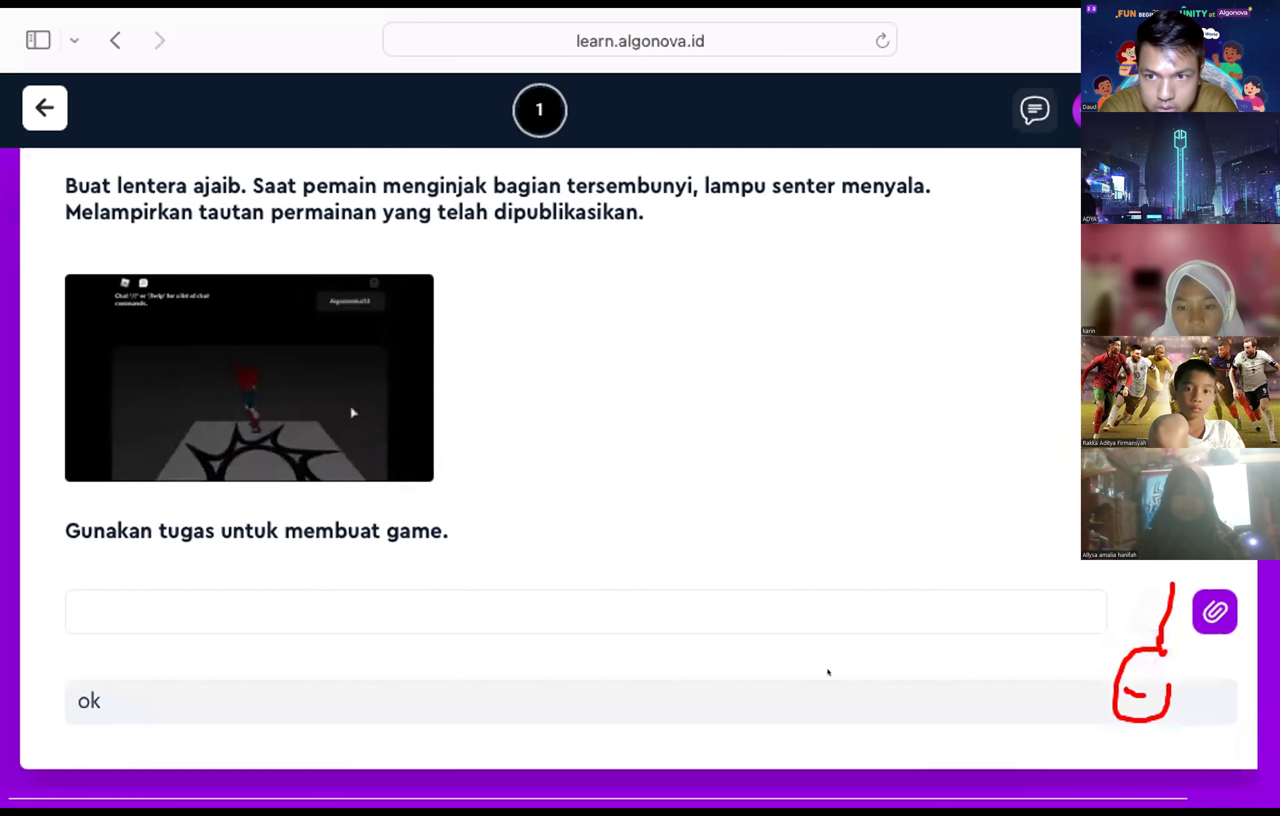
Step: Skip the Buat lentera ajaib level with a request for teacher help, and return to the lesson 8 task list
mouse_move(1203, 693)
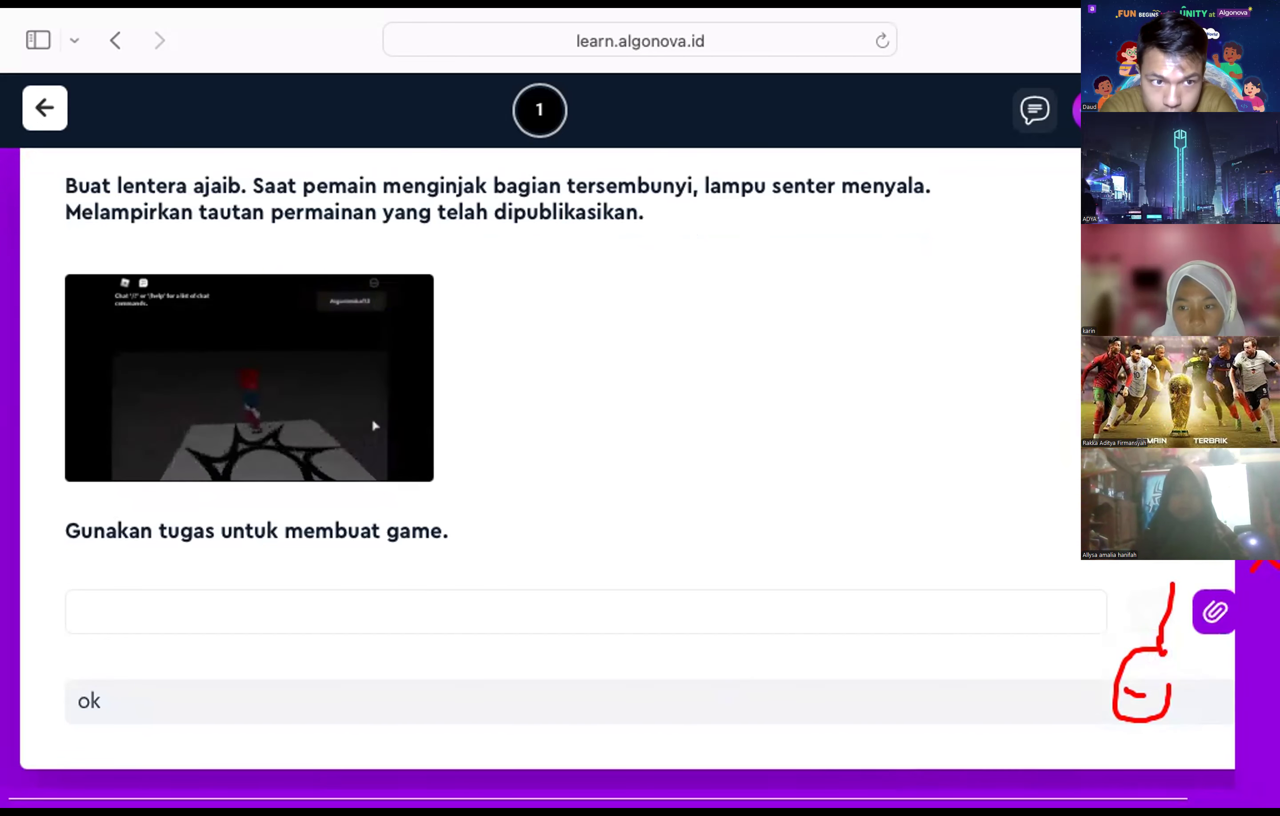
click(1246, 505)
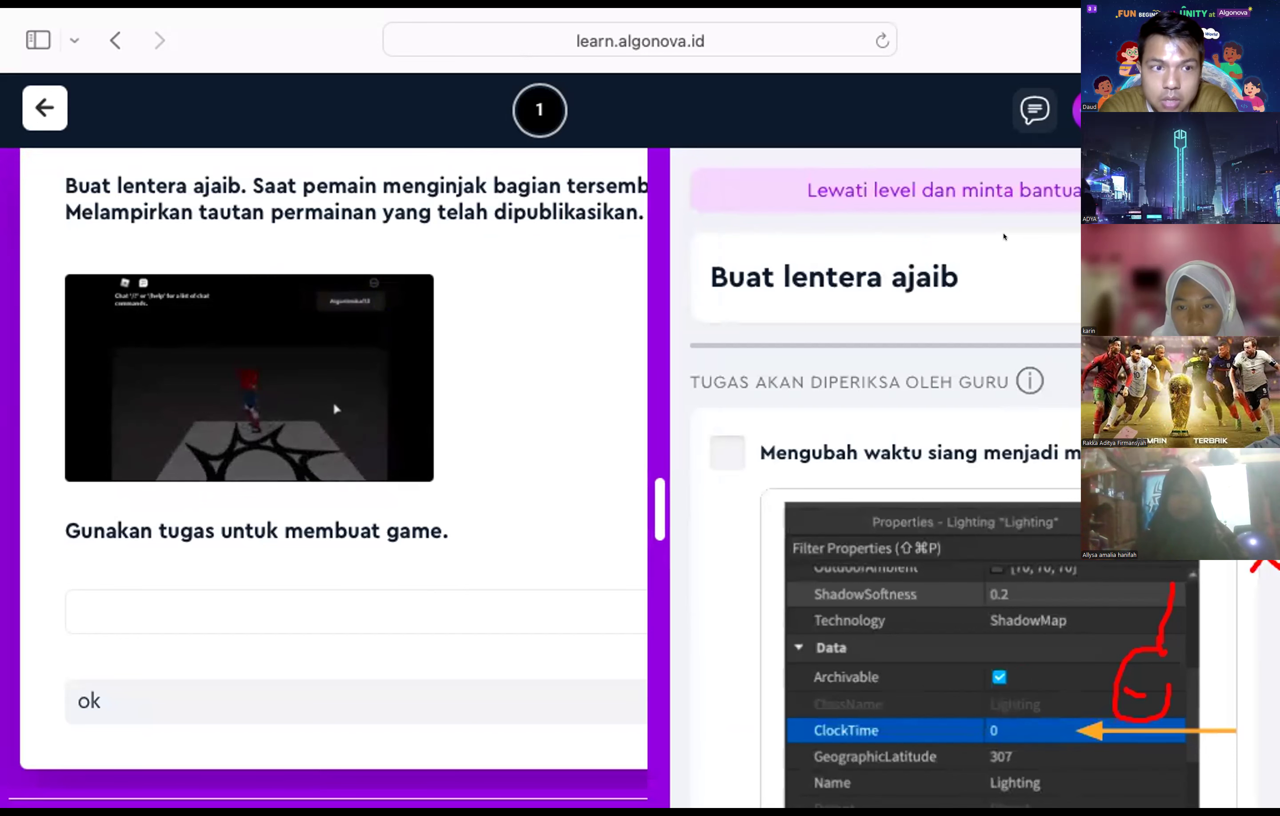
click(970, 179)
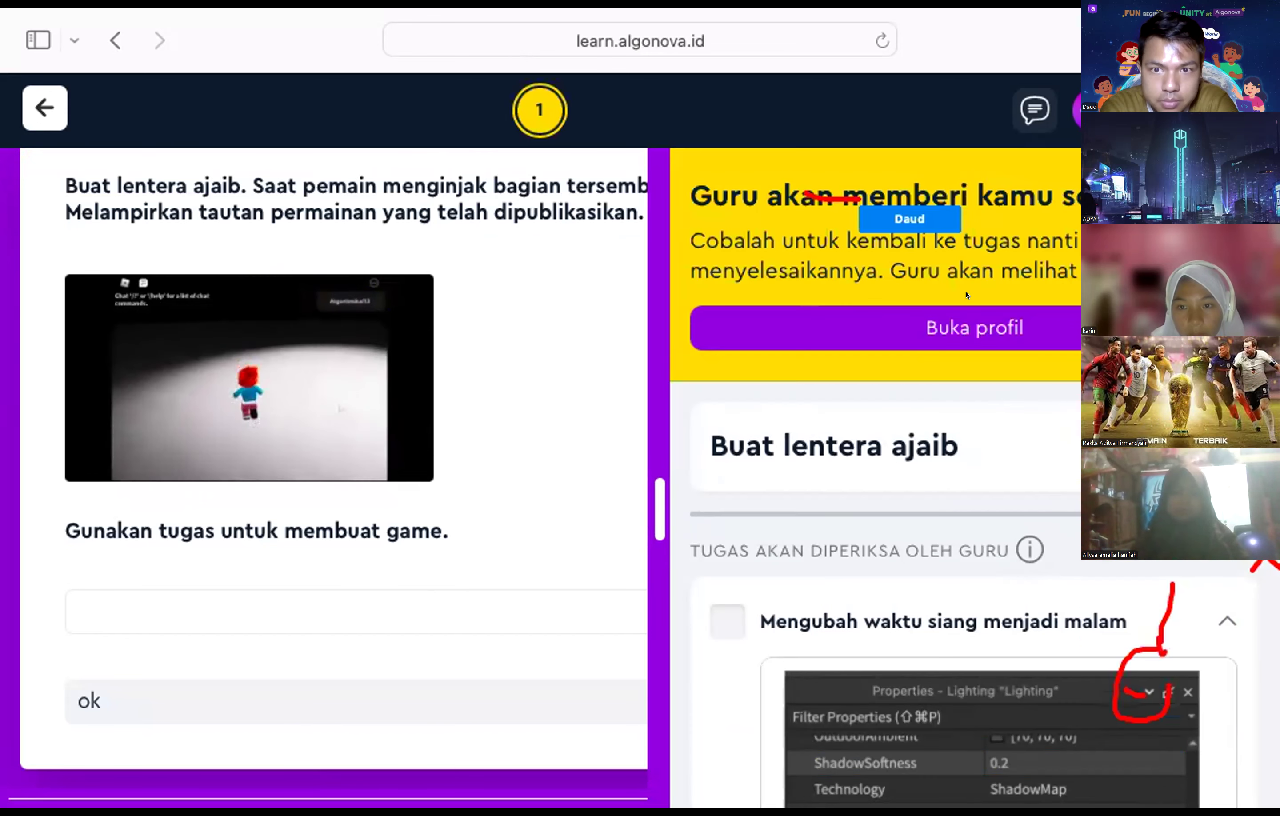
click(650, 414)
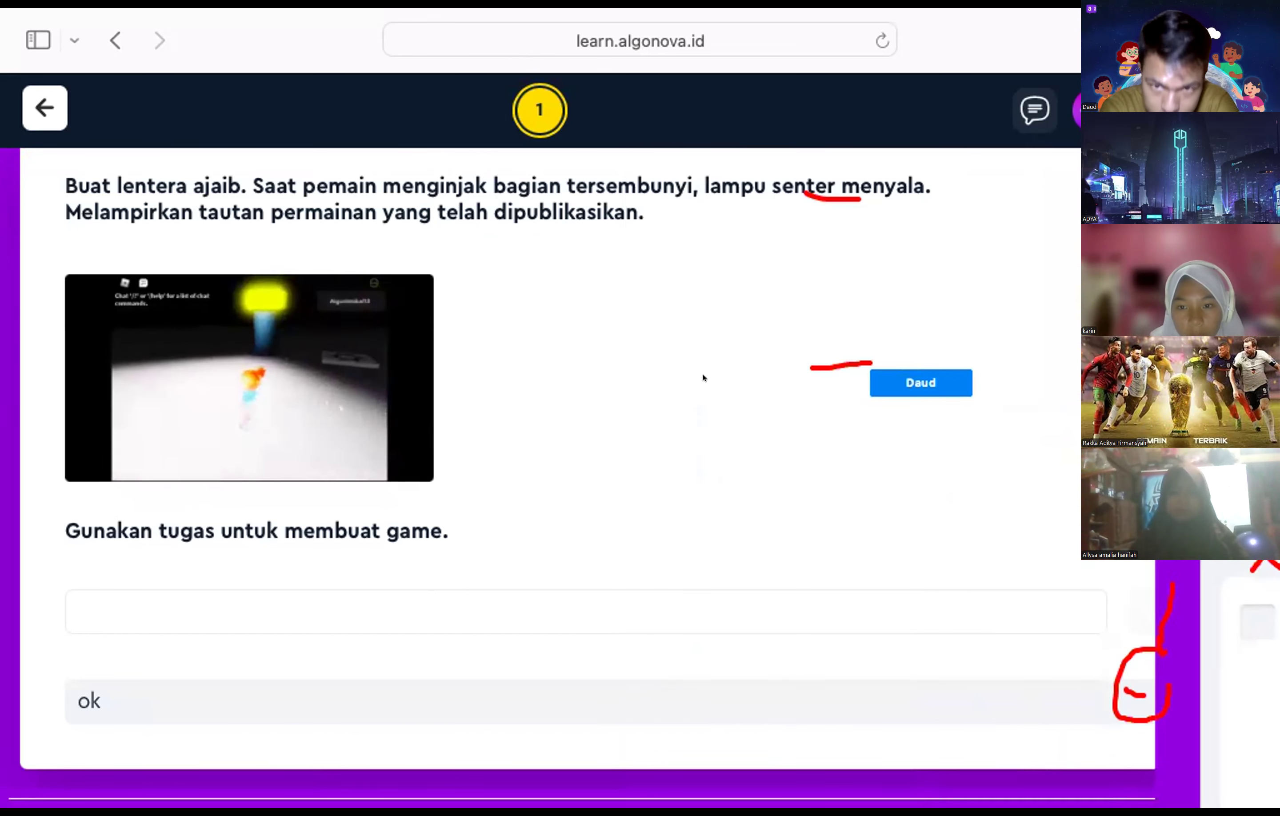
click(1246, 430)
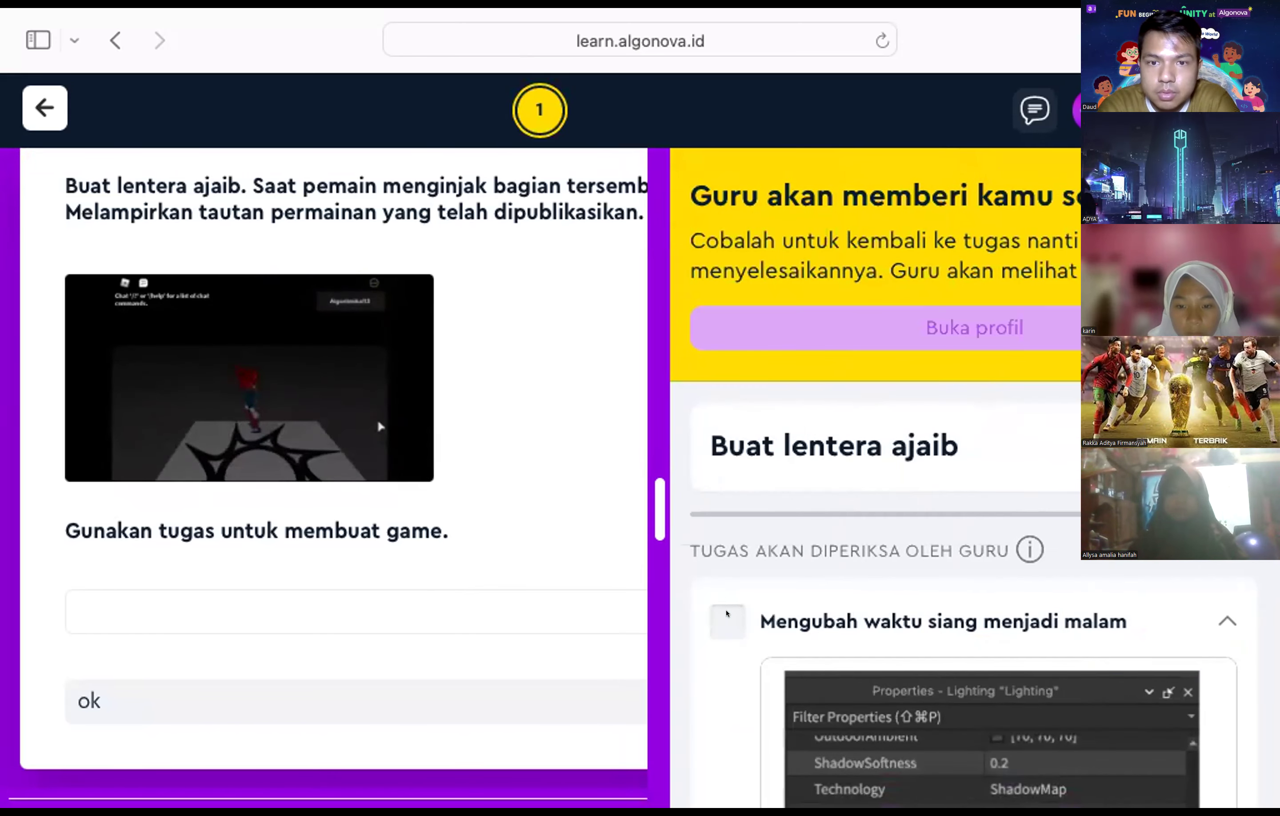
key(super+bracketleft)
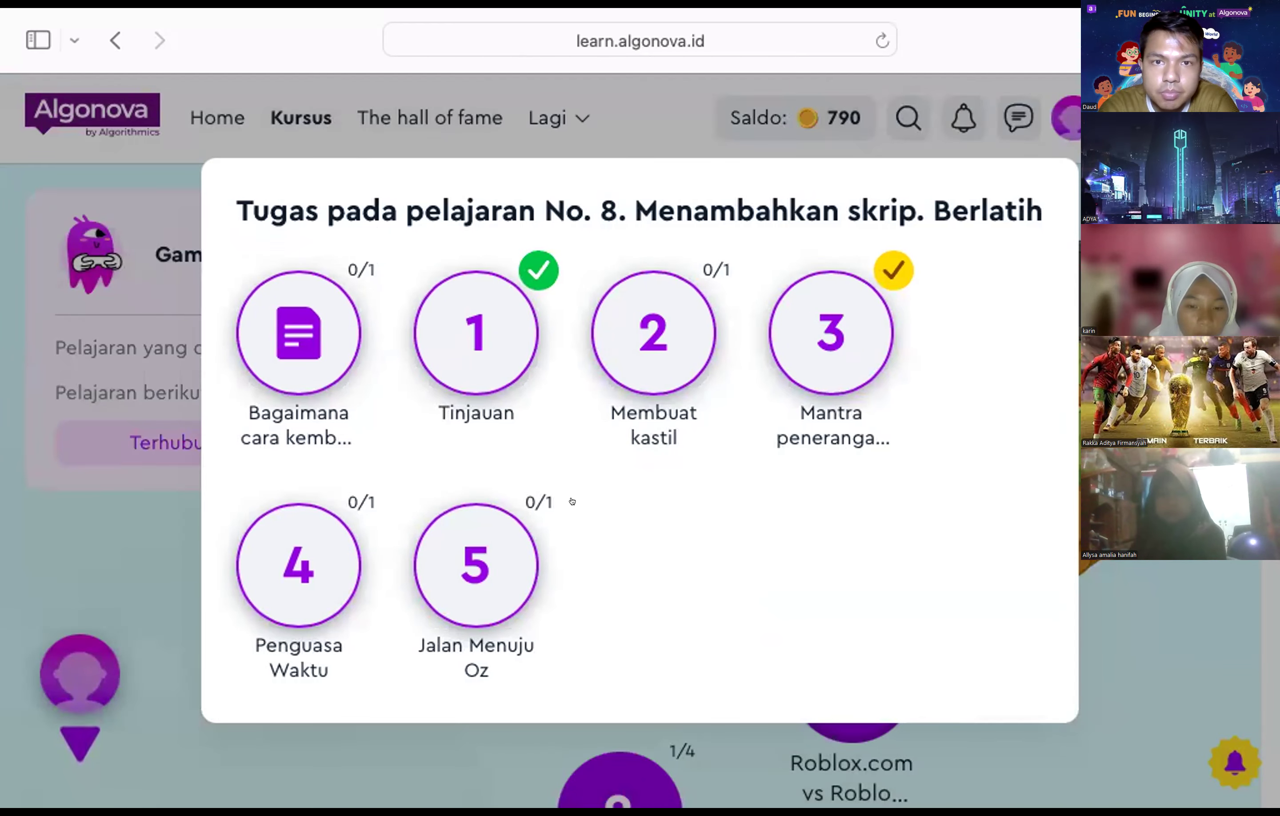
Step: Open lesson 8 task 4, Penguasa Waktu, and submit "ok" as its answer
click(300, 588)
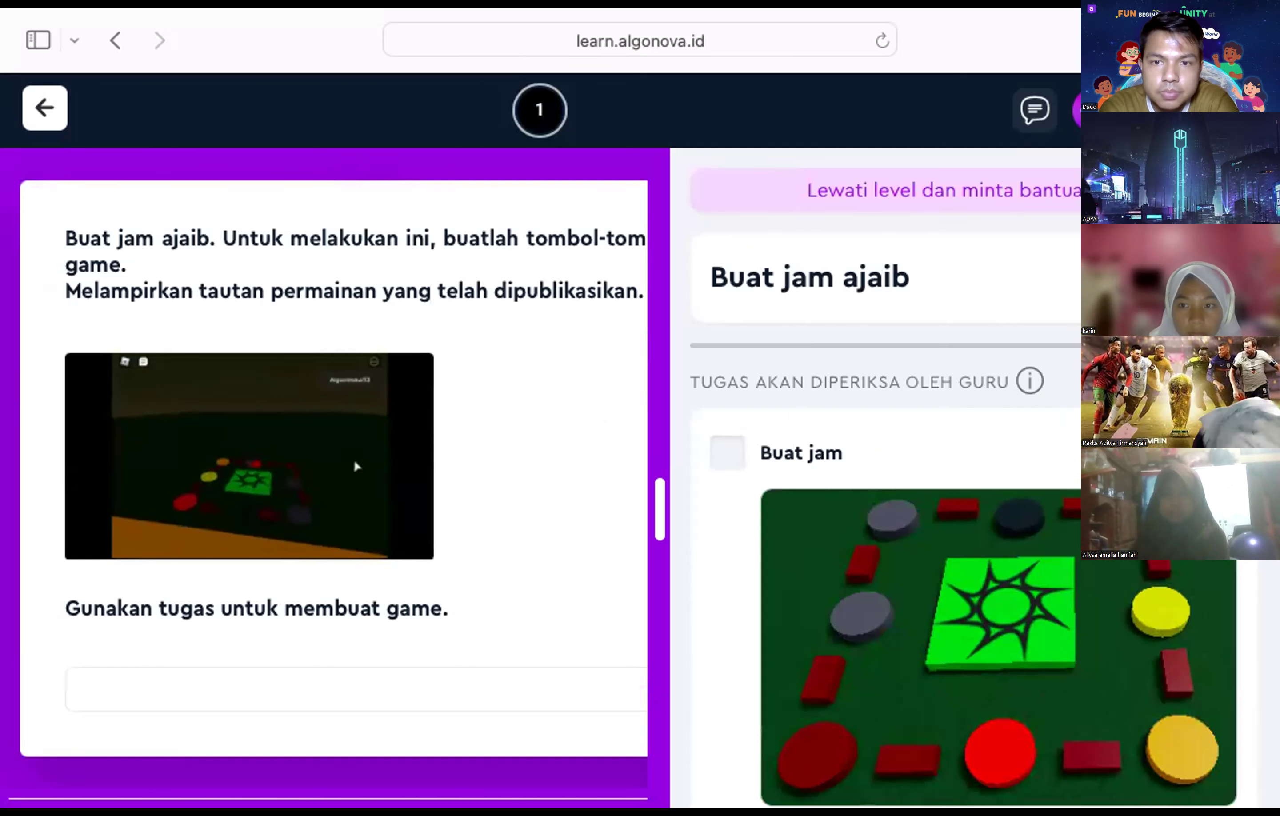
click(443, 672)
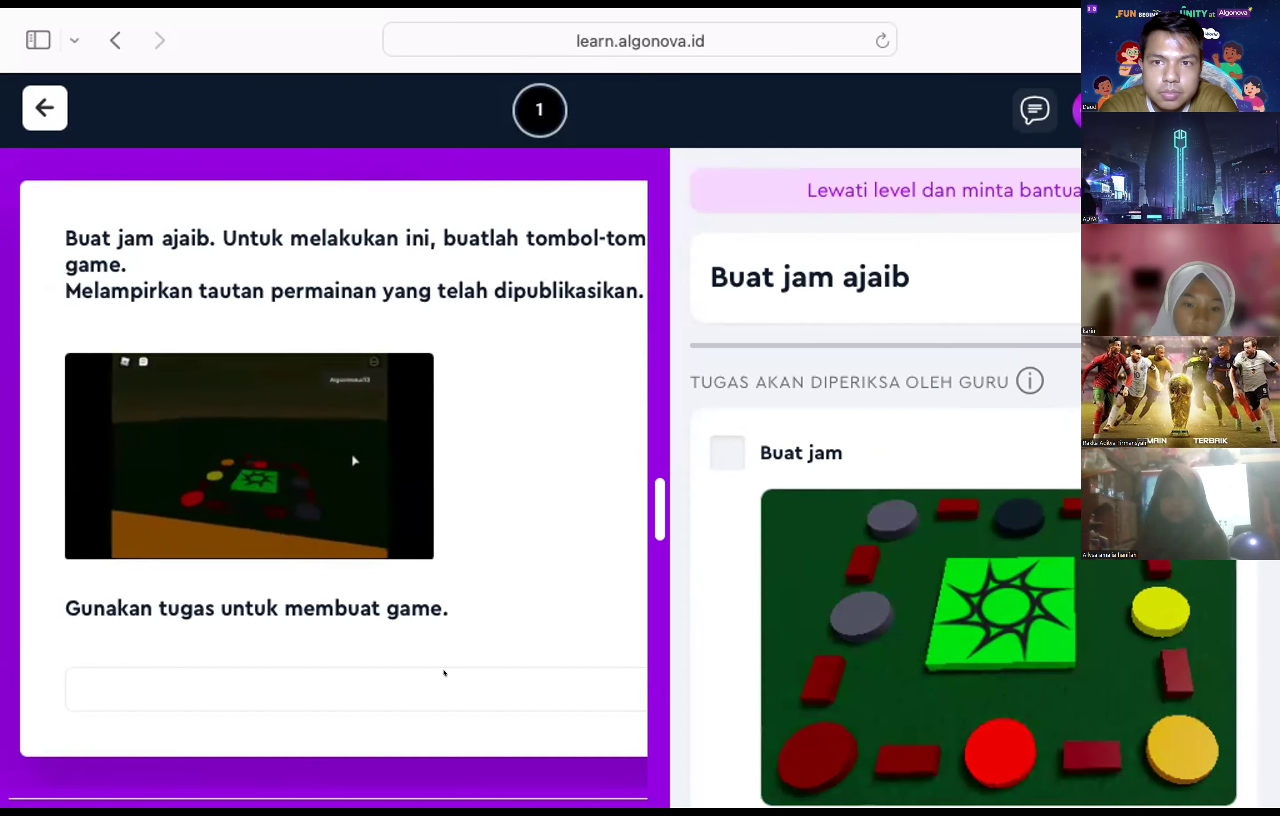
text(ok)
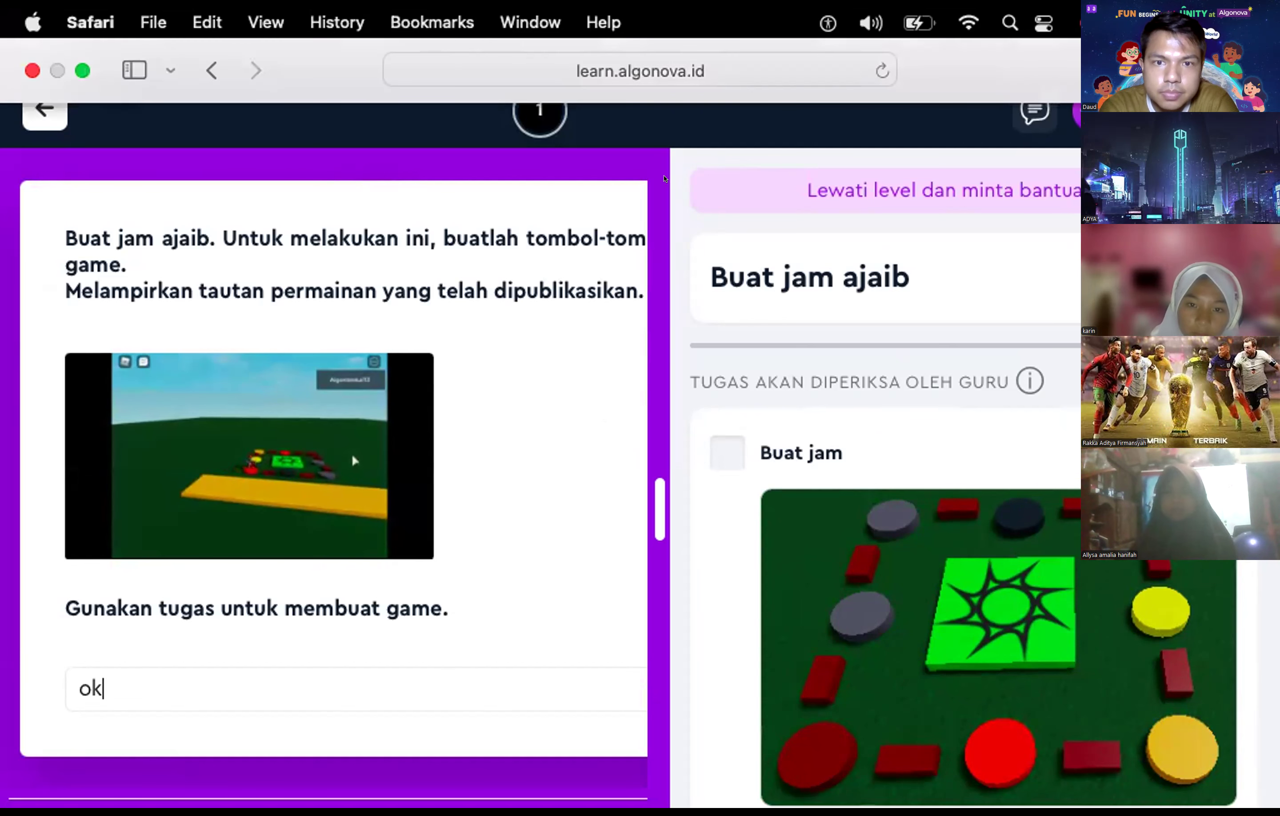
click(660, 508)
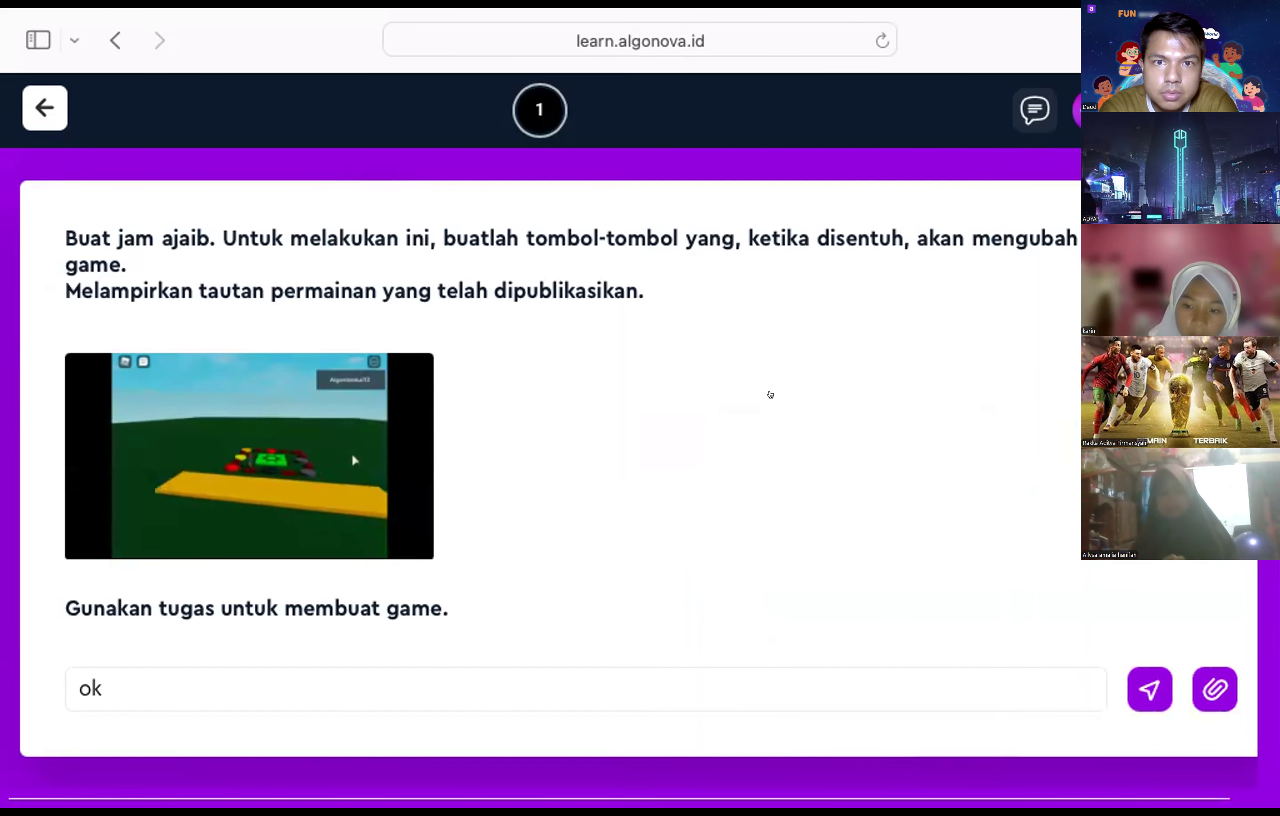
click(1149, 689)
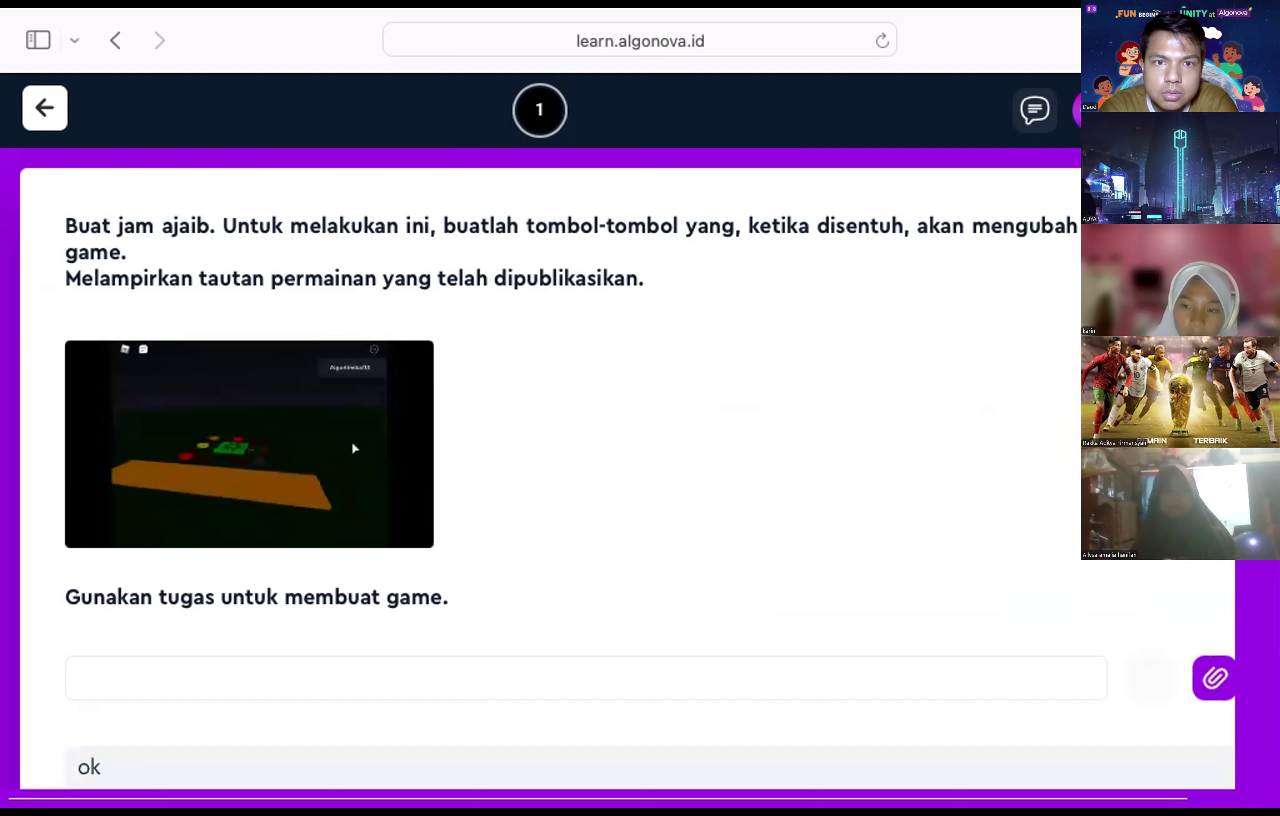
Step: Check off Buat jam, Ganti nama bagian, Buat skrip and Tambahkan skrip, send the Penguasa Waktu task for review, and return to the task list
click(1259, 508)
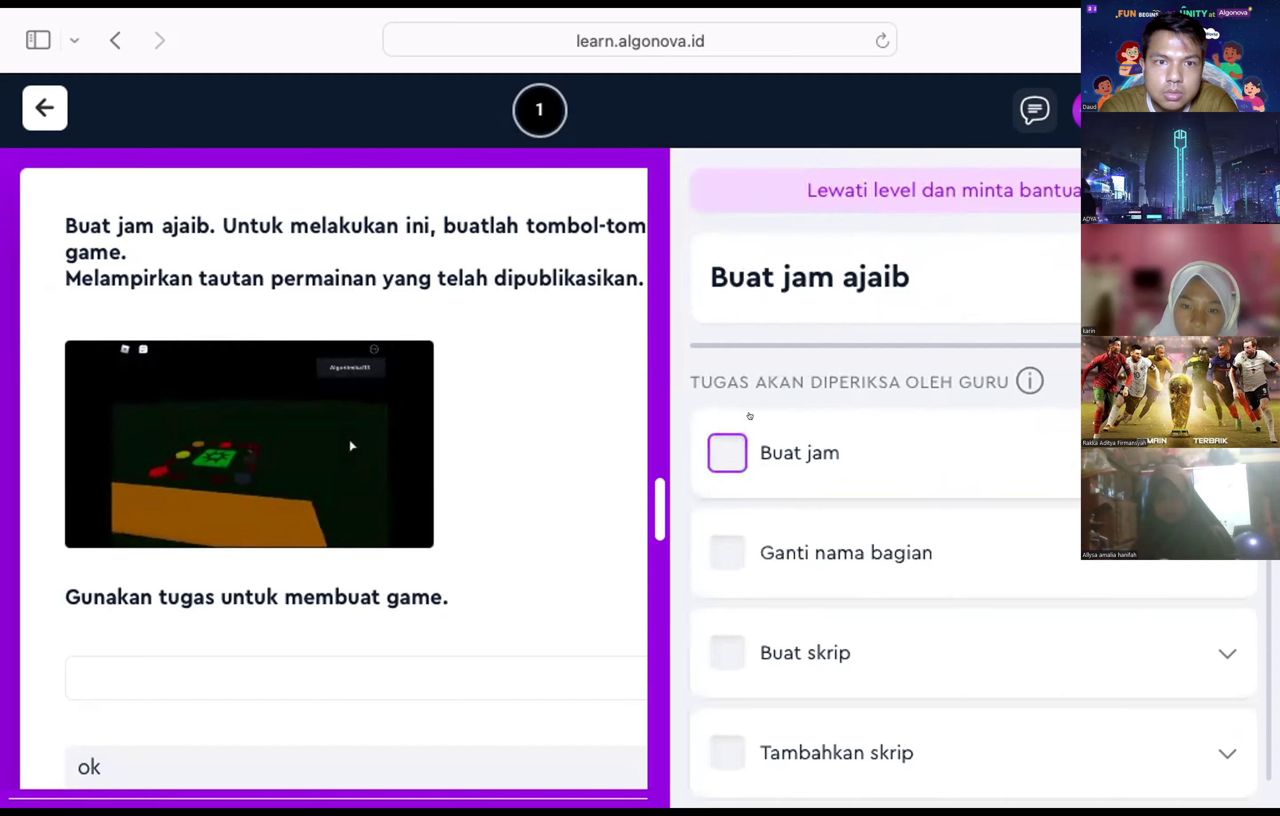
click(727, 453)
click(715, 543)
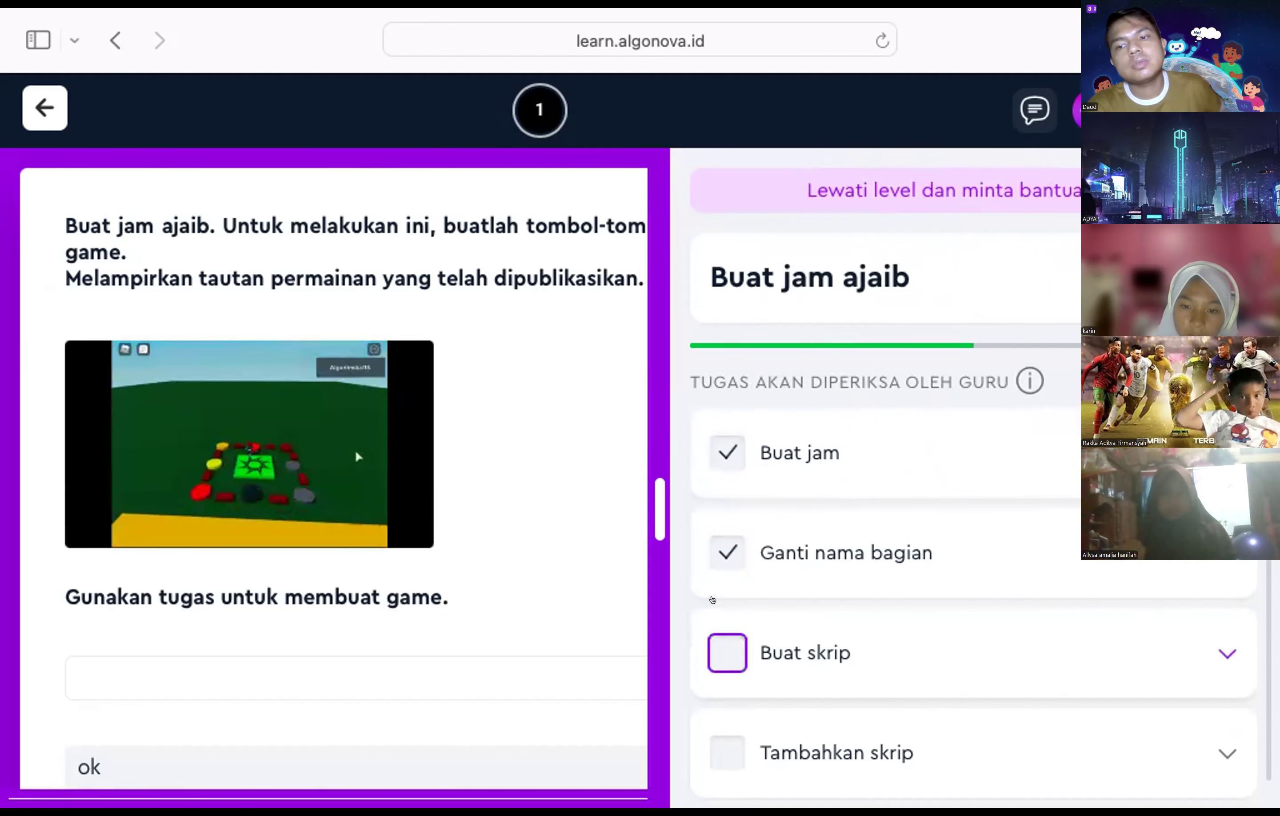
click(723, 647)
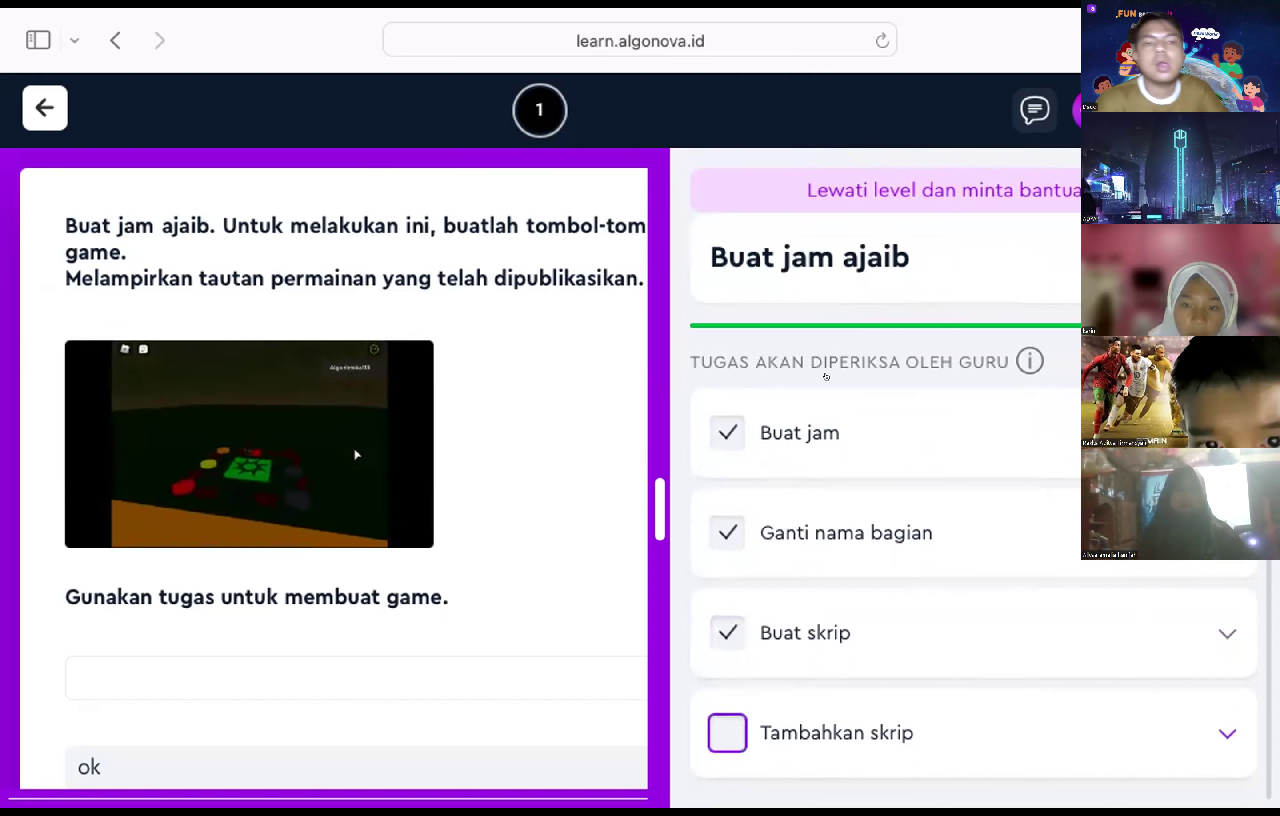
click(723, 730)
click(864, 175)
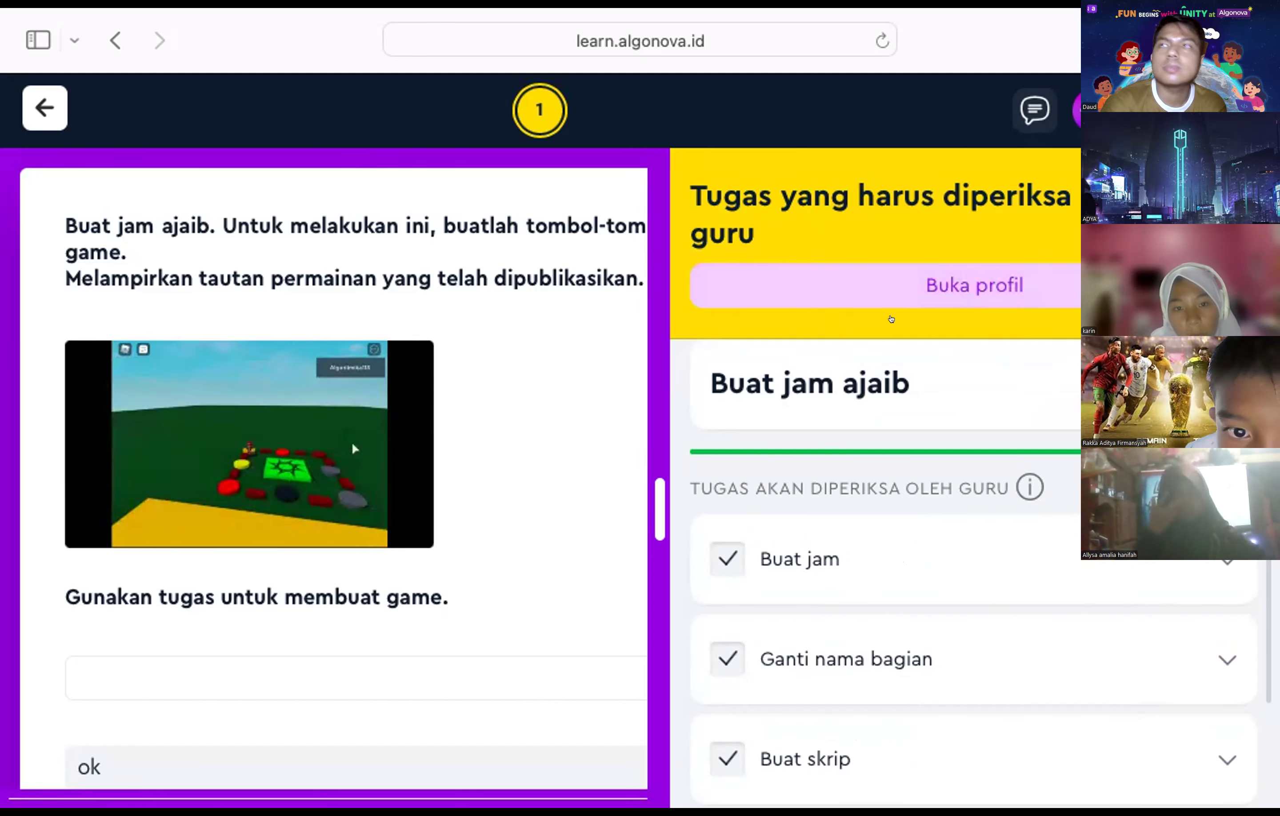
click(45, 108)
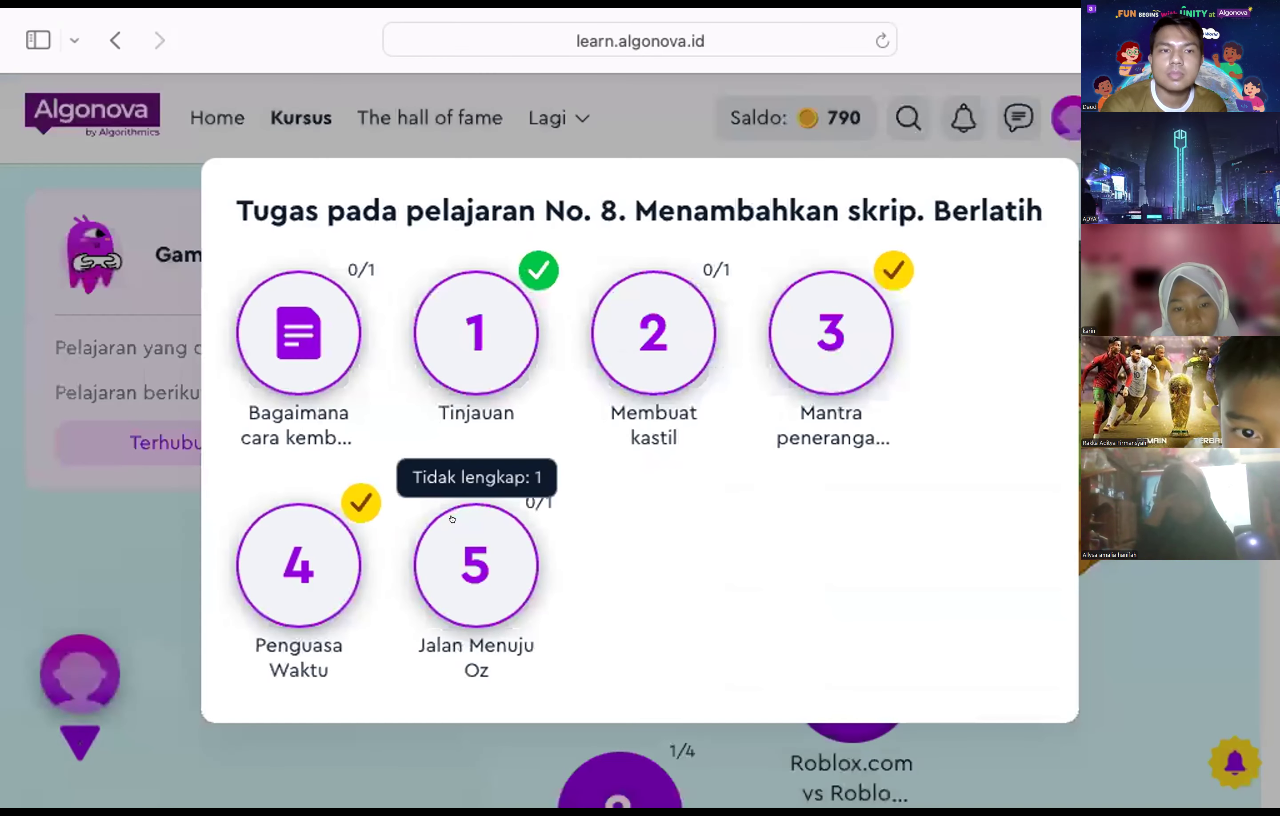
Step: Open lesson 8 task 5, Jalan Menuju Oz, and submit "ok" as its answer
click(452, 519)
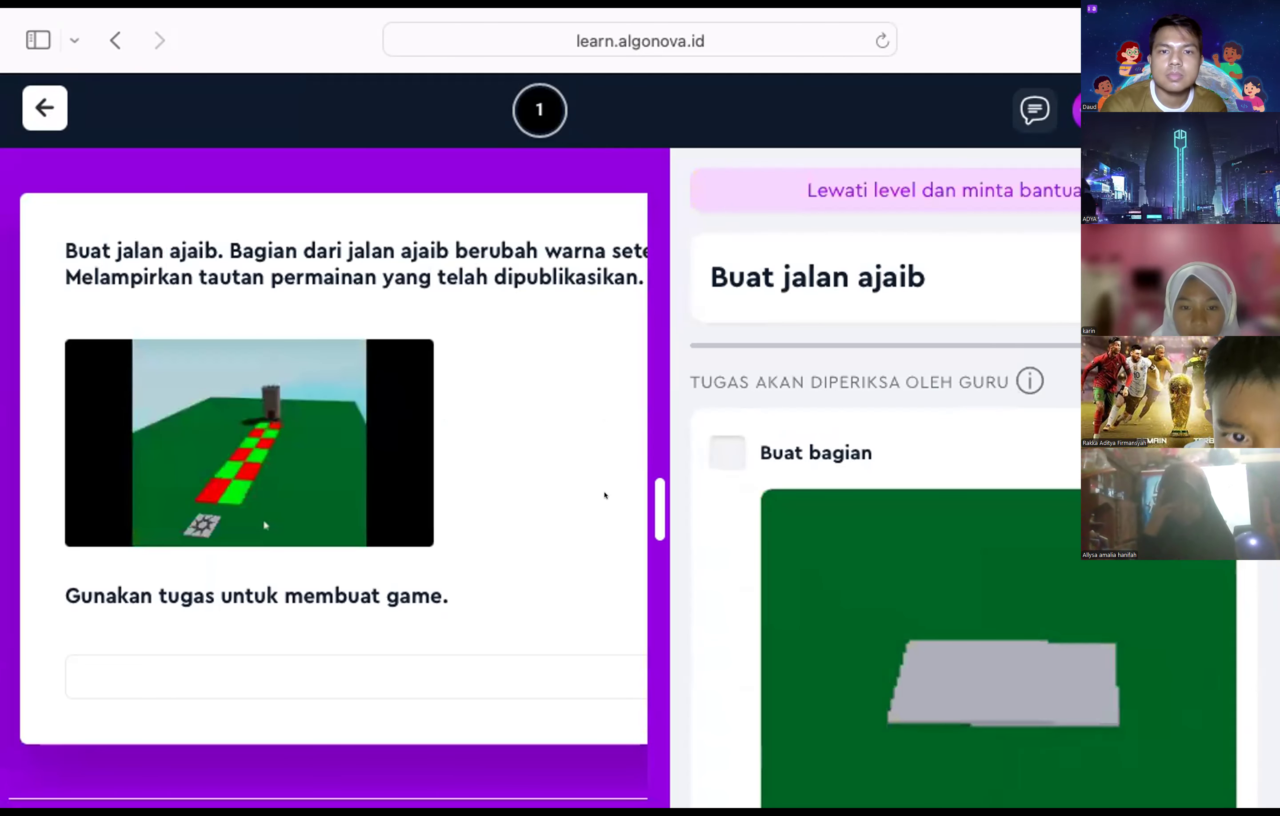
click(631, 462)
click(541, 658)
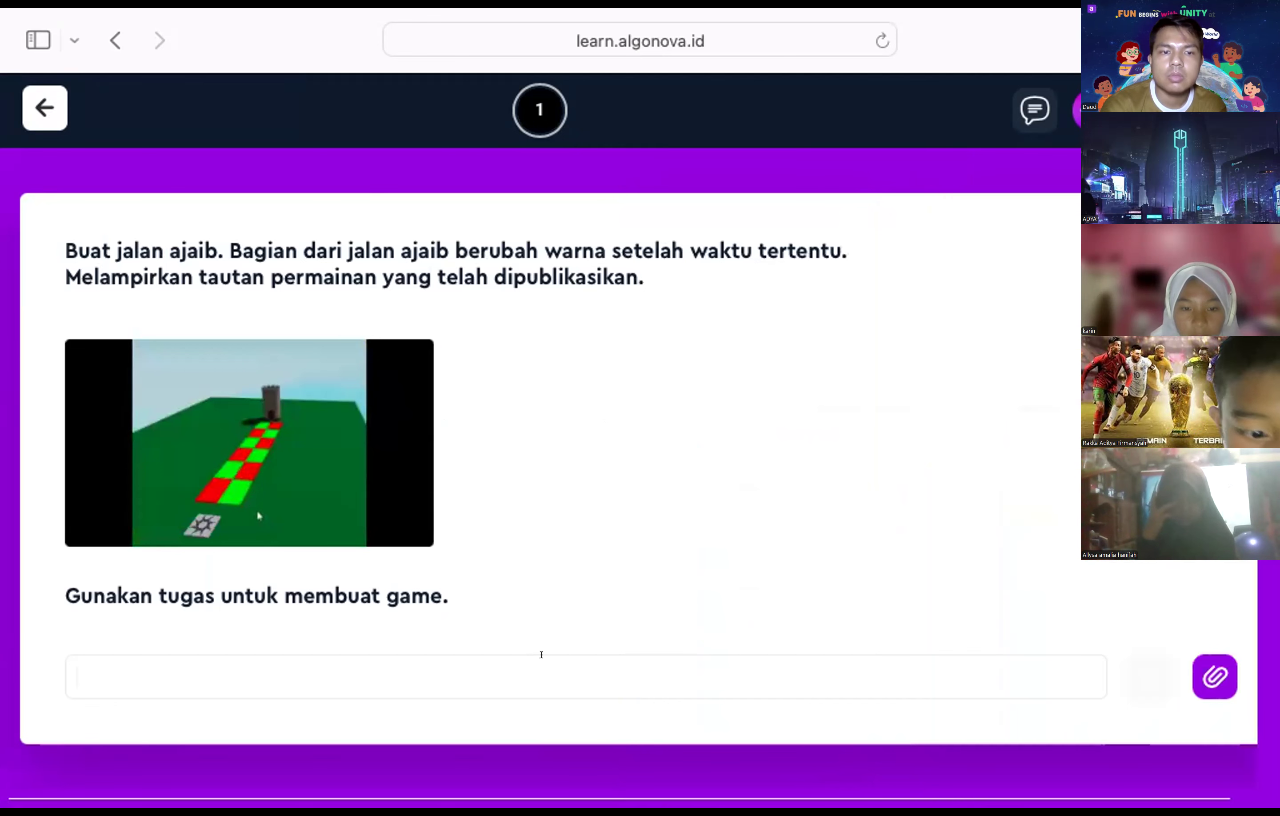
text(ok)
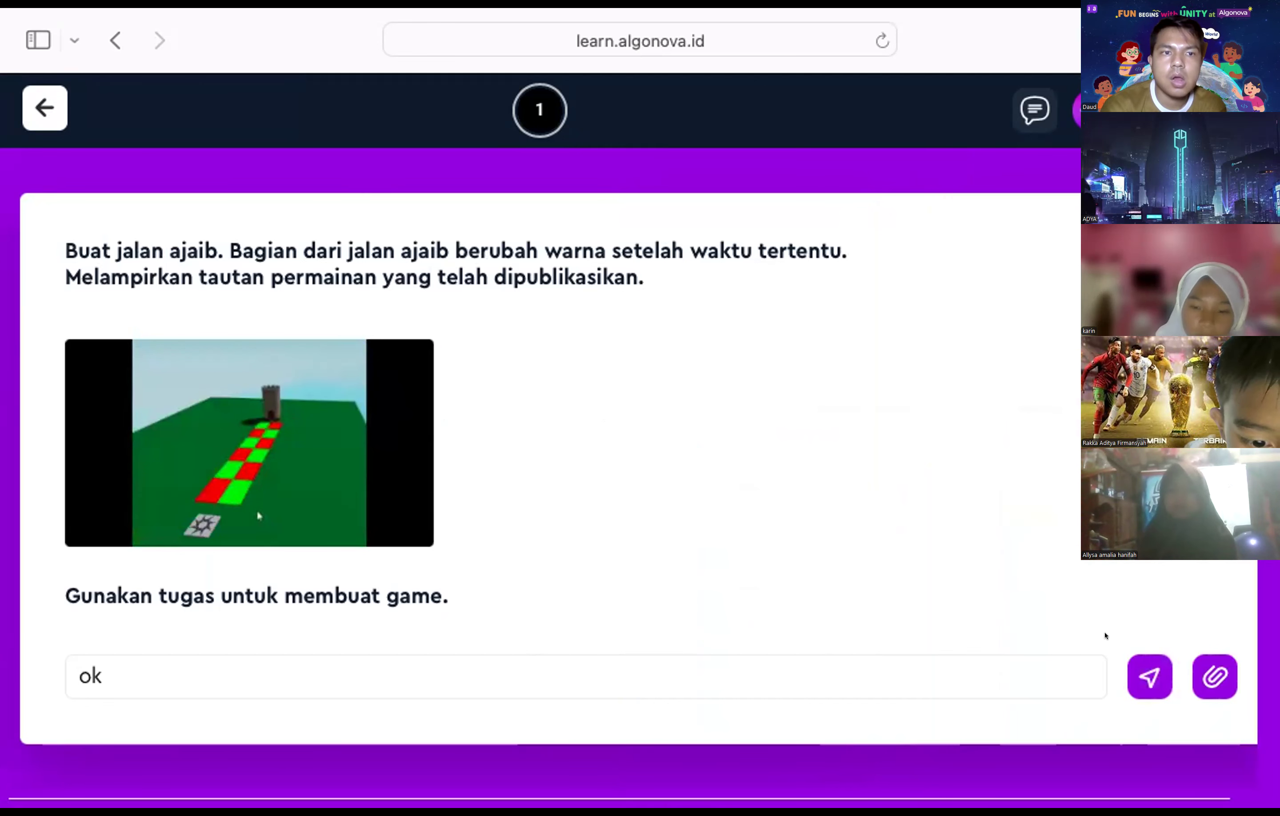
click(1132, 664)
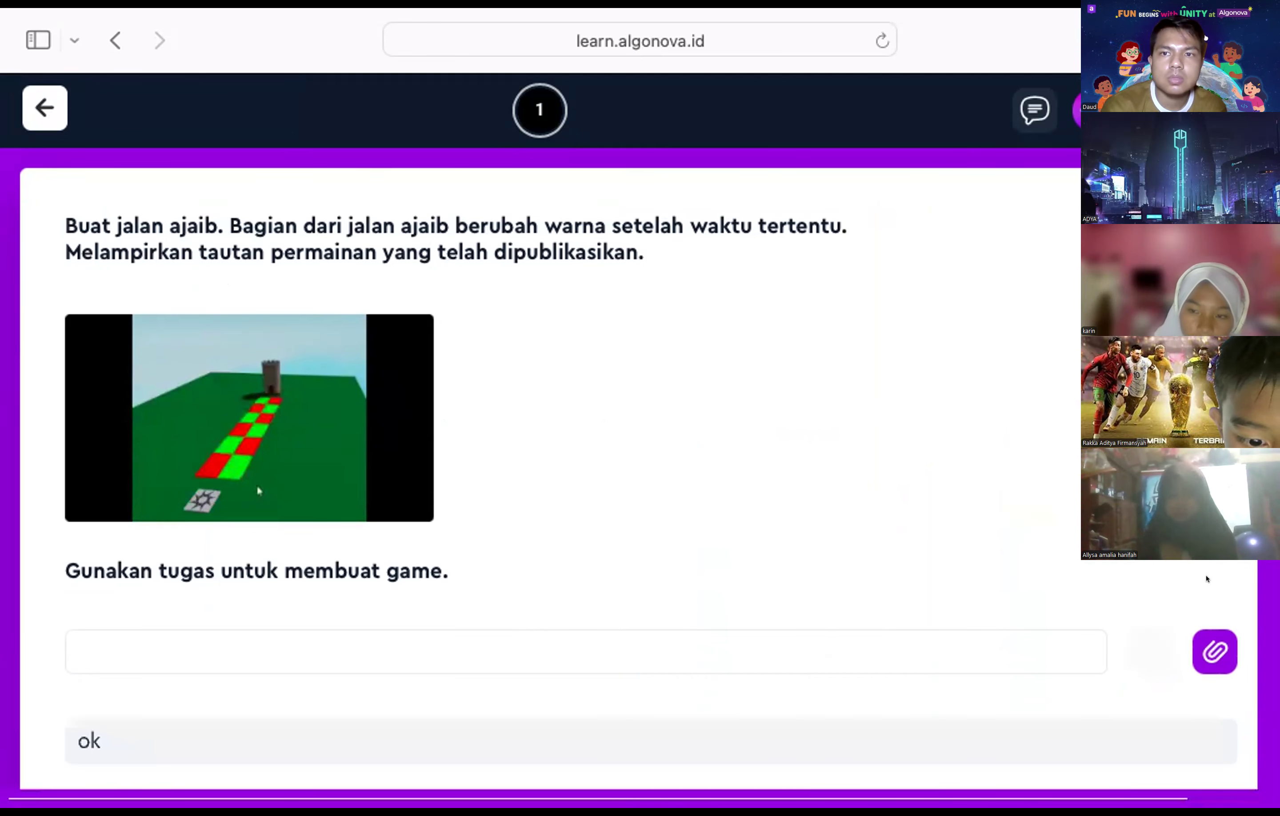
Step: Check off every Buat jalan ajaib item: Buat bagian, Buat skrip, Tambahkan skrip, Salin bagiannya, Ubah skrip and Buat jalan
click(1259, 511)
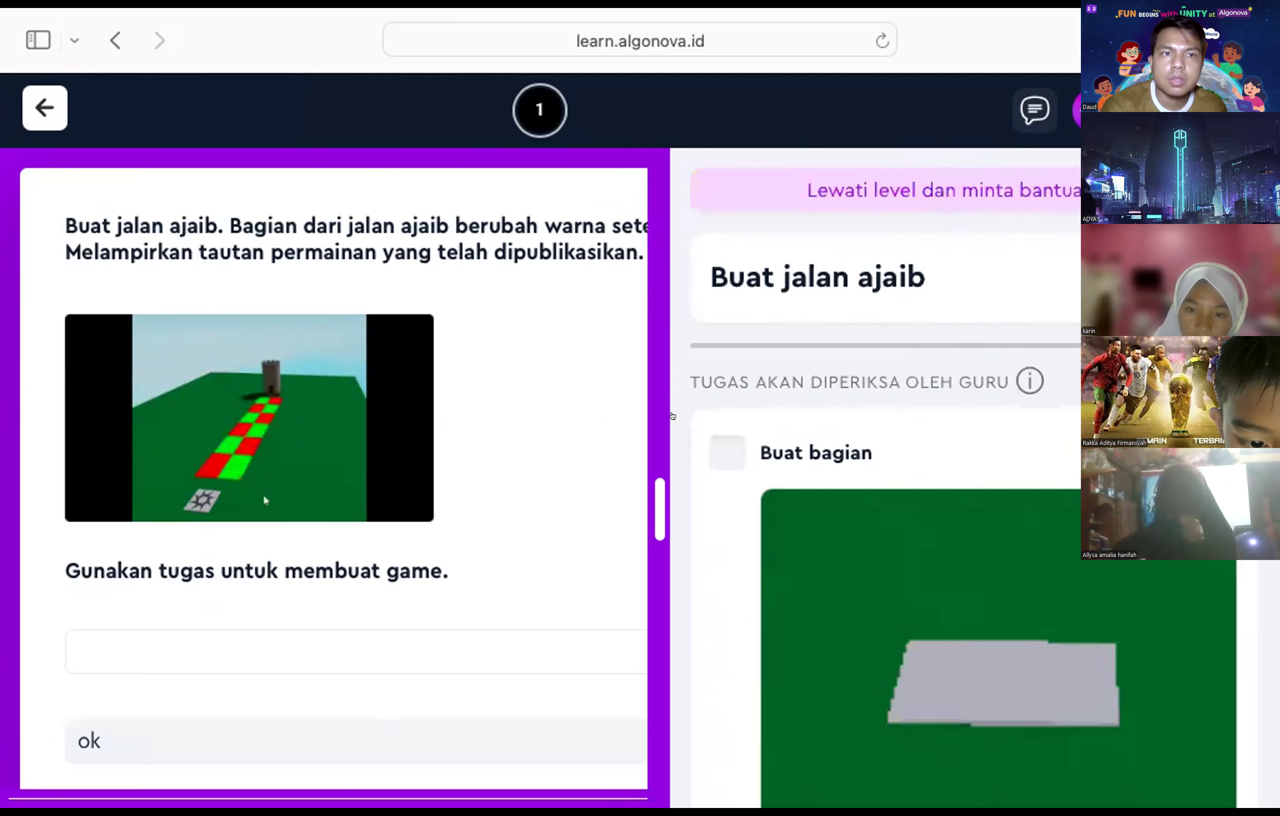
click(711, 436)
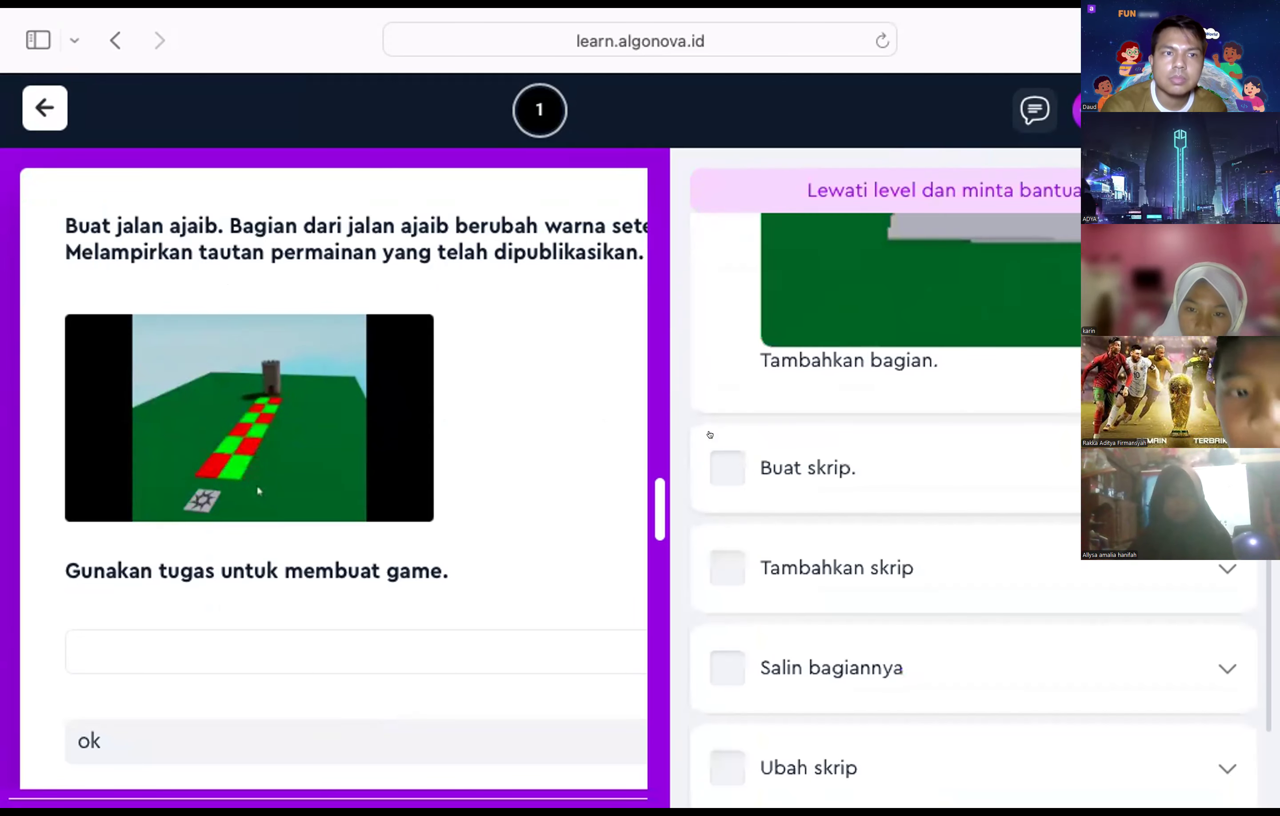
click(719, 465)
click(713, 636)
click(726, 623)
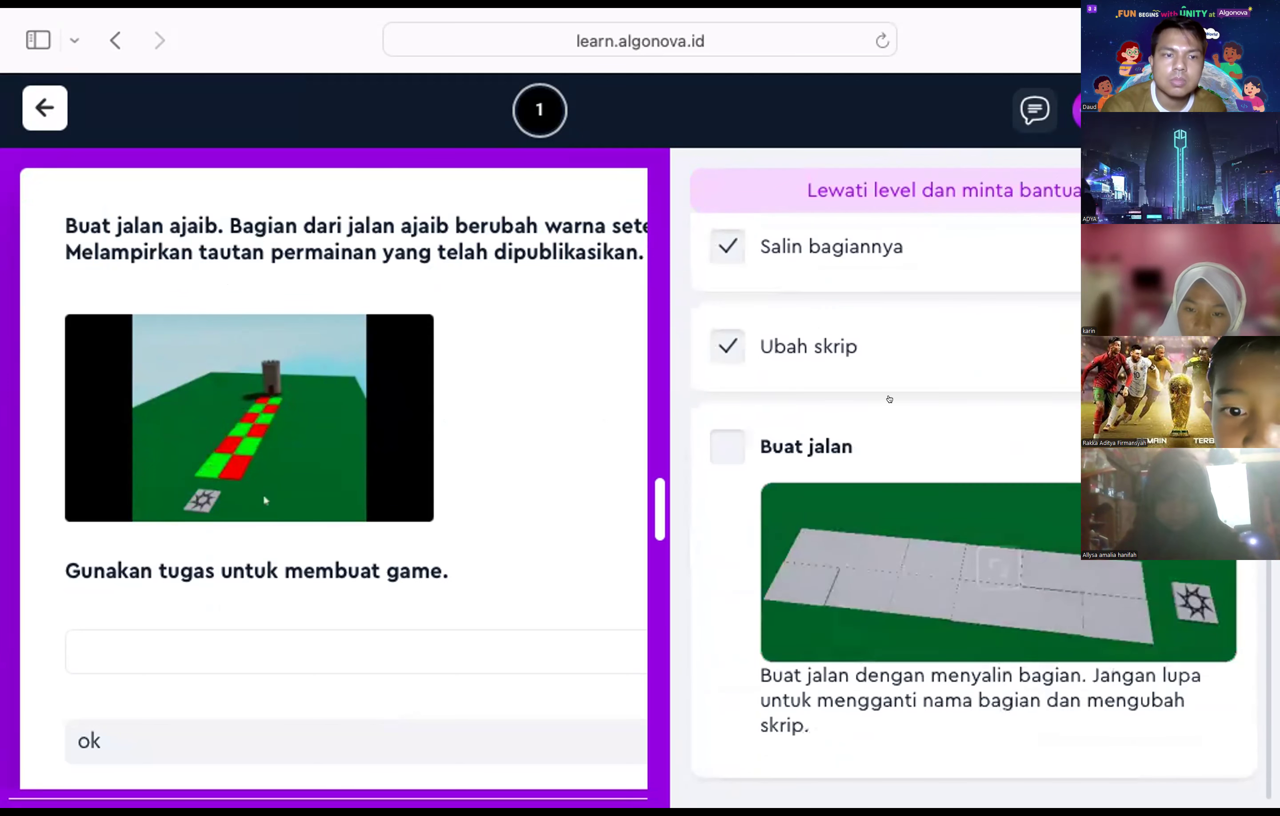
click(725, 445)
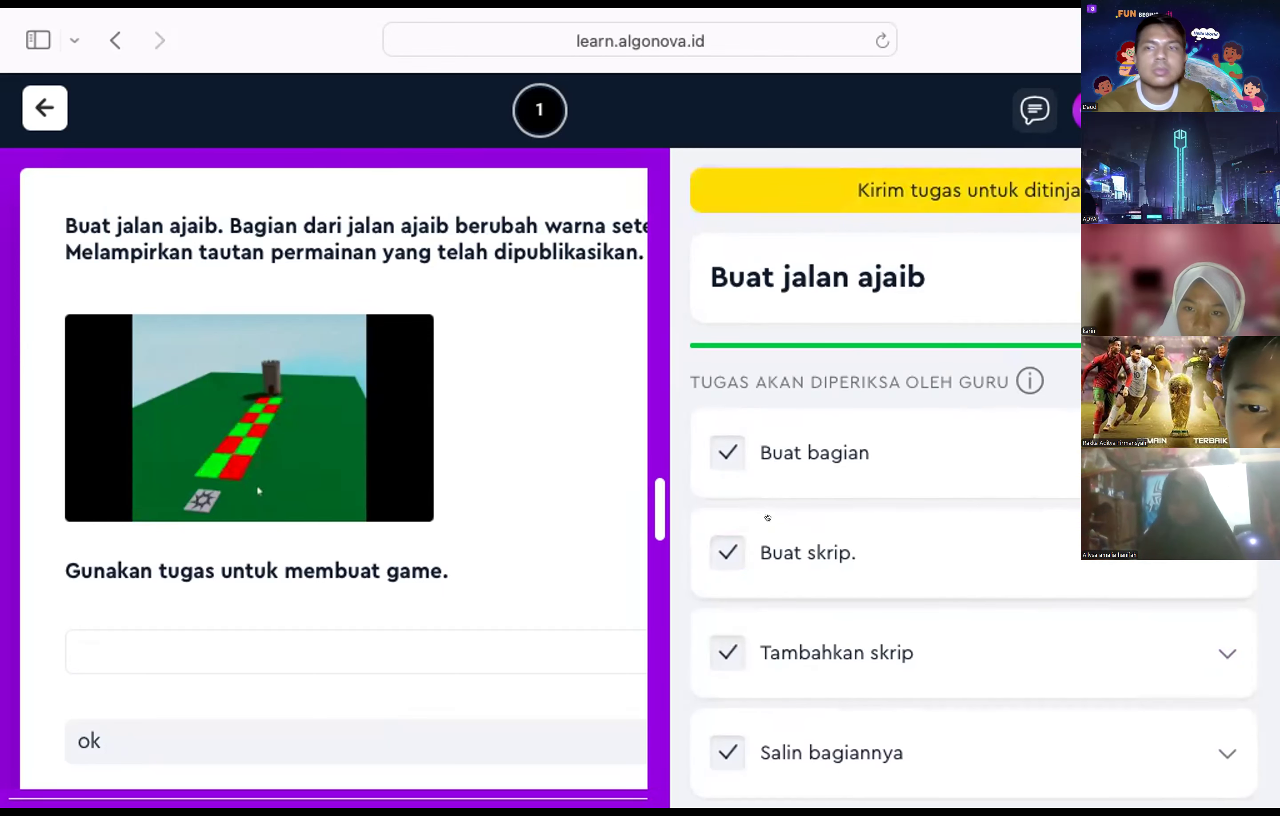
Step: Send the Buat jalan ajaib task for review and bring up the desktop
click(989, 186)
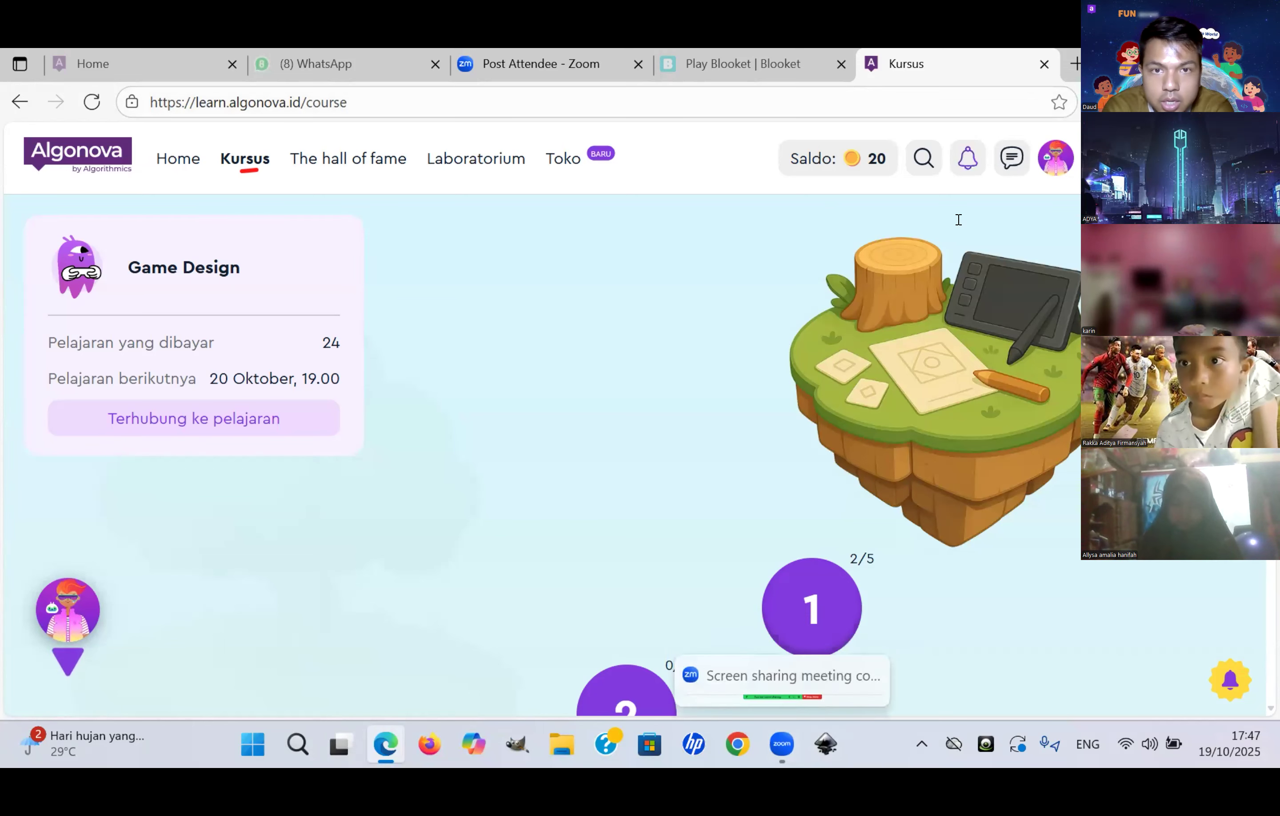
key(super+d)
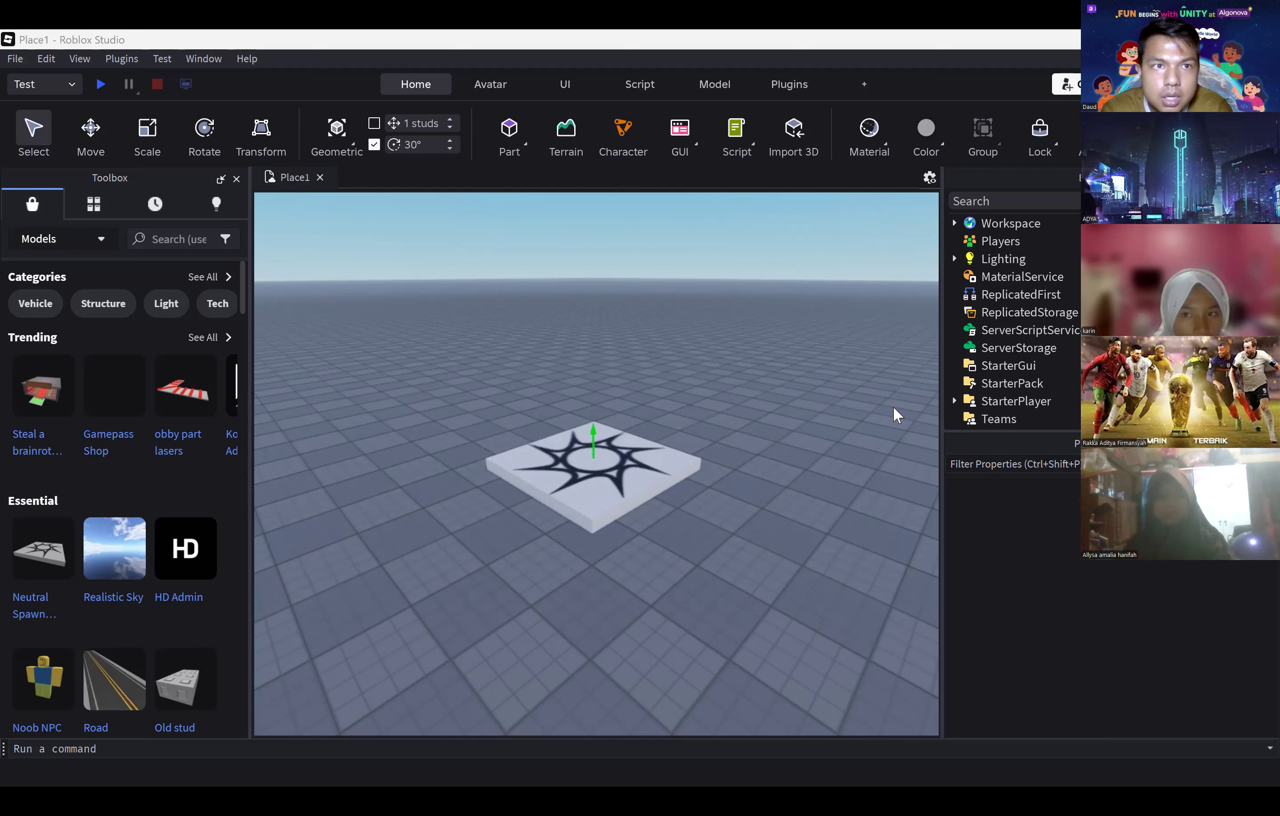
Step: In Roblox Studio, insert a block part on the baseplate and scale it into a tall, narrow post
right_drag(893, 407, 893, 407)
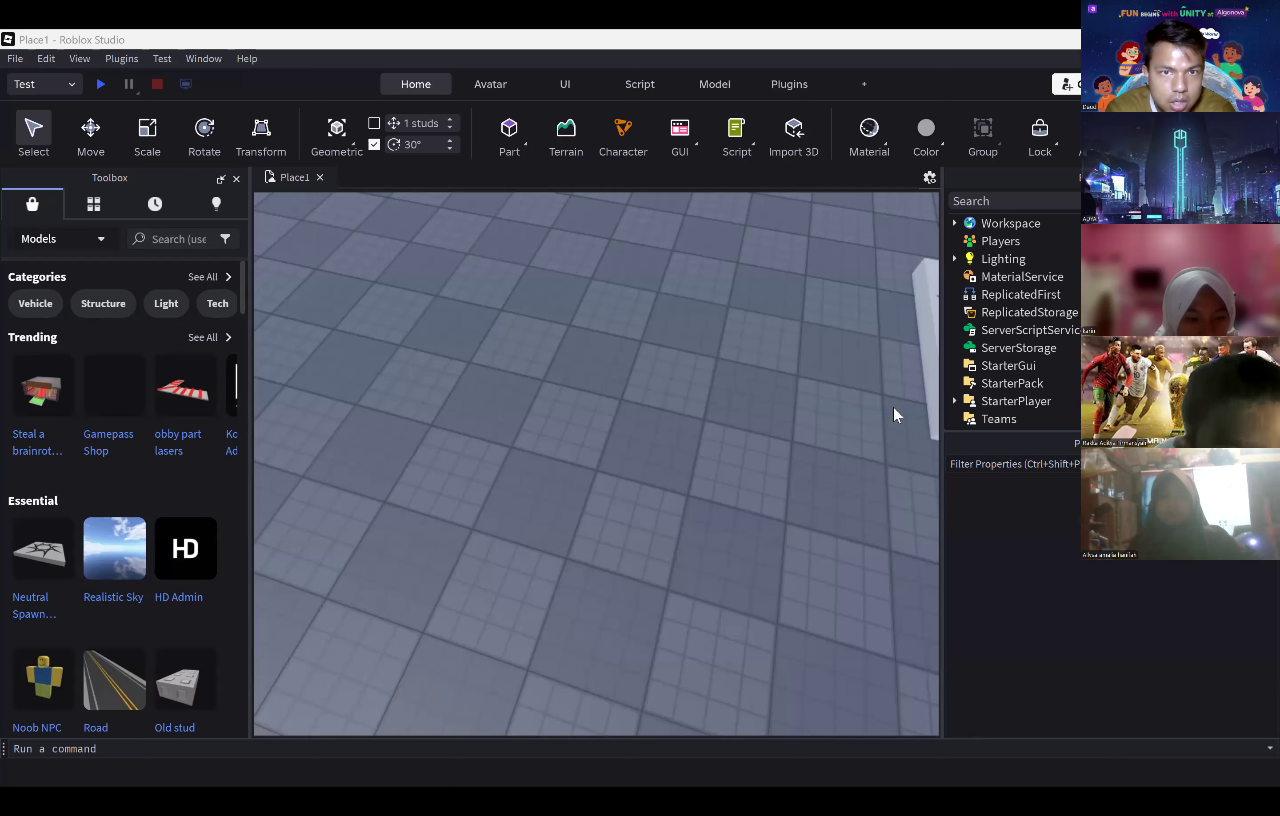
right_drag(541, 218, 483, 218)
click(509, 132)
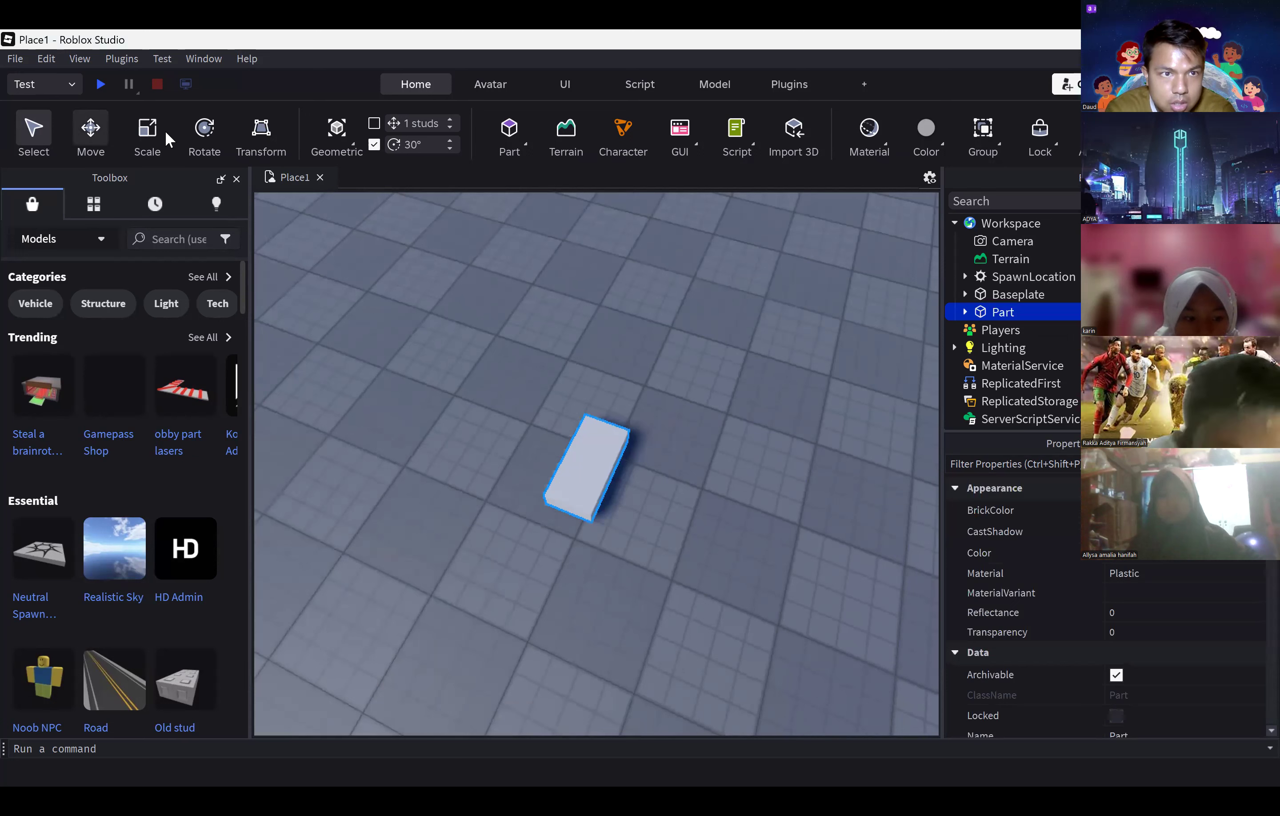
click(148, 130)
drag(619, 416, 550, 322)
drag(609, 454, 599, 452)
drag(579, 400, 525, 435)
drag(541, 323, 545, 373)
key(f)
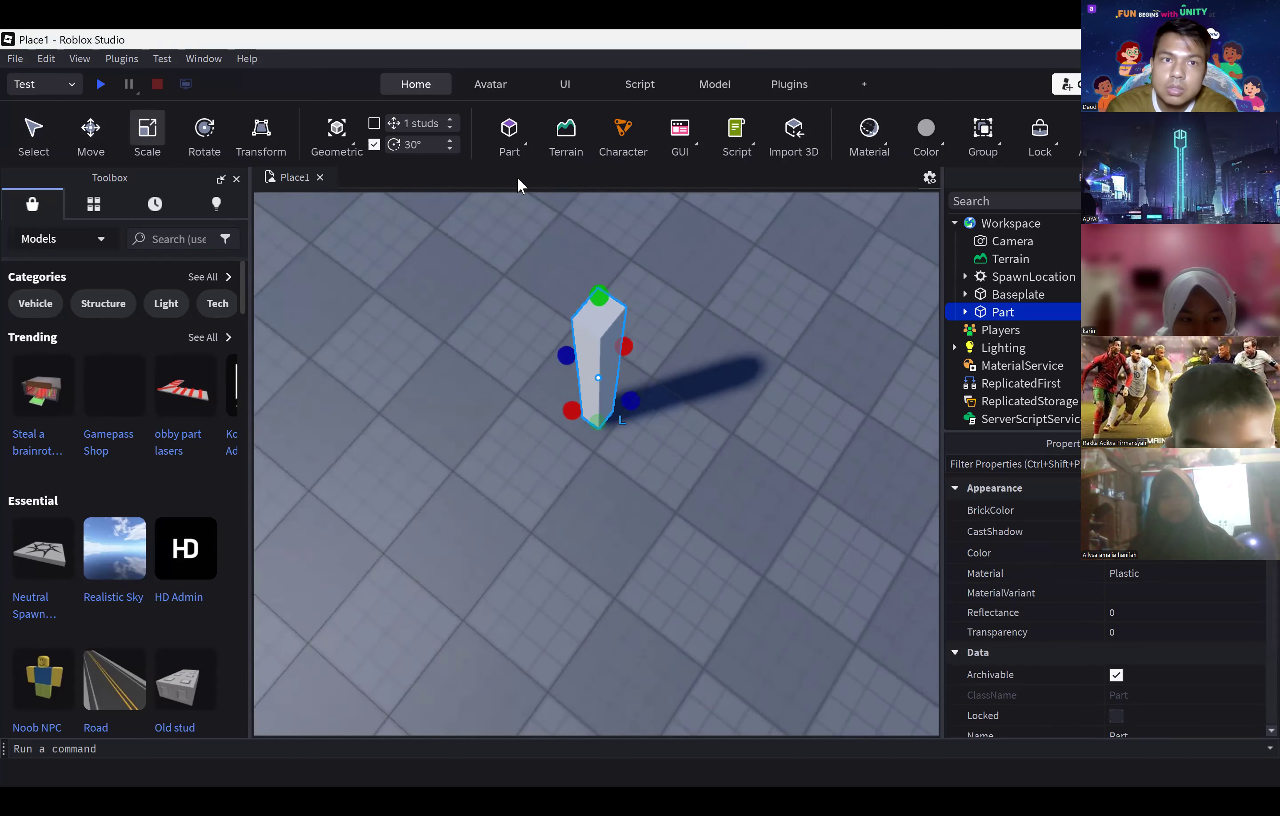
Step: Insert a sphere part at the post
click(521, 144)
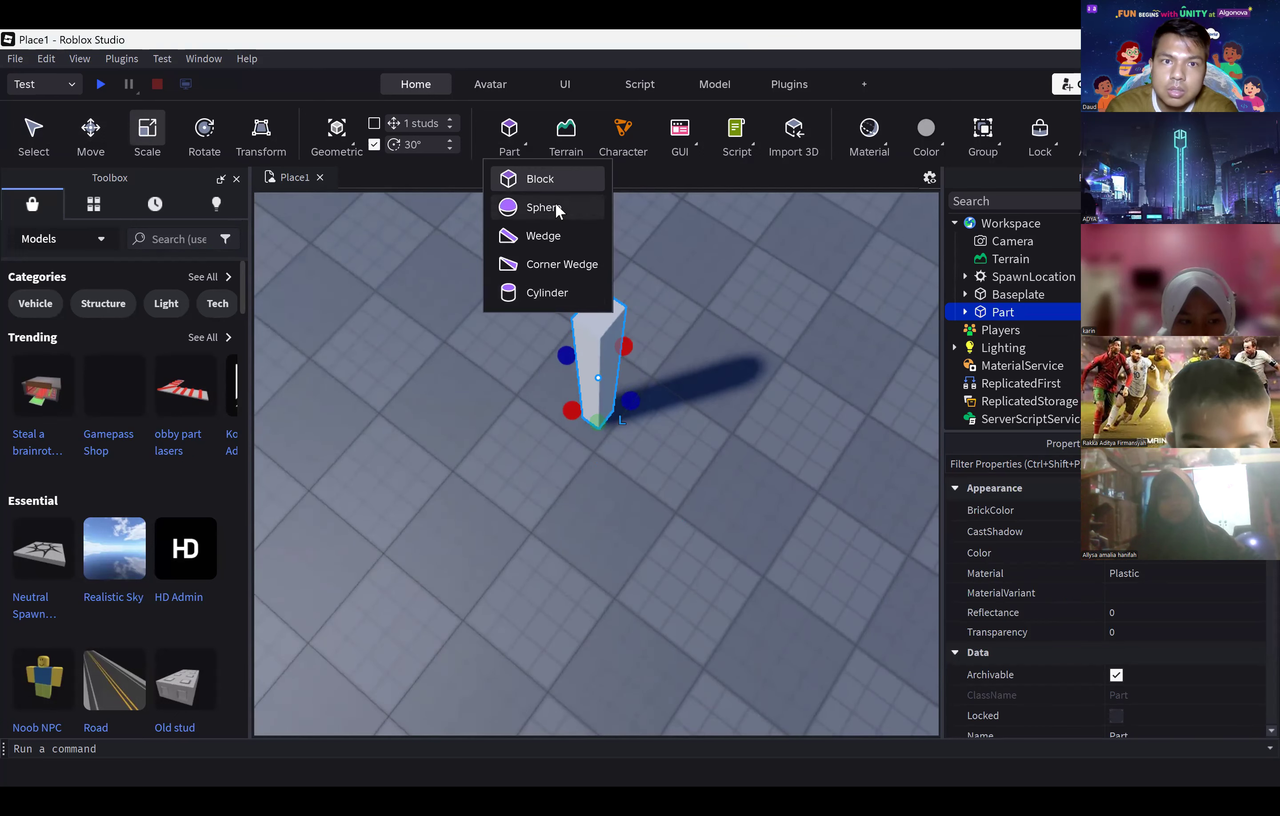
click(553, 205)
click(621, 335)
key(f)
Step: Move the sphere horizontally until it sits centred on top of the post
key(ctrl+2)
right_drag(615, 297, 616, 297)
scroll(616, 296, down, 3)
scroll(689, 354, up, 3)
right_drag(689, 353, 691, 359)
drag(693, 448, 761, 488)
key(ctrl+z)
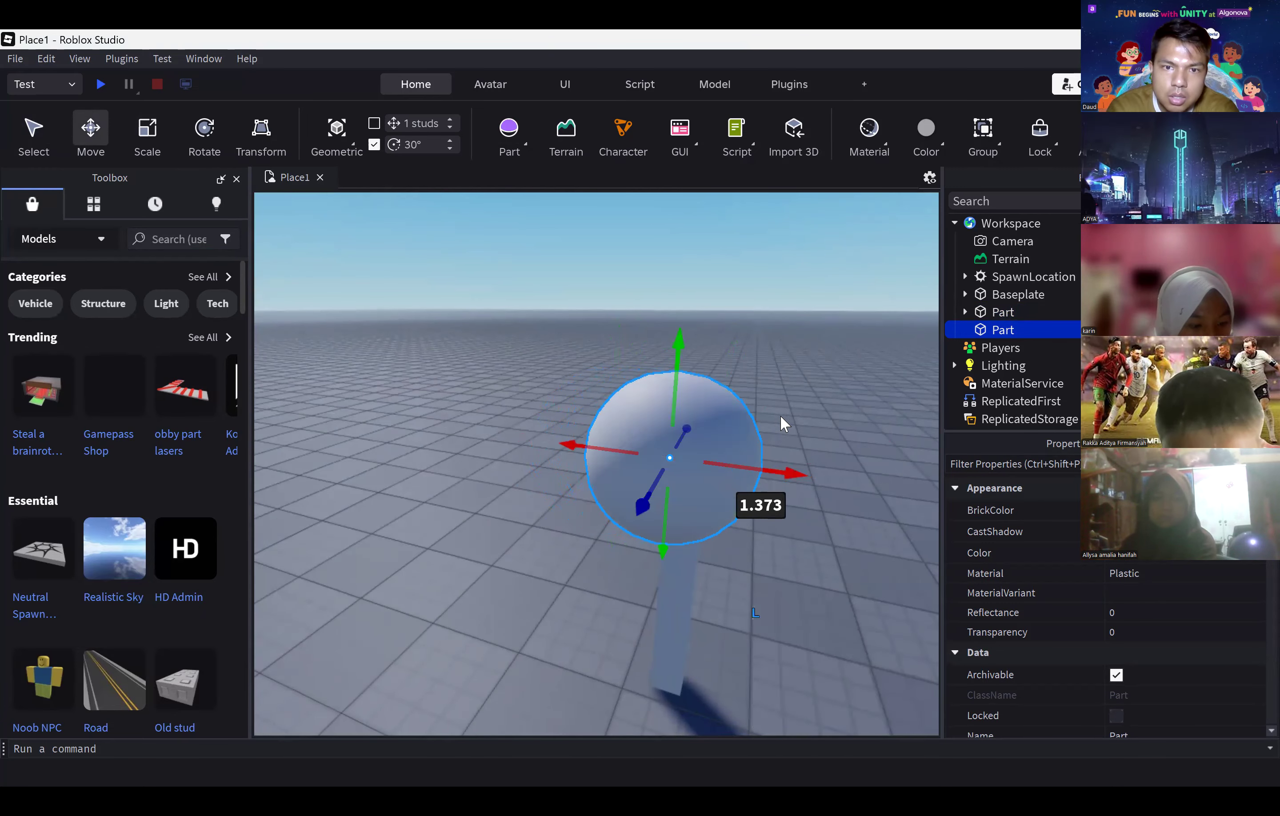
right_drag(783, 424, 784, 426)
scroll(438, 518, down, 3)
drag(517, 496, 595, 478)
scroll(544, 486, up, 3)
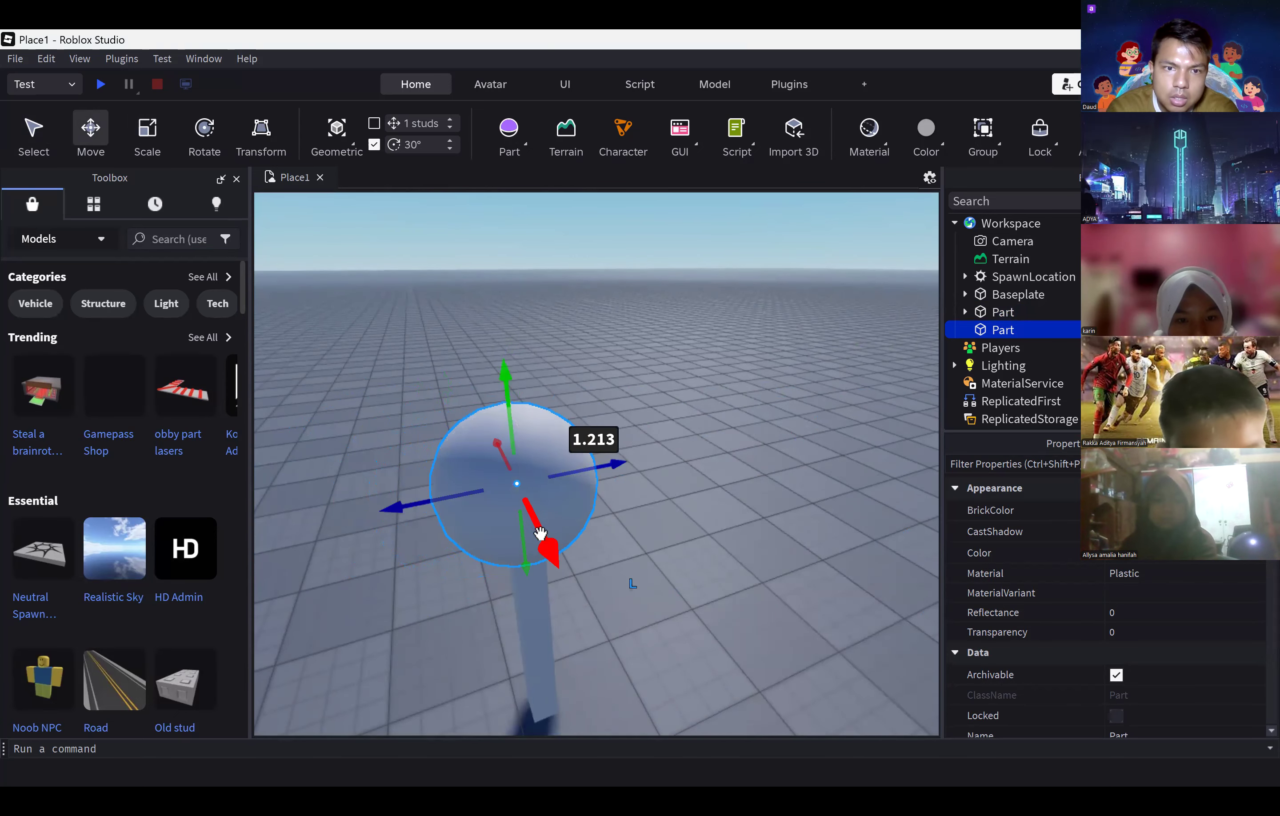
drag(535, 516, 579, 508)
right_drag(579, 507, 579, 508)
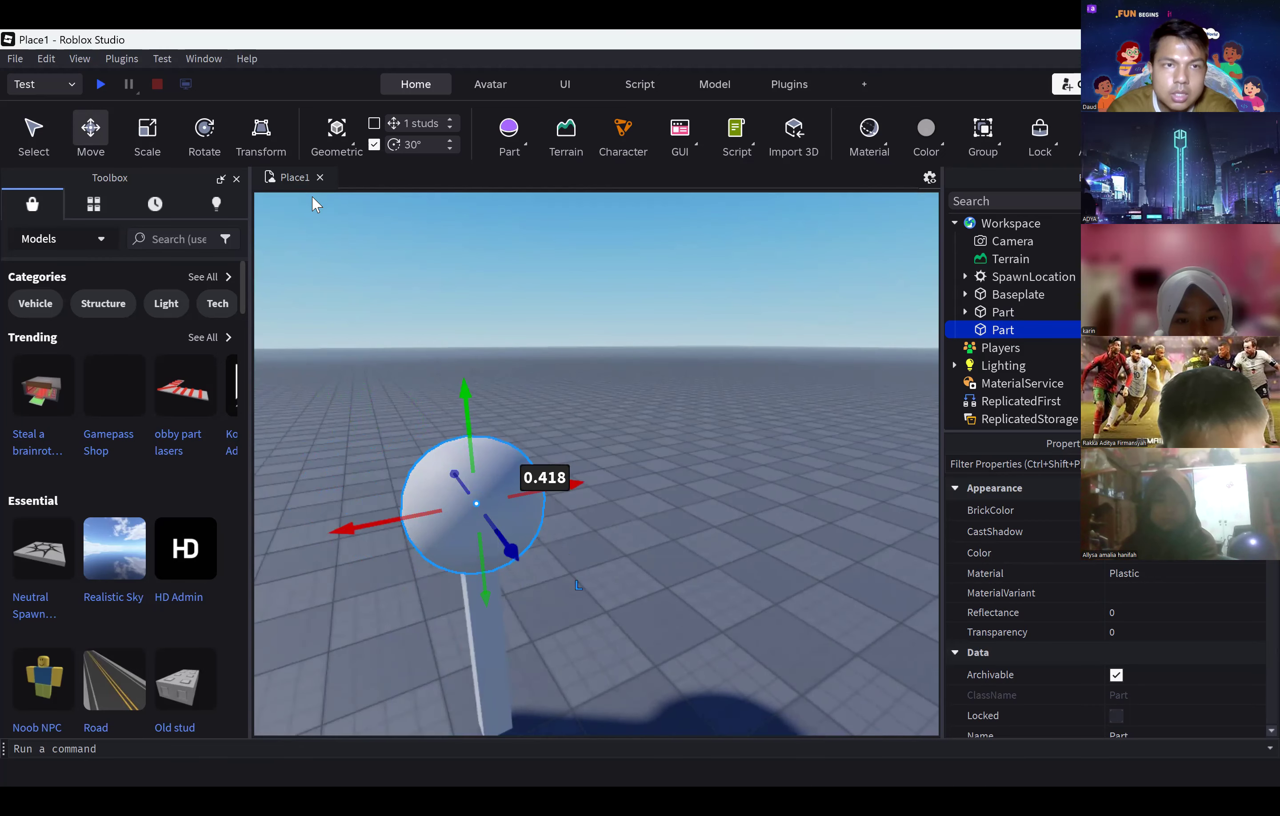
Step: Color the sphere bright green and the post brown
click(933, 140)
click(1024, 243)
click(471, 642)
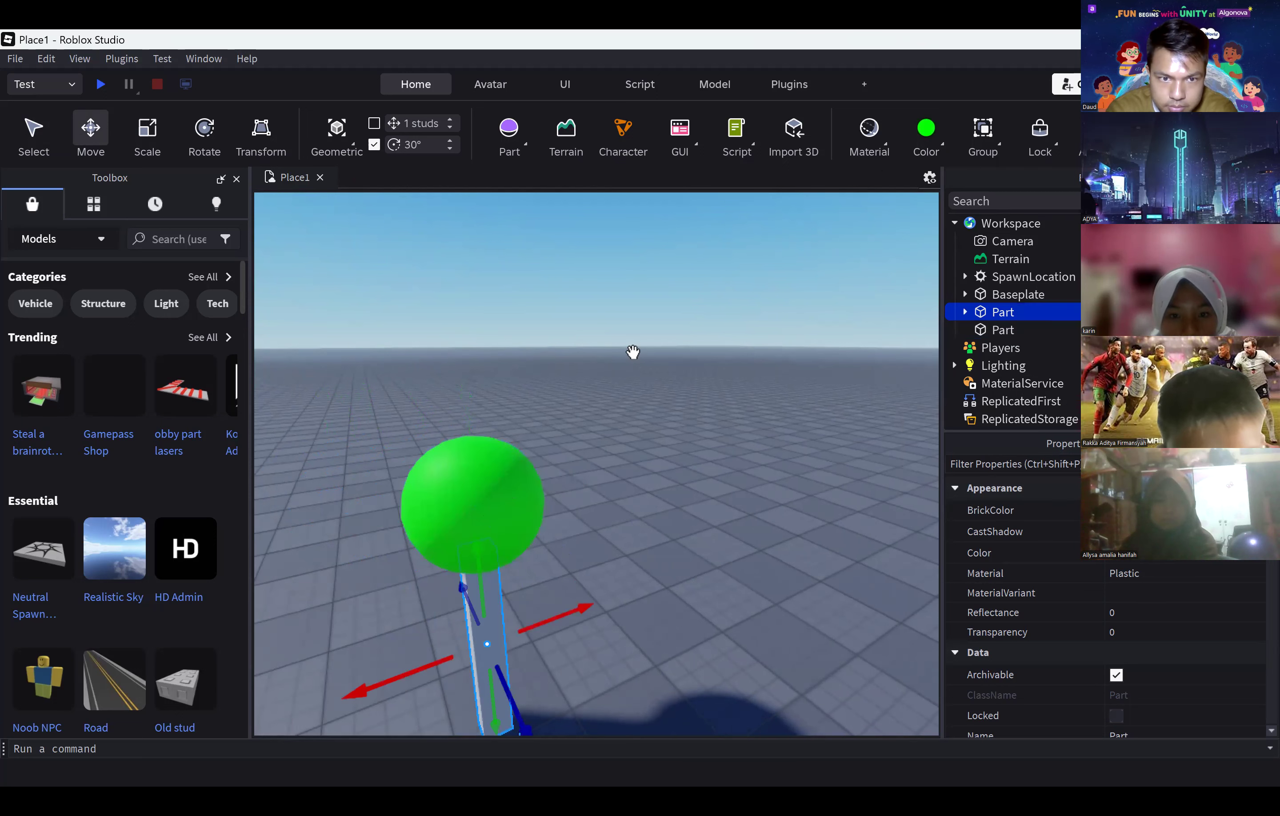
click(932, 139)
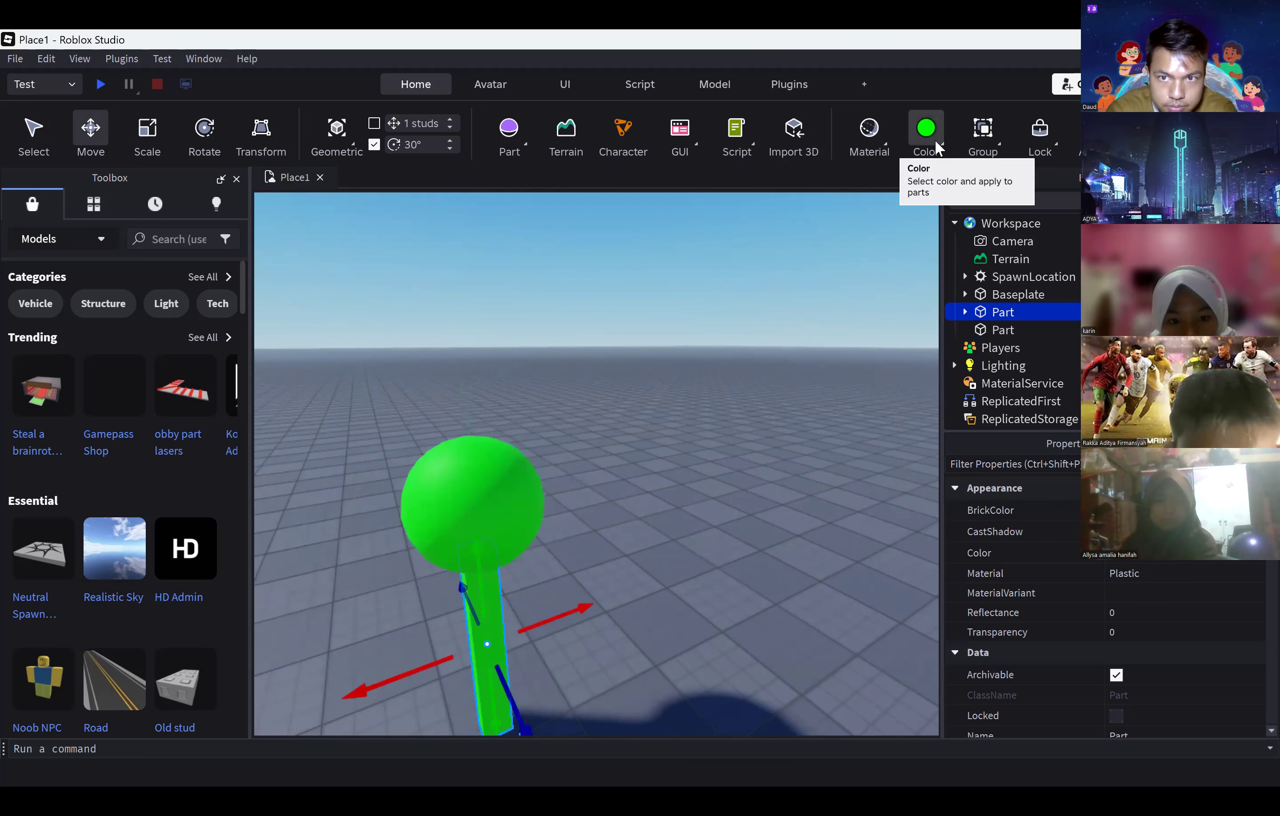
click(935, 139)
click(953, 379)
click(707, 451)
right_drag(707, 451, 707, 451)
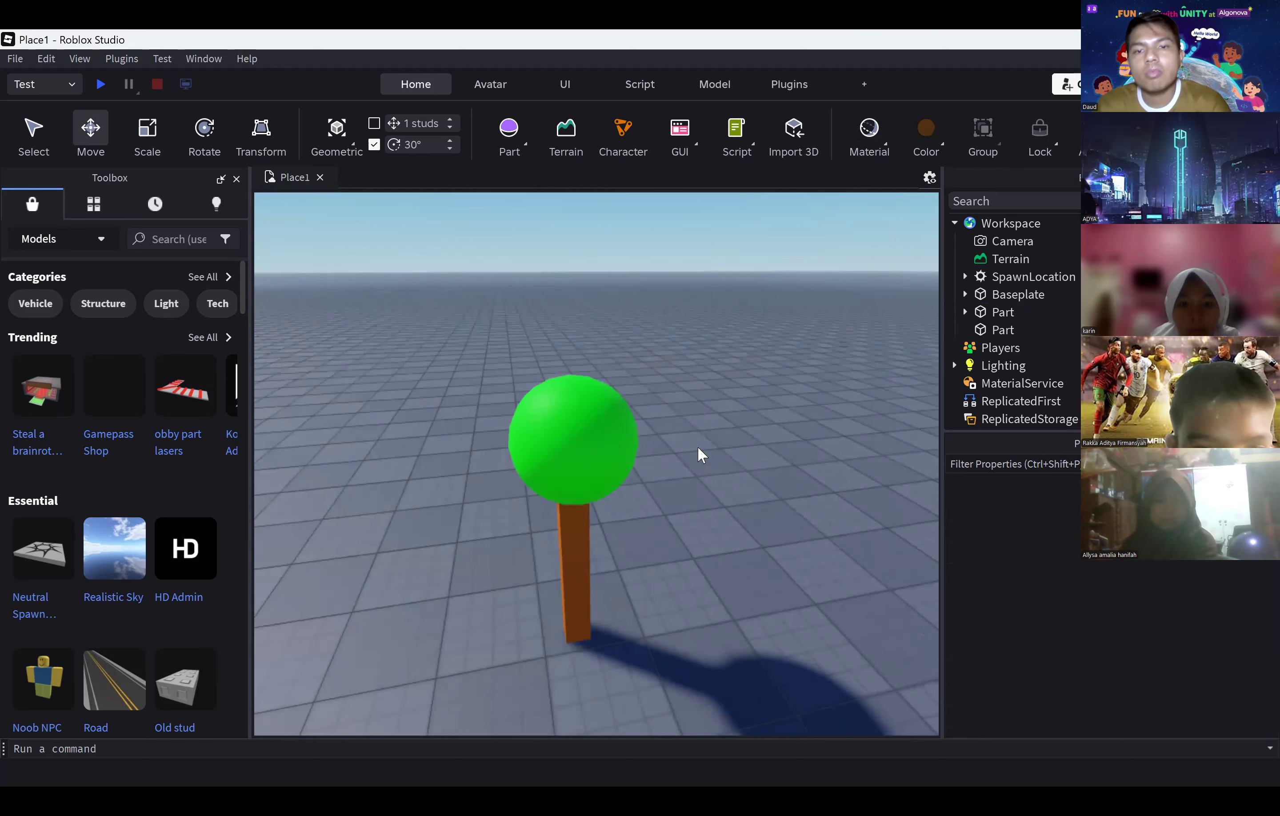
drag(443, 400, 650, 675)
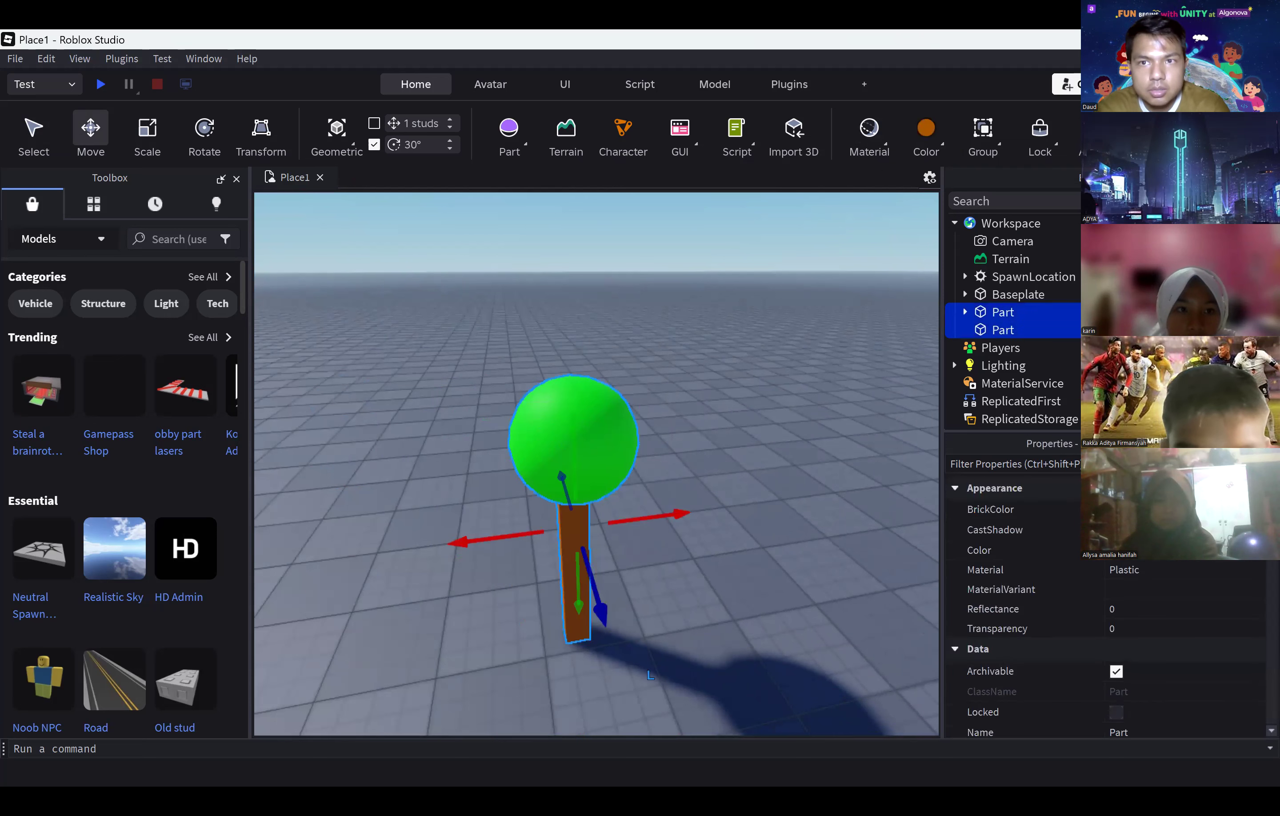
click(770, 434)
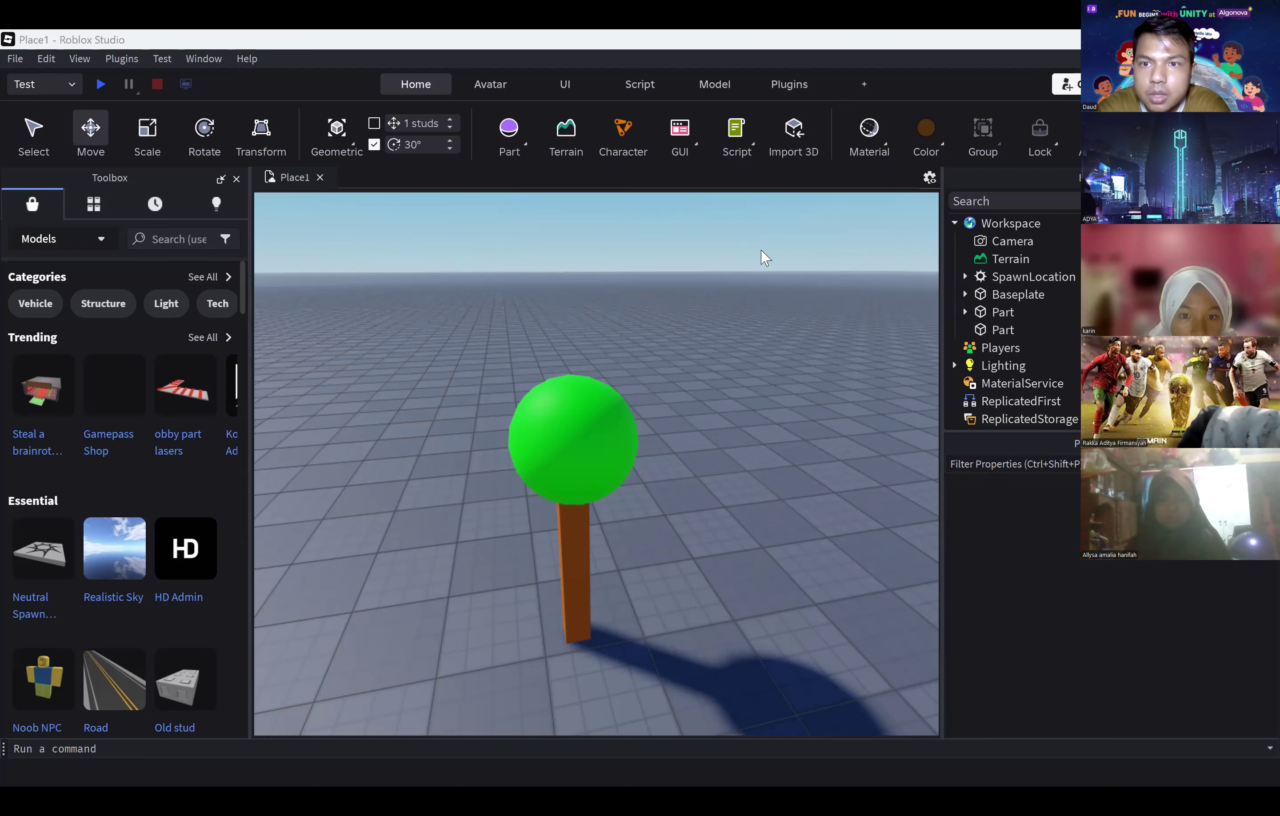
Step: Add a Fire effect to the green sphere and set its size to 12
click(1021, 330)
text(fire)
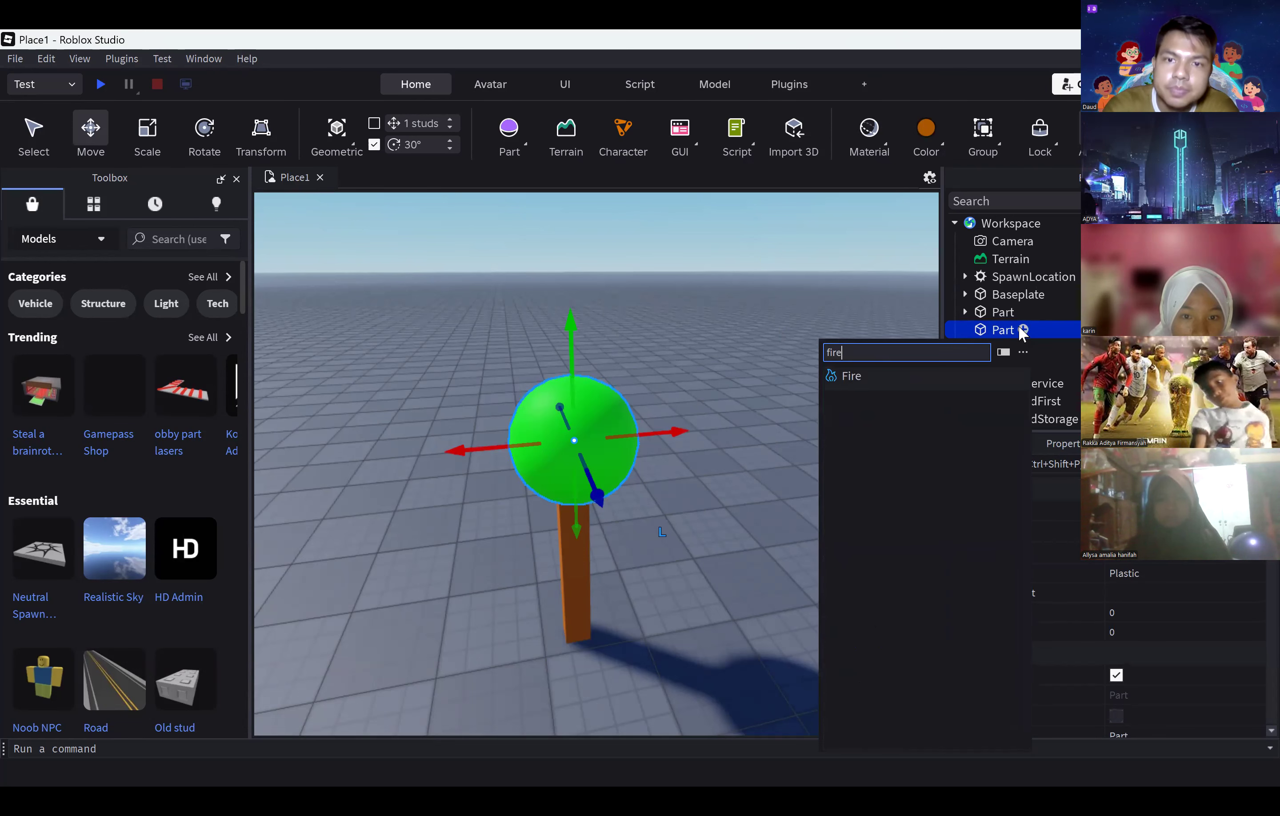
key(Return)
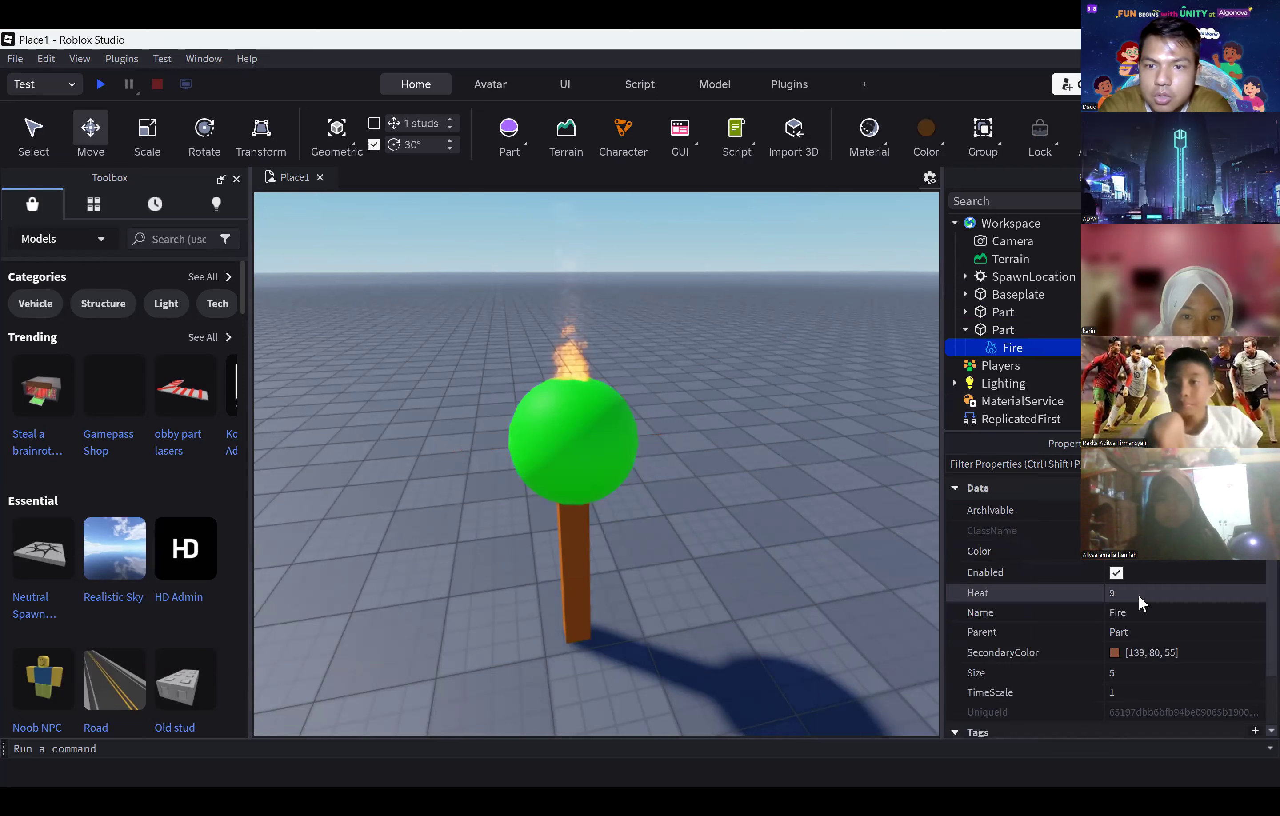
click(1156, 674)
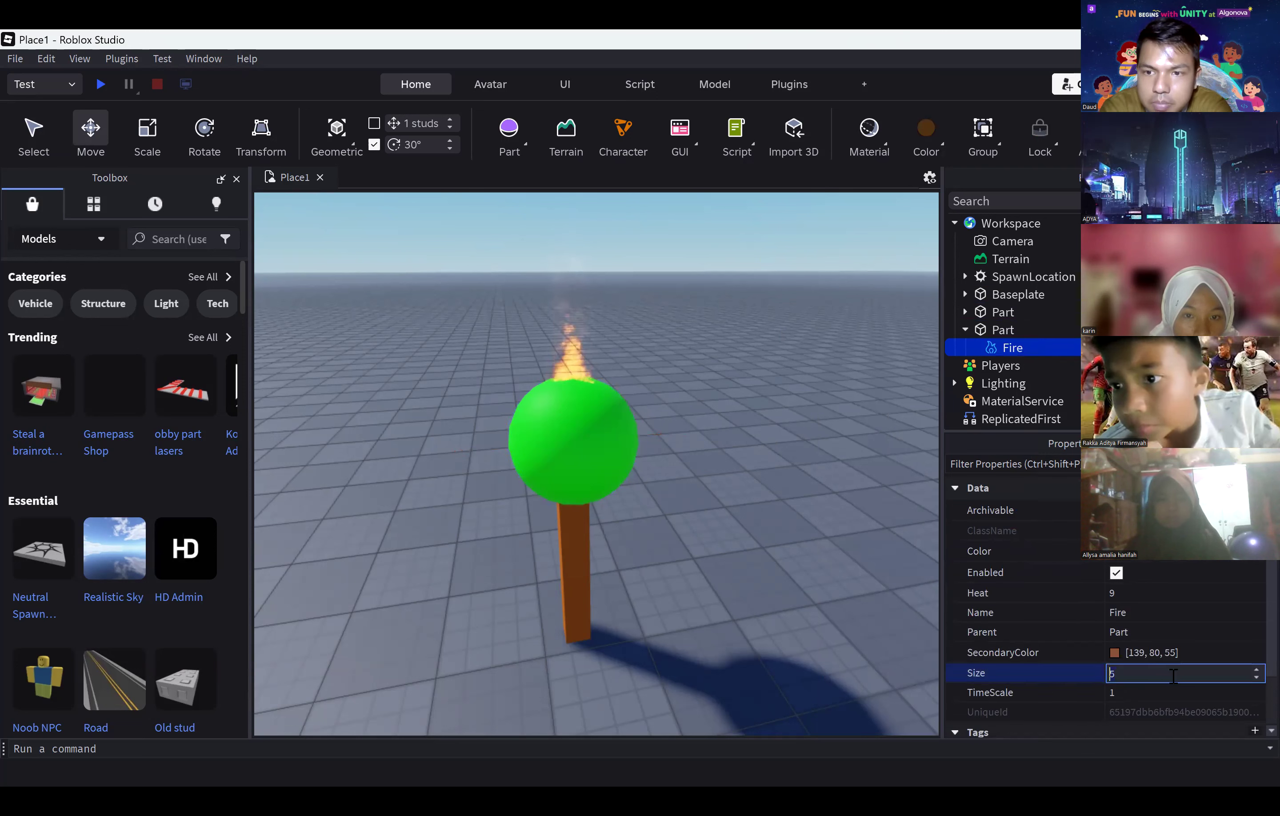
click(1252, 671)
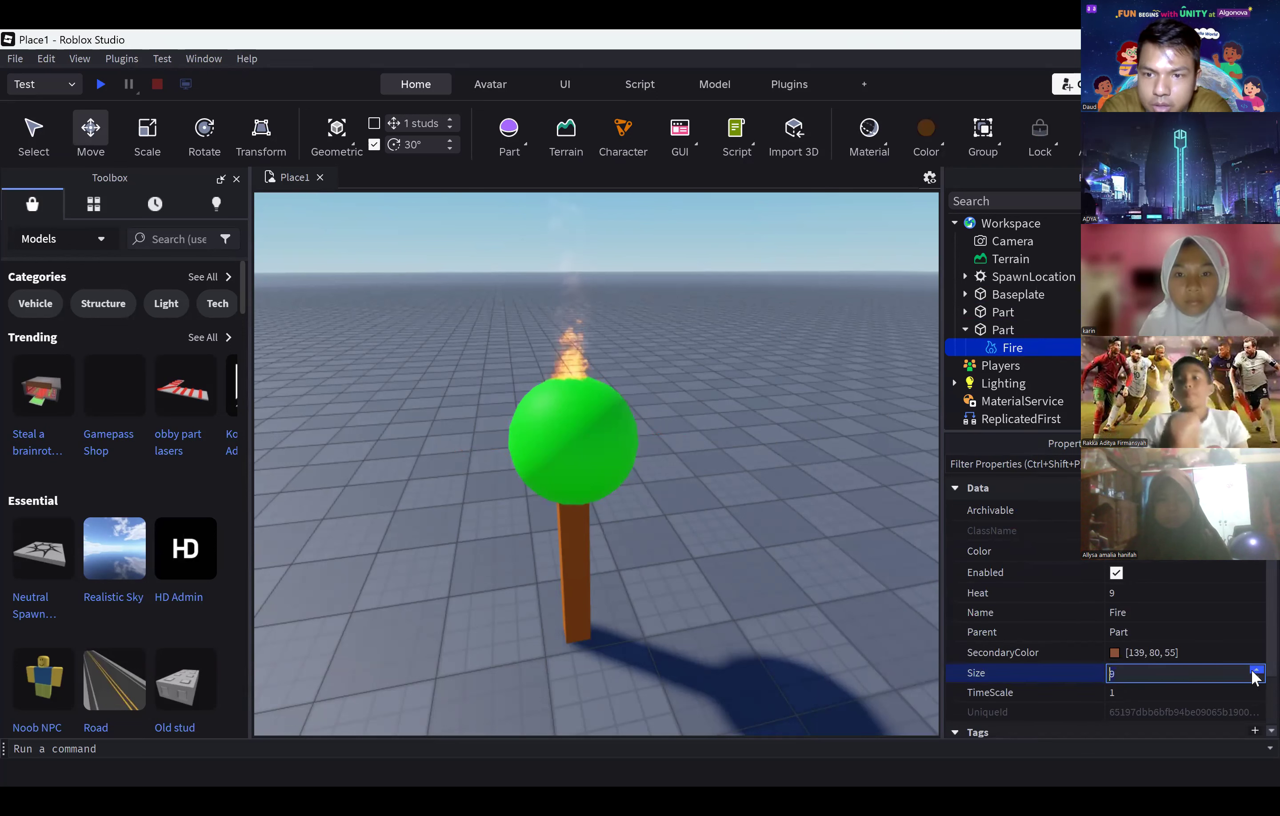
click(1252, 671)
key(Return)
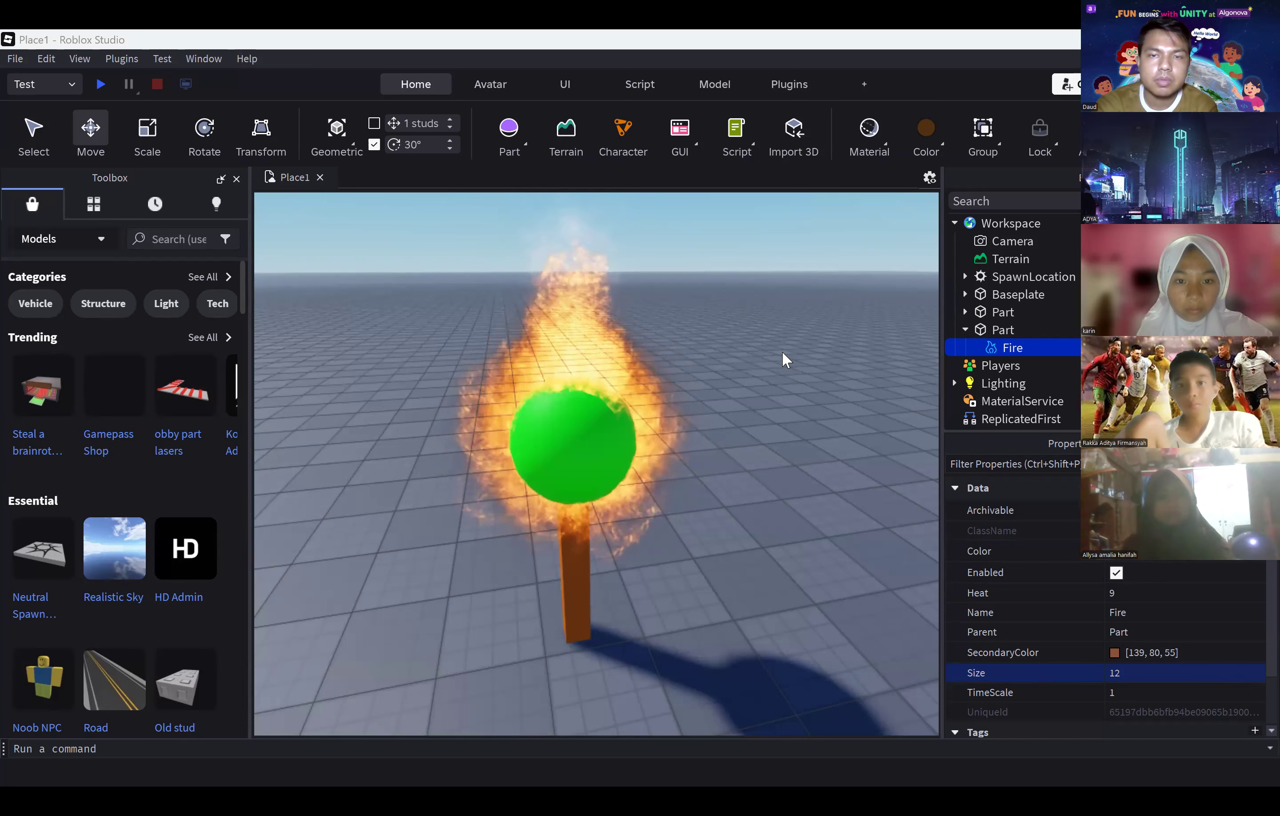
Step: Delete the Fire effect from the green sphere
right_drag(783, 352, 784, 353)
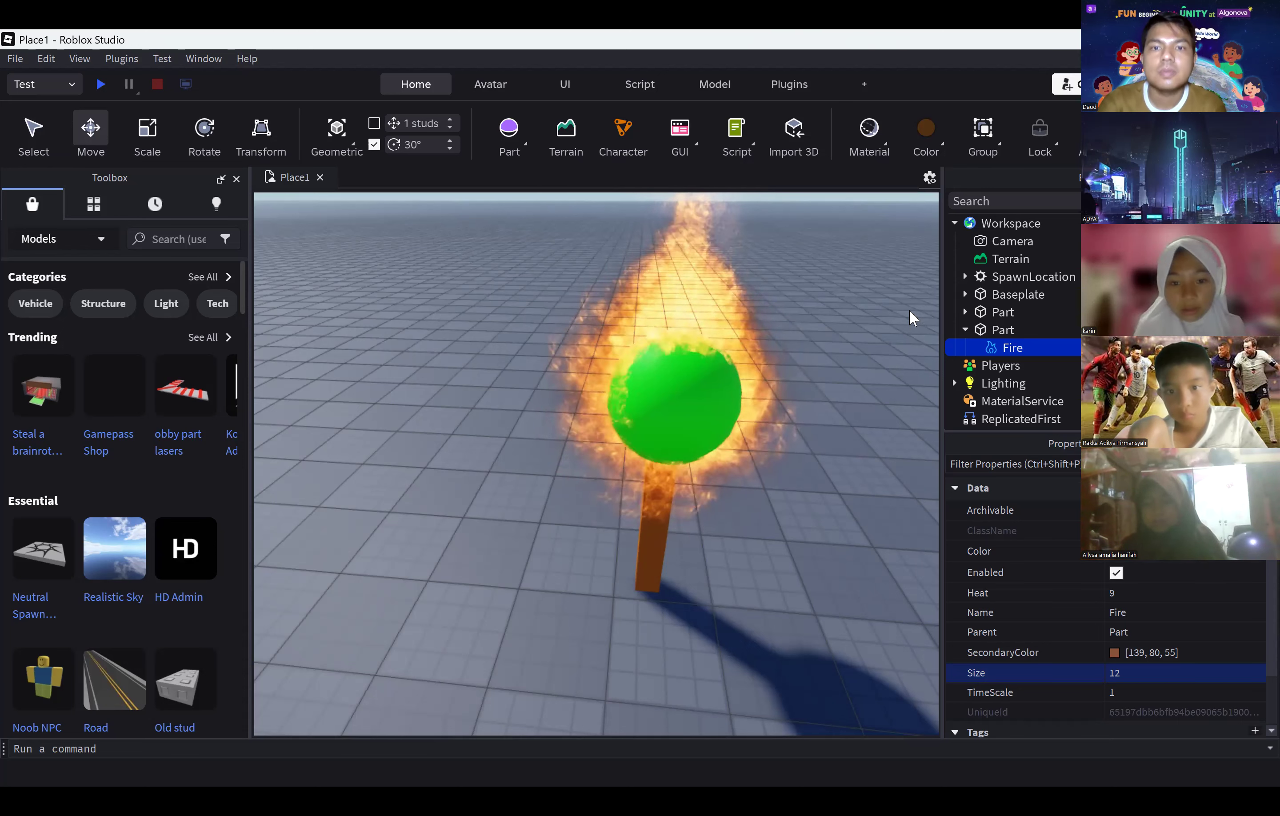
right_drag(786, 335, 809, 303)
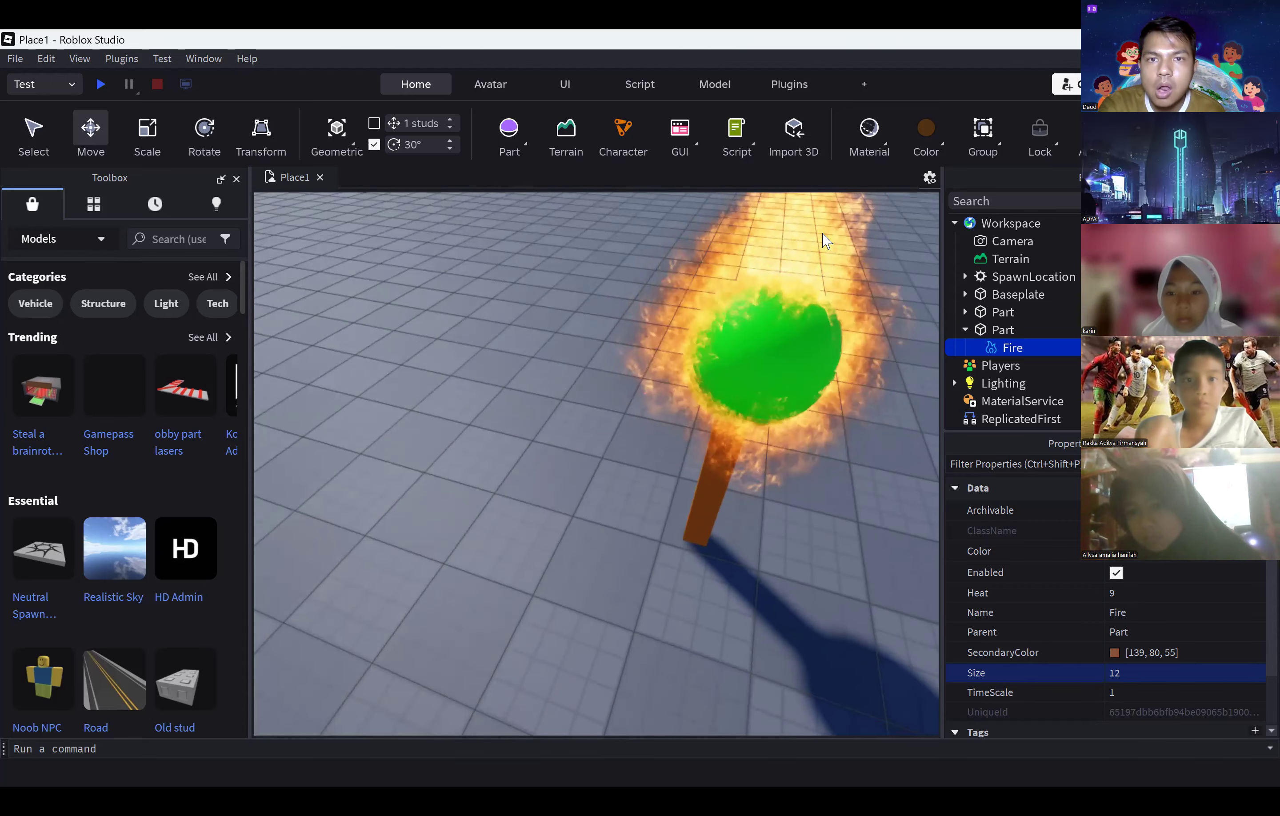
right_drag(838, 318, 839, 321)
click(1005, 329)
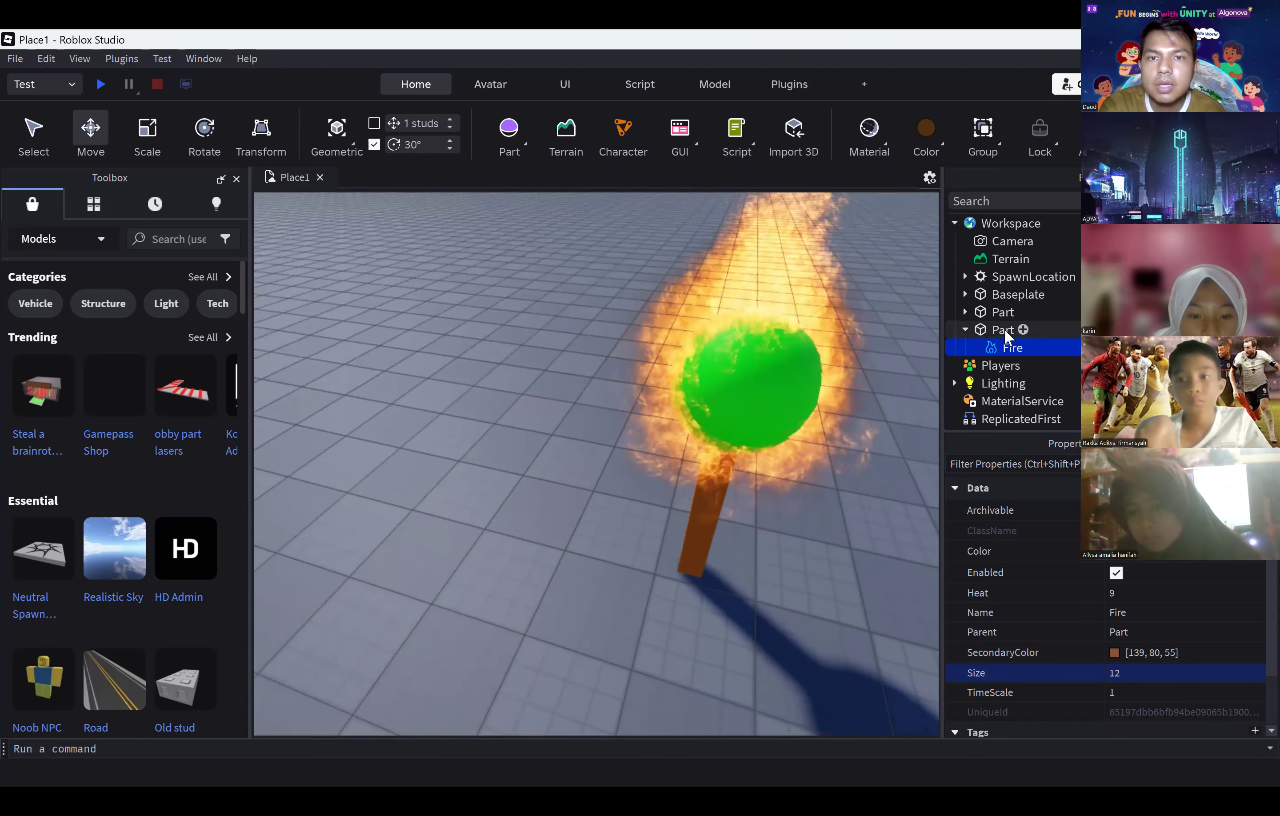
click(1007, 346)
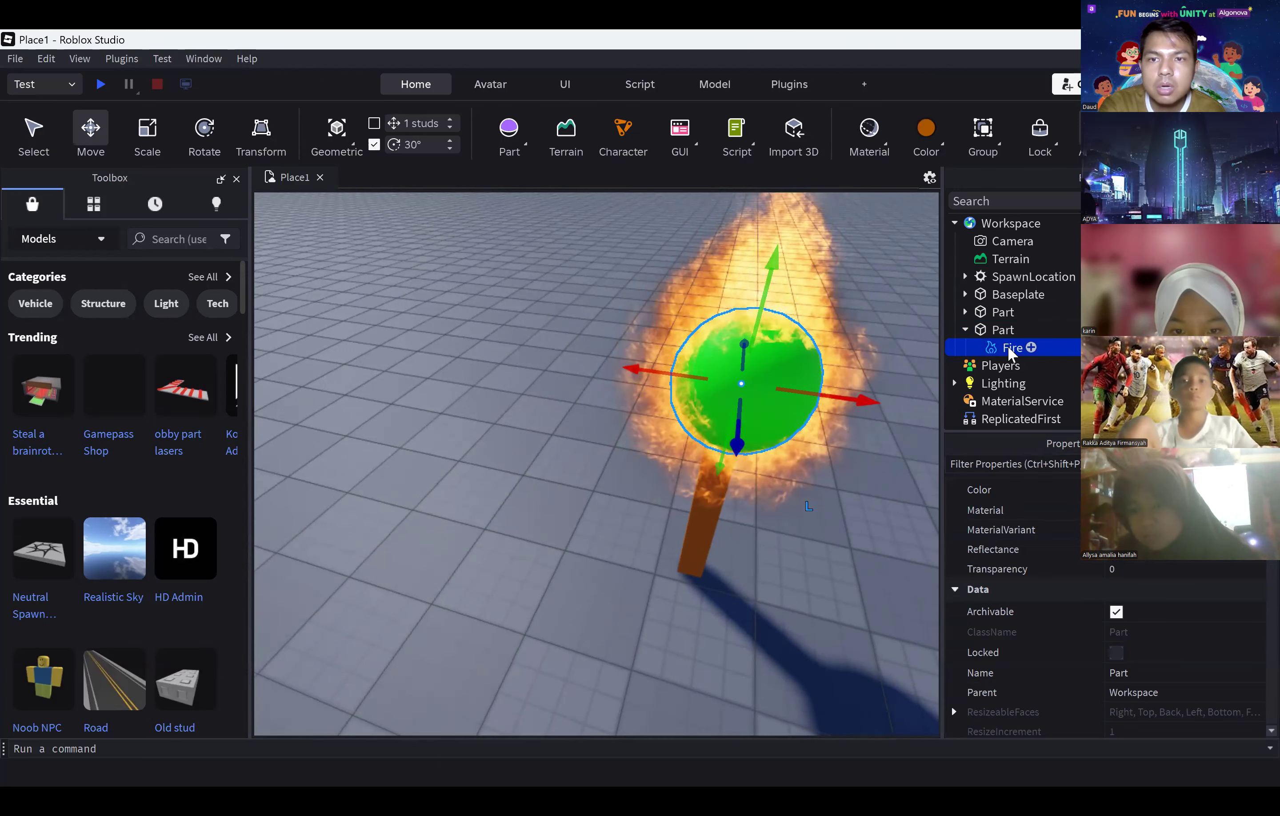
key(Delete)
Step: Add the Fire effect to the green sphere again and set the fire's size to 12
click(1003, 330)
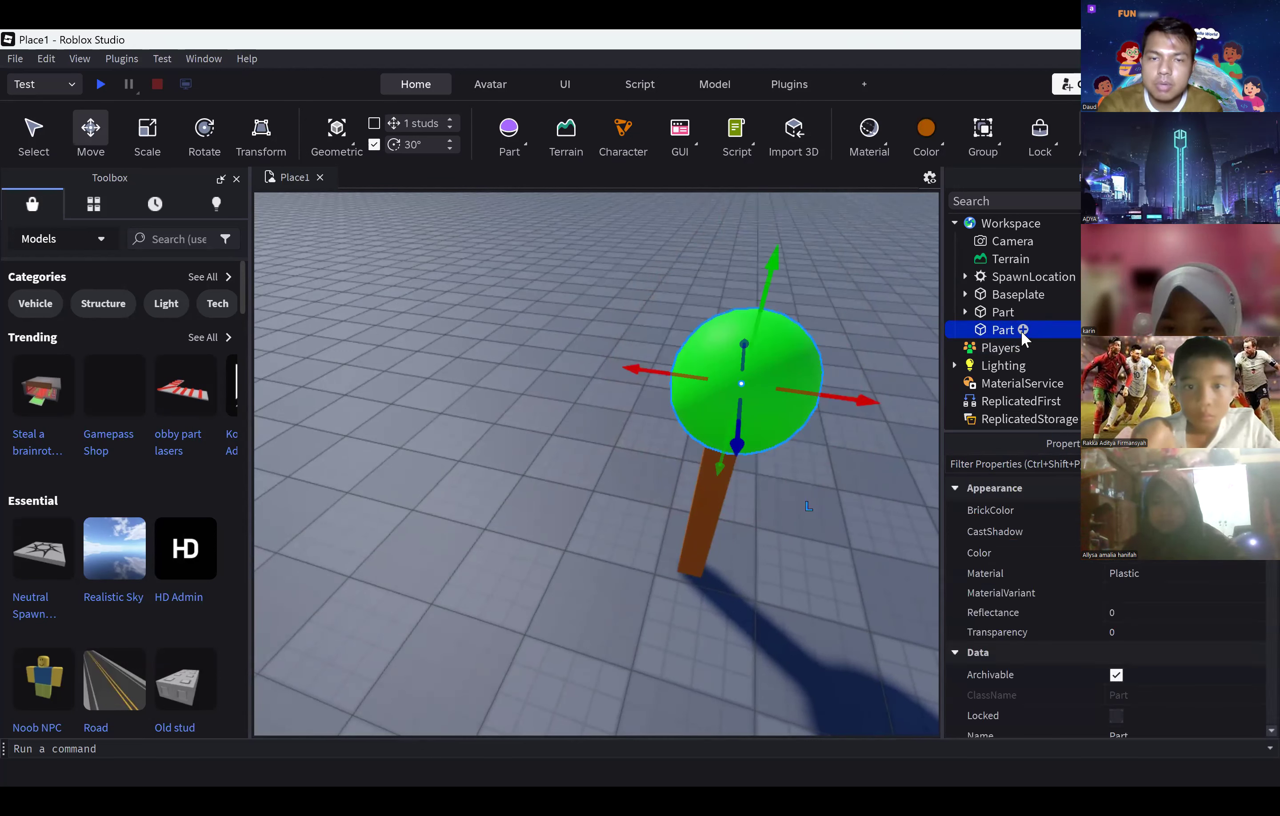
click(1022, 330)
text(fire)
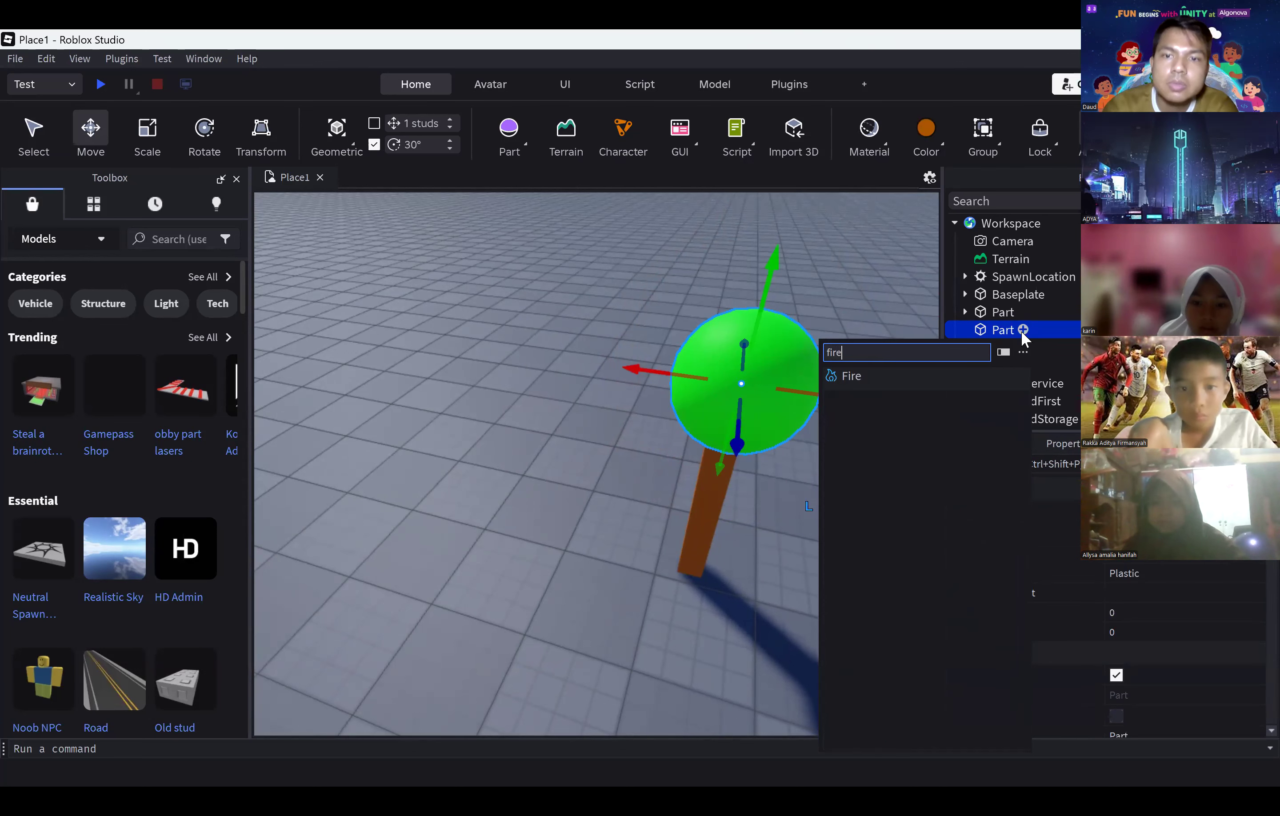
key(Return)
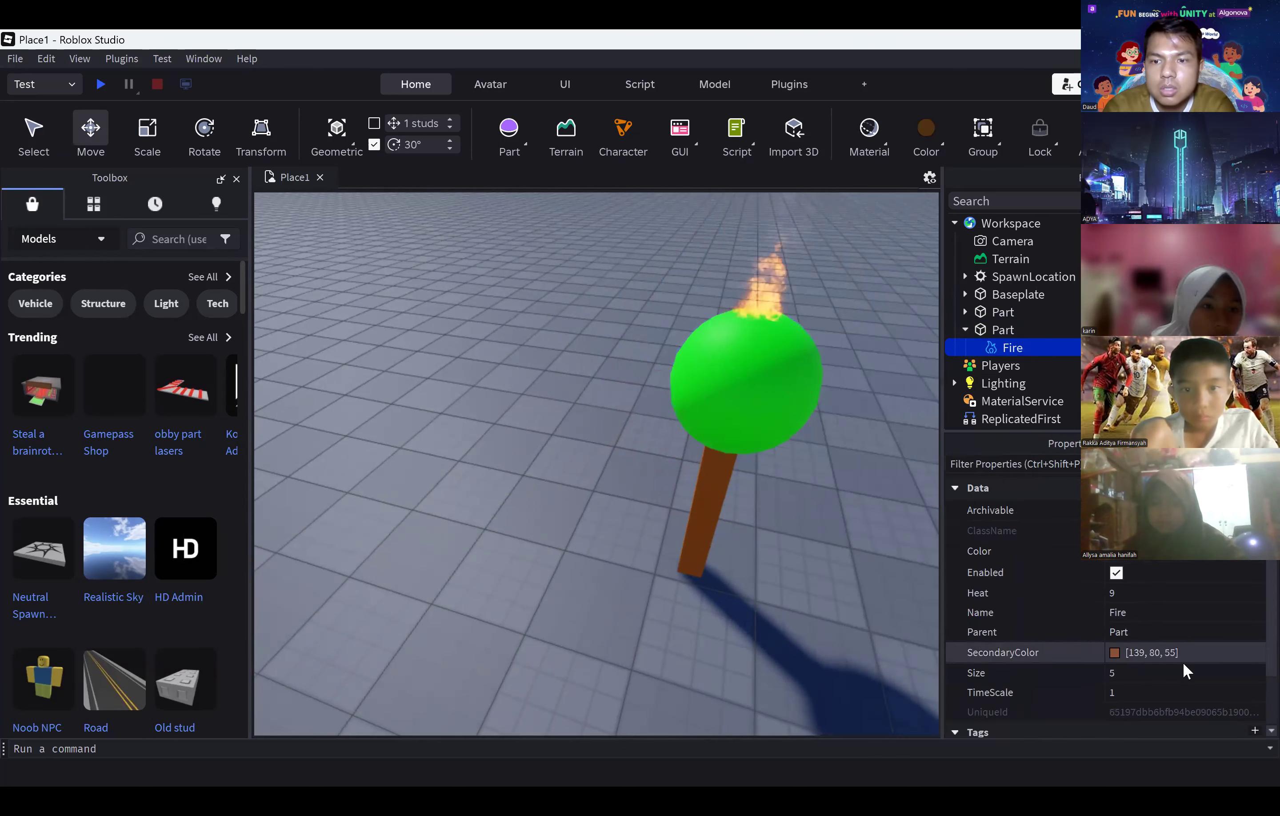
click(1197, 672)
text(12)
key(Return)
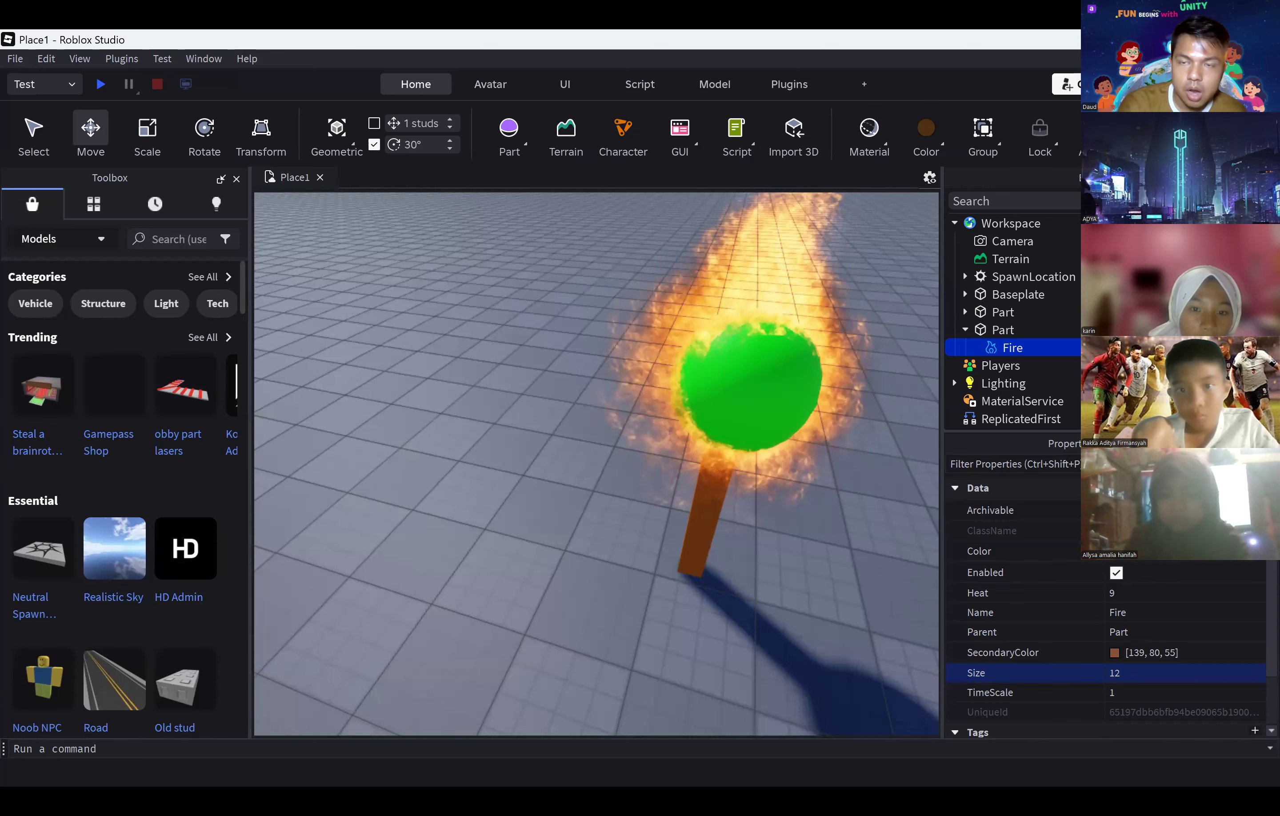
Step: Replace the green sphere's enlarged Fire effect with a newly inserted Fire effect
key(Delete)
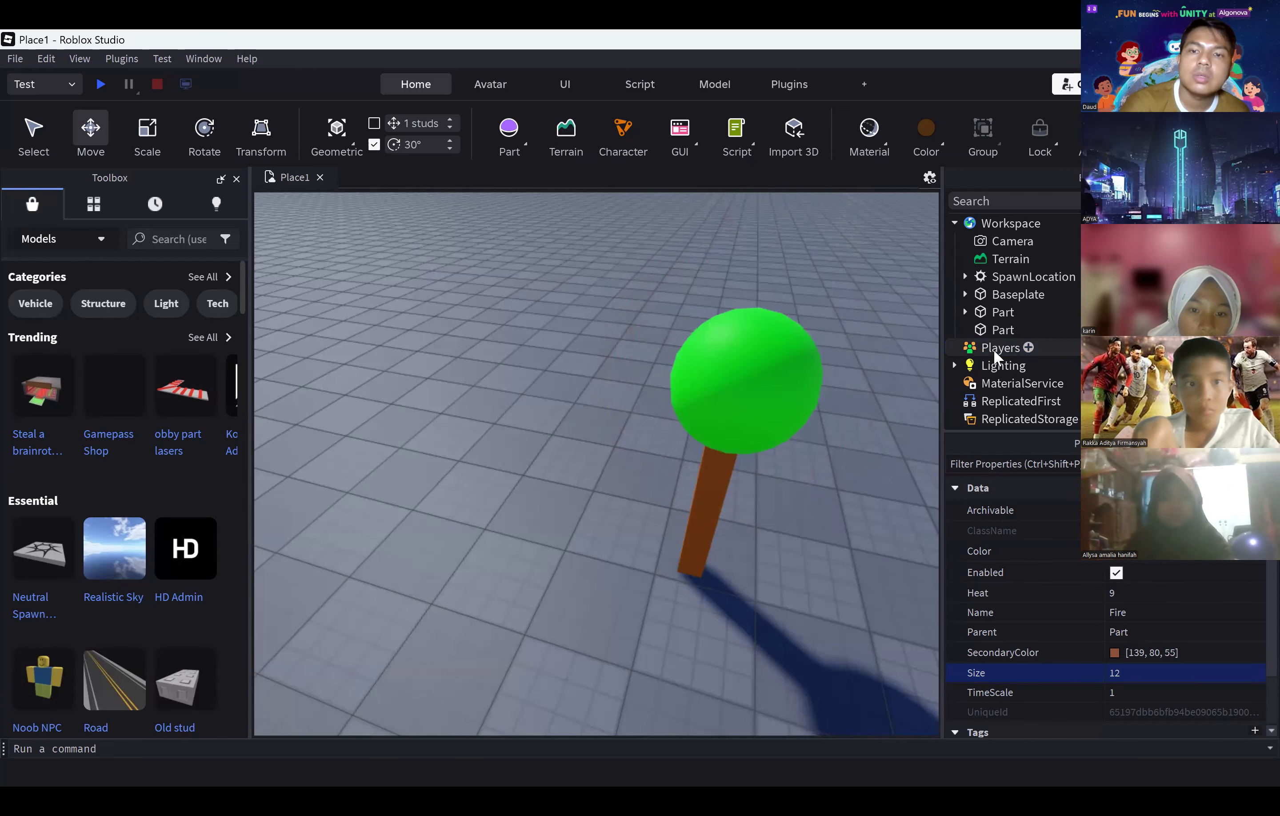
click(1001, 330)
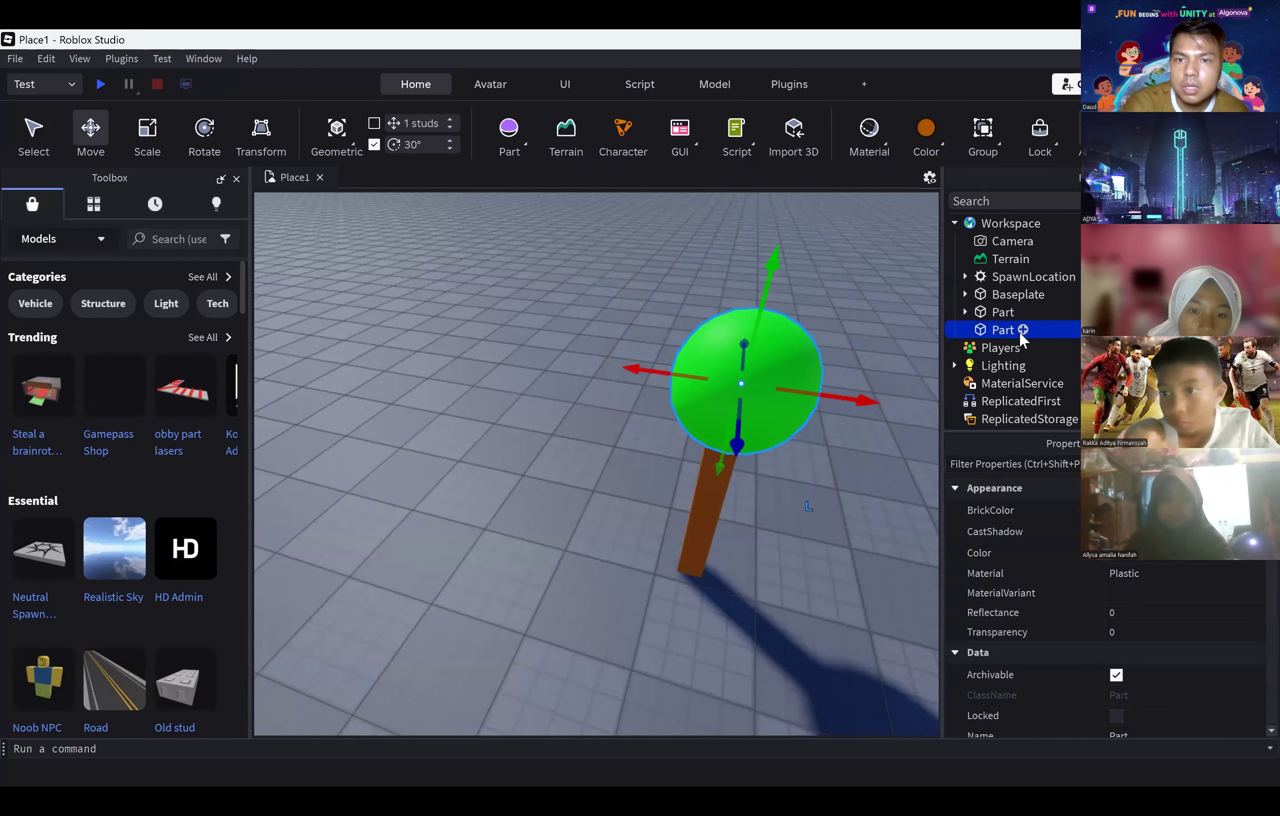
click(1022, 331)
text(fire)
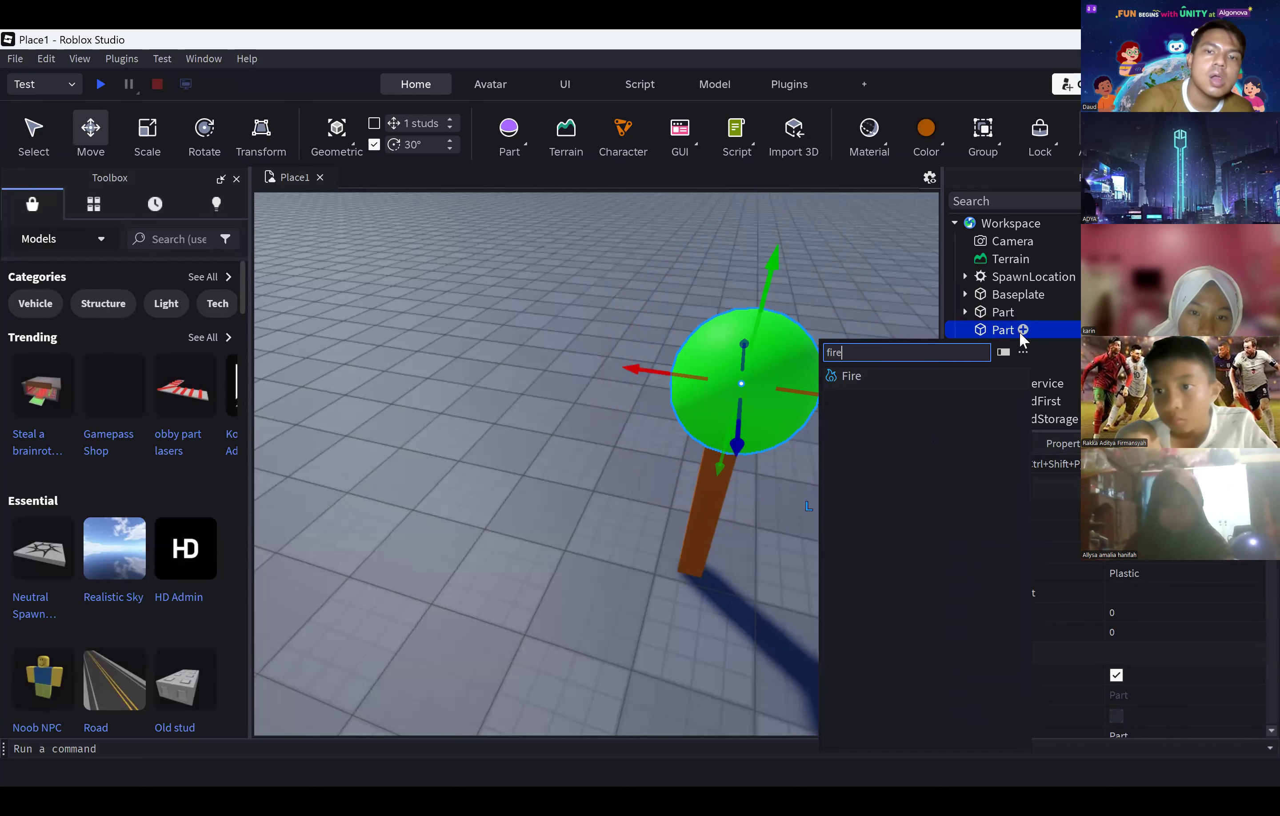
key(Return)
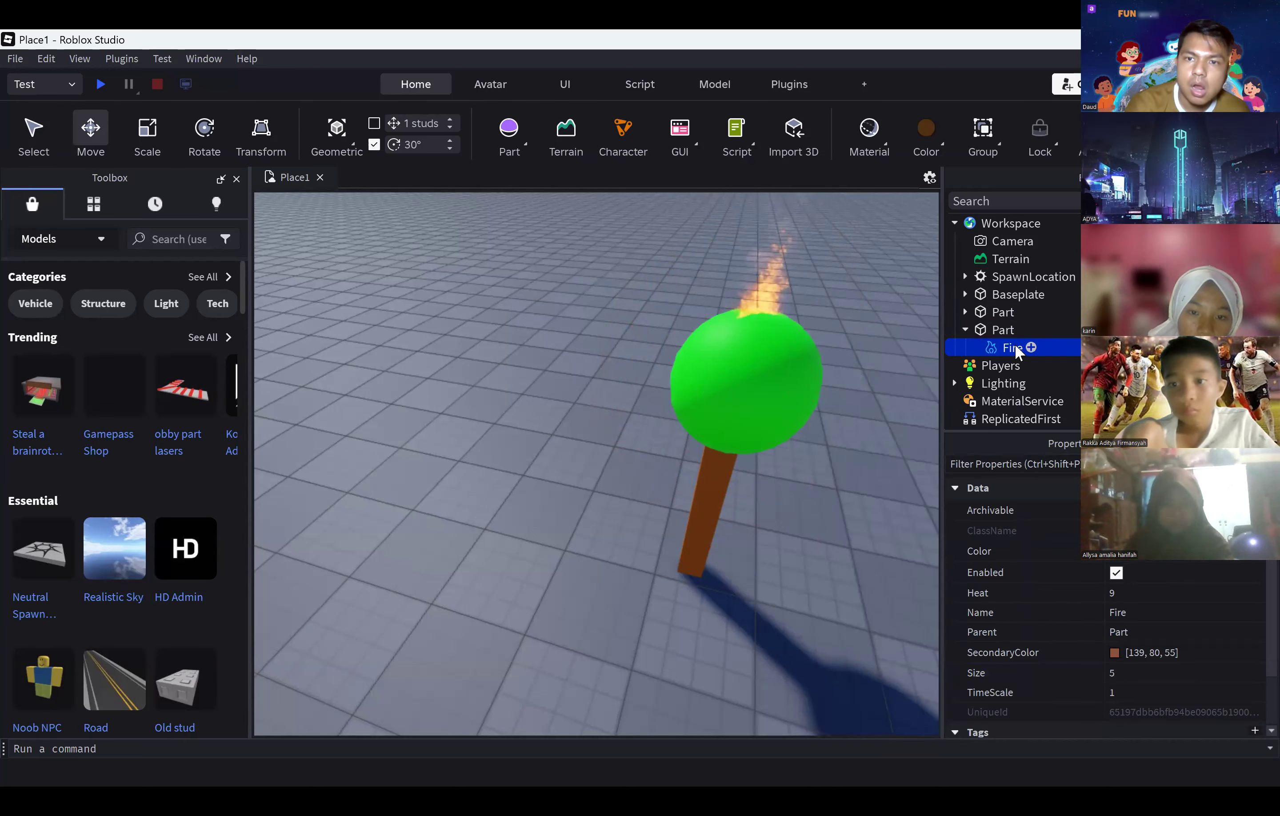
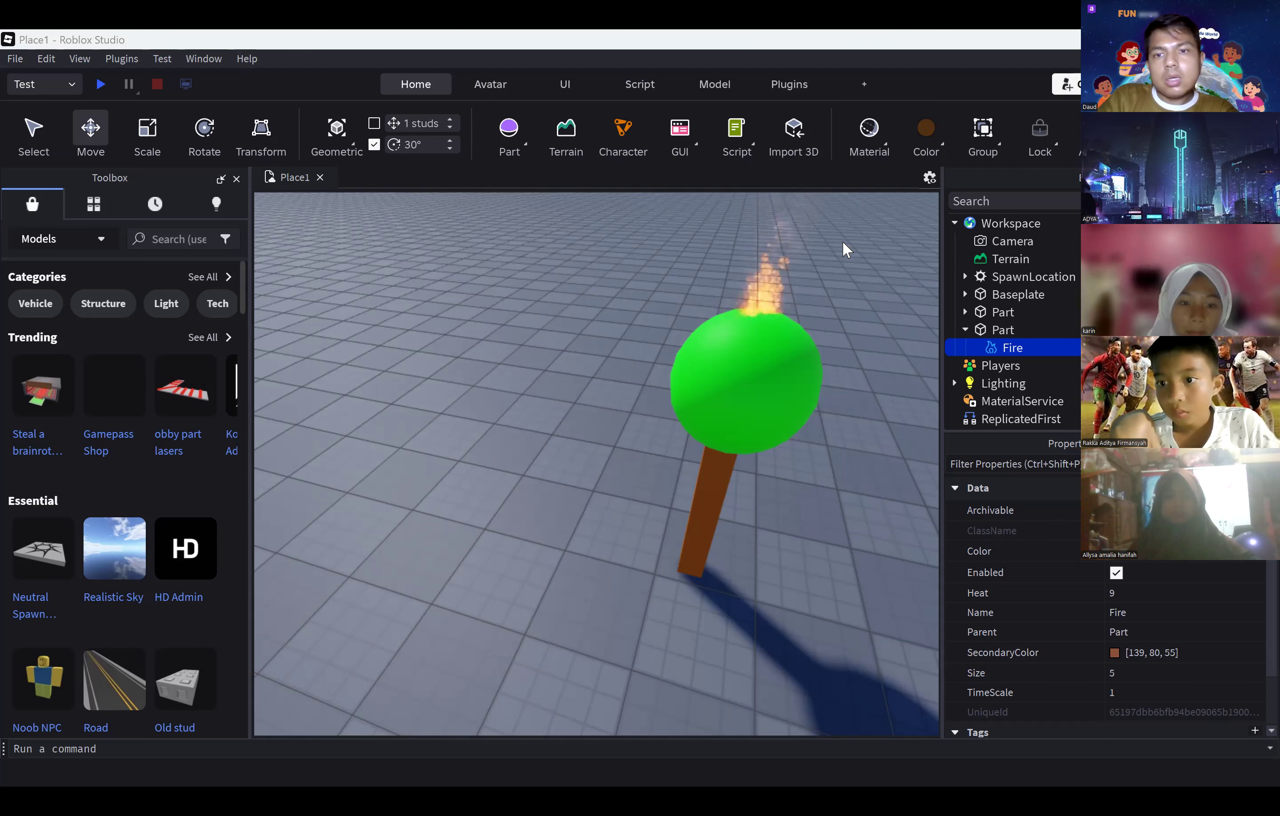
Step: Rename the green sphere part to obor
click(1000, 329)
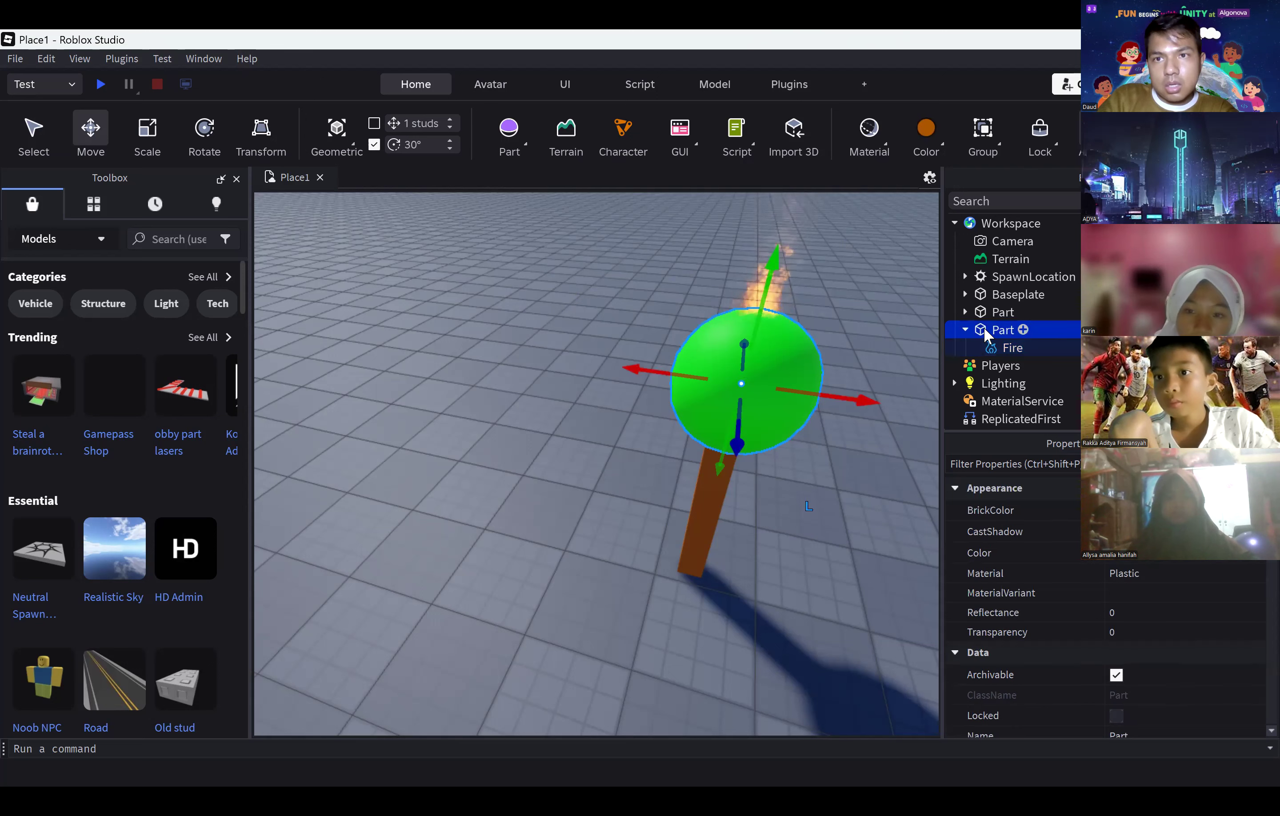
right_click(986, 329)
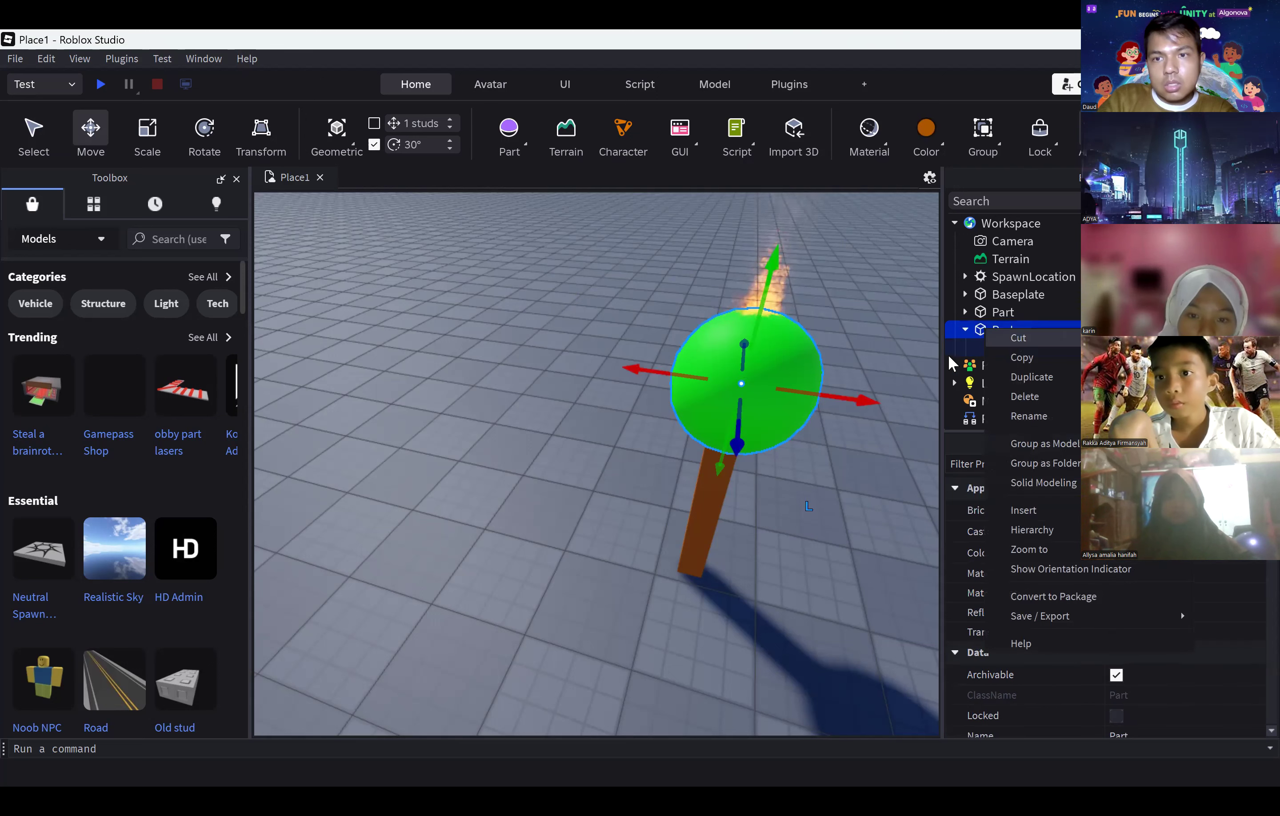
click(1024, 416)
text(obor)
key(ctrl+a)
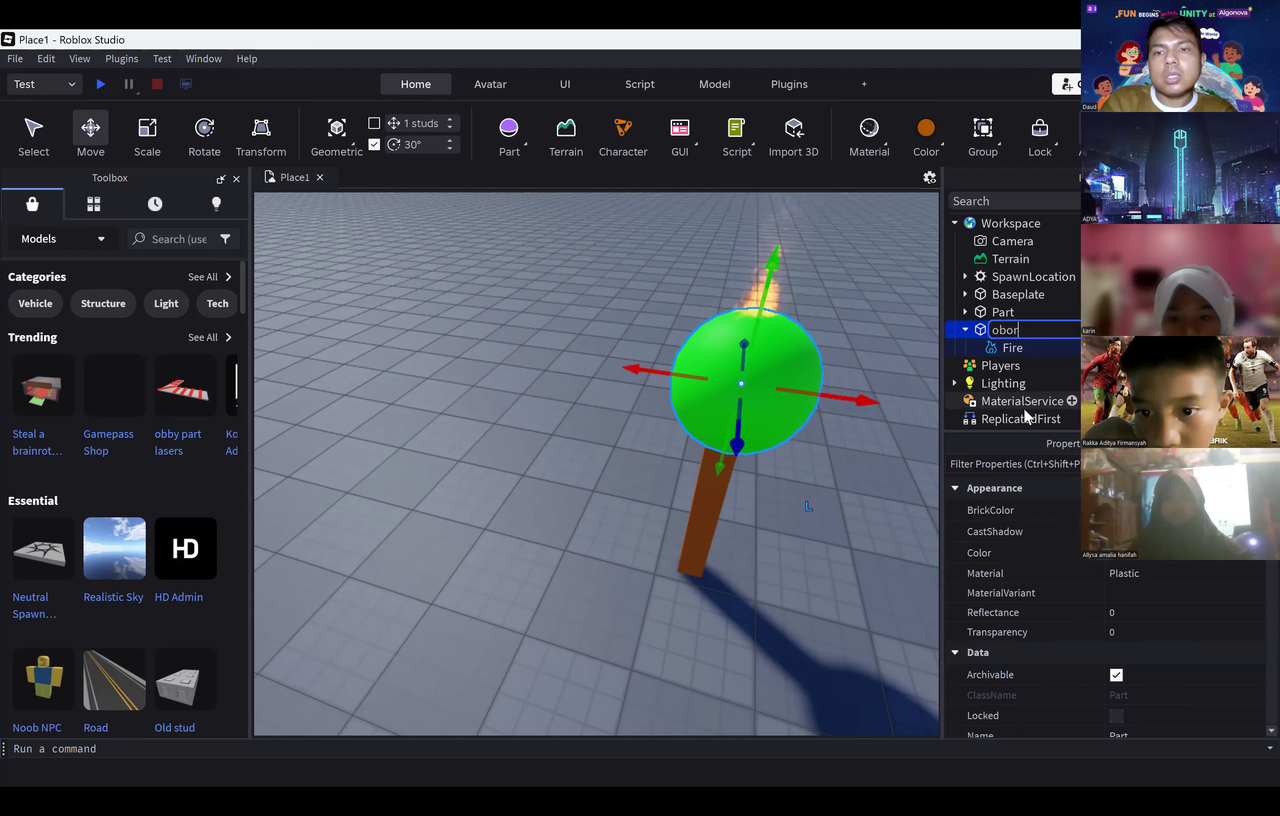
key(Return)
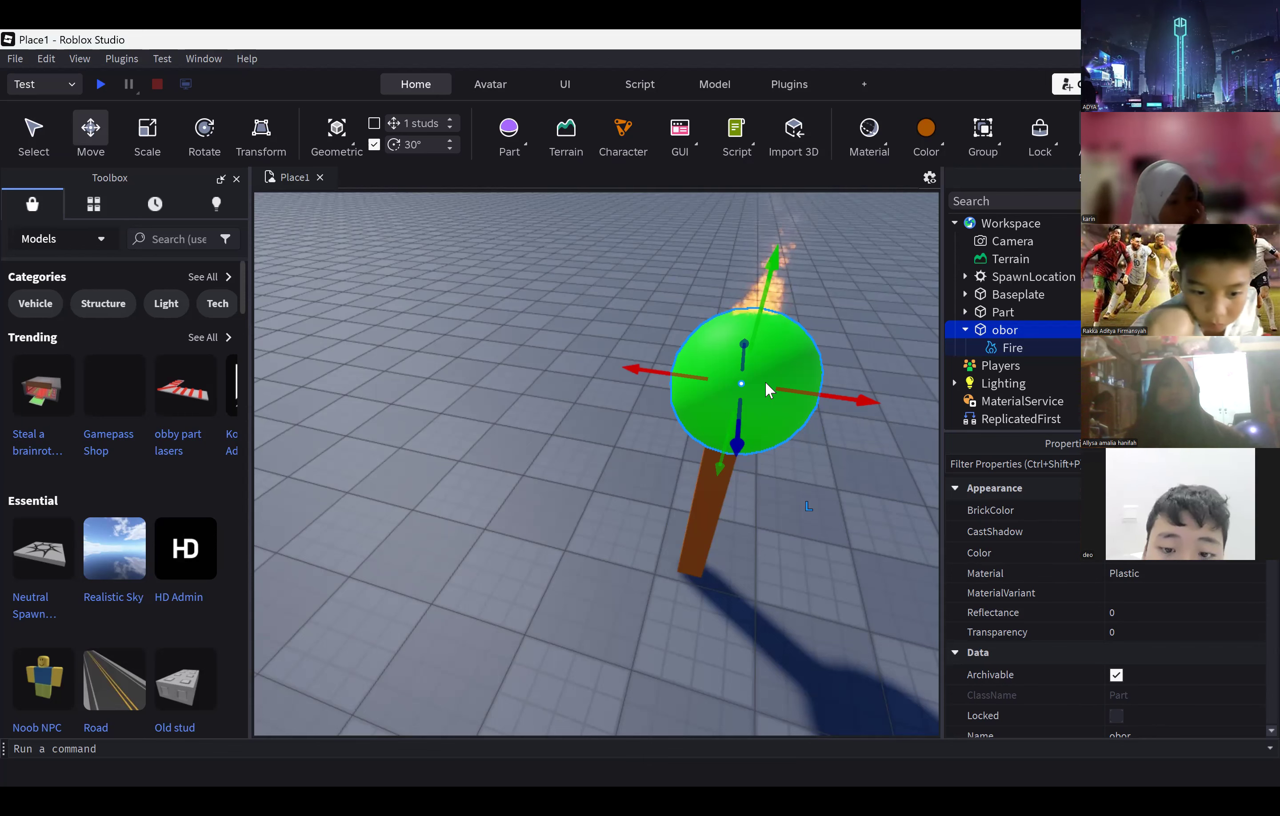
Step: Turn off the Enabled property of the obor part's Fire effect
click(1012, 348)
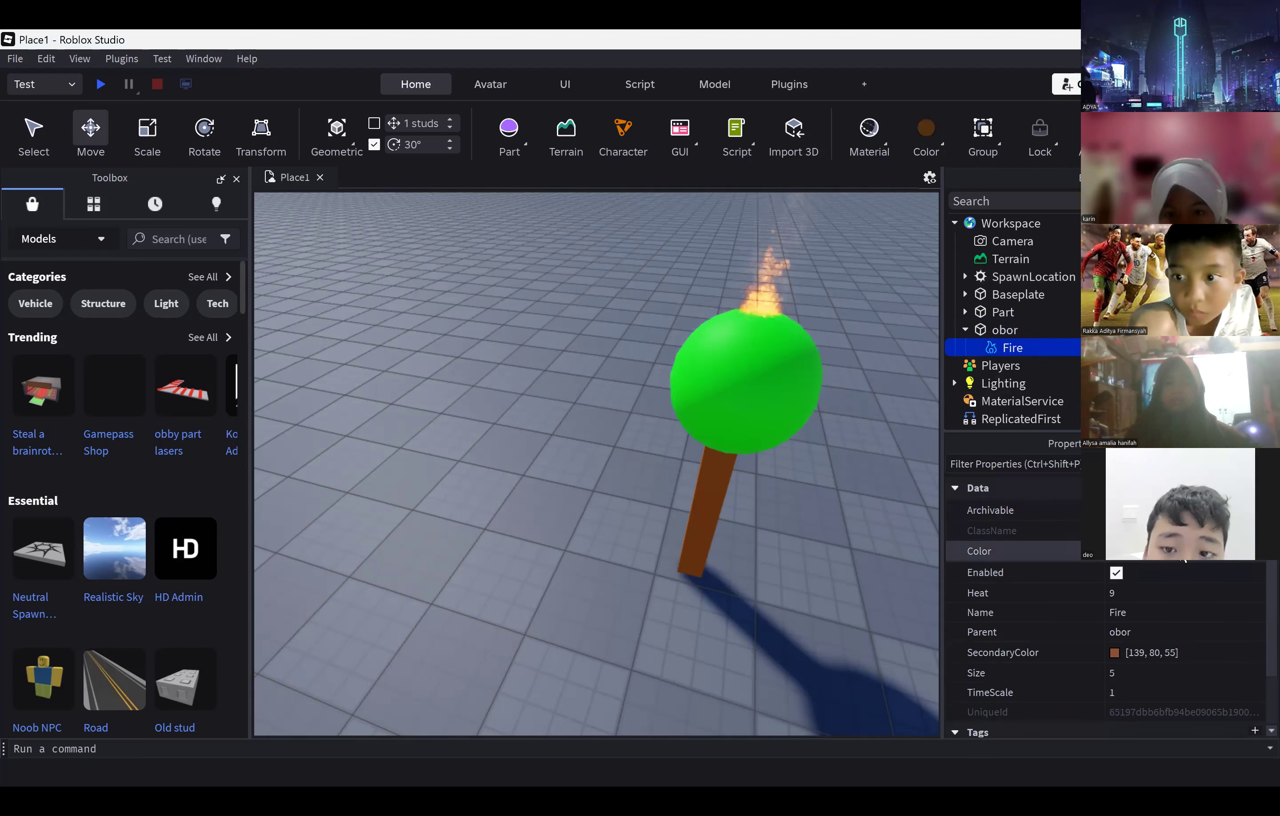
click(1113, 572)
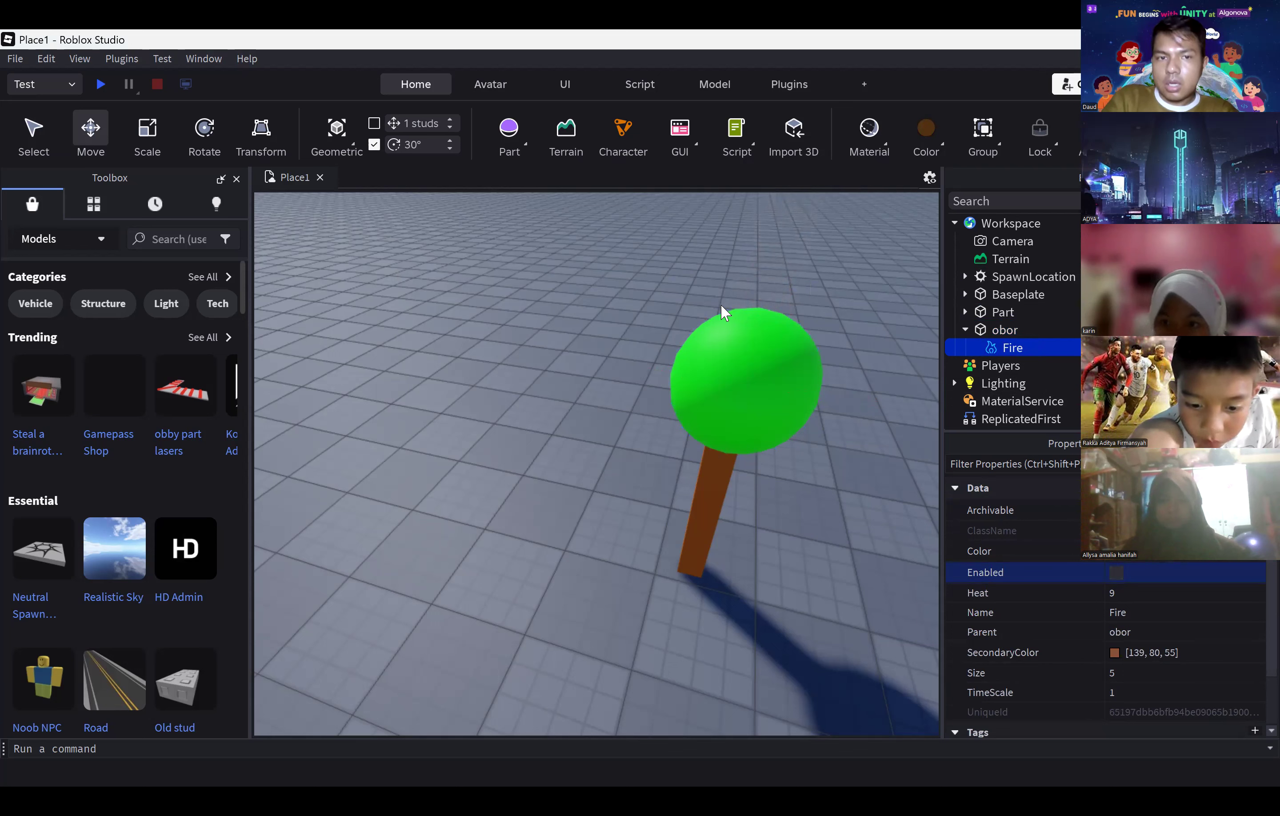
click(1116, 572)
click(1115, 573)
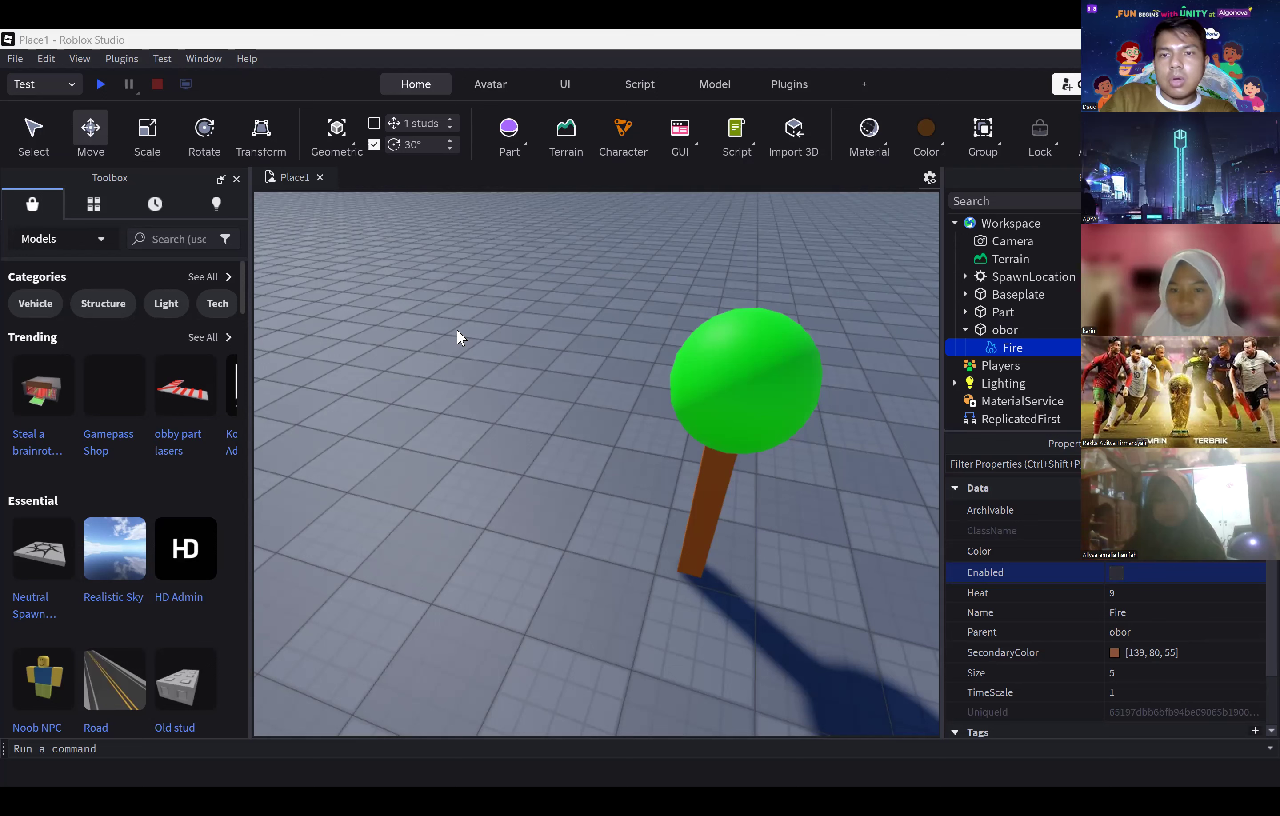
Step: Add a Script to obor with an endless loop that sets Torch's Fire.Enabled to true, waits 3, sets it to false and waits 2
click(1026, 329)
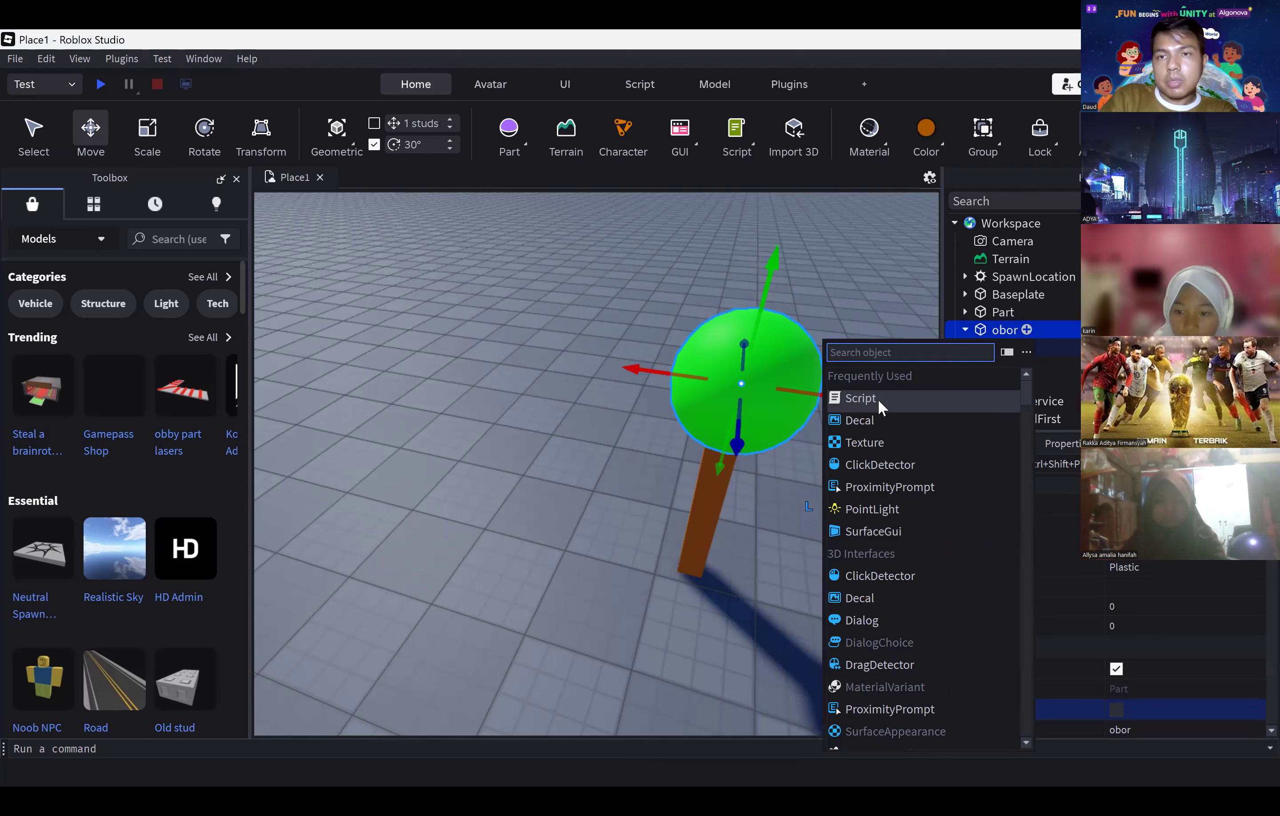
click(878, 401)
key(ctrl+a)
text(while true do 	game.Workspace.Torch.Fire.Enabled = true 	wait(3) 	game.workspace.Torch.Fire.Enabled = false 	wait(2) end)
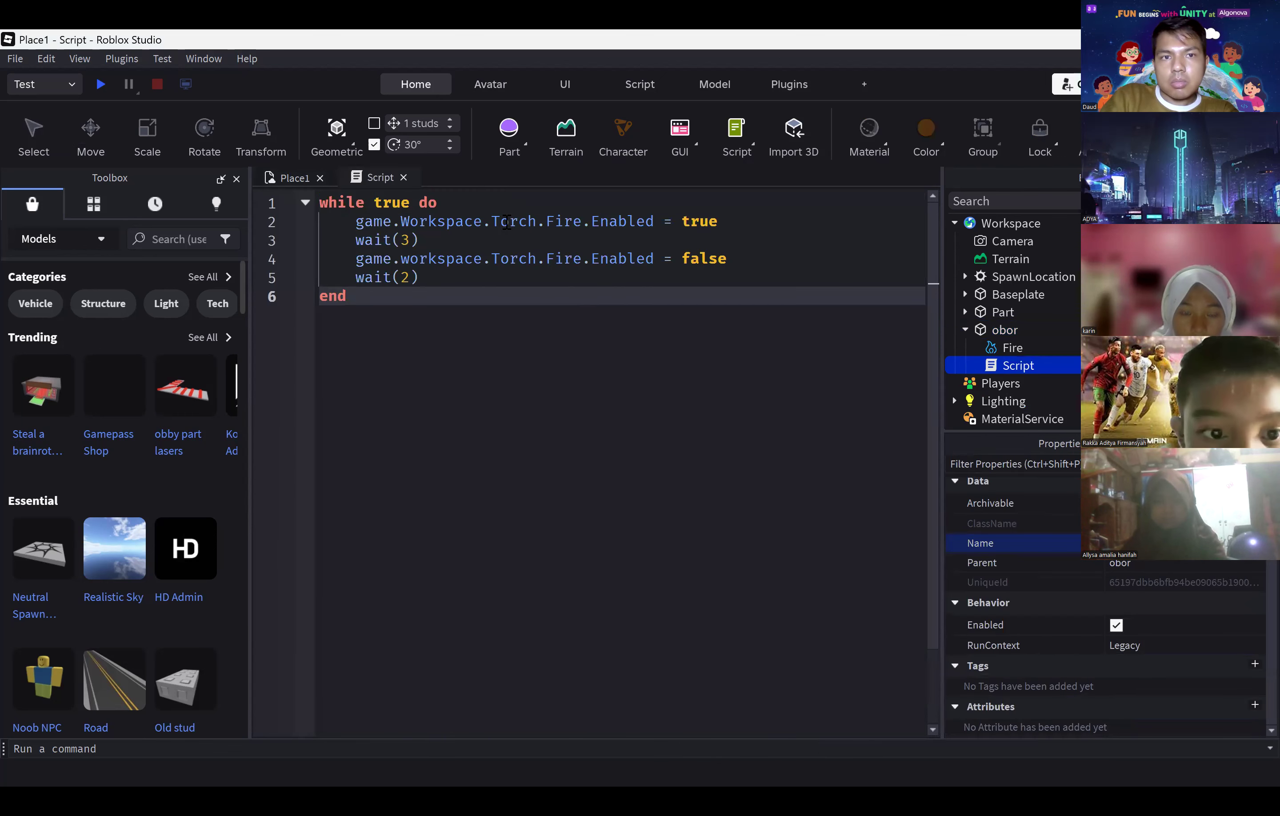
Step: Replace both Torch references in the script with obor and change the first wait to 2
double_click(507, 222)
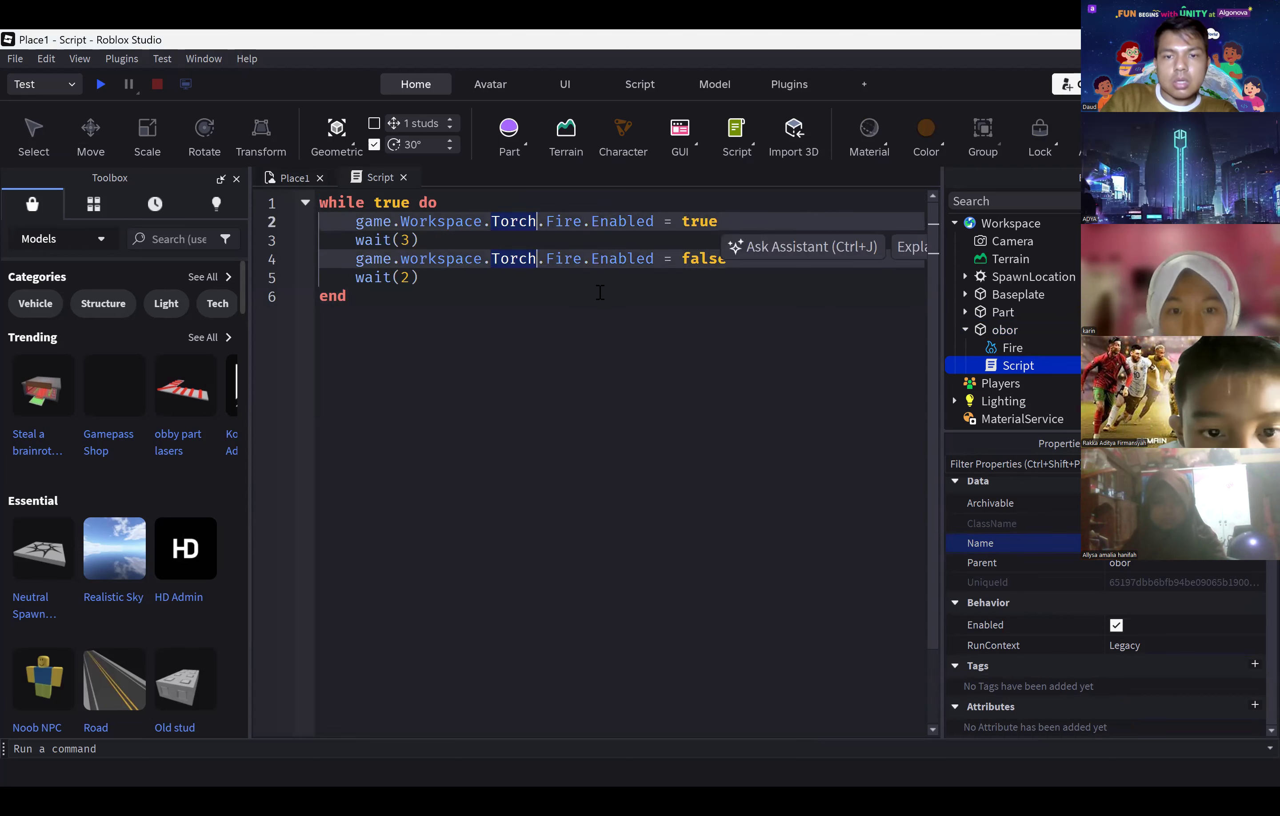
text(obor)
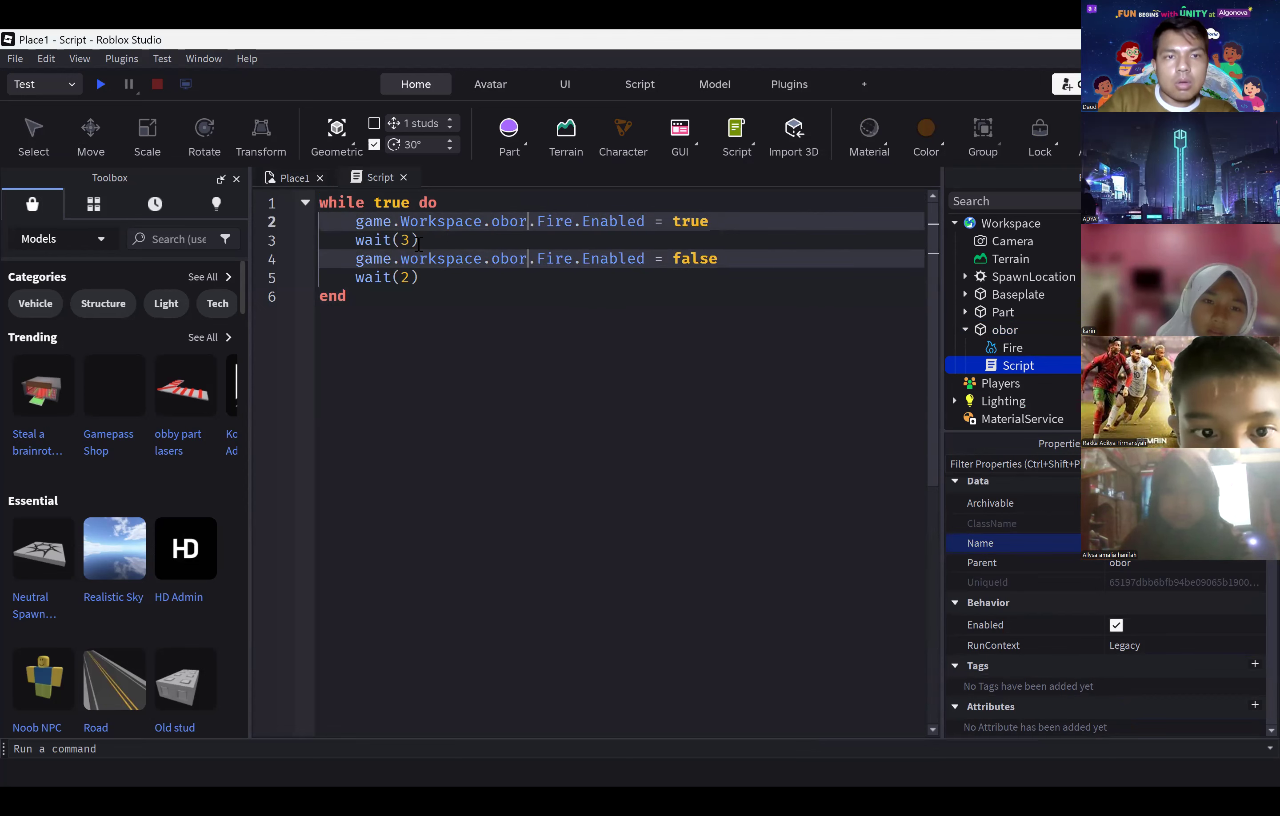
click(416, 242)
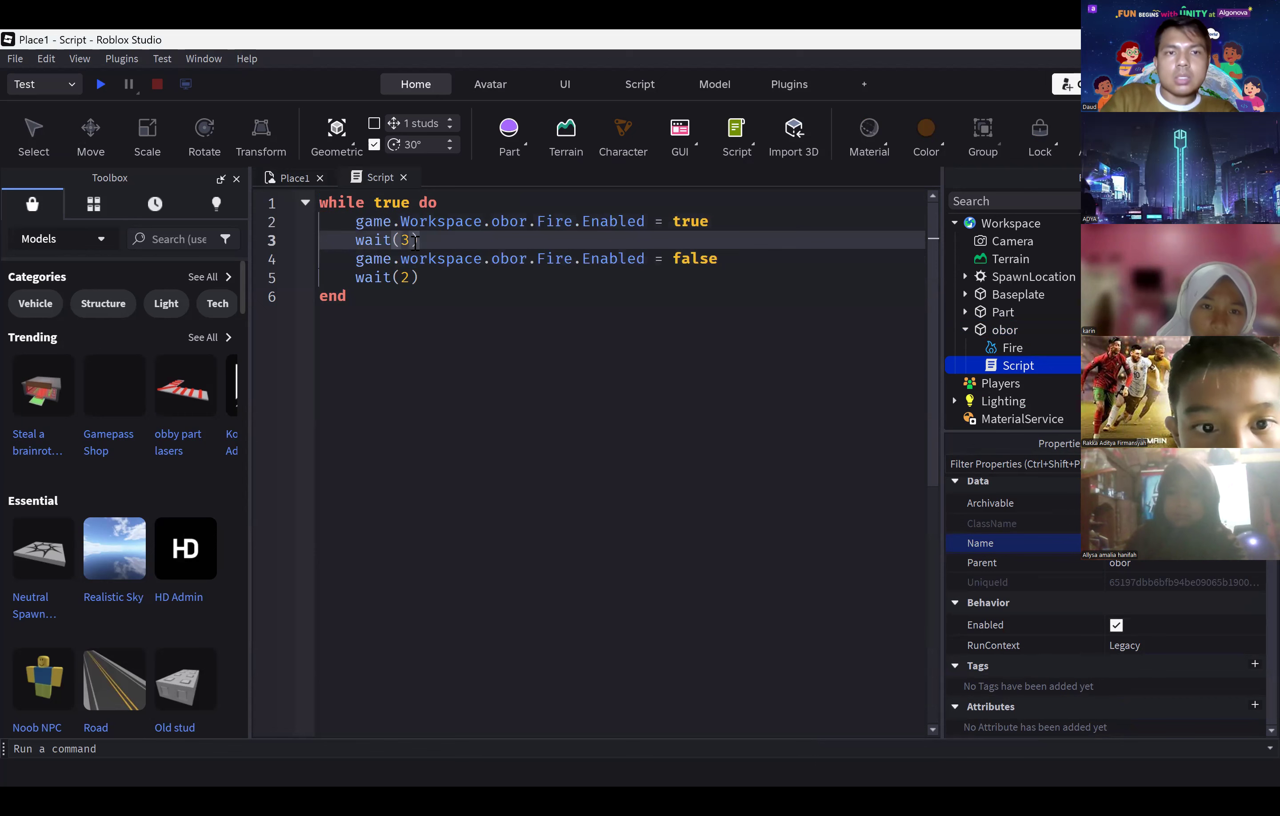
key(BackSpace)
text(2)
click(508, 259)
Step: Playtest the place, walk the character to the torch to check the blinking fire, and return to editing in the 3D view
click(101, 87)
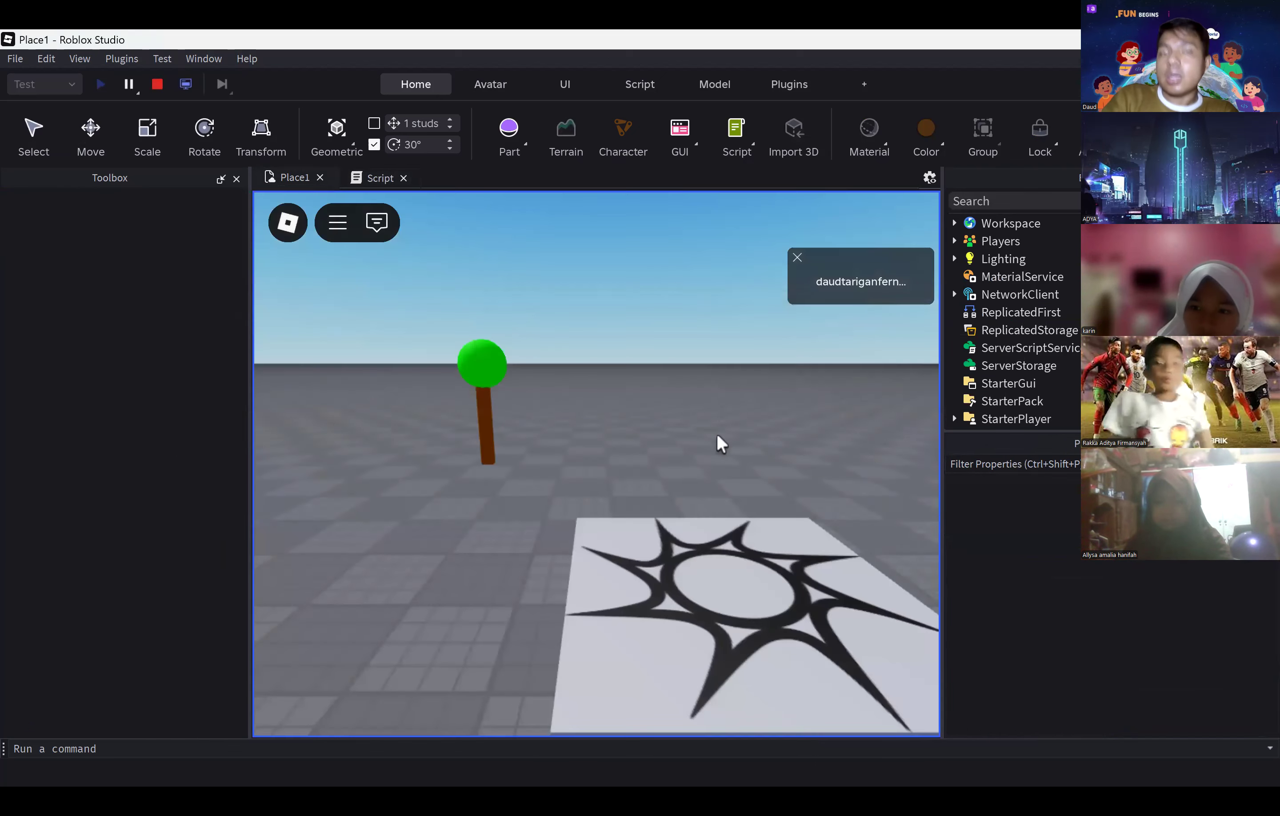
key(w)
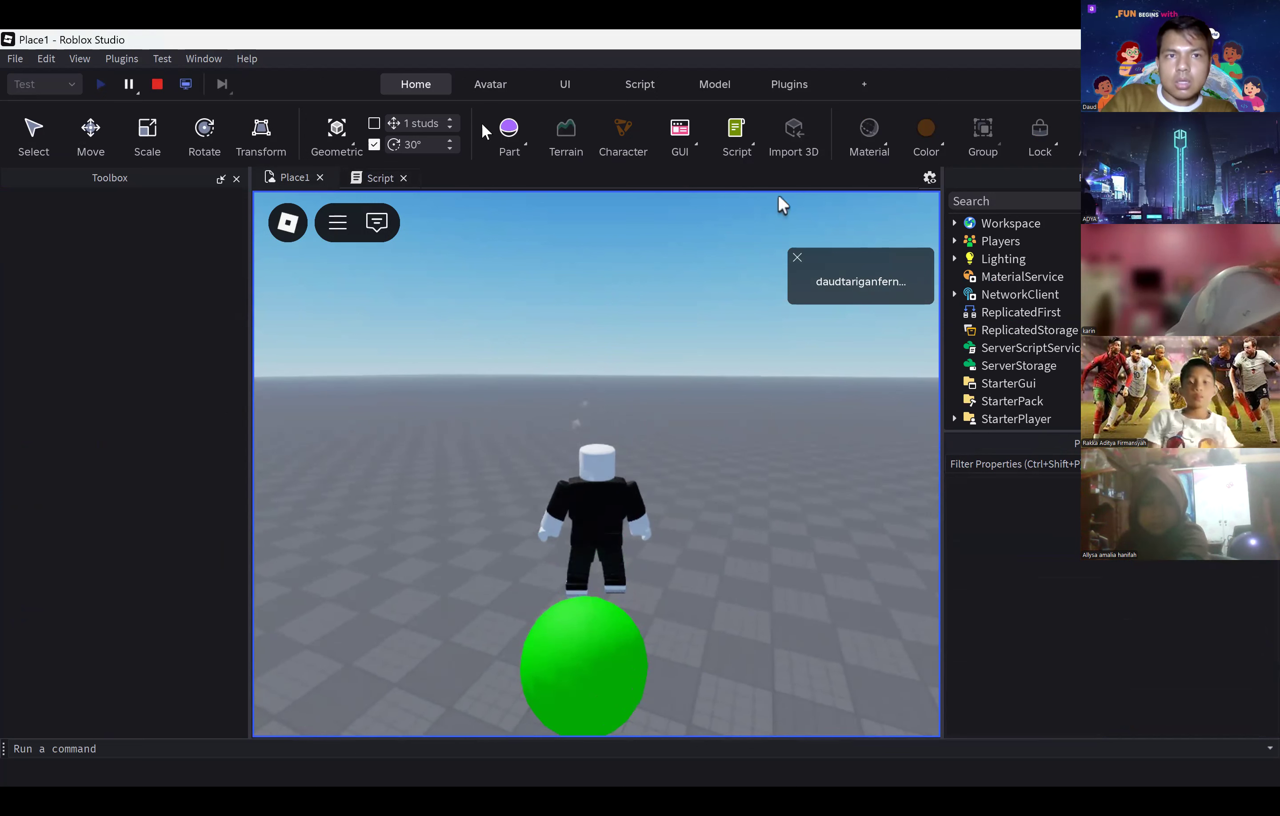
click(392, 180)
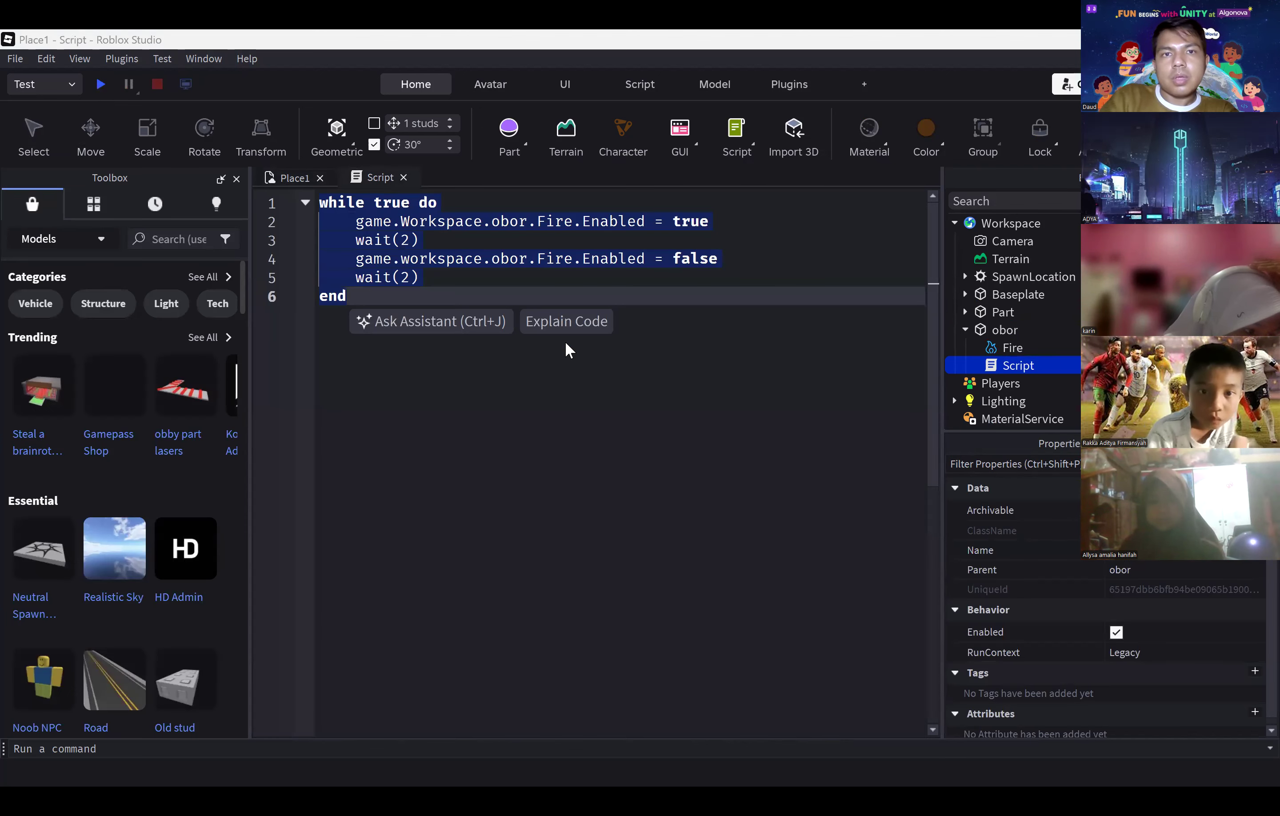
key(ctrl+Tab)
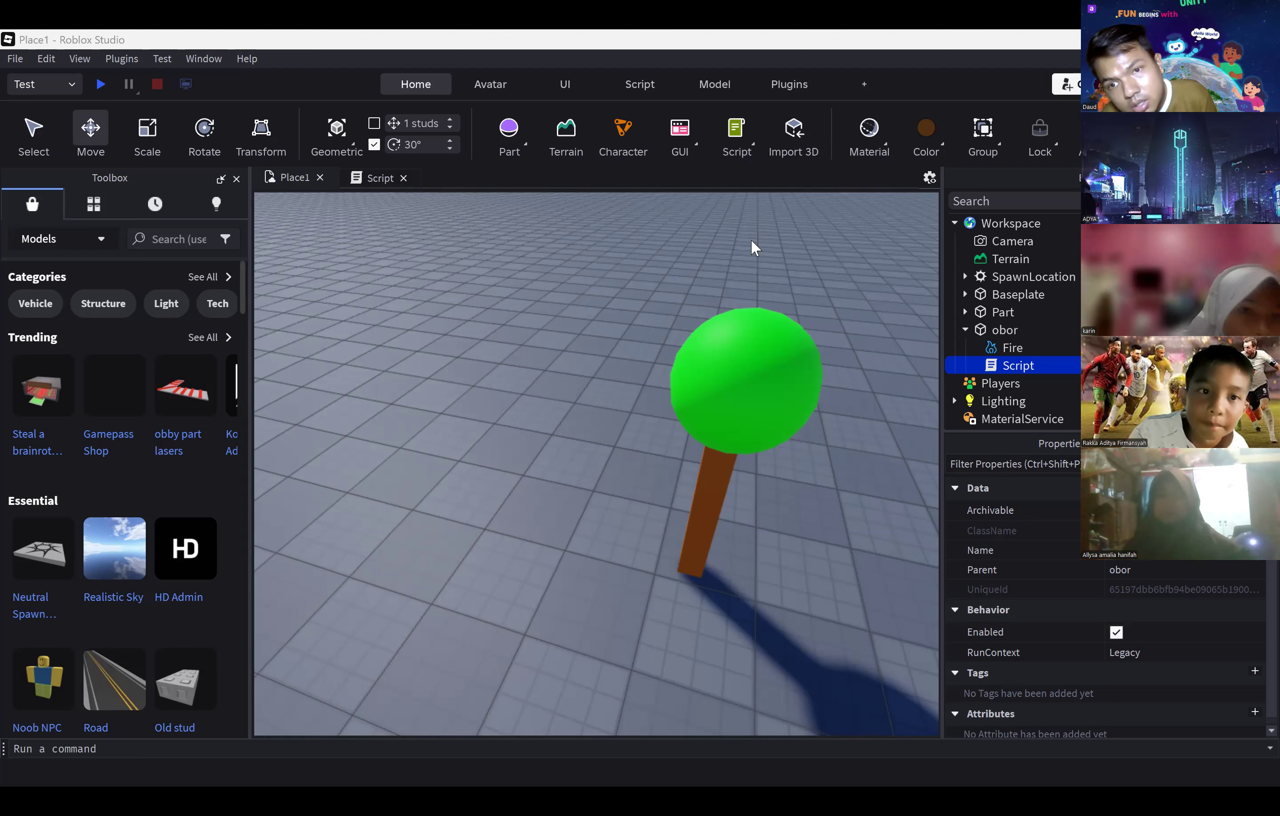
mouse_move(1020, 331)
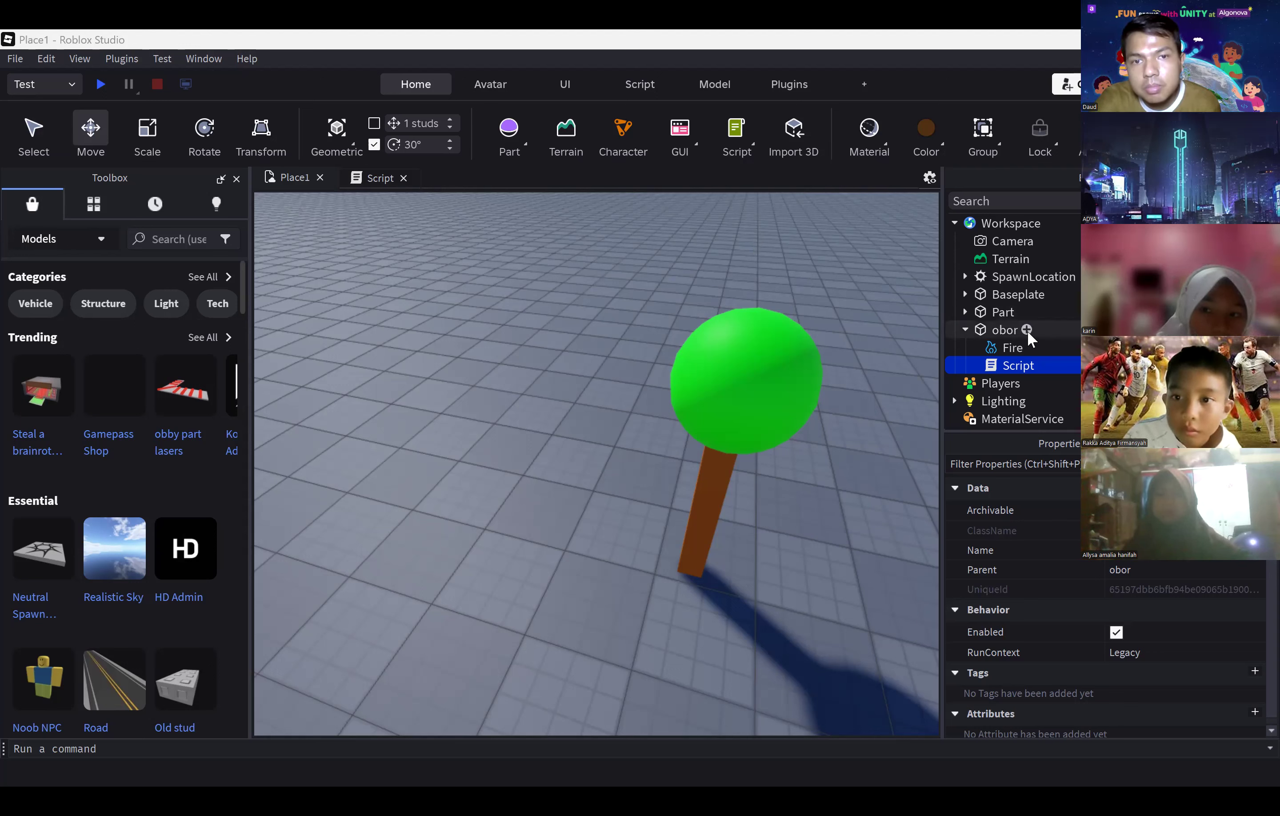
click(1026, 329)
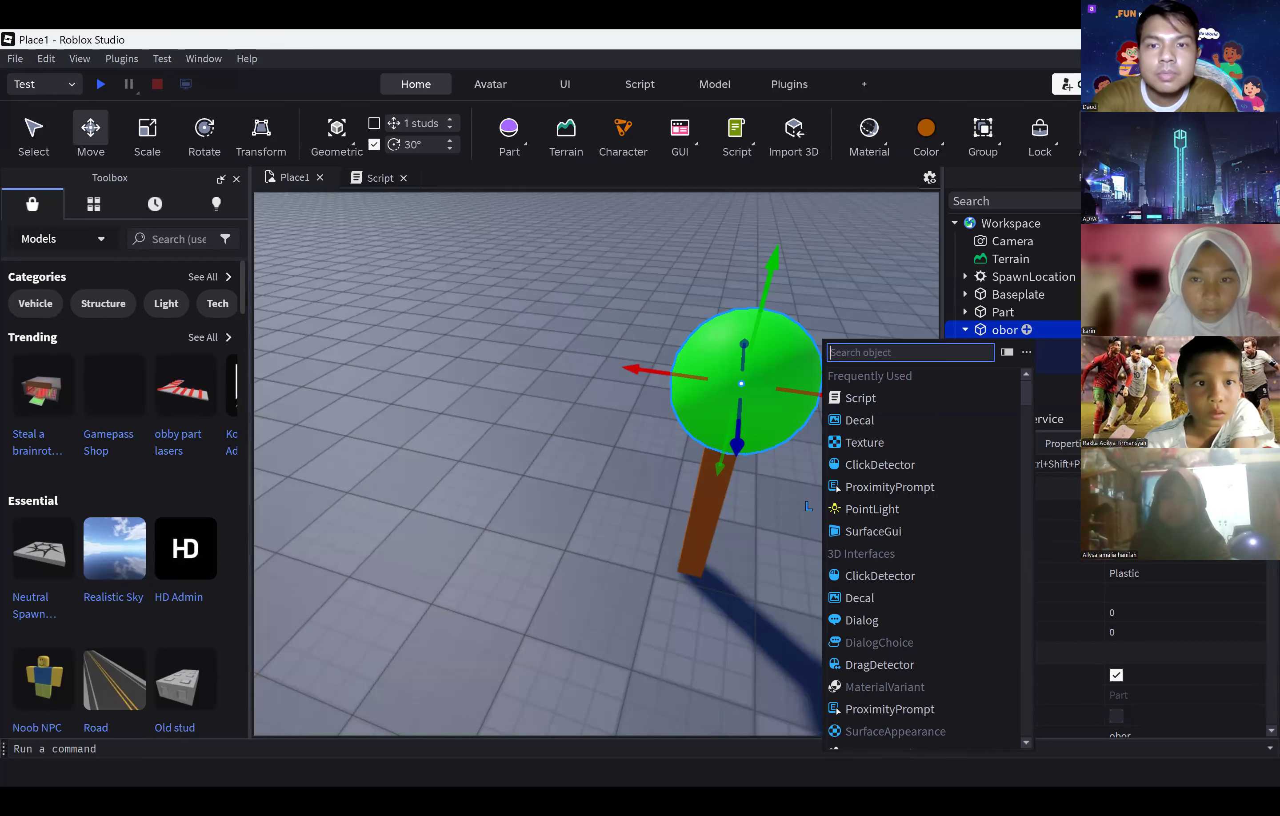
click(911, 271)
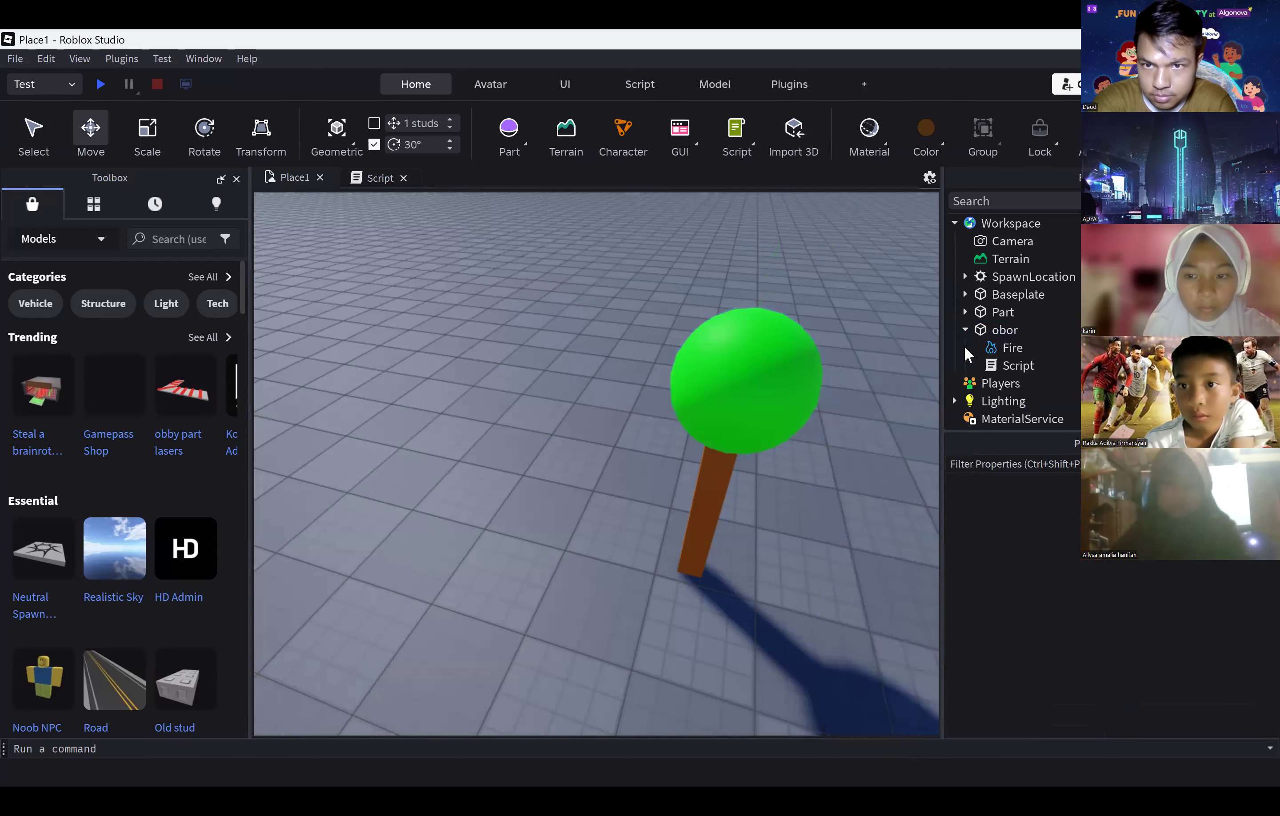
click(990, 348)
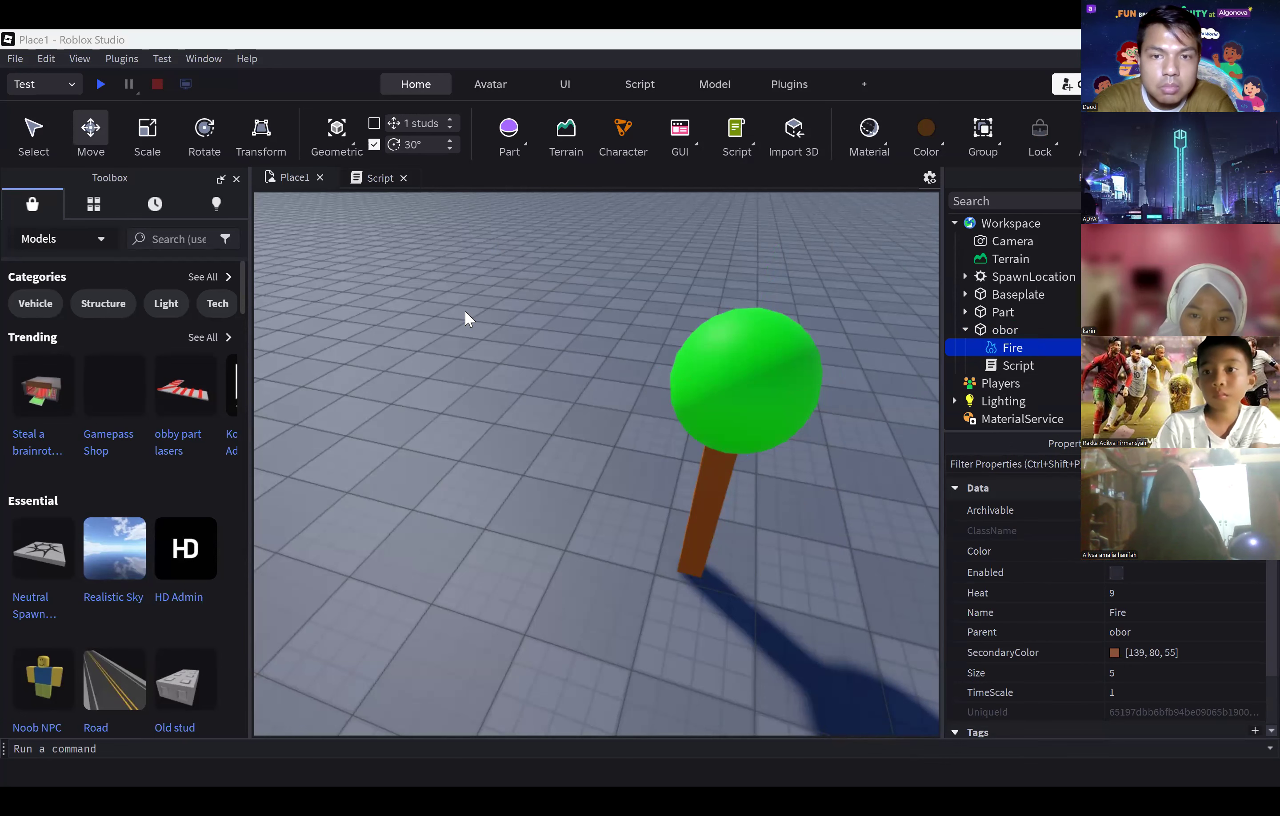
Step: Insert a sphere part on the empty floor beside the torch and raise it about 7.9 studs
scroll(545, 457, up, 5)
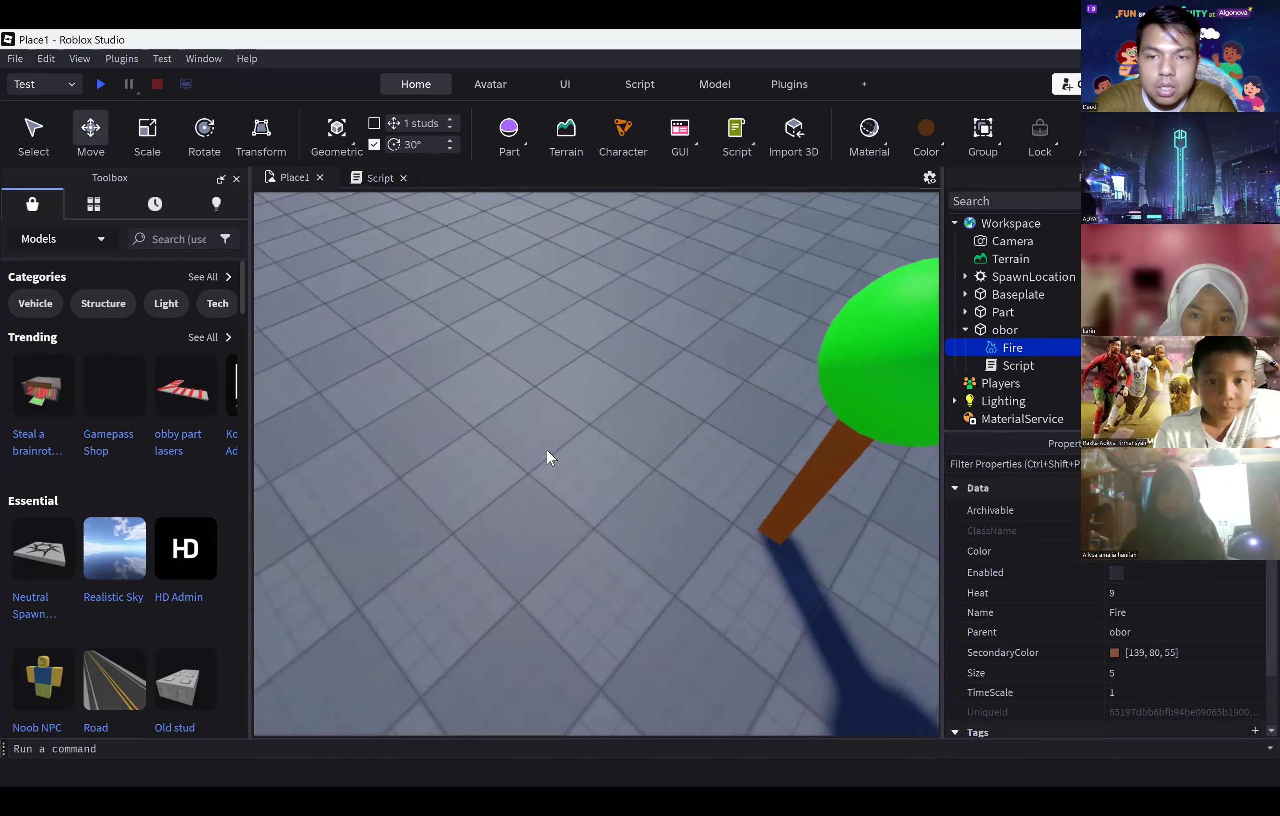
scroll(547, 451, up, 2)
scroll(547, 451, down, 3)
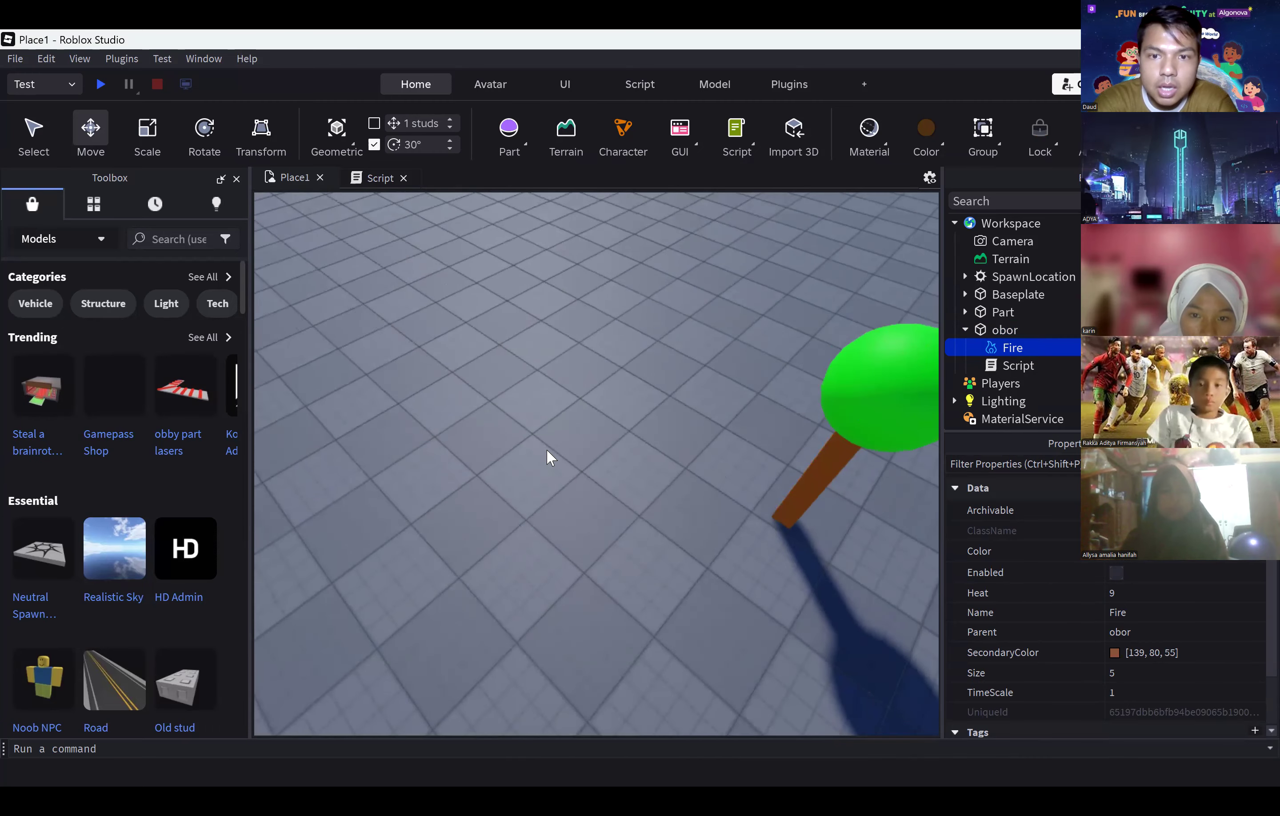
scroll(550, 457, up, 1)
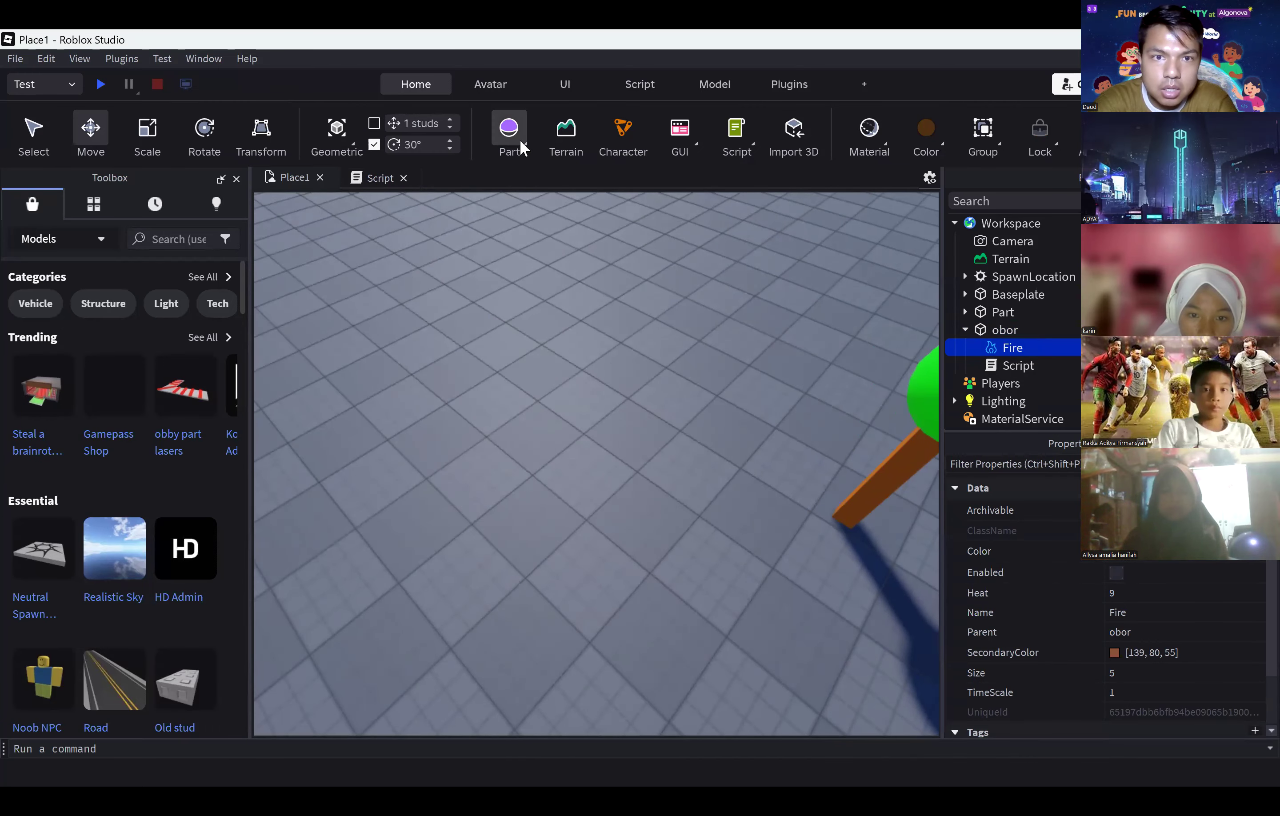
click(521, 141)
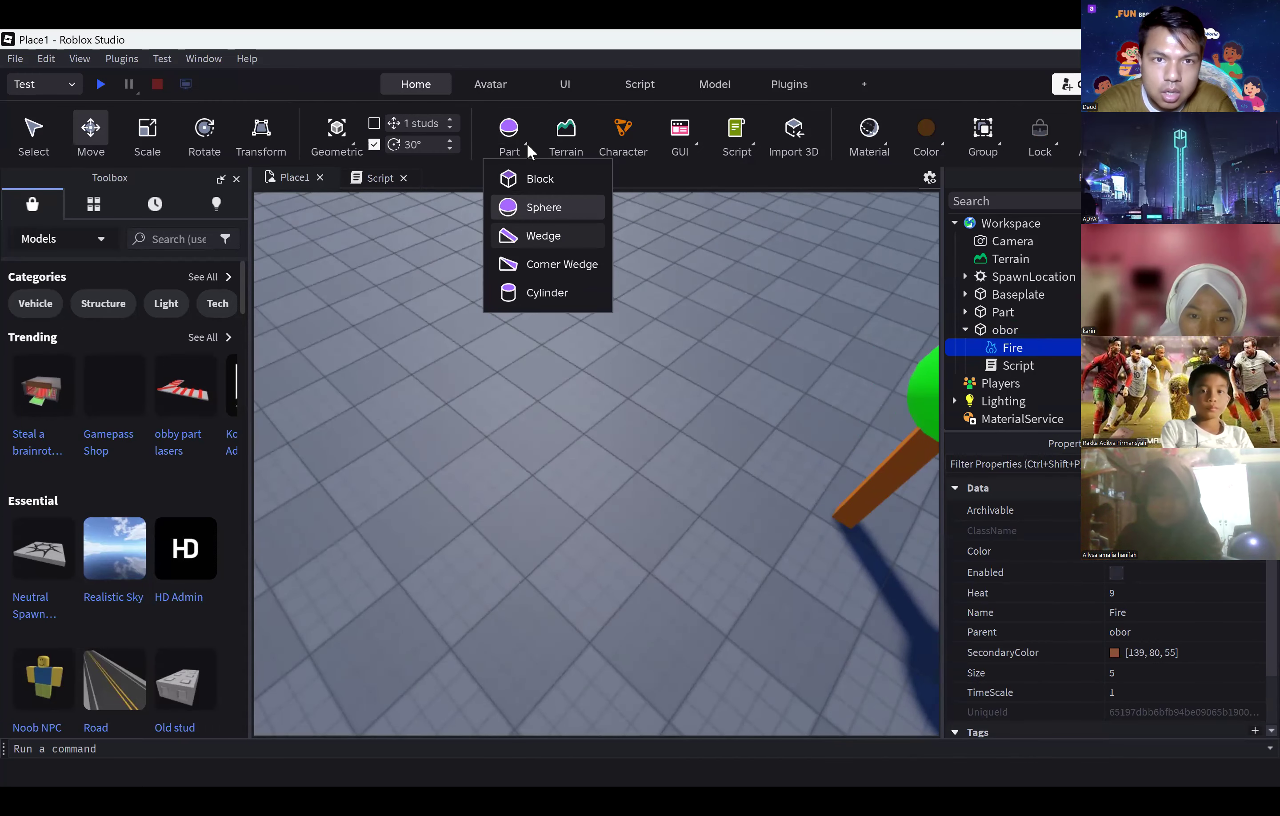
click(543, 208)
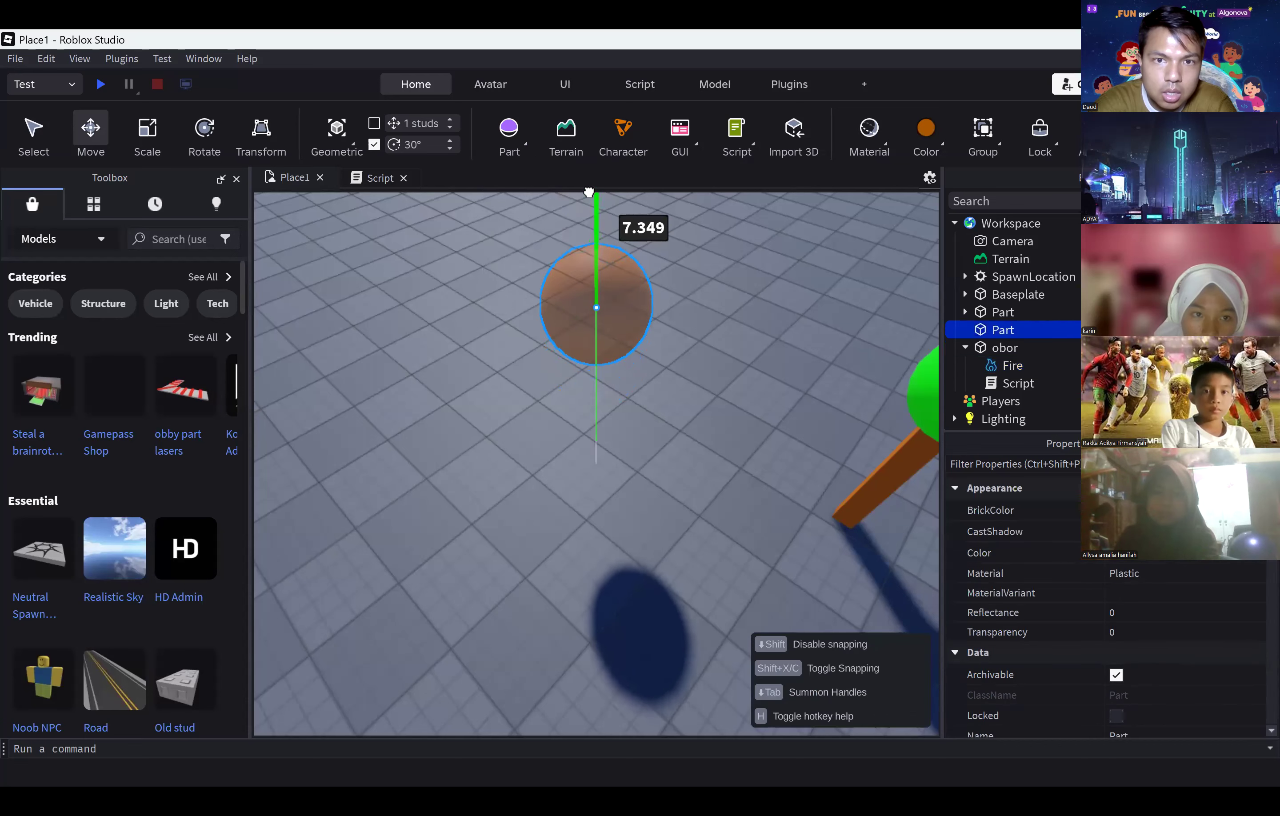
Step: Insert a cylinder beneath the new sphere and scale it into a tall, thin torch handle reaching up to the sphere
click(526, 141)
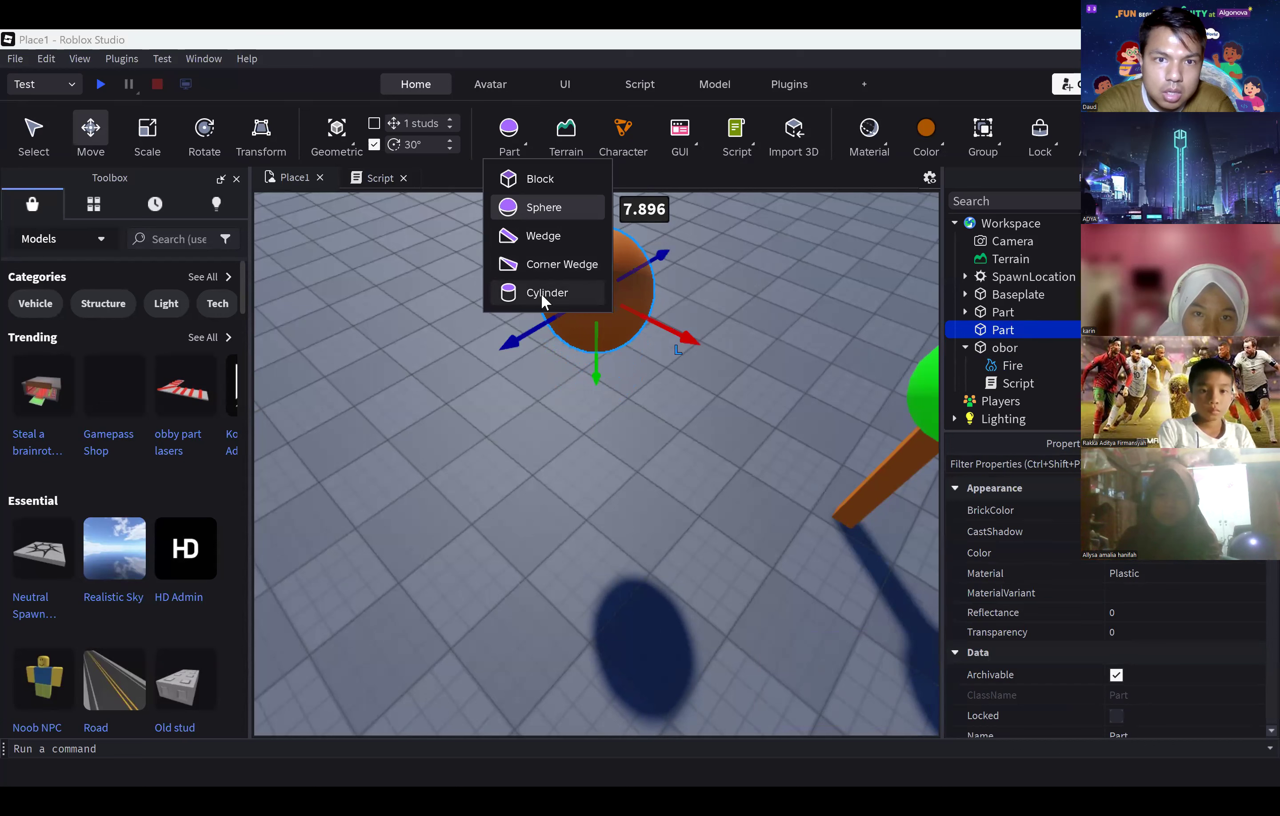
click(540, 293)
click(158, 132)
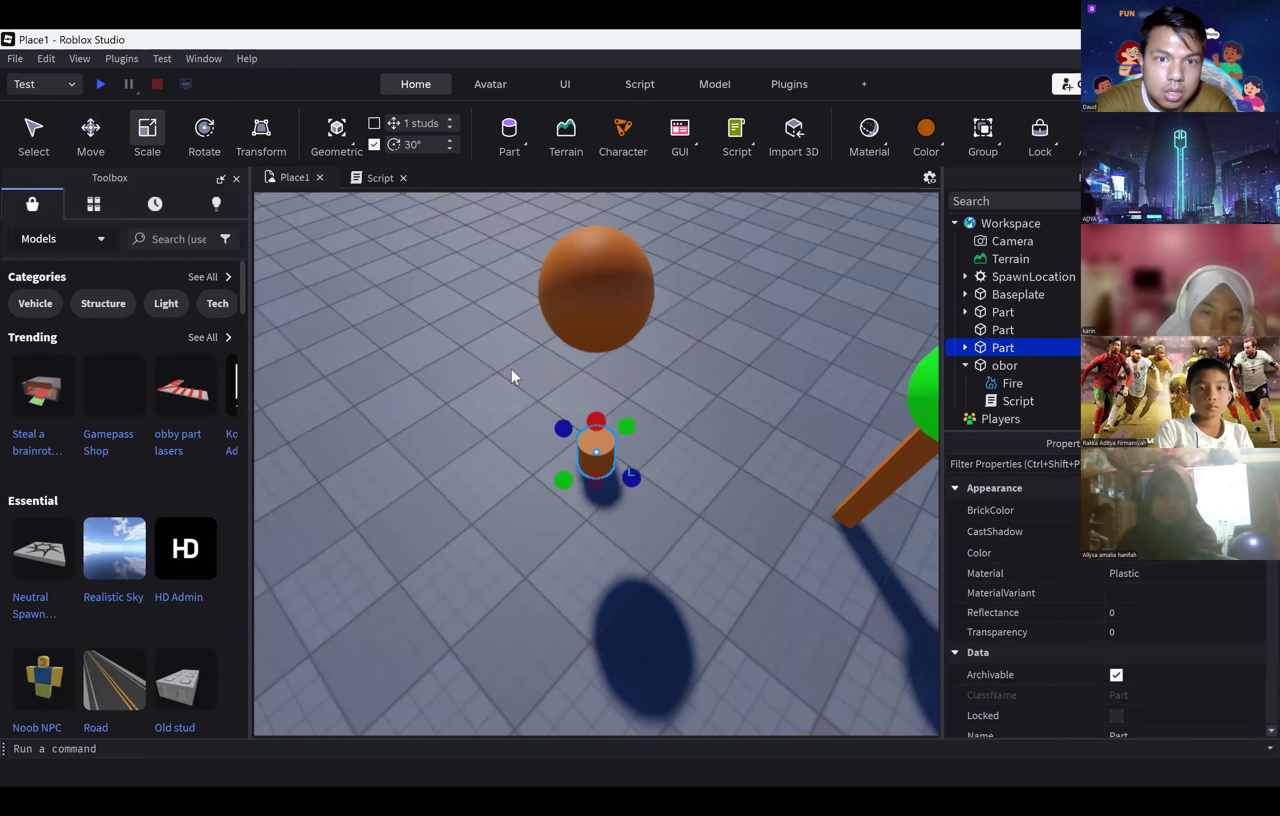
drag(594, 420, 595, 329)
drag(634, 442, 620, 434)
Step: Move the new sphere down and sideways until it sits centred on top of the cylinder handle
click(601, 288)
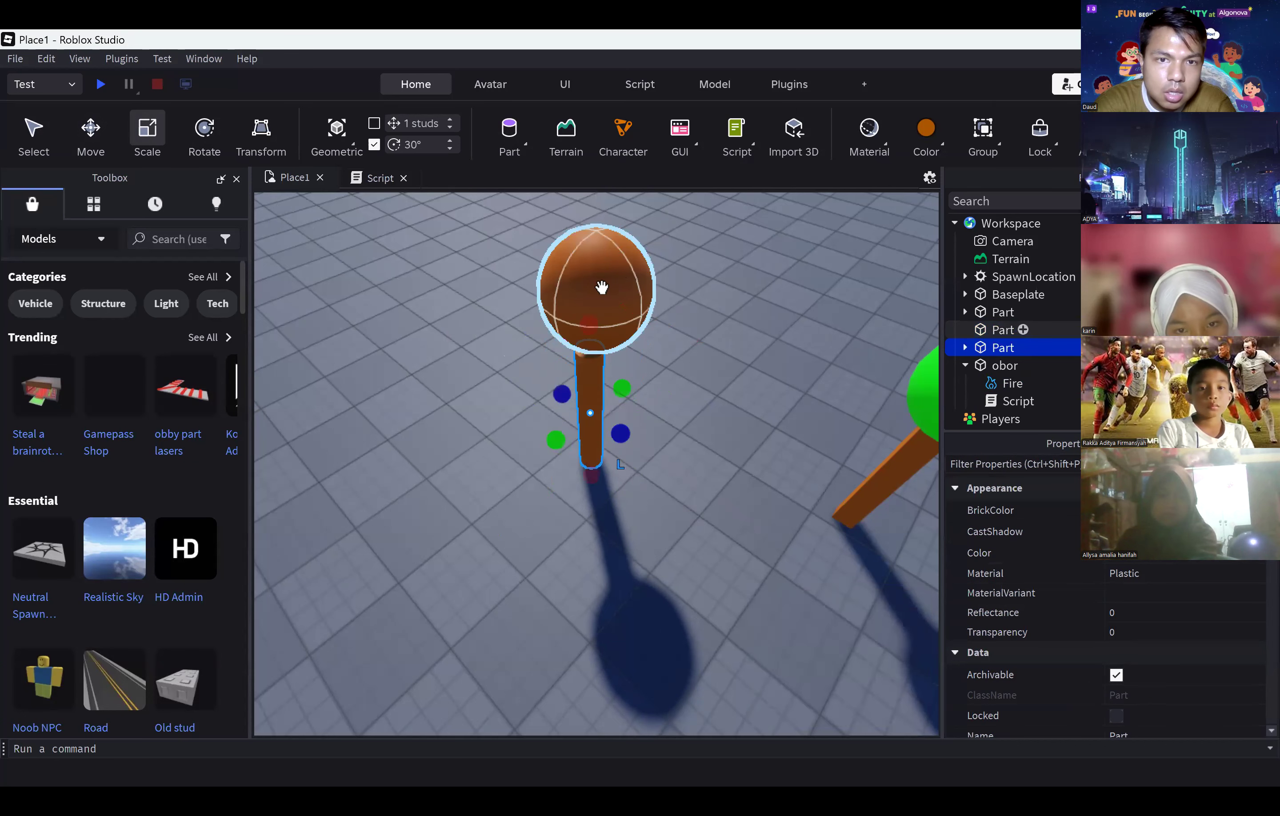
click(91, 129)
drag(598, 348, 601, 359)
scroll(667, 359, up, 4)
right_drag(668, 359, 667, 318)
drag(614, 471, 607, 510)
key(ctrl+z)
drag(542, 406, 504, 377)
scroll(642, 357, up, 1)
right_drag(642, 358, 477, 340)
drag(481, 290, 509, 302)
right_drag(618, 293, 678, 424)
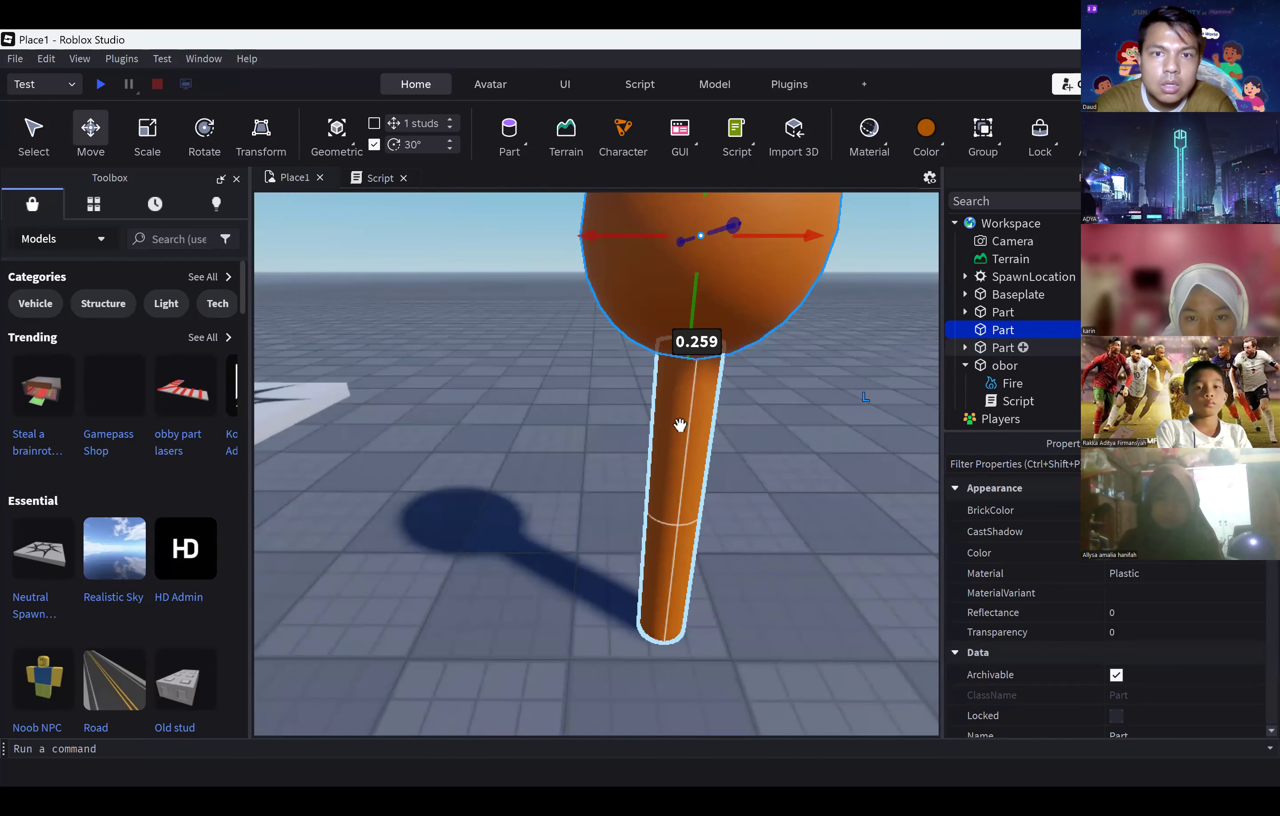
Step: Colour the new torch's cylinder handle bright green
click(678, 424)
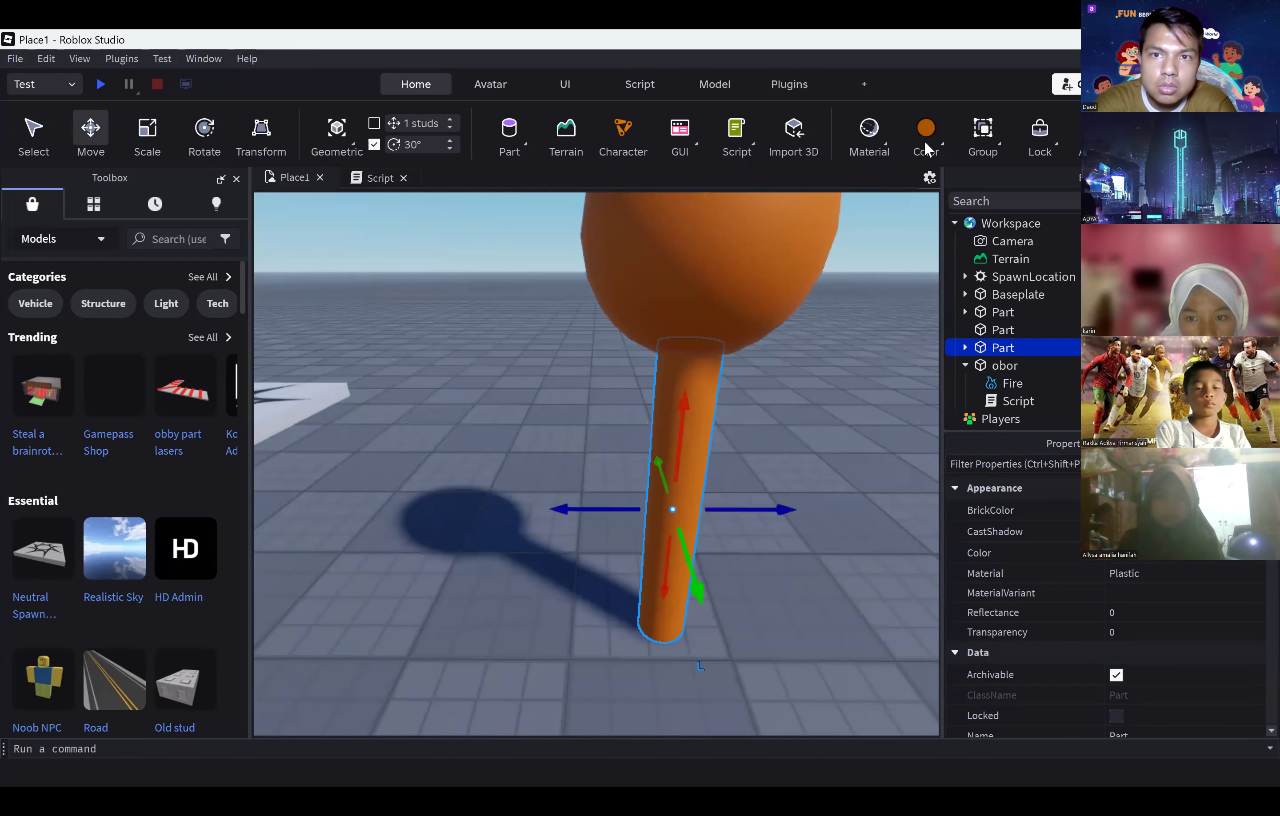
click(941, 144)
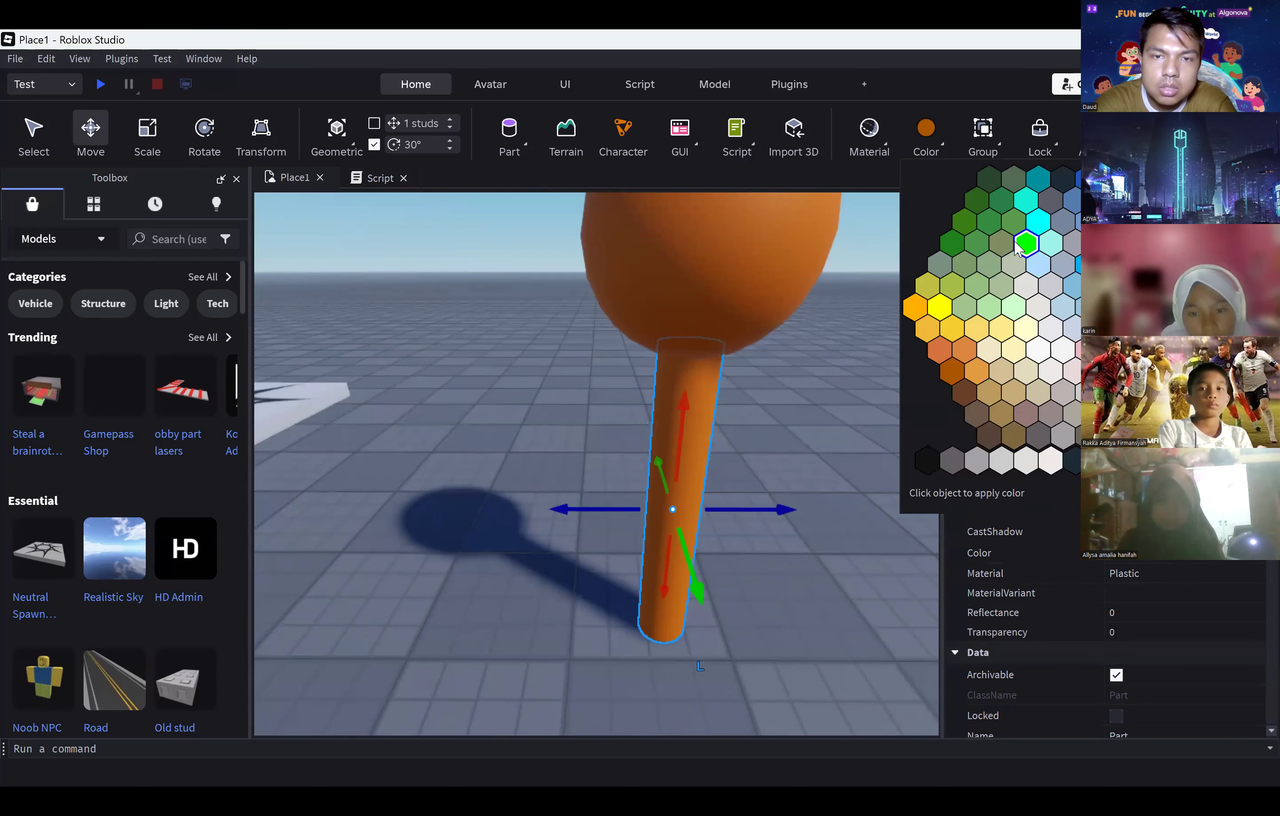
click(1015, 244)
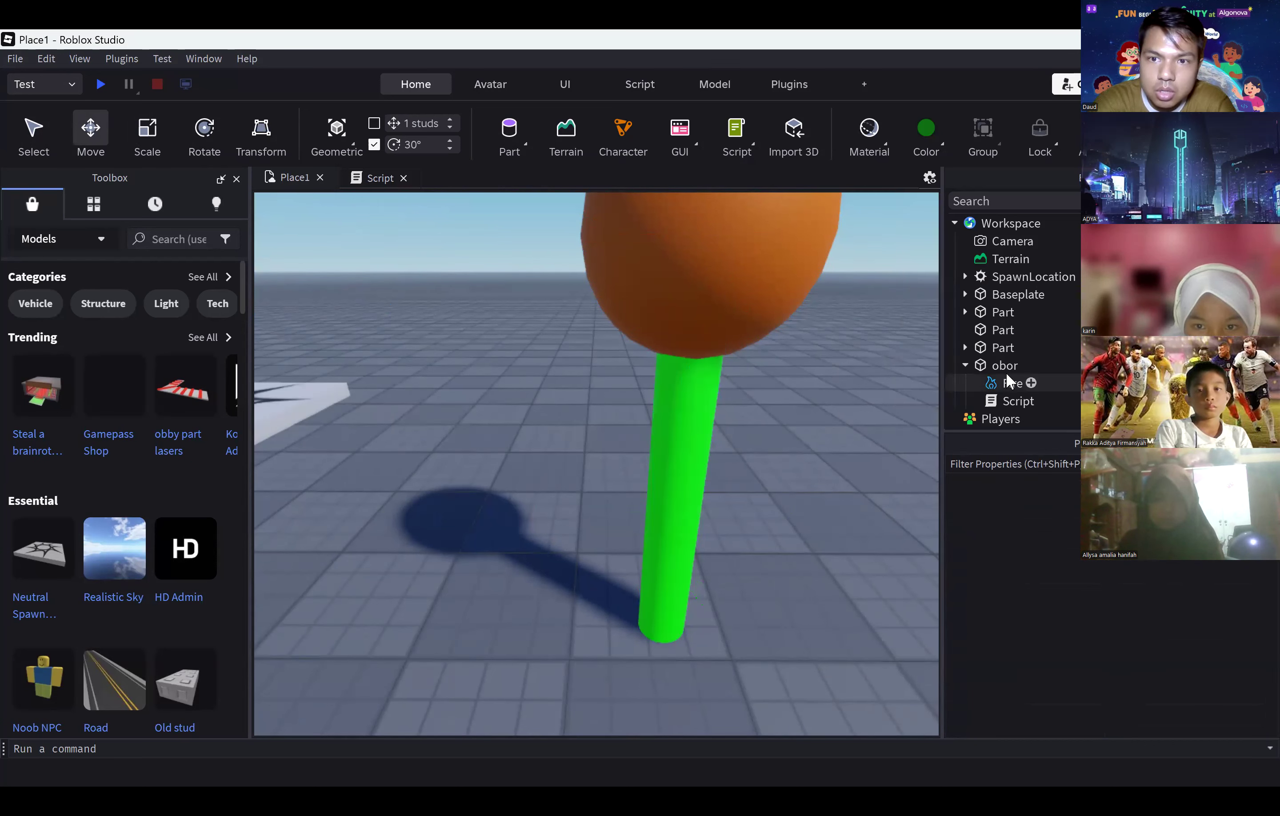
Step: Rename the new orange sphere part to obor2
click(793, 272)
right_click(1000, 331)
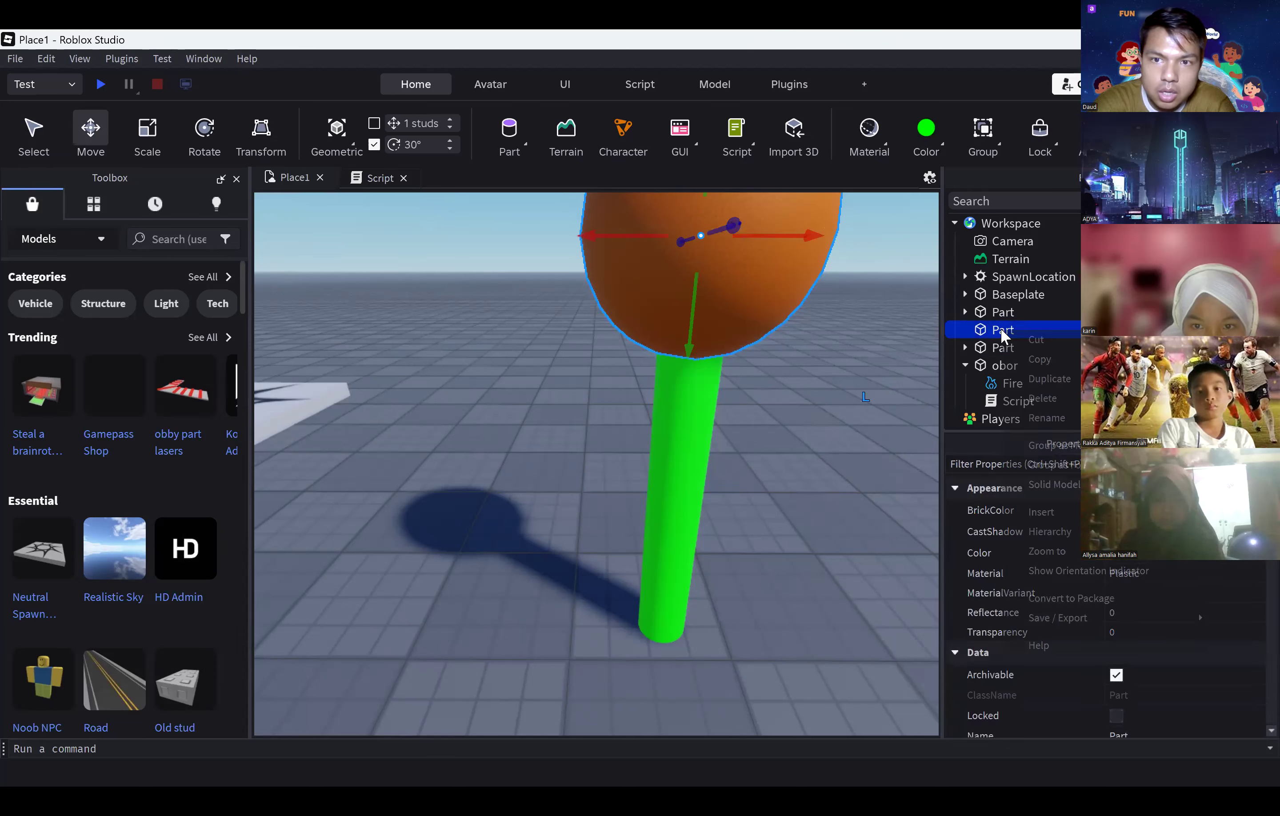
click(1046, 418)
text(obor2)
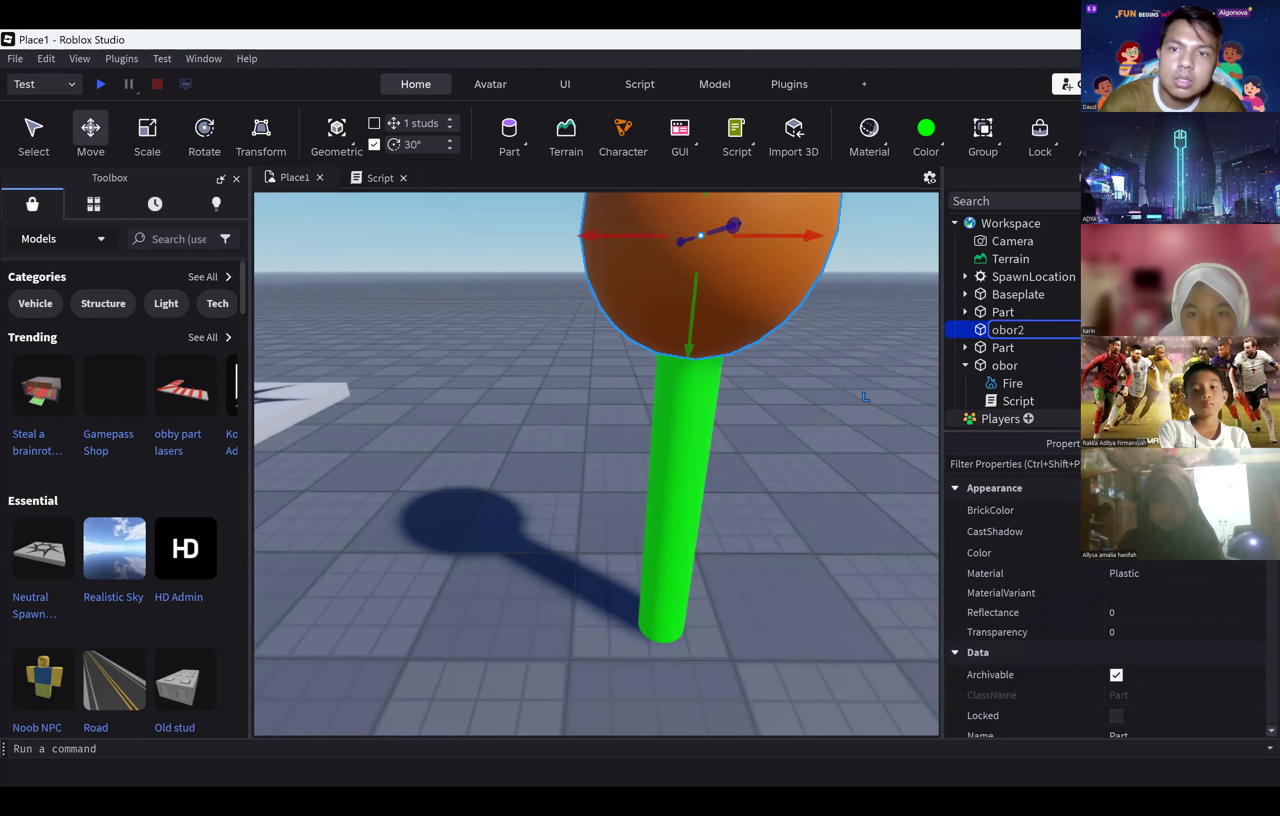
key(Return)
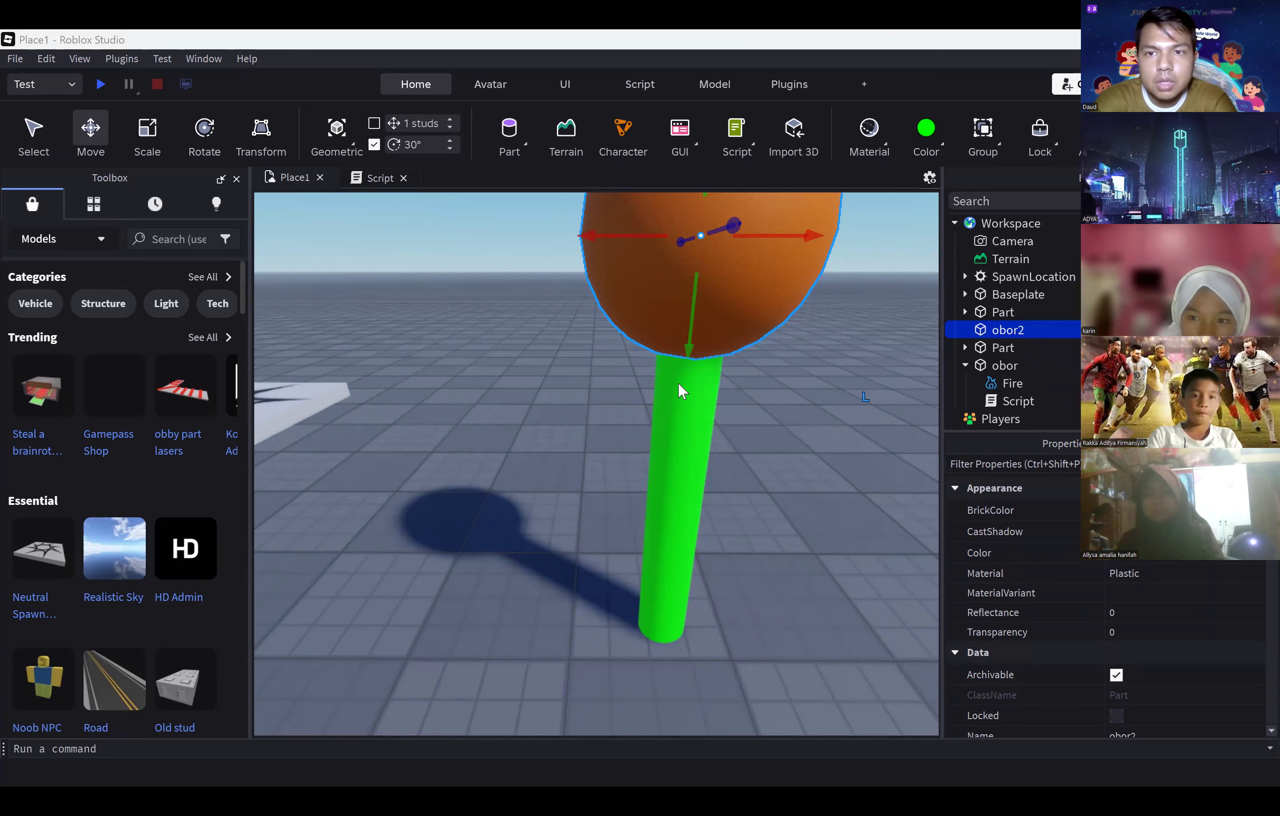
Step: Add a Fire effect to the obor2 sphere and disable it so the torch starts unlit
click(1031, 329)
text(fire)
key(Return)
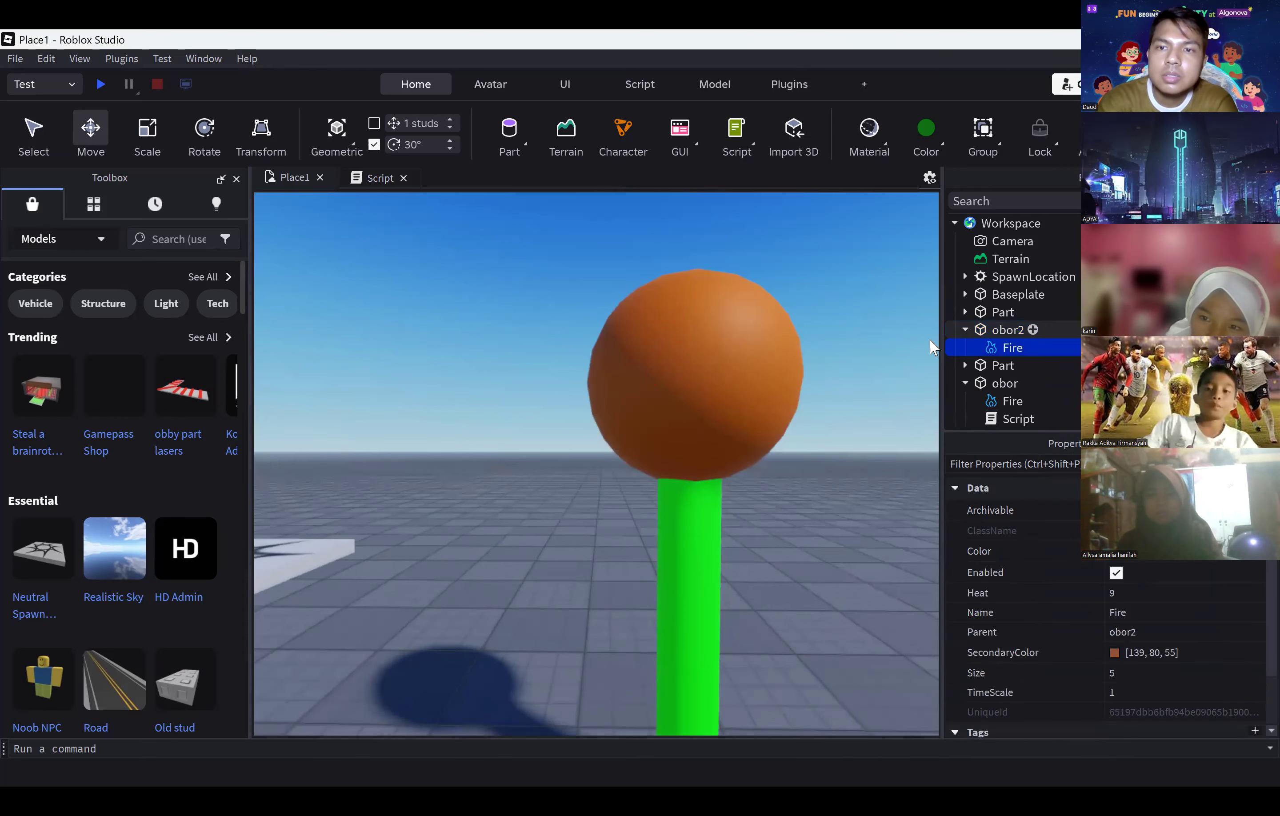
right_drag(744, 301, 747, 300)
scroll(746, 296, down, 5)
key(d)
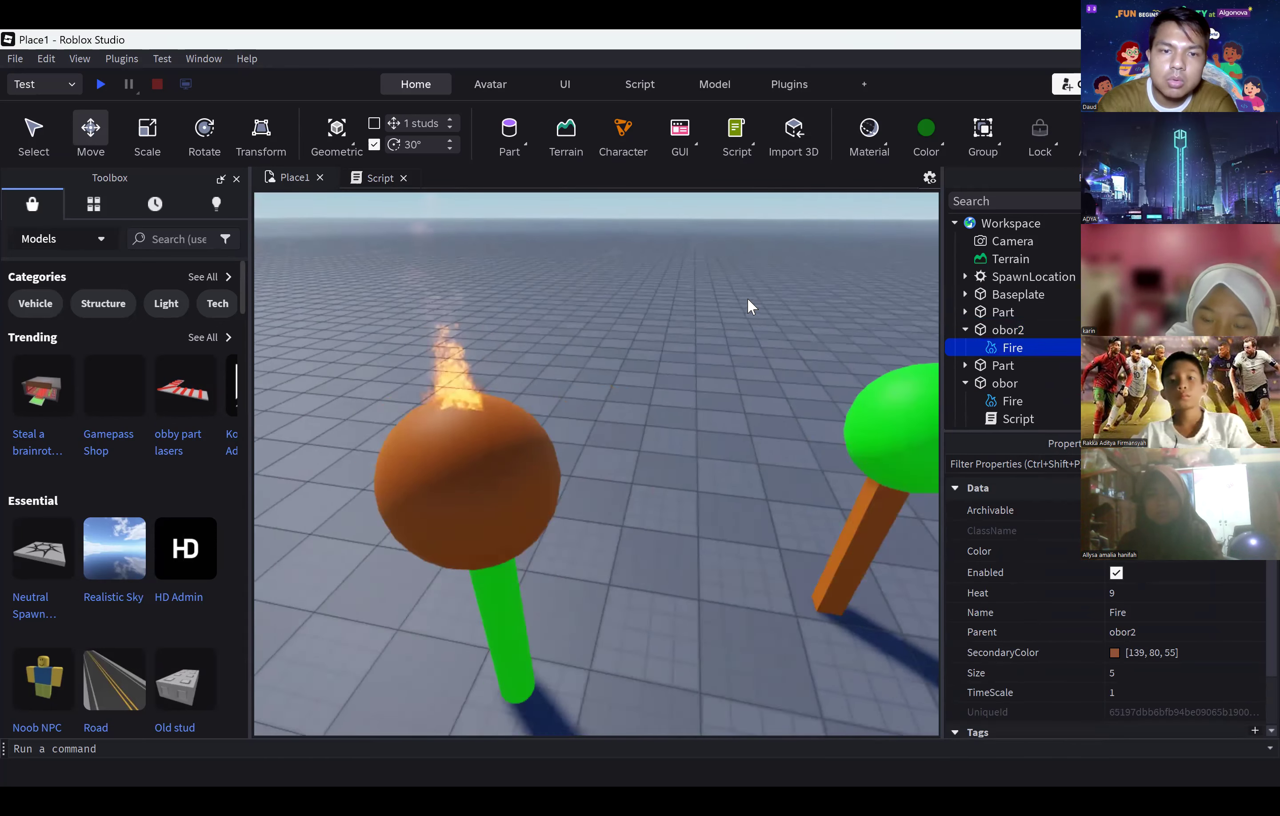
key(s)
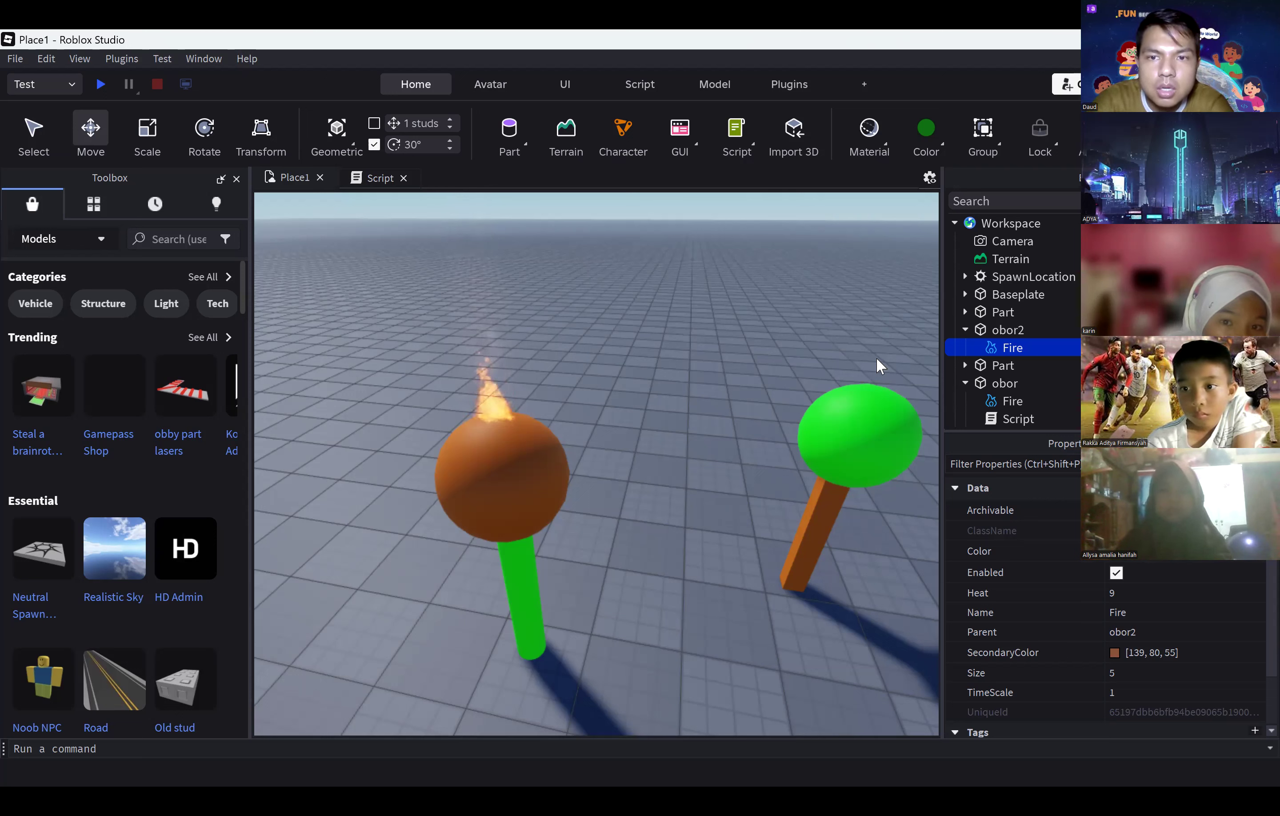
click(1114, 574)
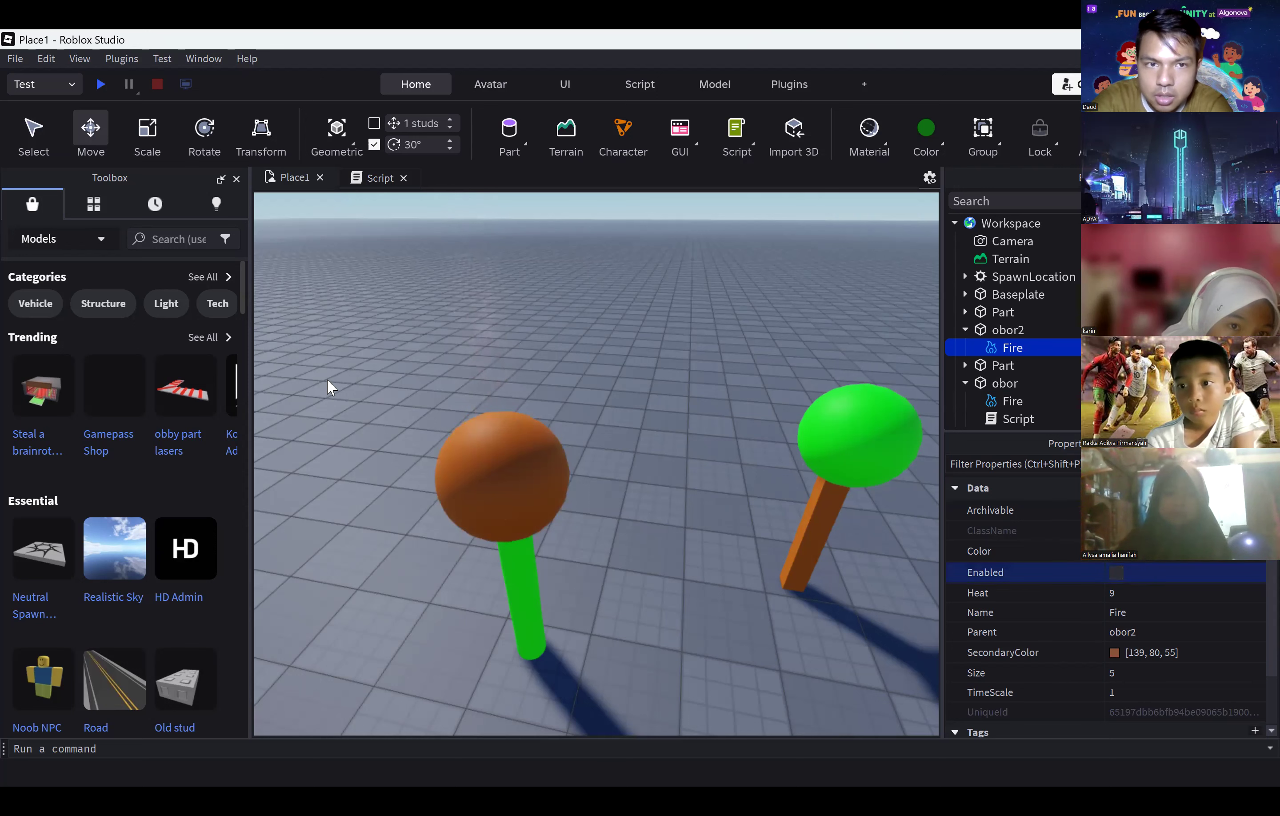
Step: Add a Script to obor2 containing onTouch and onTouchEnded functions that enable Torch.Fire and disable it after wait(3), connected to Area's Touched and TouchEnded
click(1029, 330)
click(873, 396)
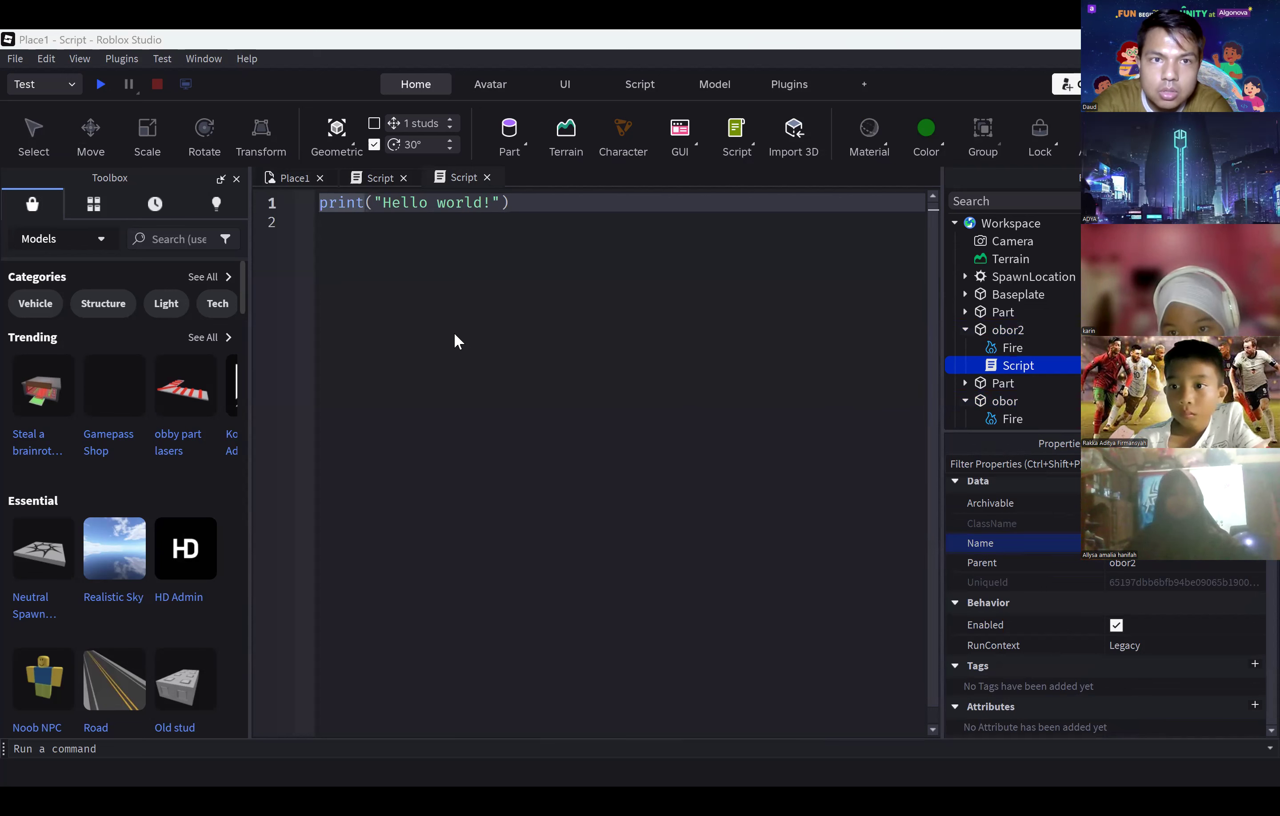
key(ctrl+a)
text(function onTouch(who) 	game.Workspace.Torch.Fire.Enabled = true end function onTouchEnded(who) 	wait(3) 	game.Workspace.Torch.Fire.Enabled = false end game.workspace.Area.Touched:Connect(onTouch) game.workspace.Area.TouchEnded:Connect(onTouchEnded))
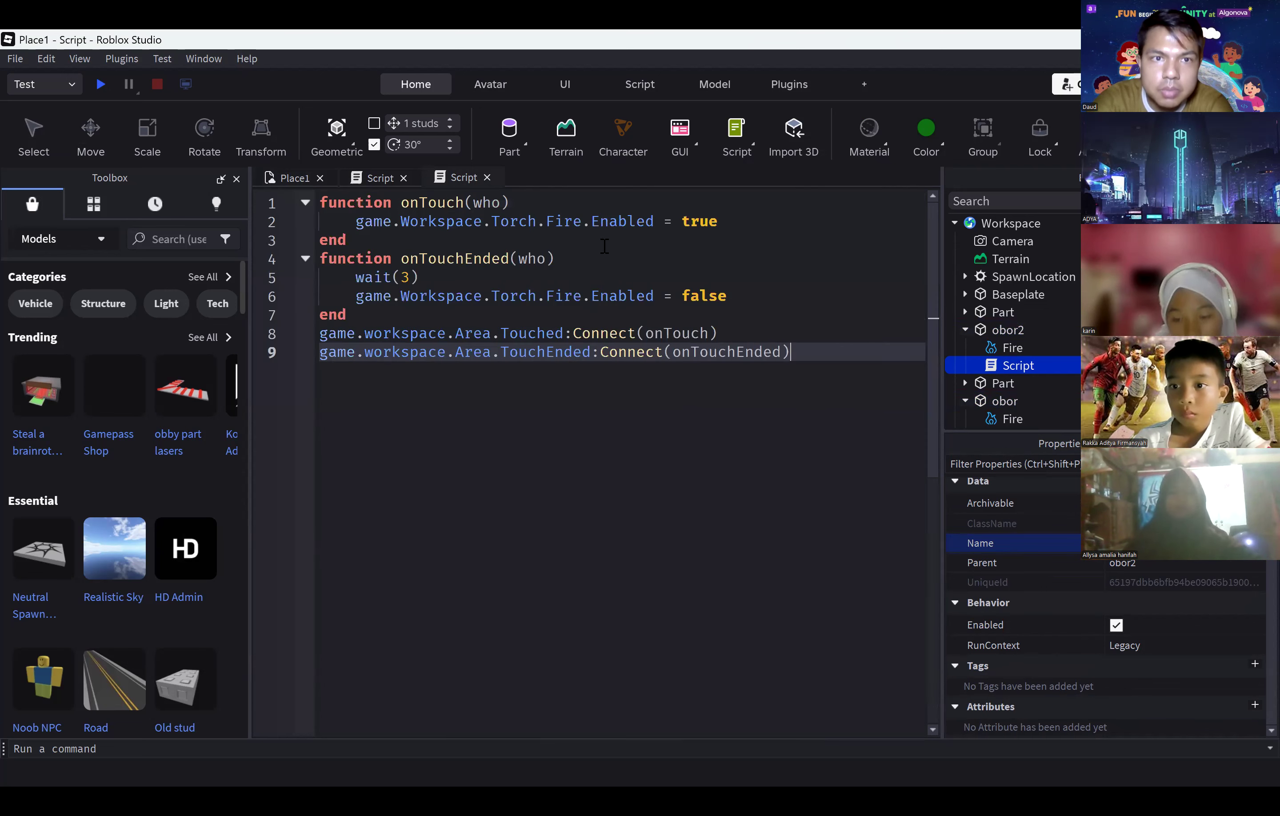
Step: Replace both occurrences of Torch in the new script with obor2
double_click(537, 221)
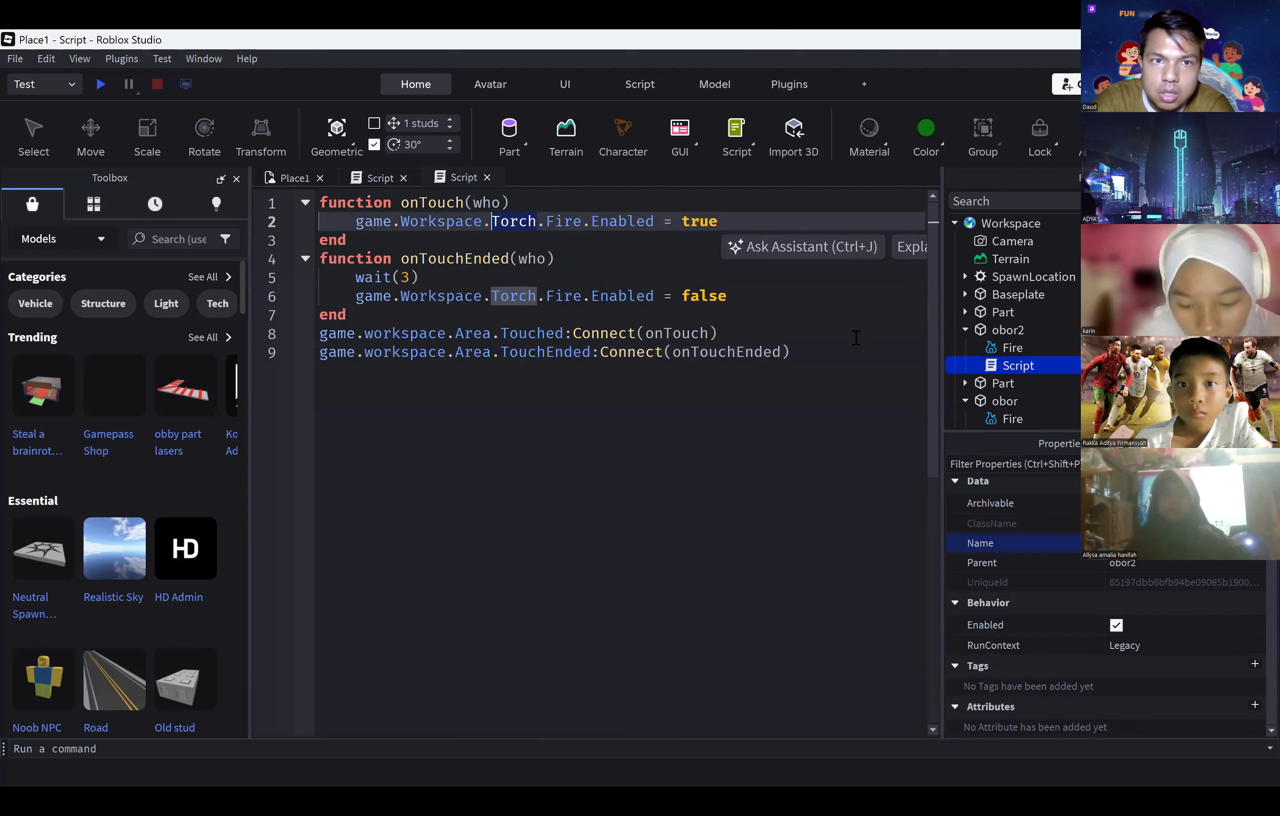
key(ctrl+d)
text(obor2)
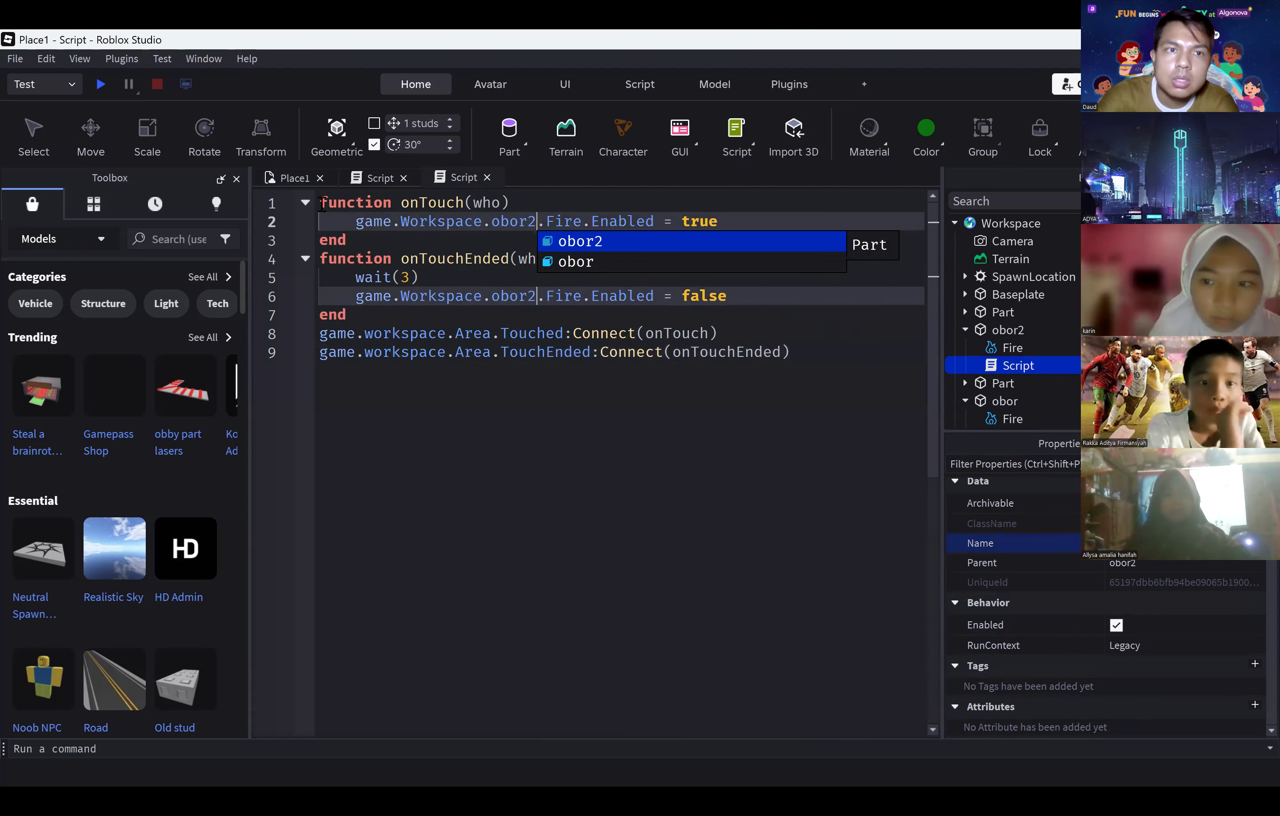
click(281, 177)
drag(402, 366, 661, 679)
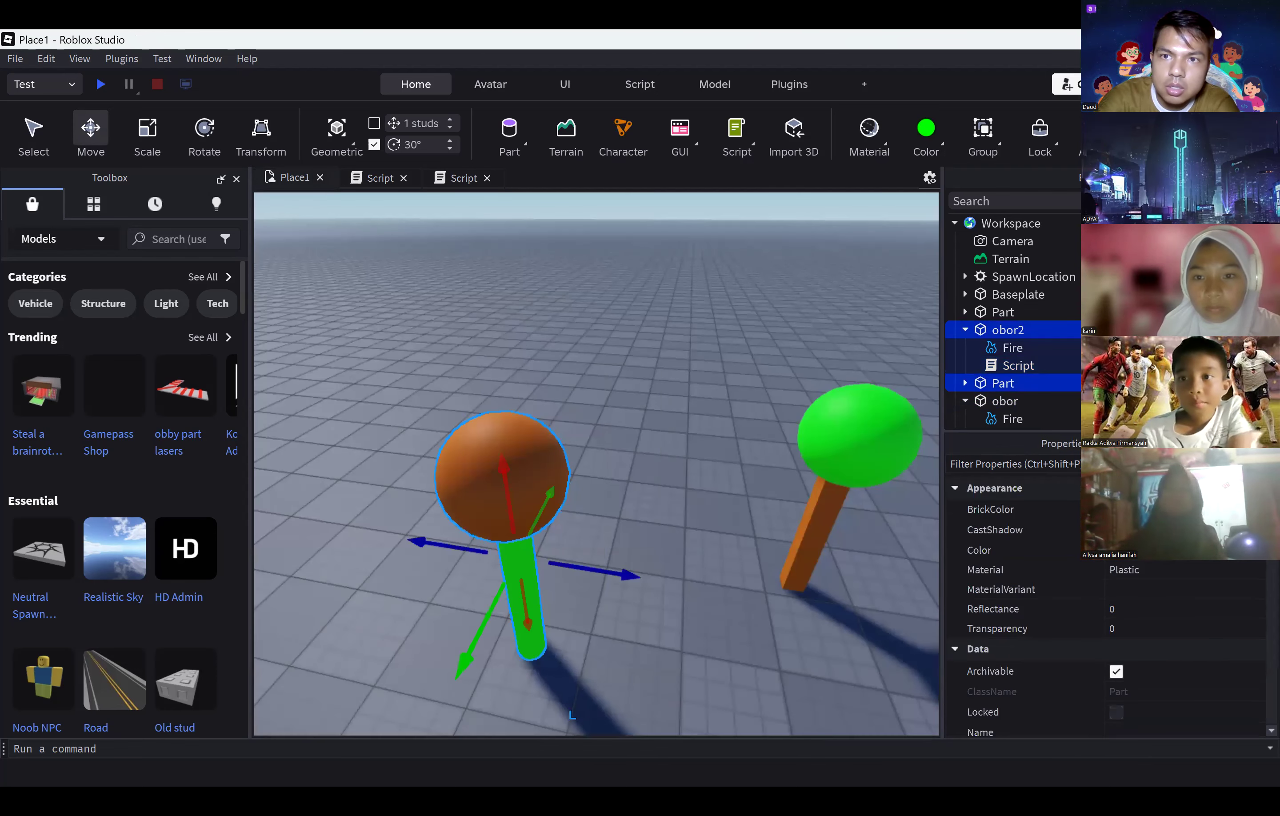
click(462, 177)
key(ctrl+a)
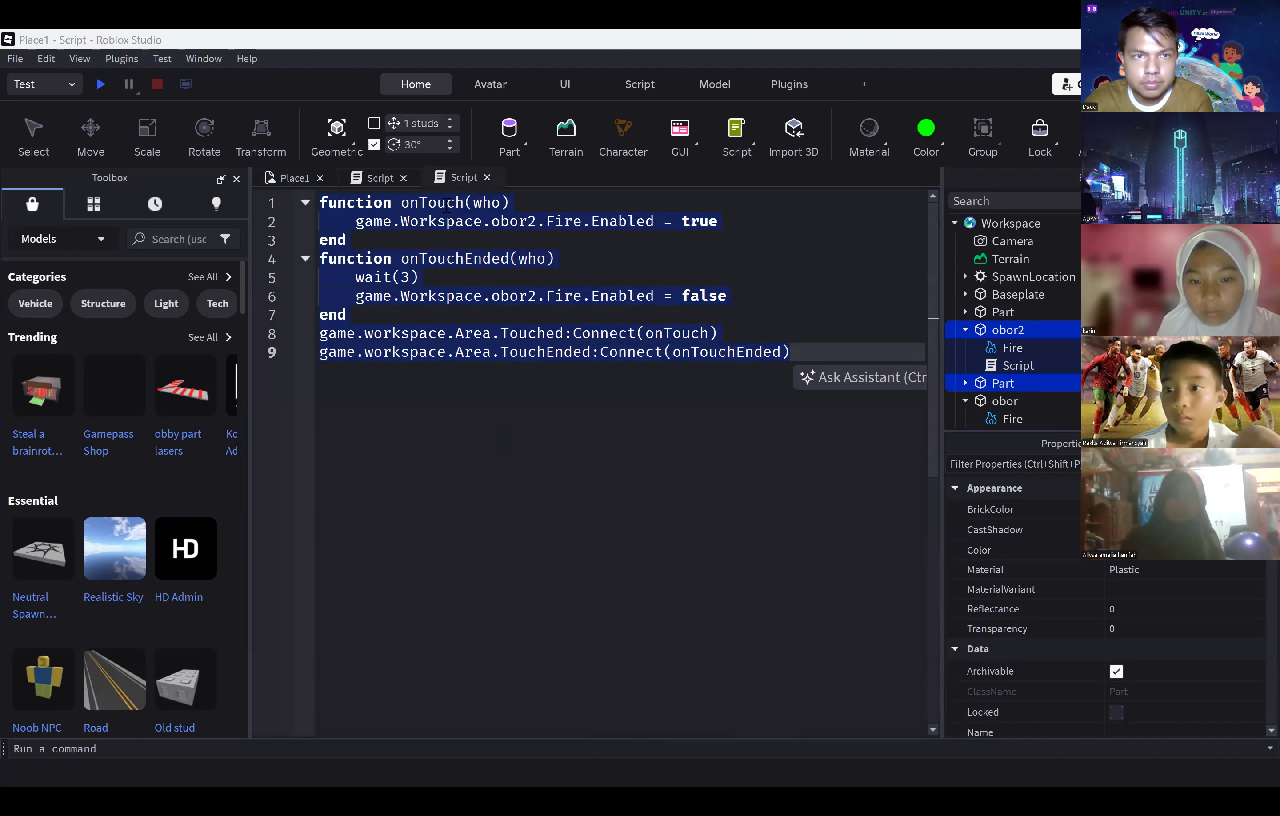
Step: Insert a block part beside the orange torch and raise it about 3.3 studs so it floats above the ground
click(283, 177)
key(f)
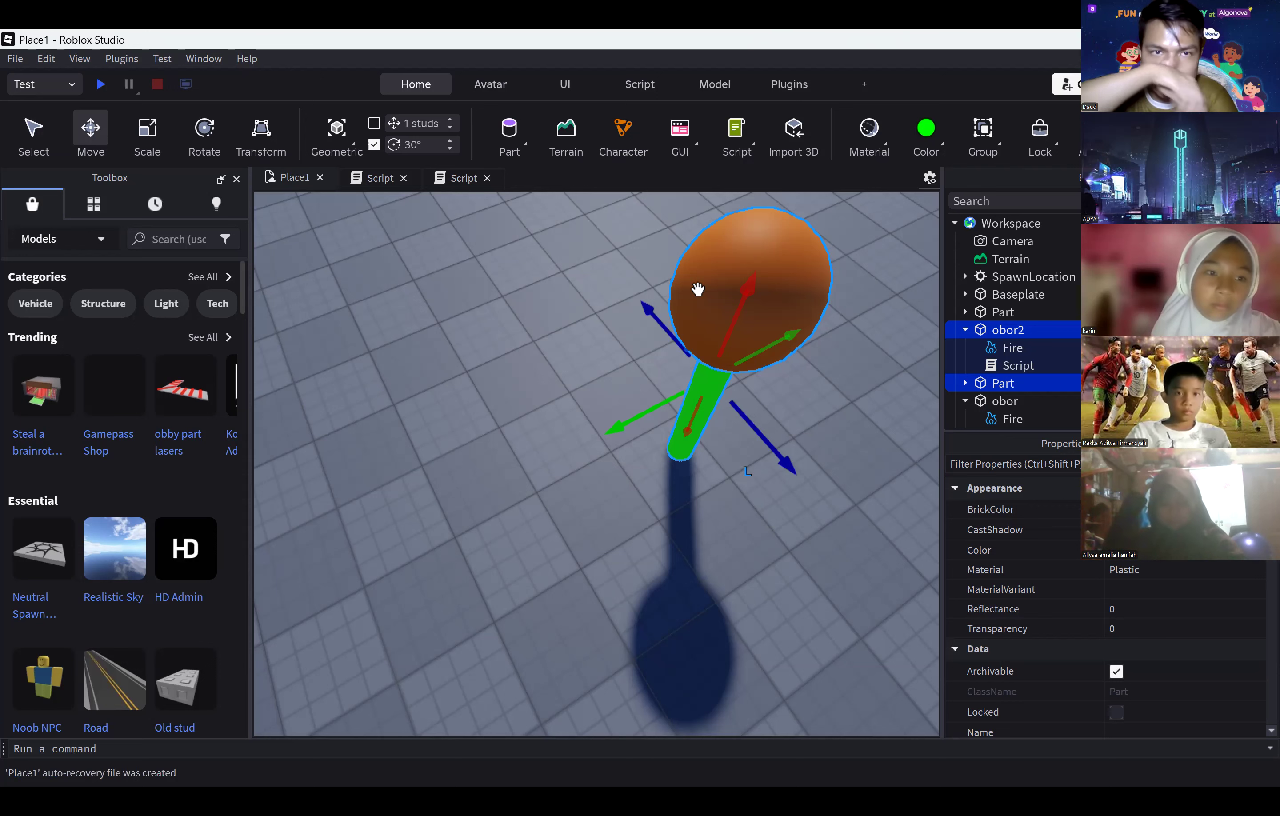
click(525, 144)
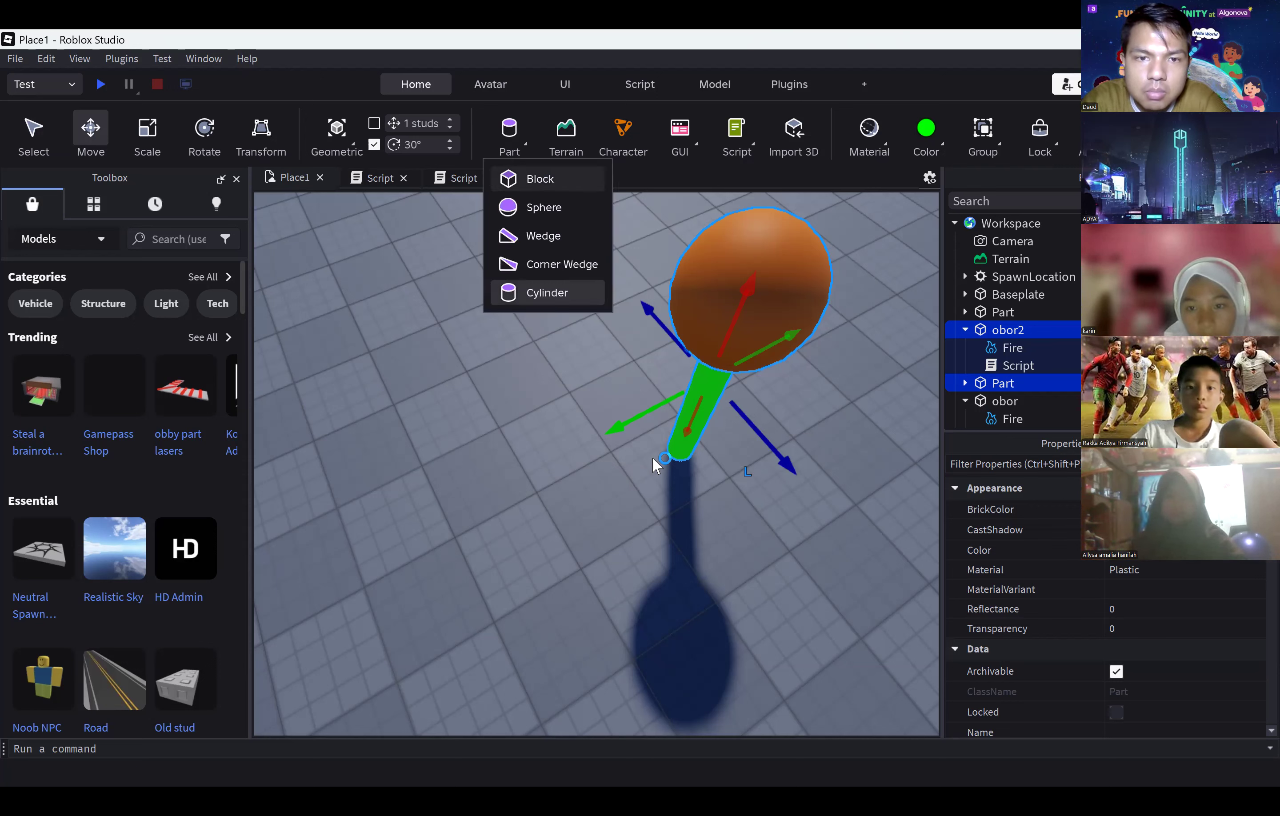
drag(586, 471, 585, 430)
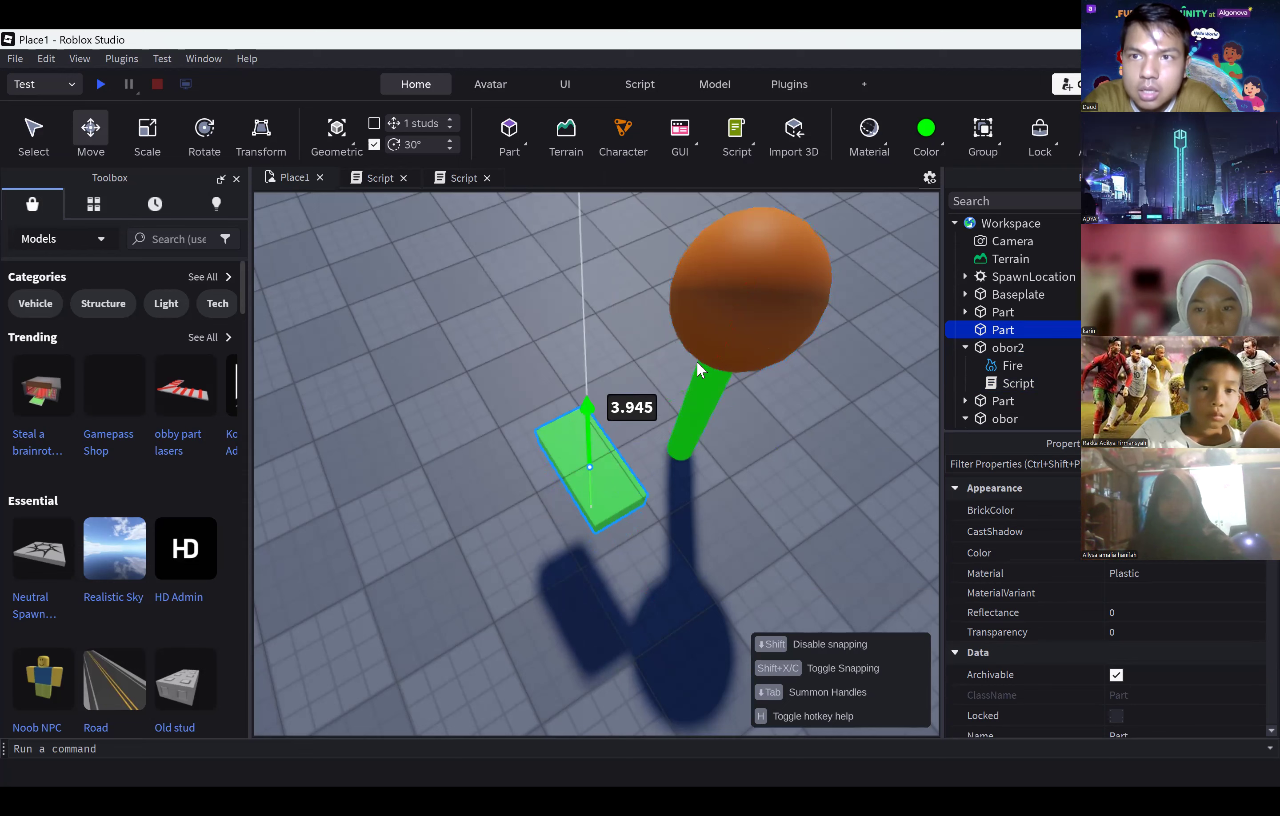
drag(696, 362, 698, 373)
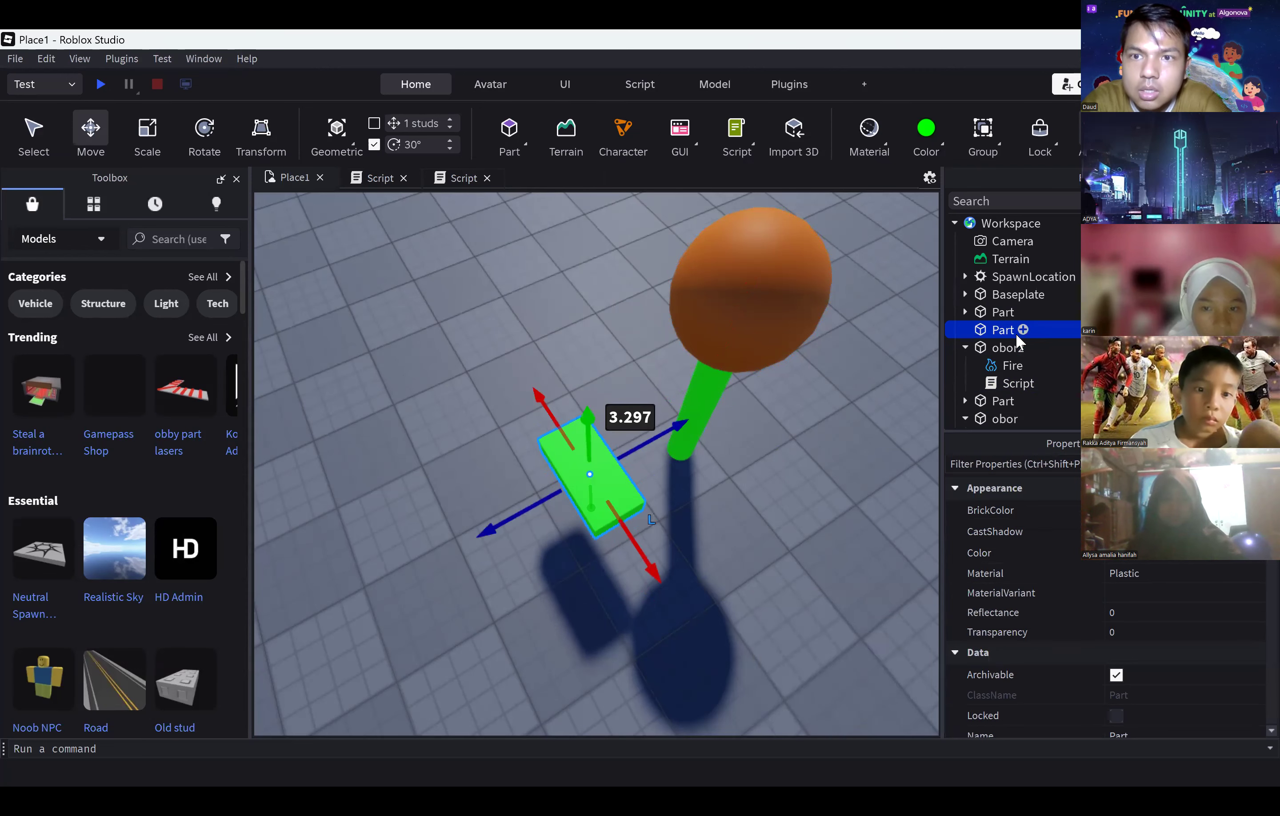
Step: Rename the new block part to Area
right_click(1000, 332)
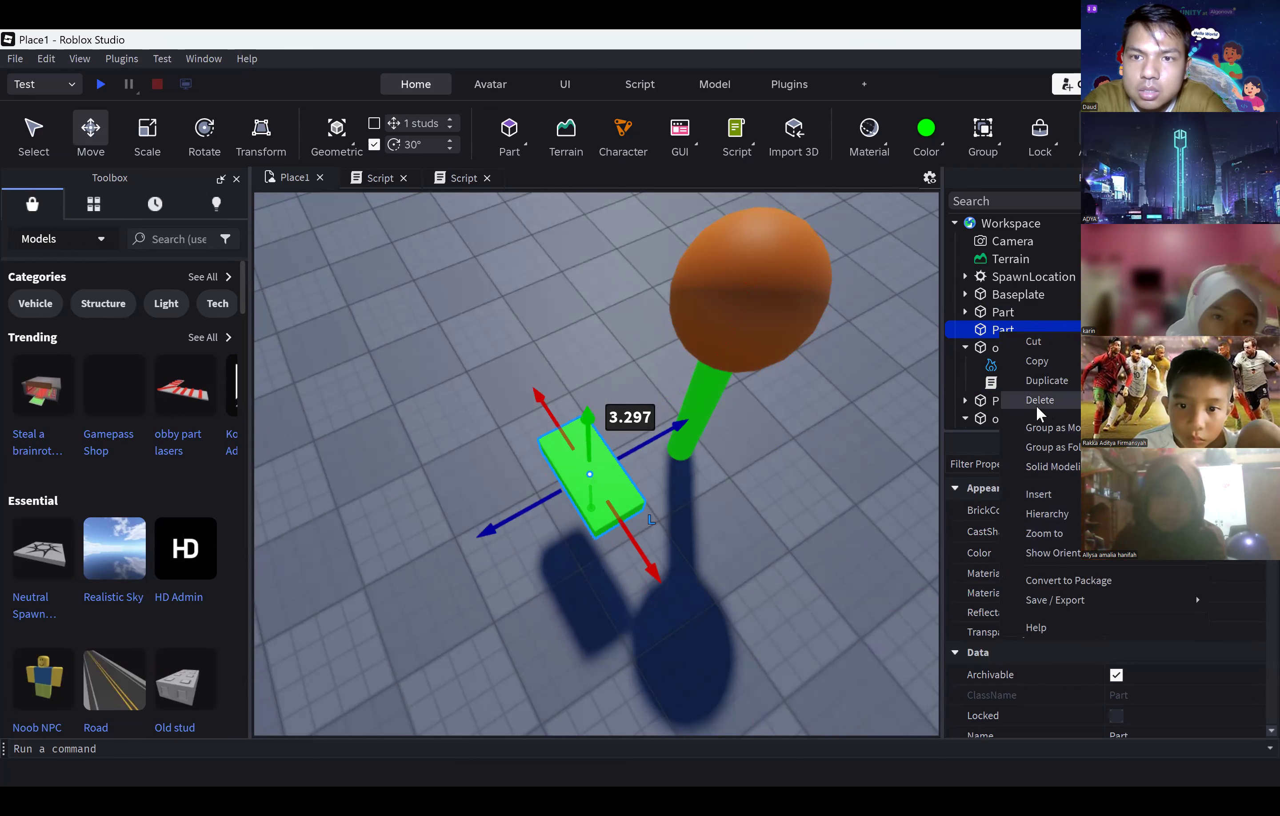
click(988, 330)
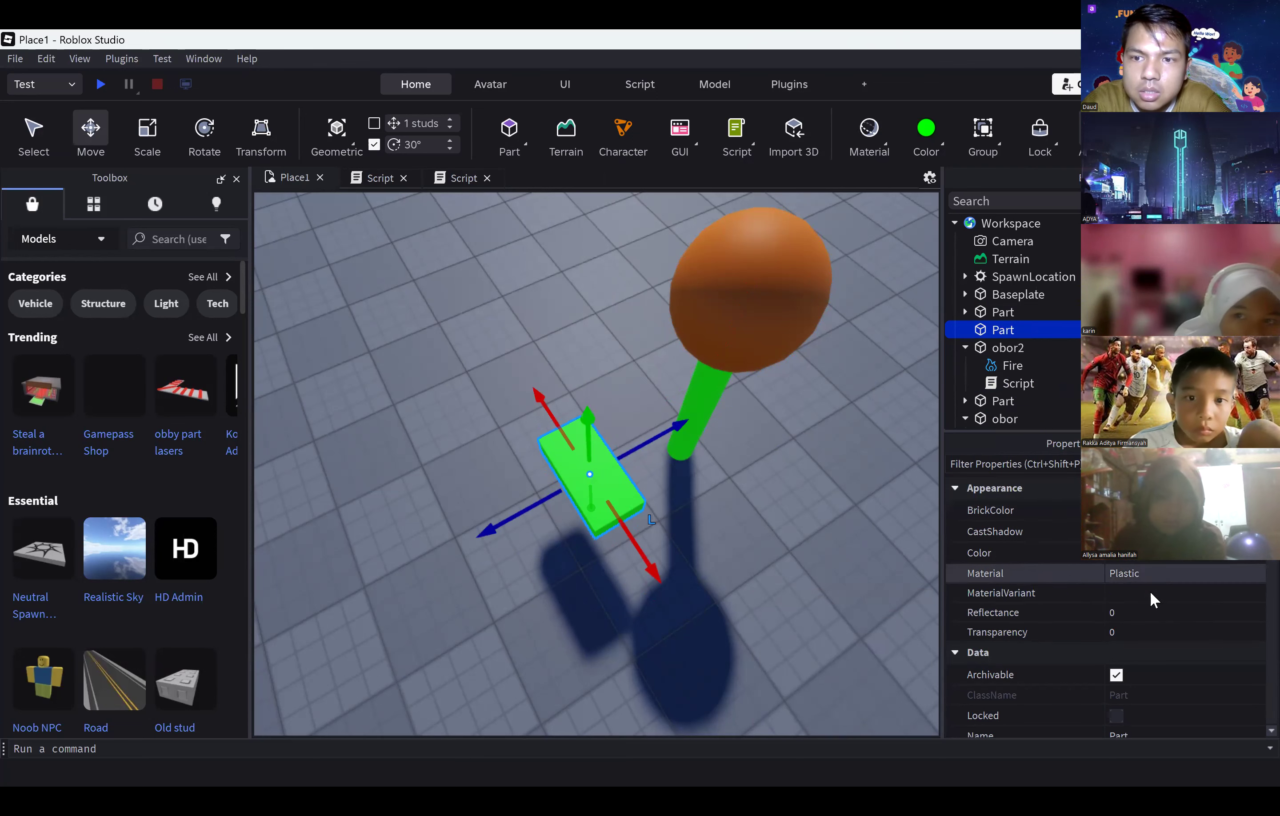
scroll(1215, 634, down, 4)
click(1195, 563)
text(Area)
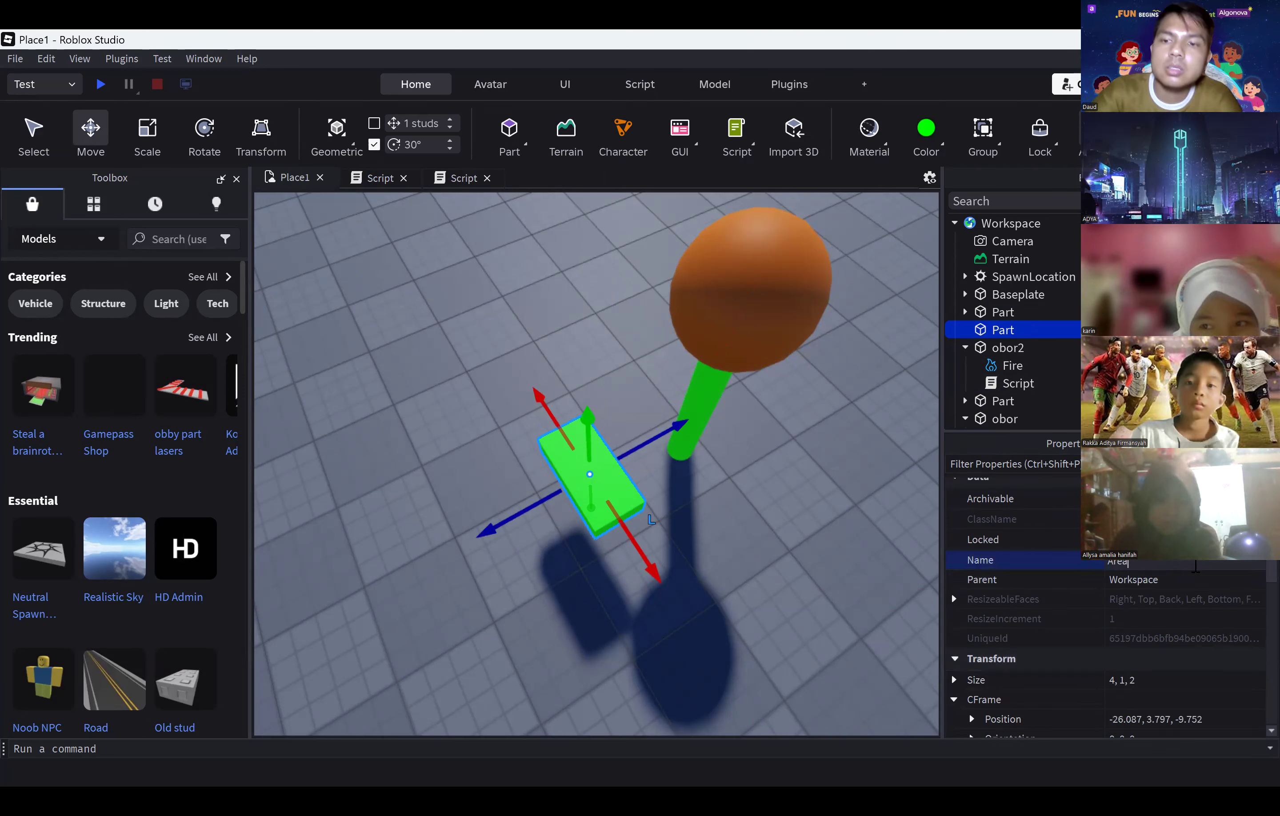
key(Return)
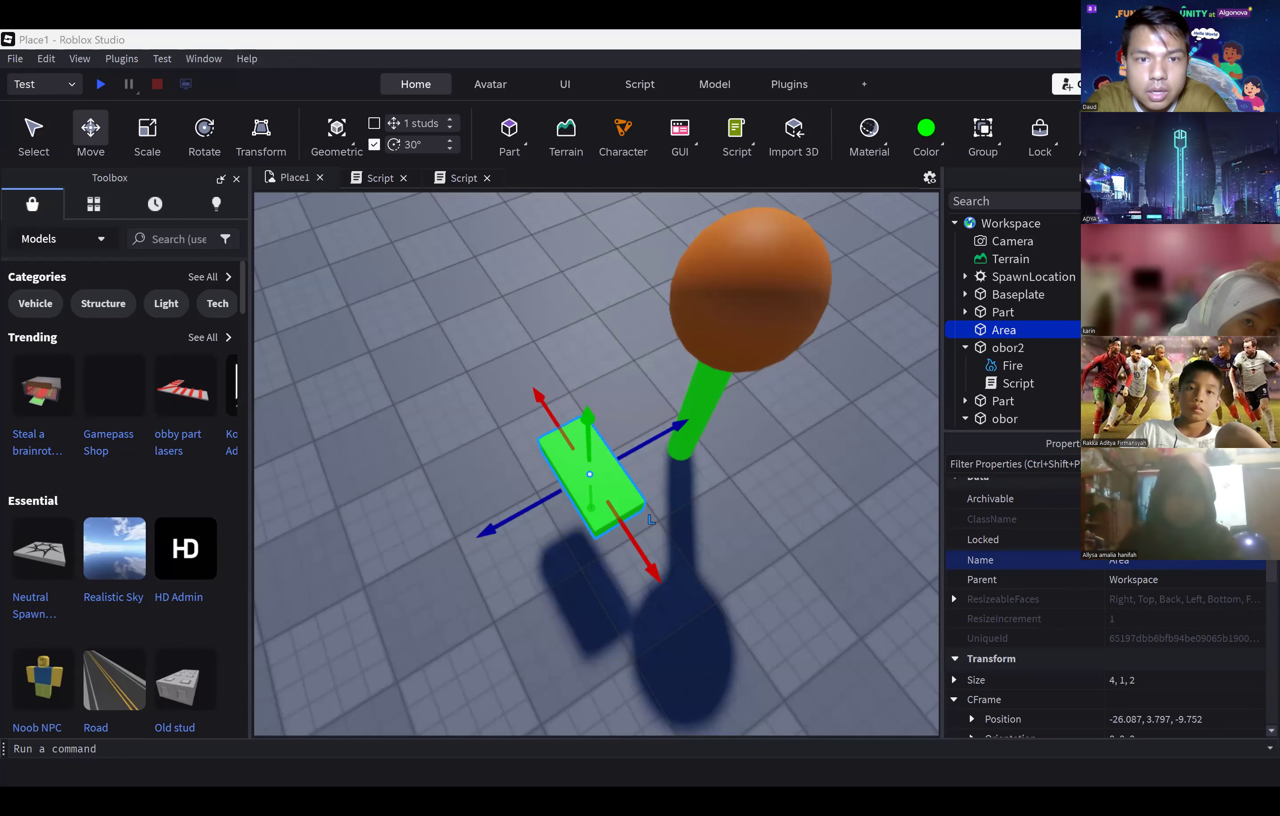
Step: Start a playtest and make the character jump onto the green Area block to check the fire trigger on obor2
key(F5)
key(w)
key(space)
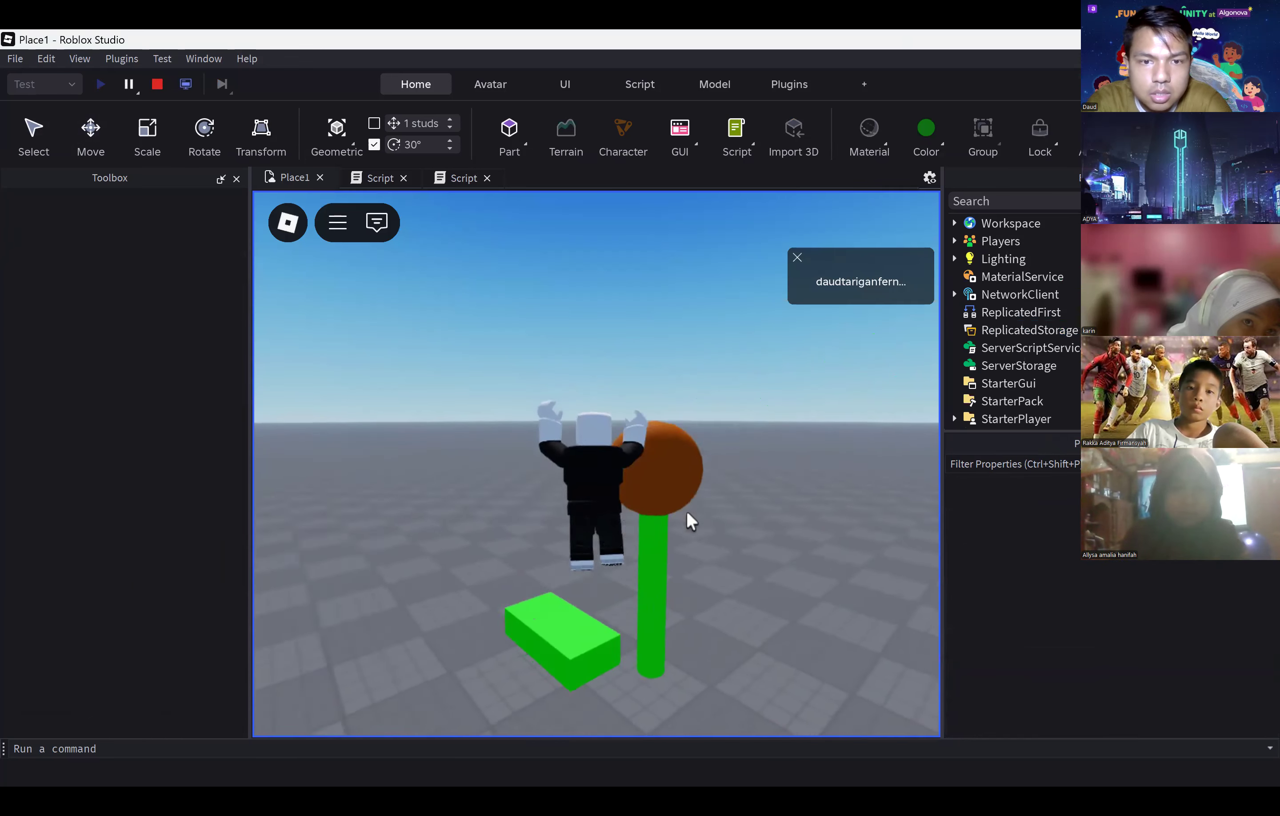
key(a)
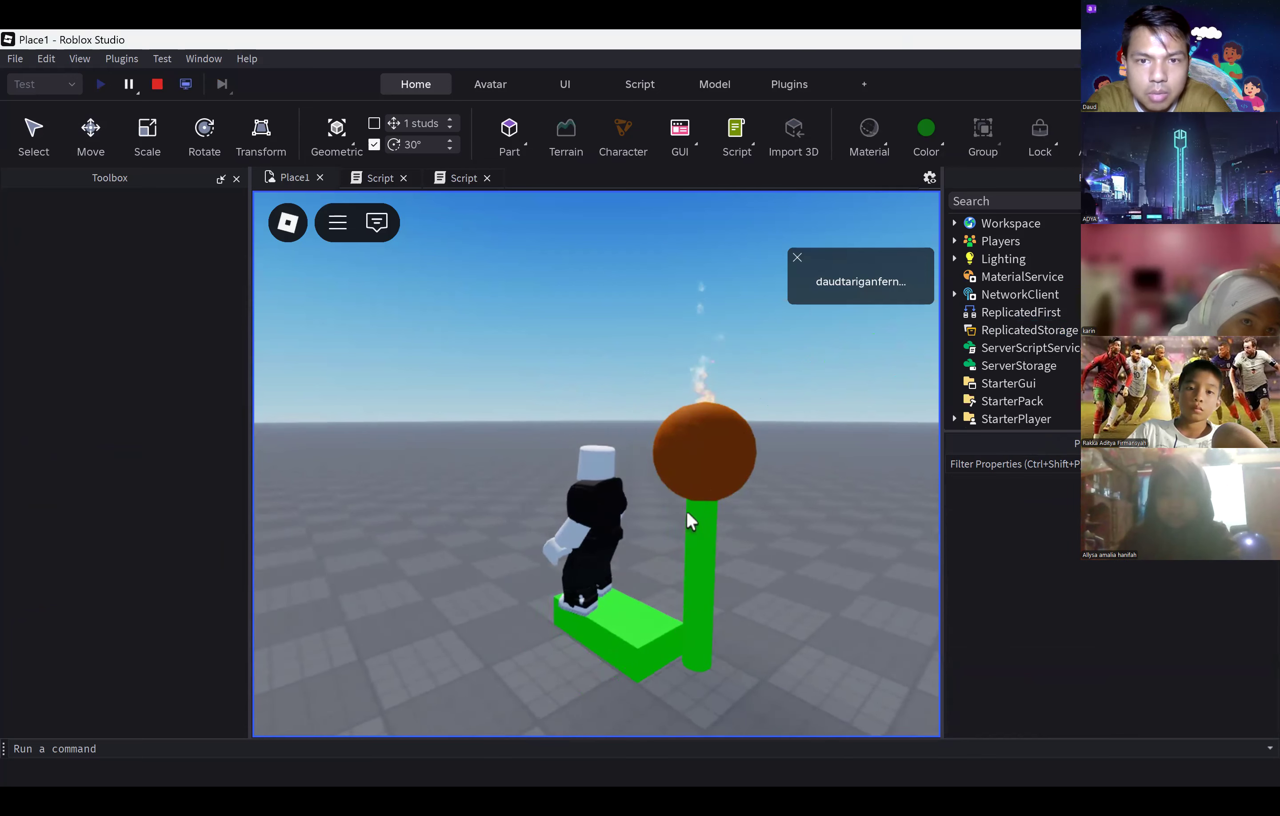
key(d)
key(w)
key(a)
Step: Move the character off and back onto the Area block to recheck the torch fire, and stop the playtest
key(s)
right_drag(686, 511, 686, 510)
key(s)
key(d)
key(w)
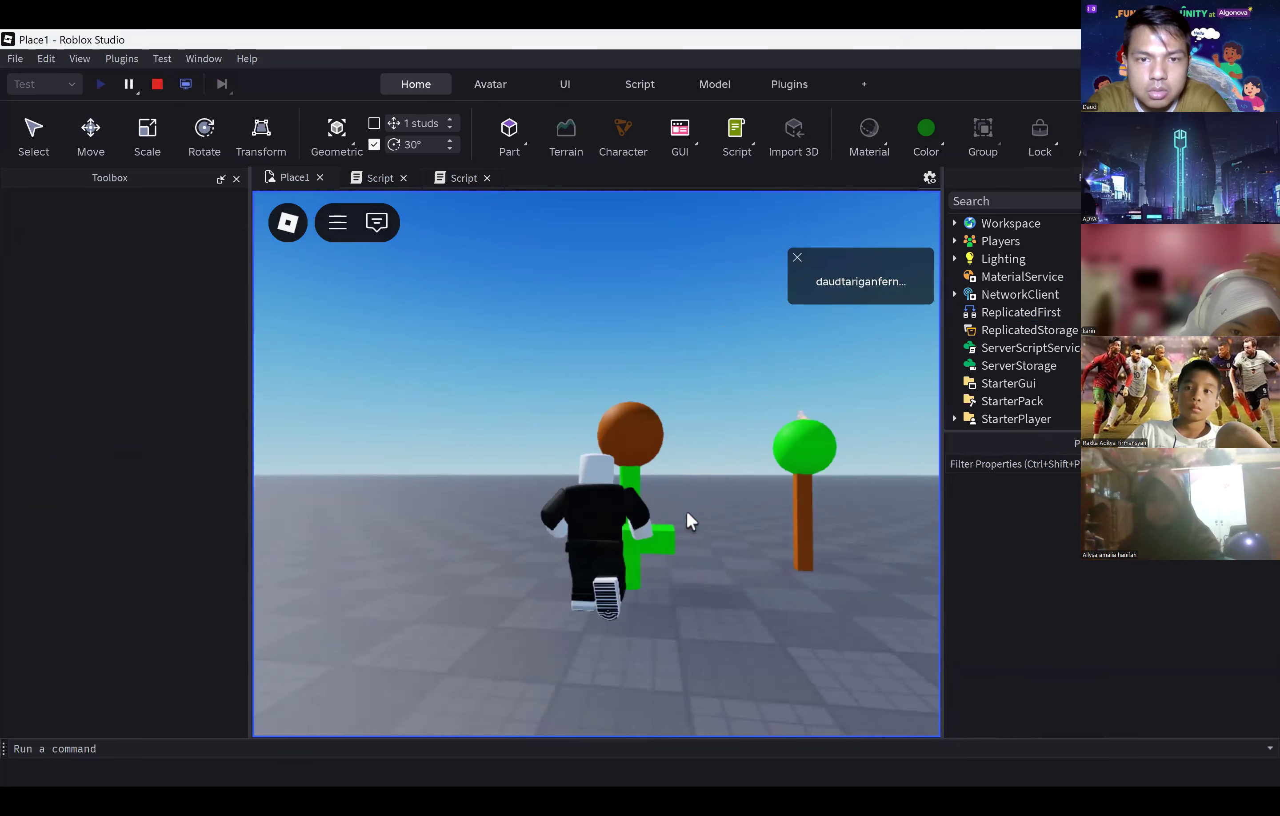
key(space)
key(s)
key(space)
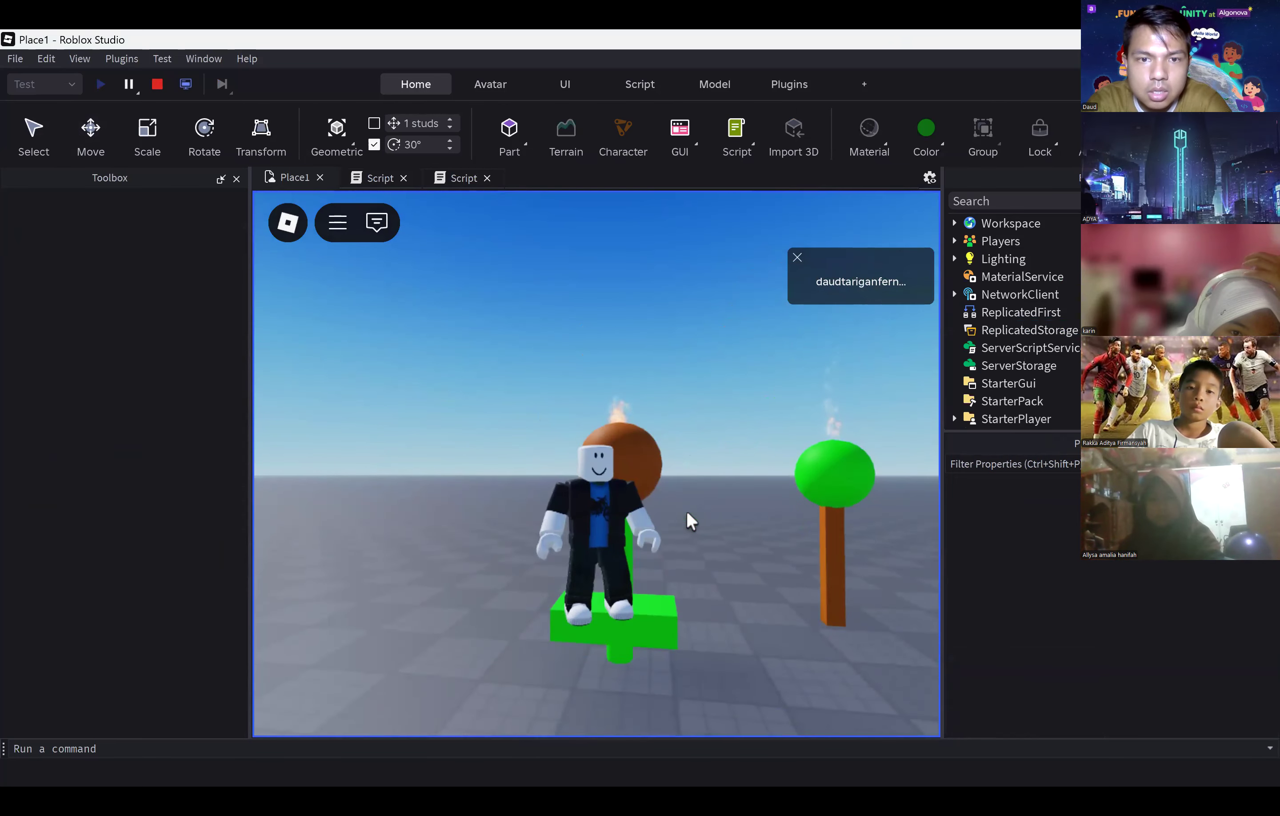
key(space)
key(w)
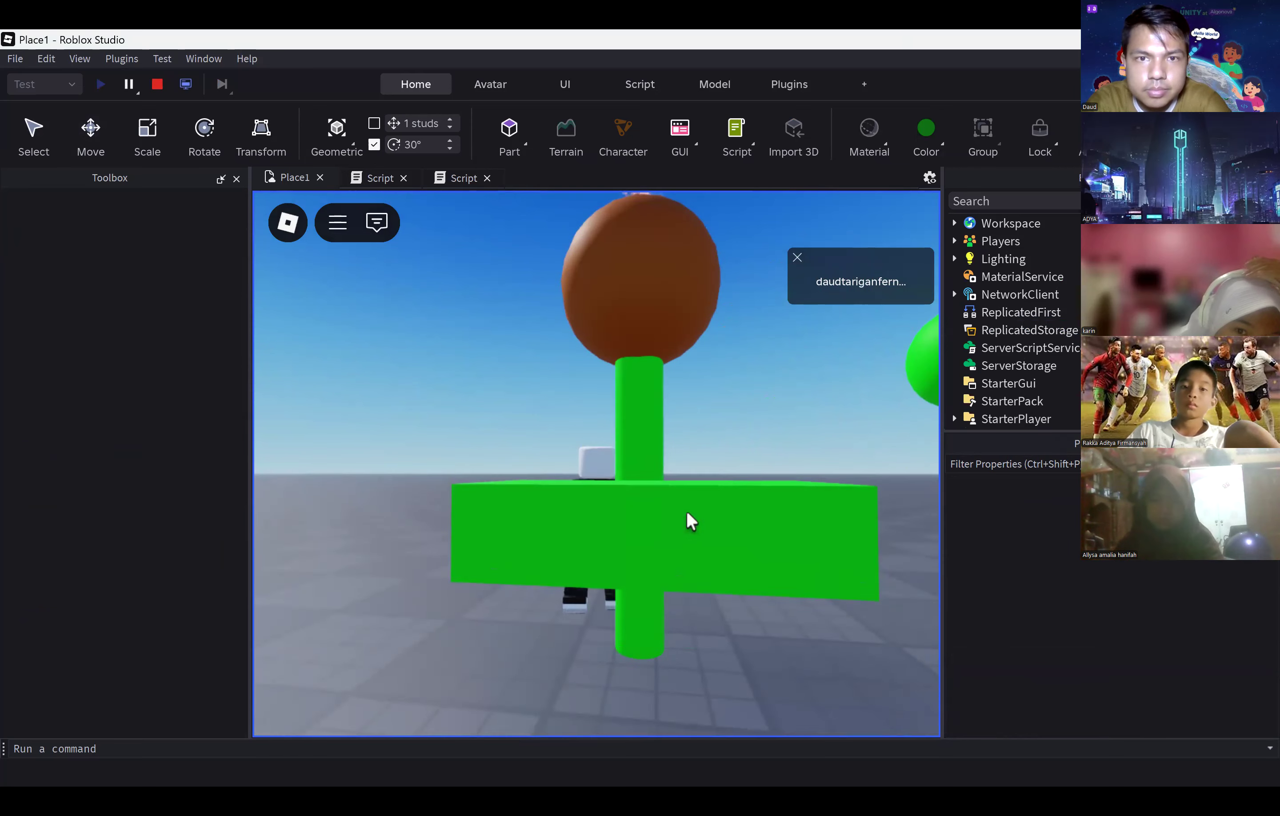
key(s)
key(space)
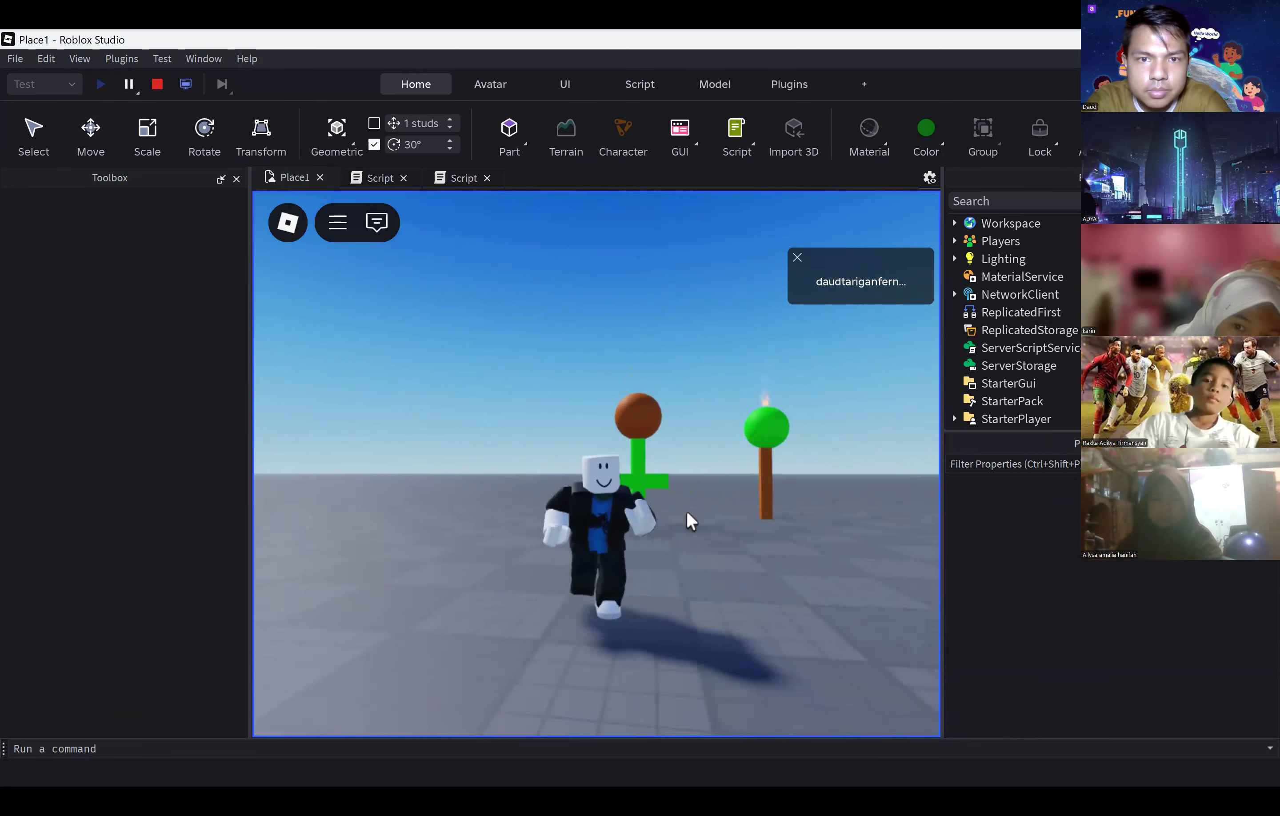
key(w)
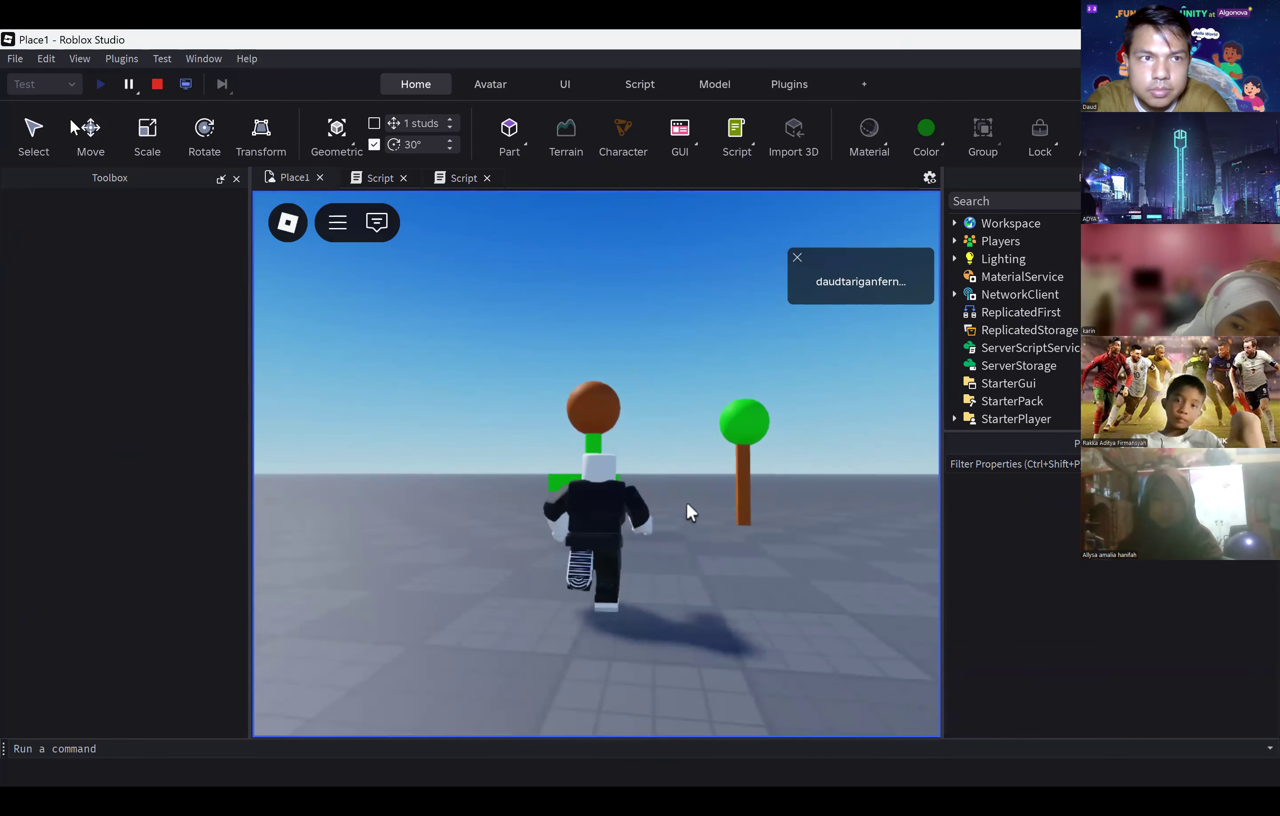
click(155, 84)
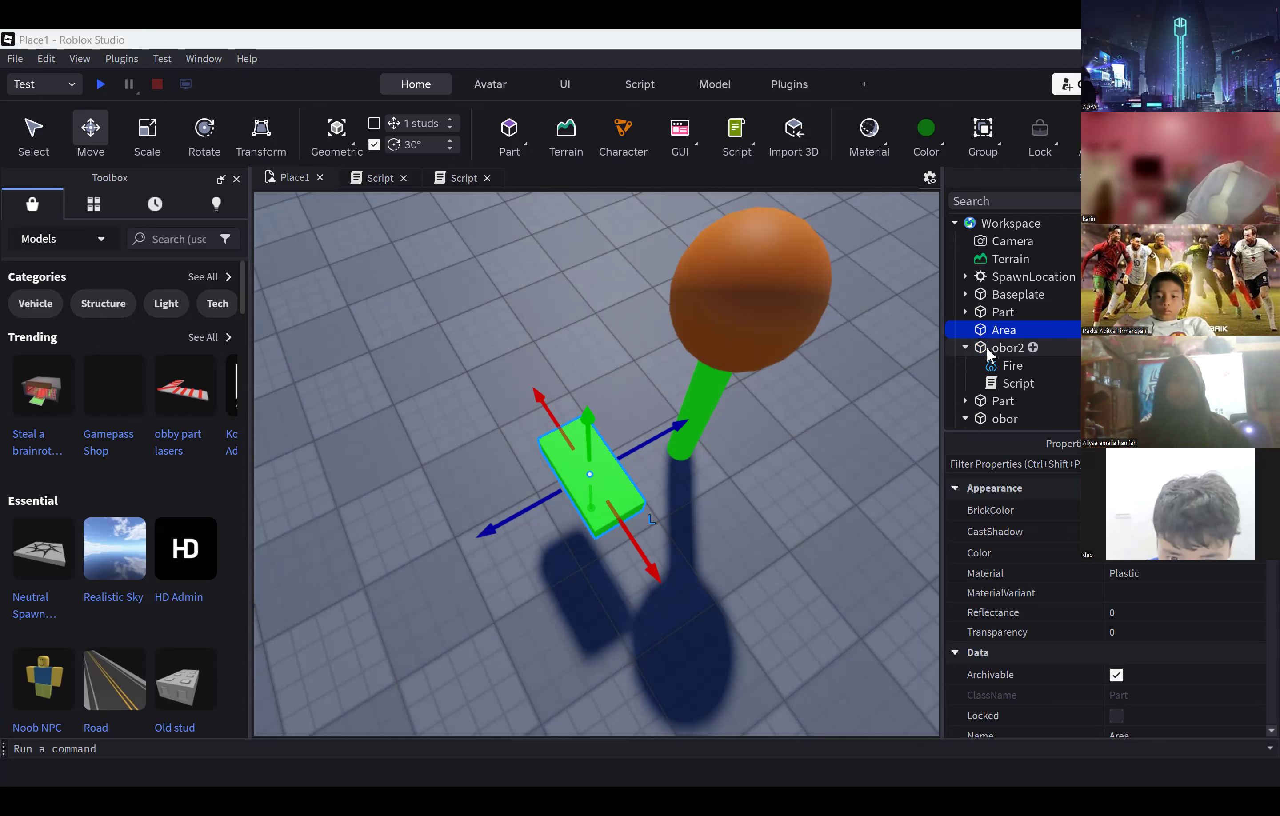
Step: Set the Size of obor2's Fire effect to 10
click(1006, 365)
click(1193, 672)
text(10)
key(Return)
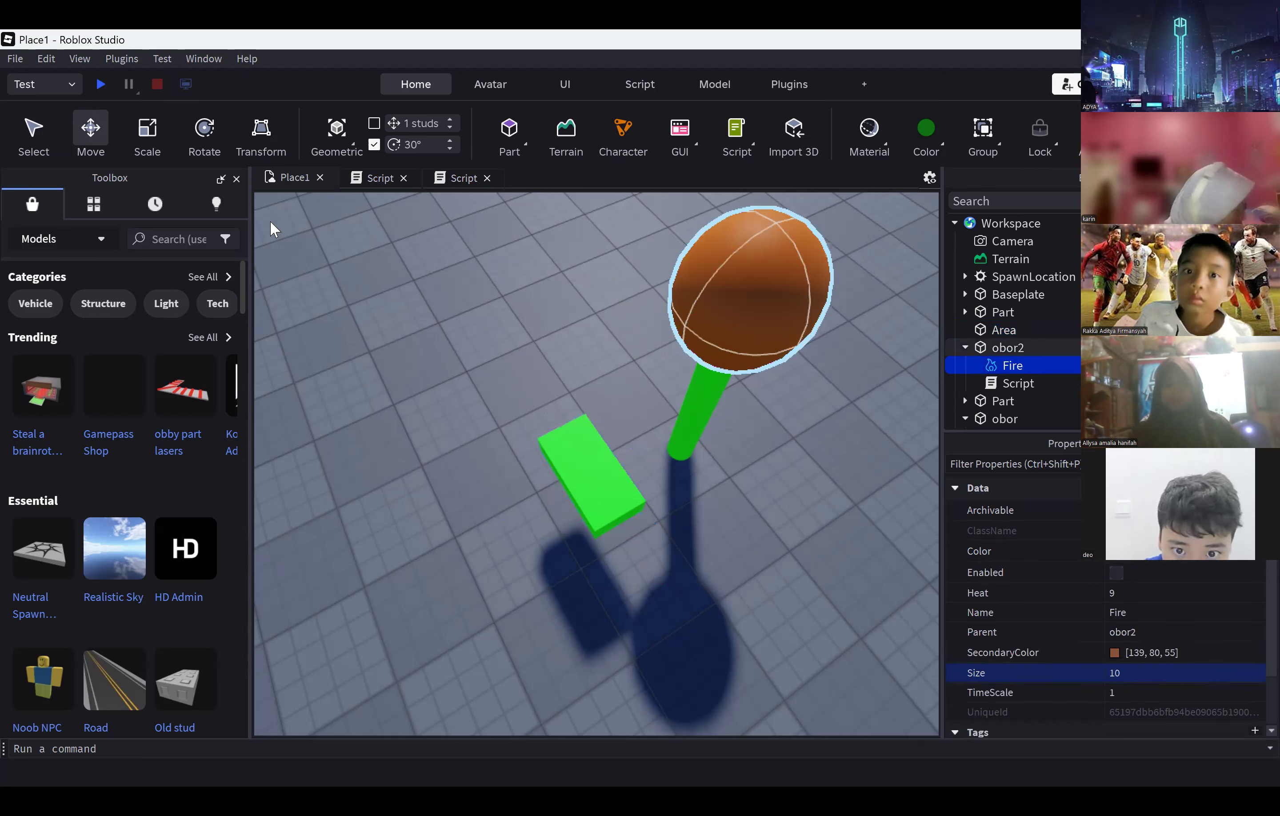
Step: Playtest the enlarged fire by jumping onto the Area block and walking off it, and end the test
key(w)
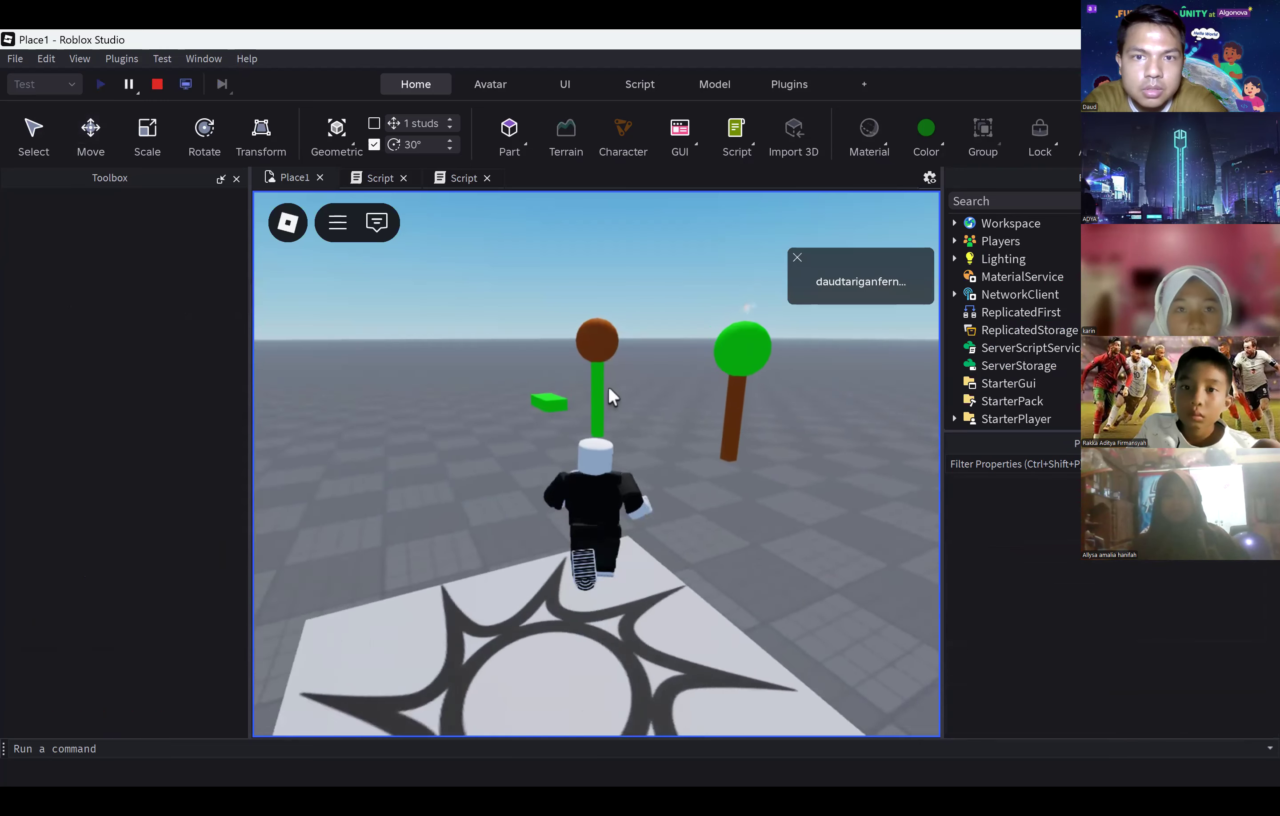
key(a)
key(space)
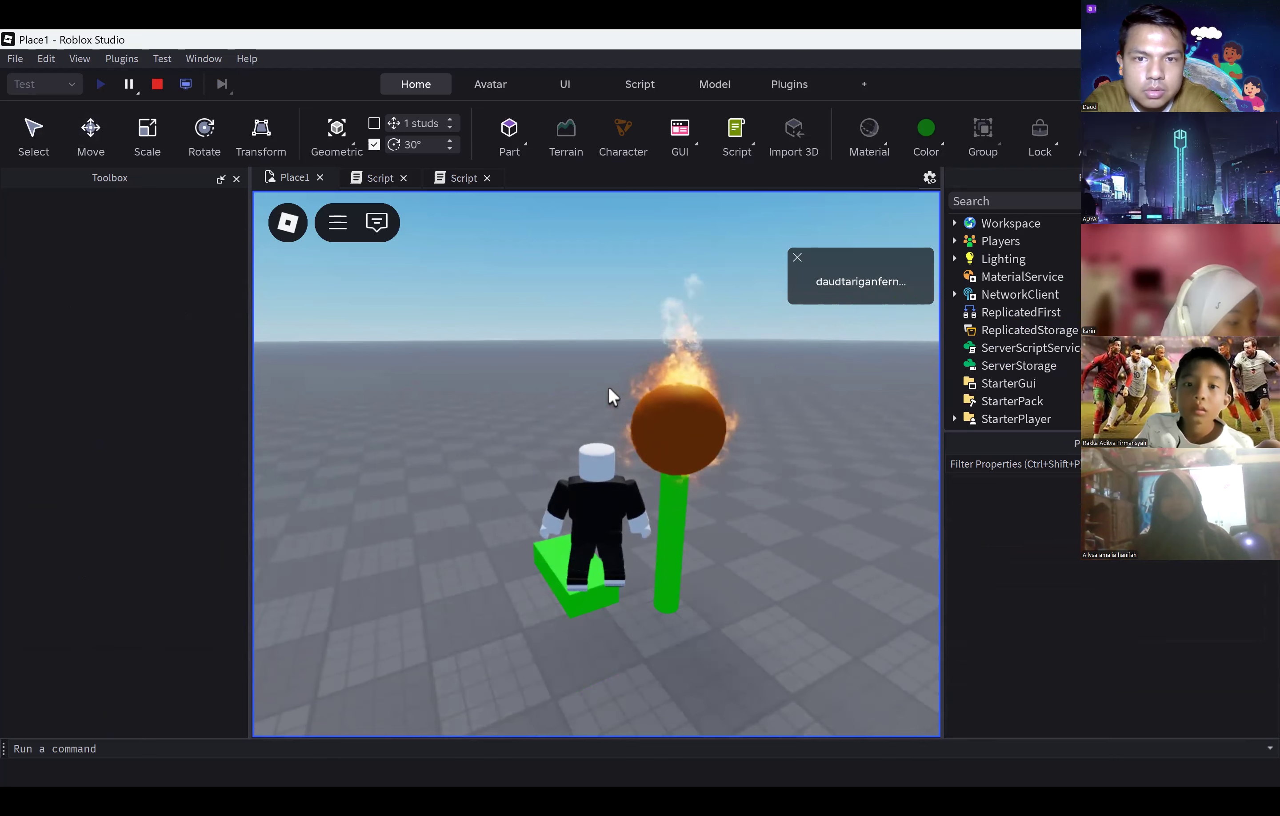
key(space)
key(space)
key(space)
key(w)
right_drag(607, 387, 608, 387)
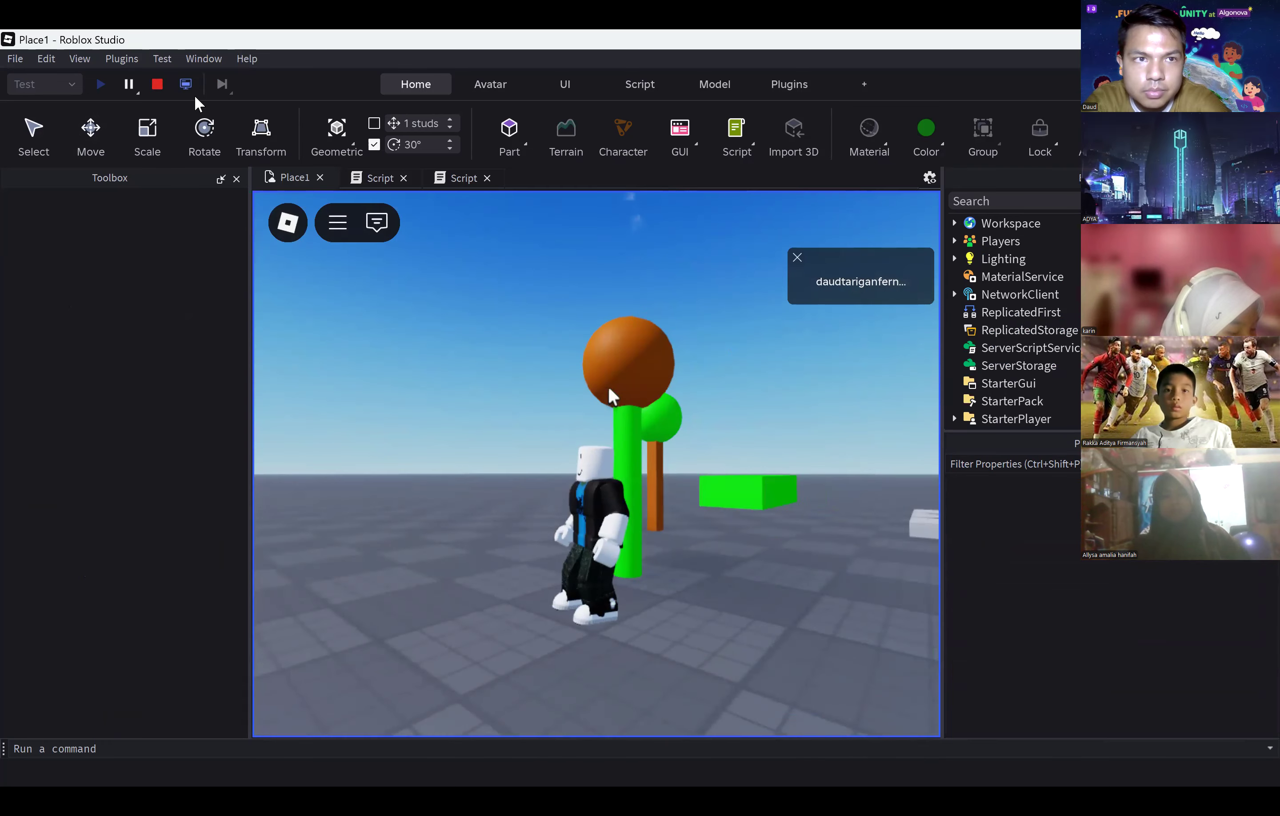
click(157, 85)
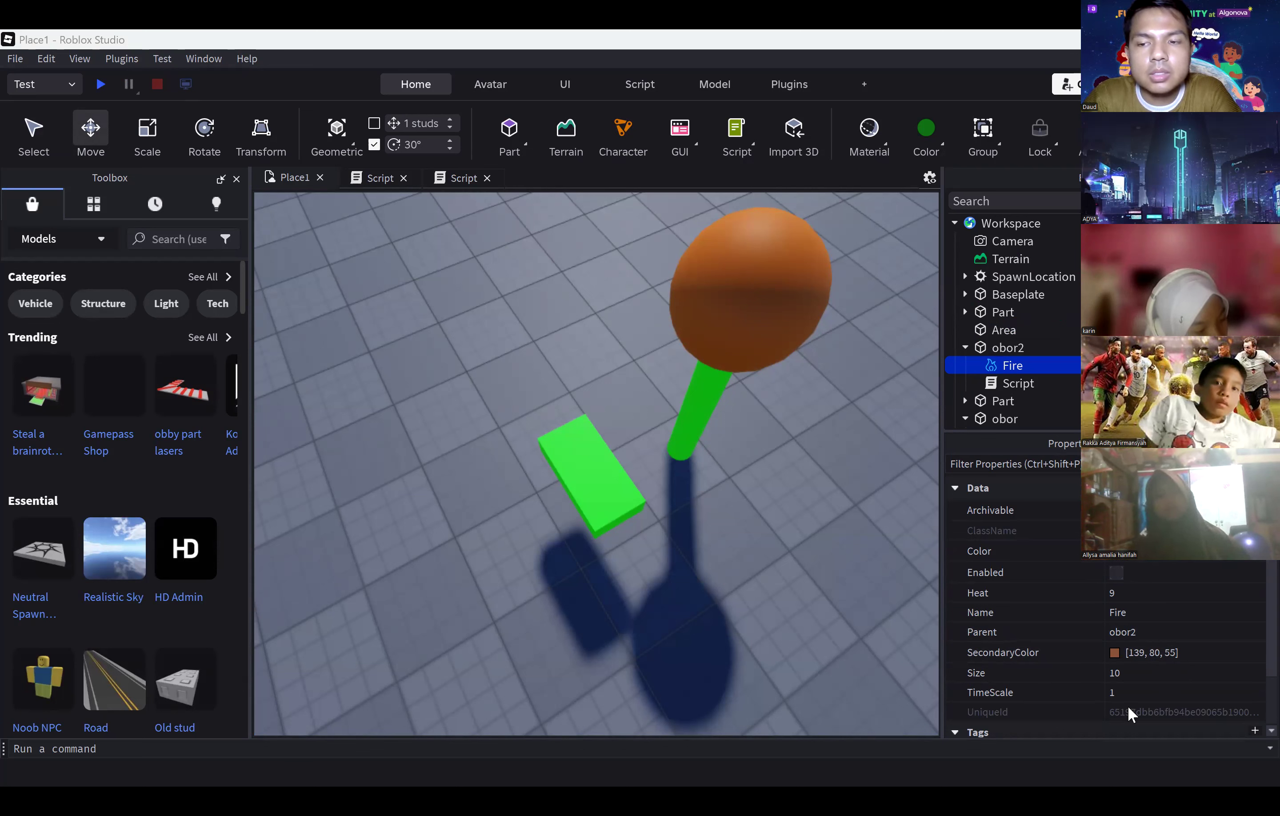
Step: Insert another cylinder on the ground near the two torches and scale it into a tall, thin torch handle
right_drag(845, 497, 844, 498)
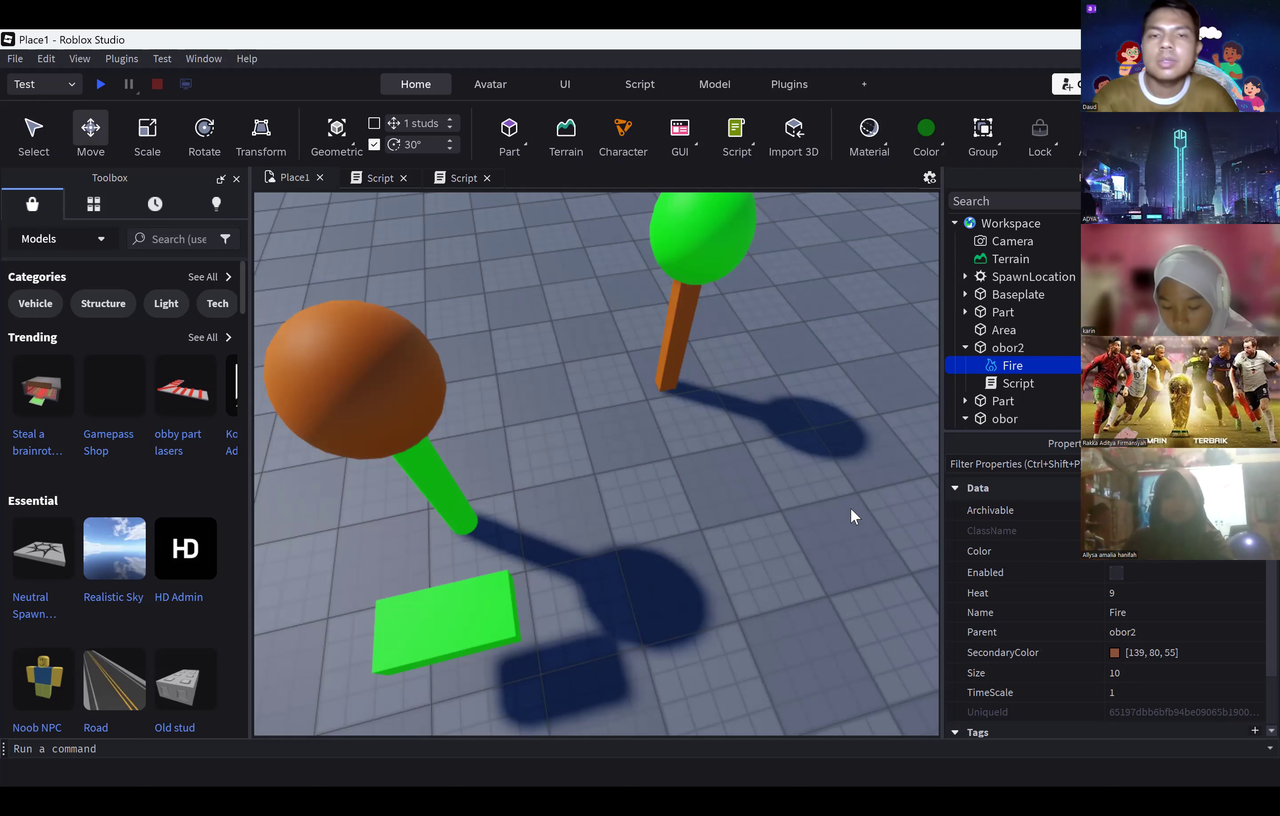
right_drag(700, 347, 700, 347)
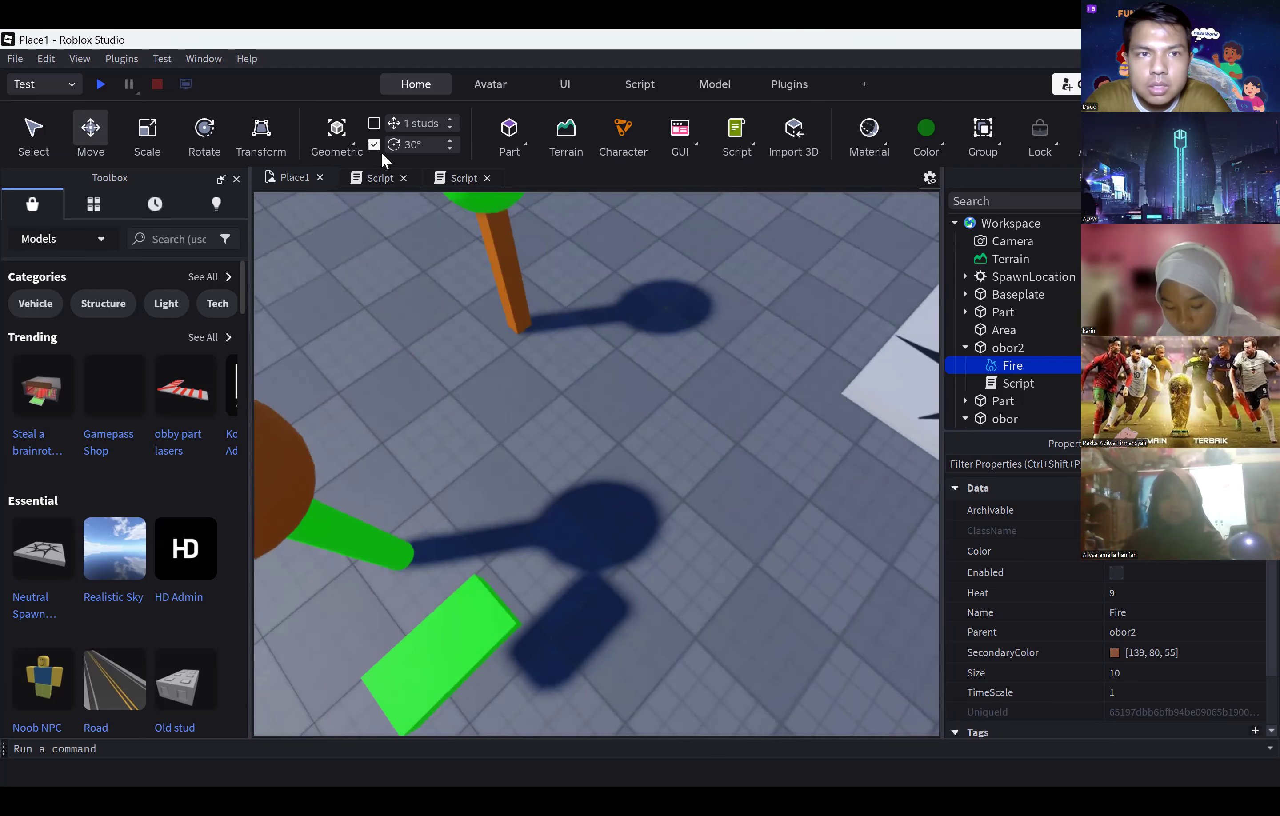
click(521, 146)
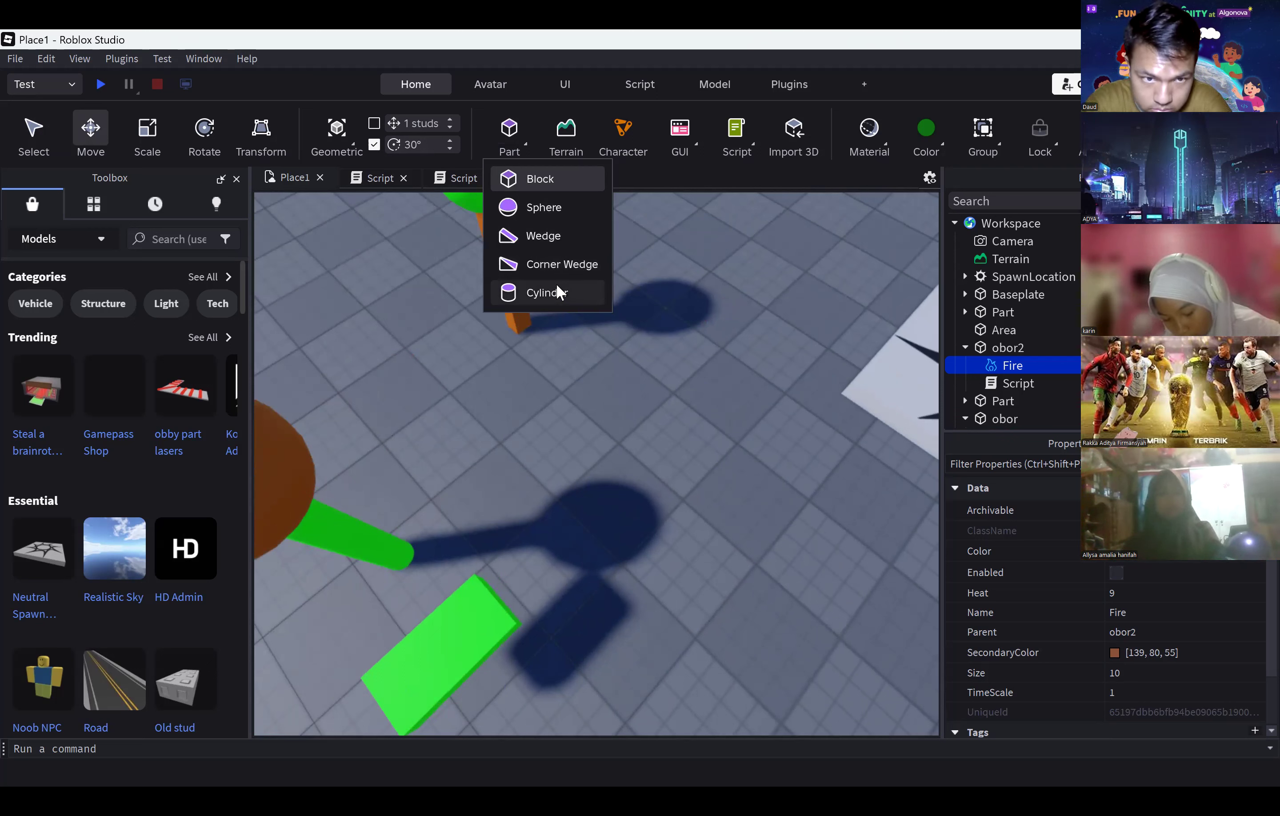
drag(559, 292, 747, 344)
click(148, 129)
right_drag(783, 324, 777, 332)
drag(686, 375, 679, 318)
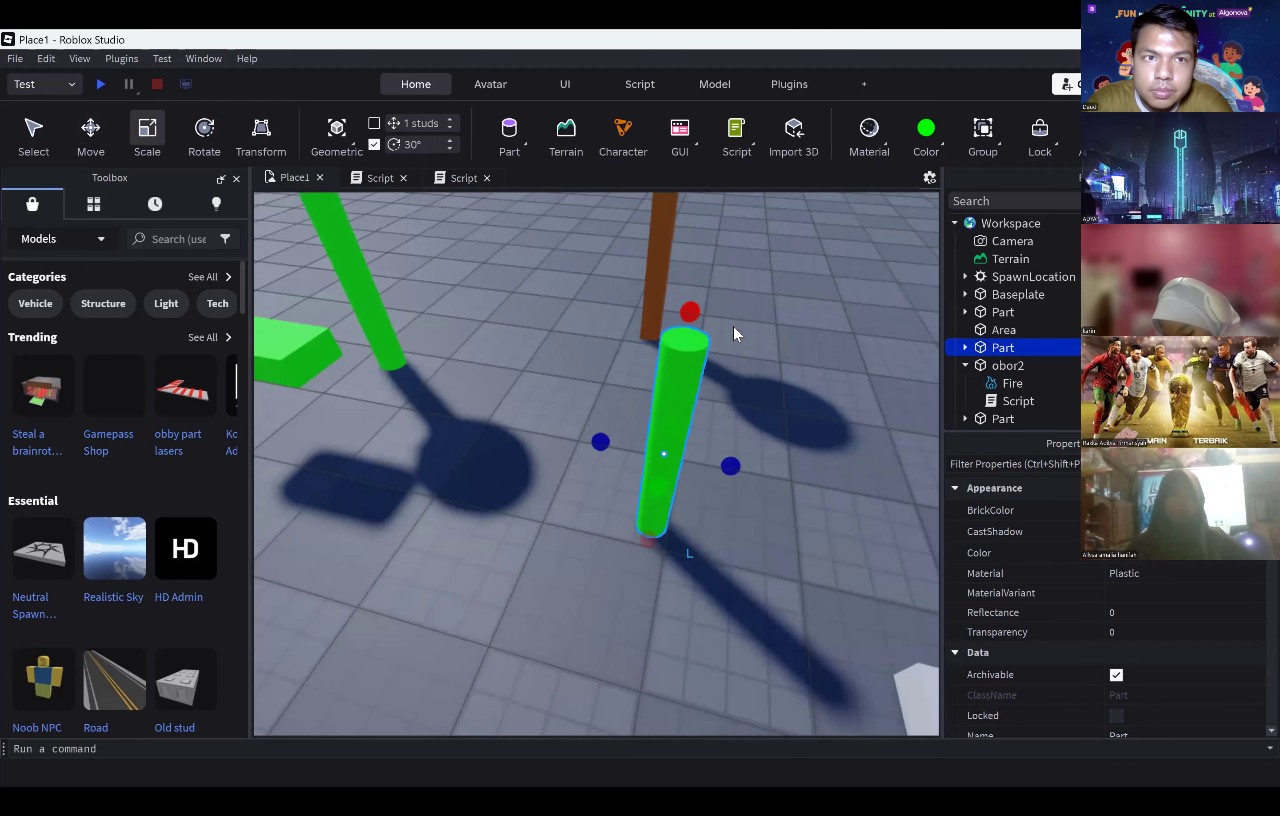
Step: Insert a sphere part and place it on top of the new green torch handle
right_drag(732, 325, 727, 321)
key(d)
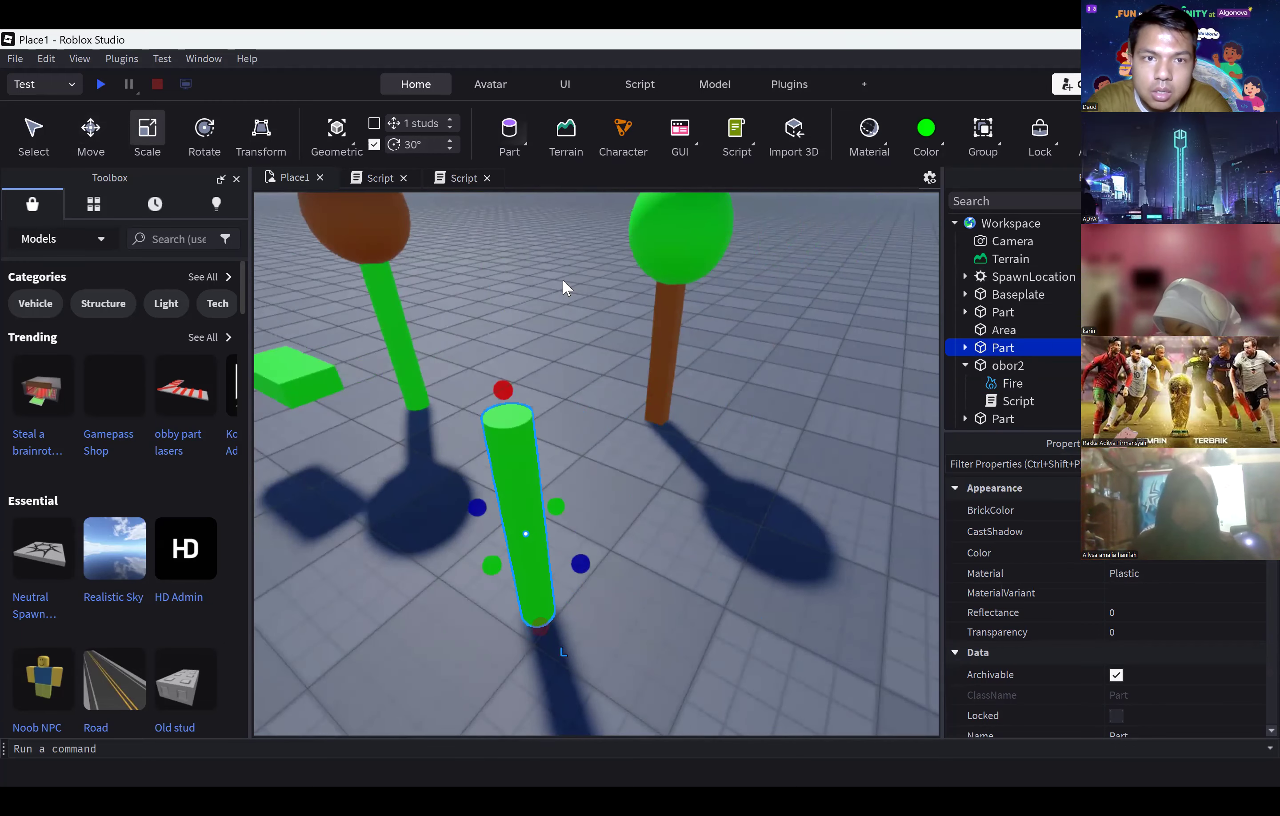
click(525, 144)
click(532, 210)
drag(566, 426, 514, 584)
drag(417, 584, 500, 416)
key(f)
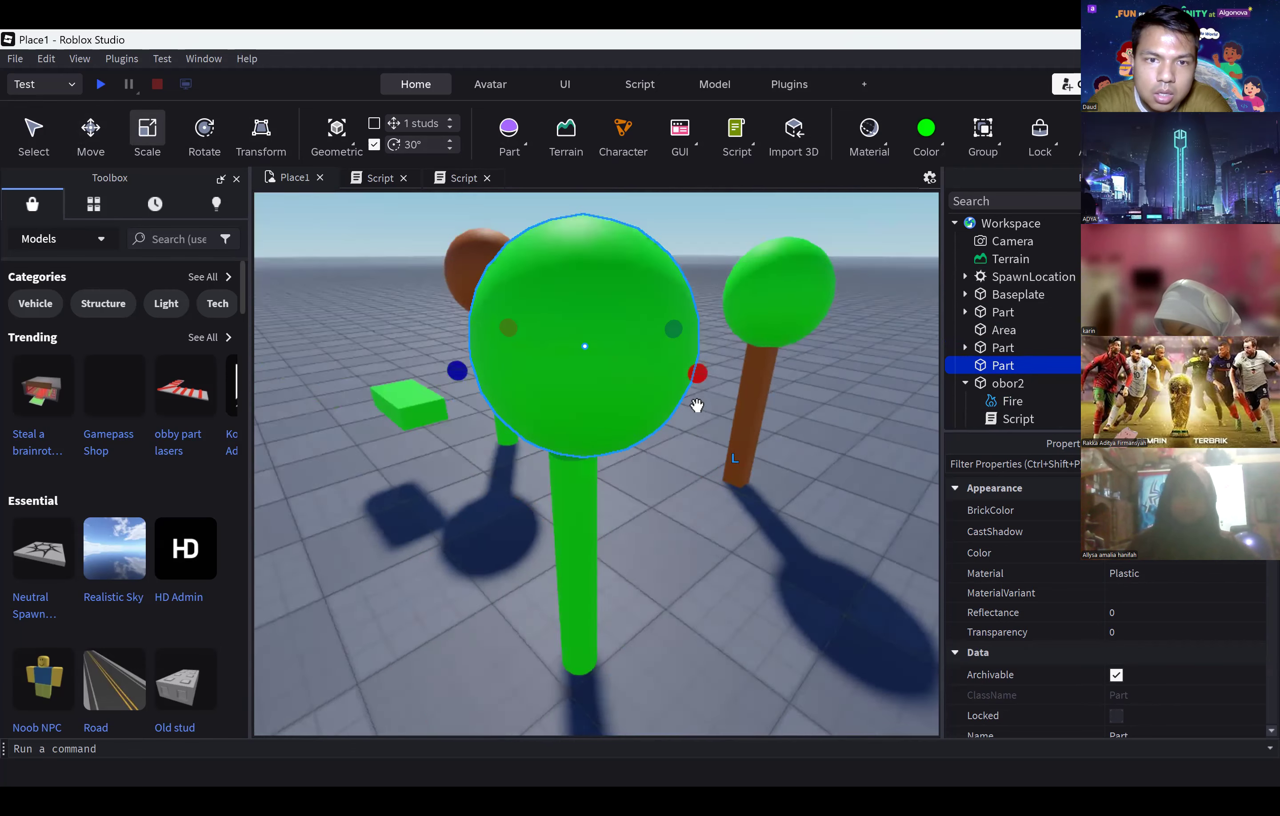
key(ctrl+2)
drag(603, 430, 598, 430)
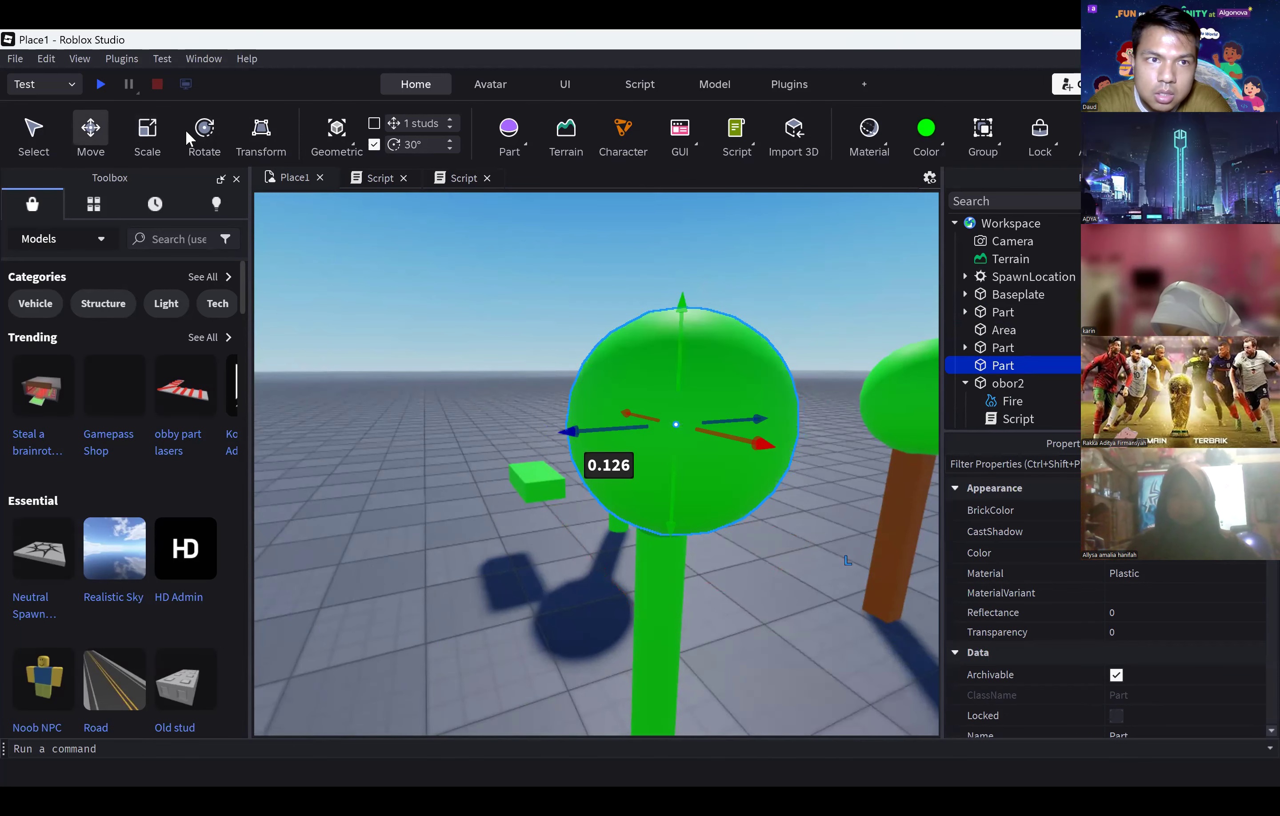
Step: Scale the new sphere down and center it on the upper end of the handle
click(147, 131)
drag(695, 272, 686, 422)
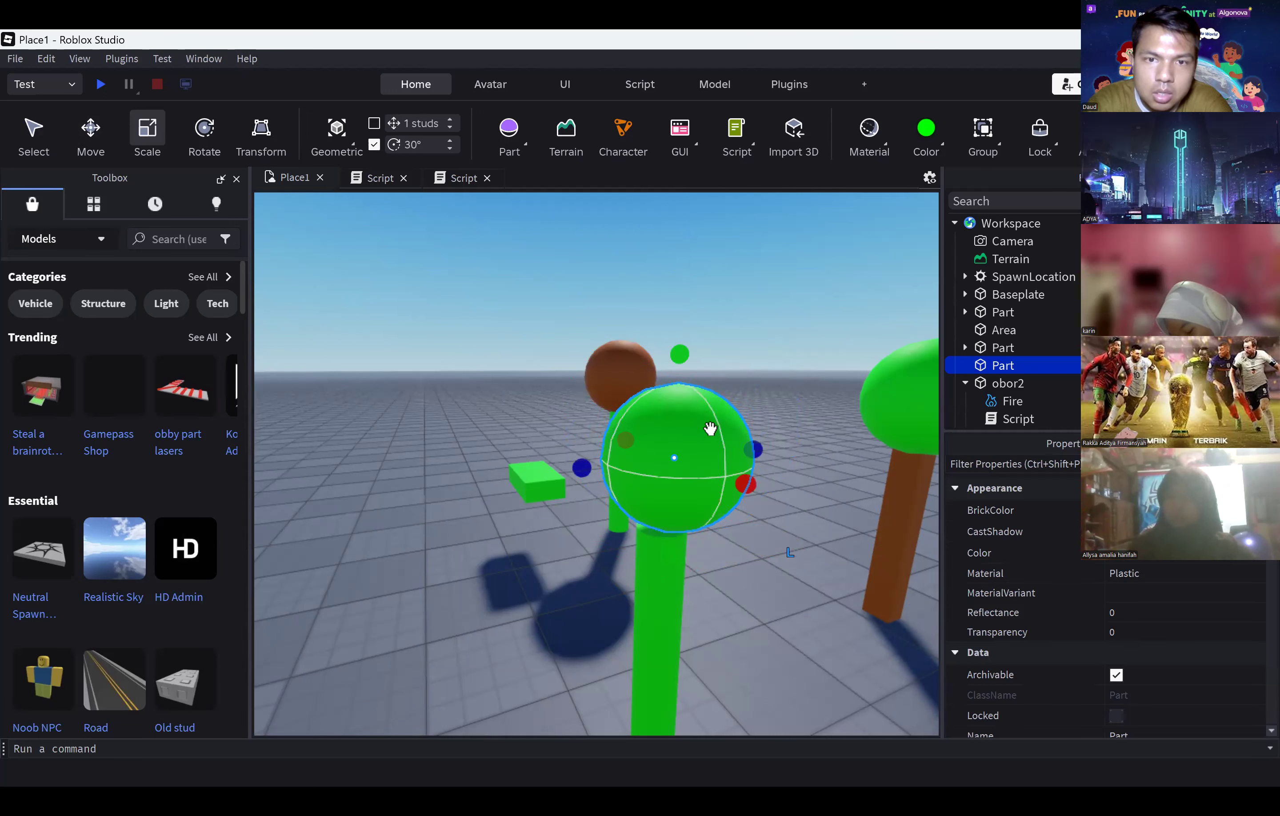
double_click(71, 129)
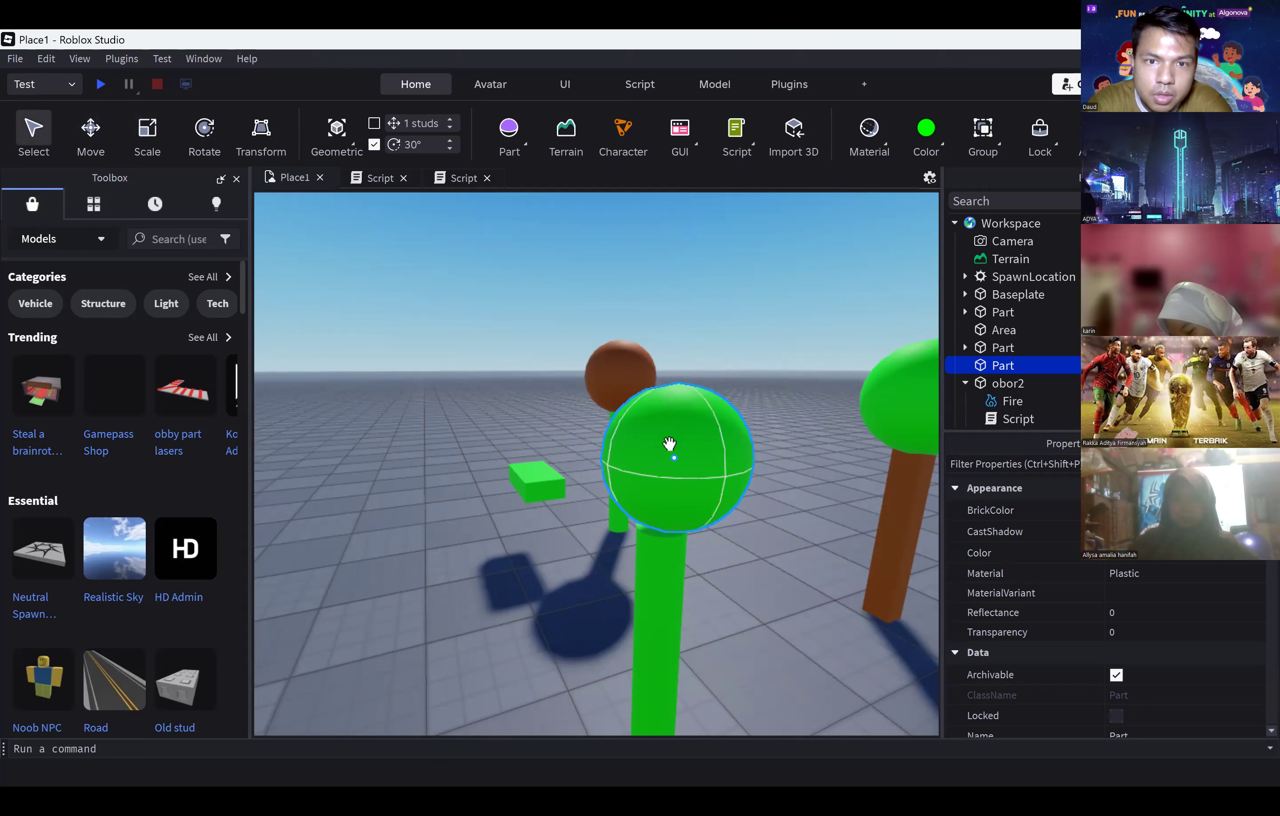
key(ctrl+2)
drag(579, 459, 566, 459)
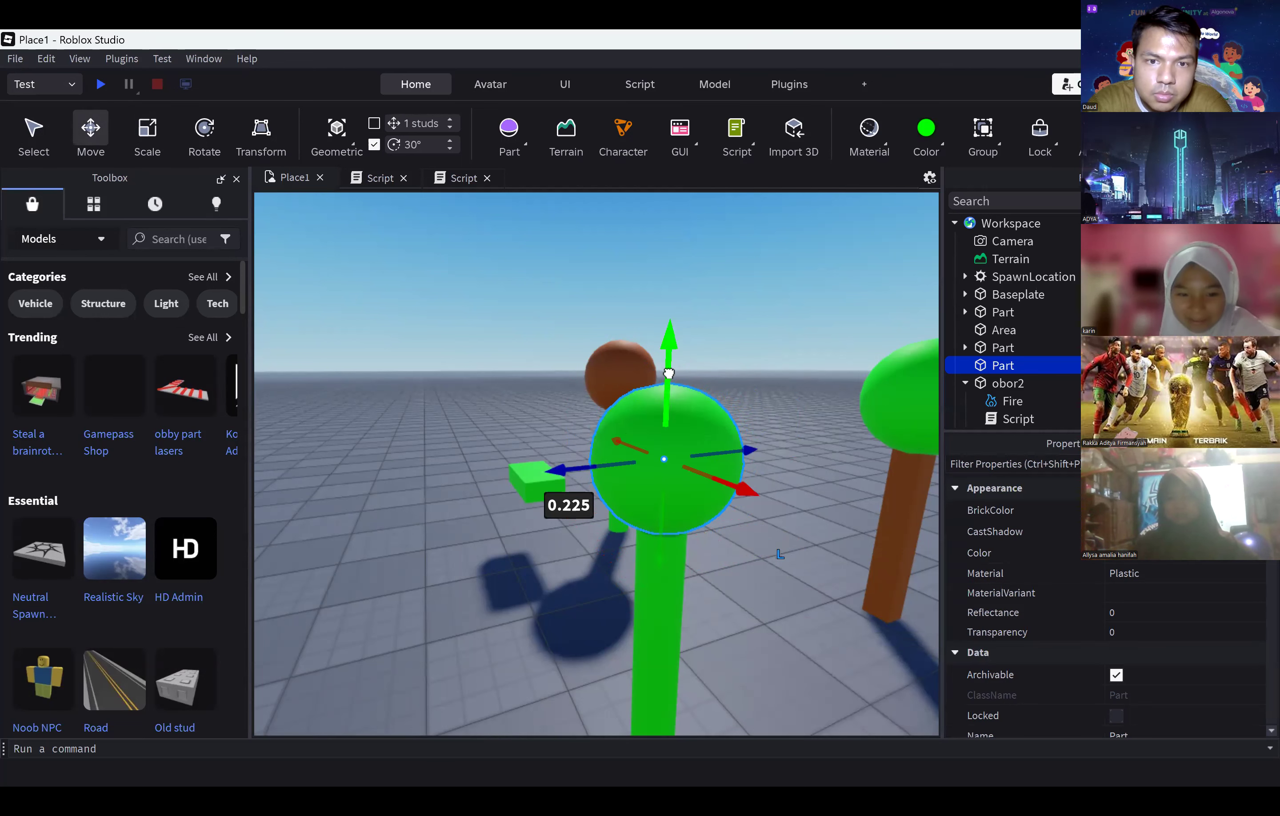
drag(668, 400, 668, 410)
Step: Color the new torch's handle yellow and its ball red
key(a)
right_drag(725, 519, 673, 452)
click(586, 548)
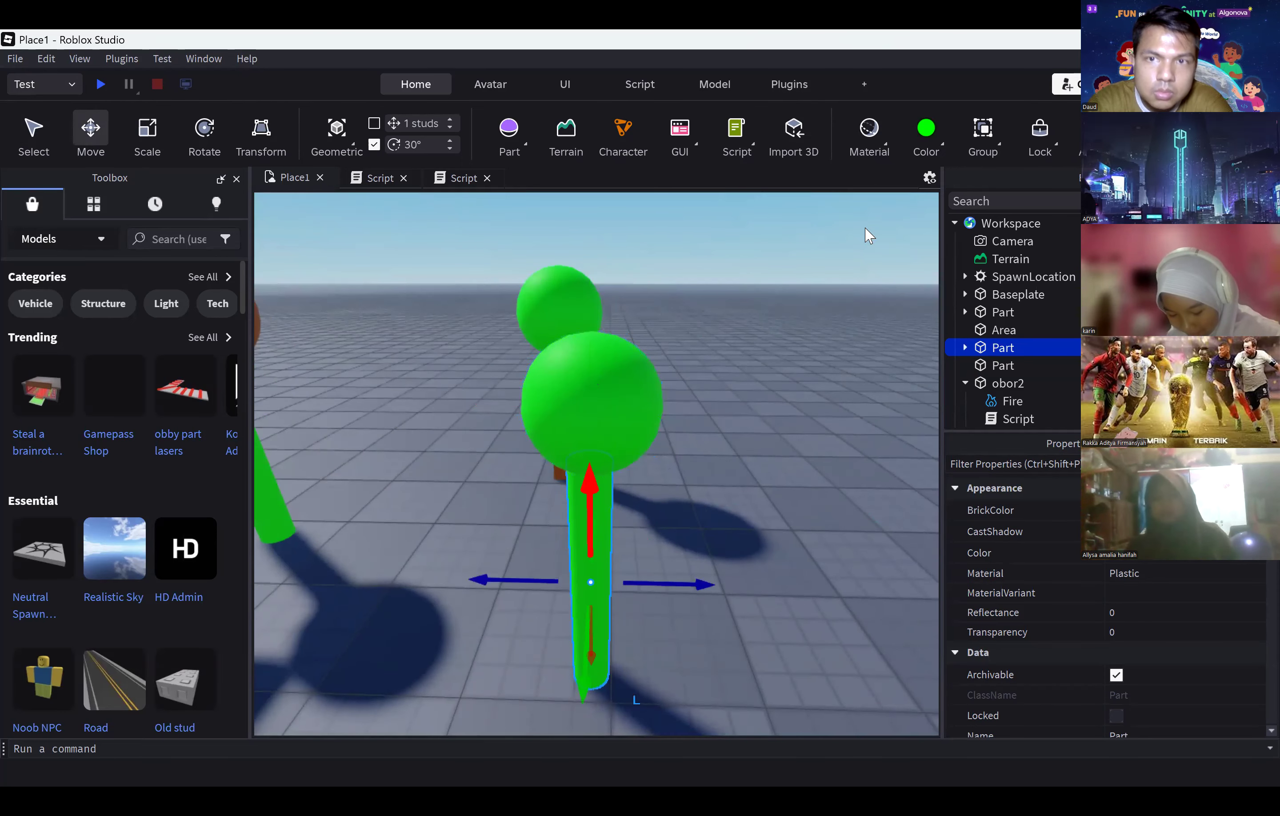
click(942, 144)
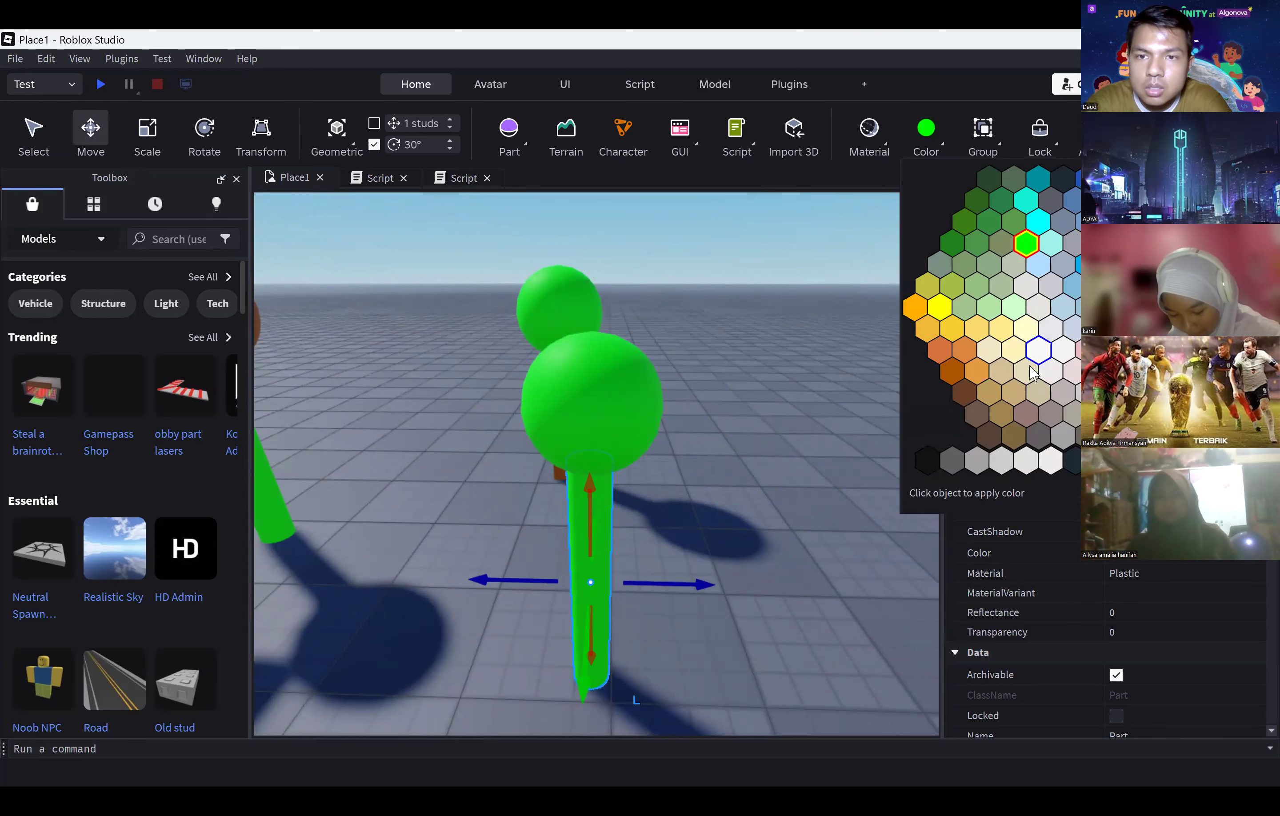
click(939, 306)
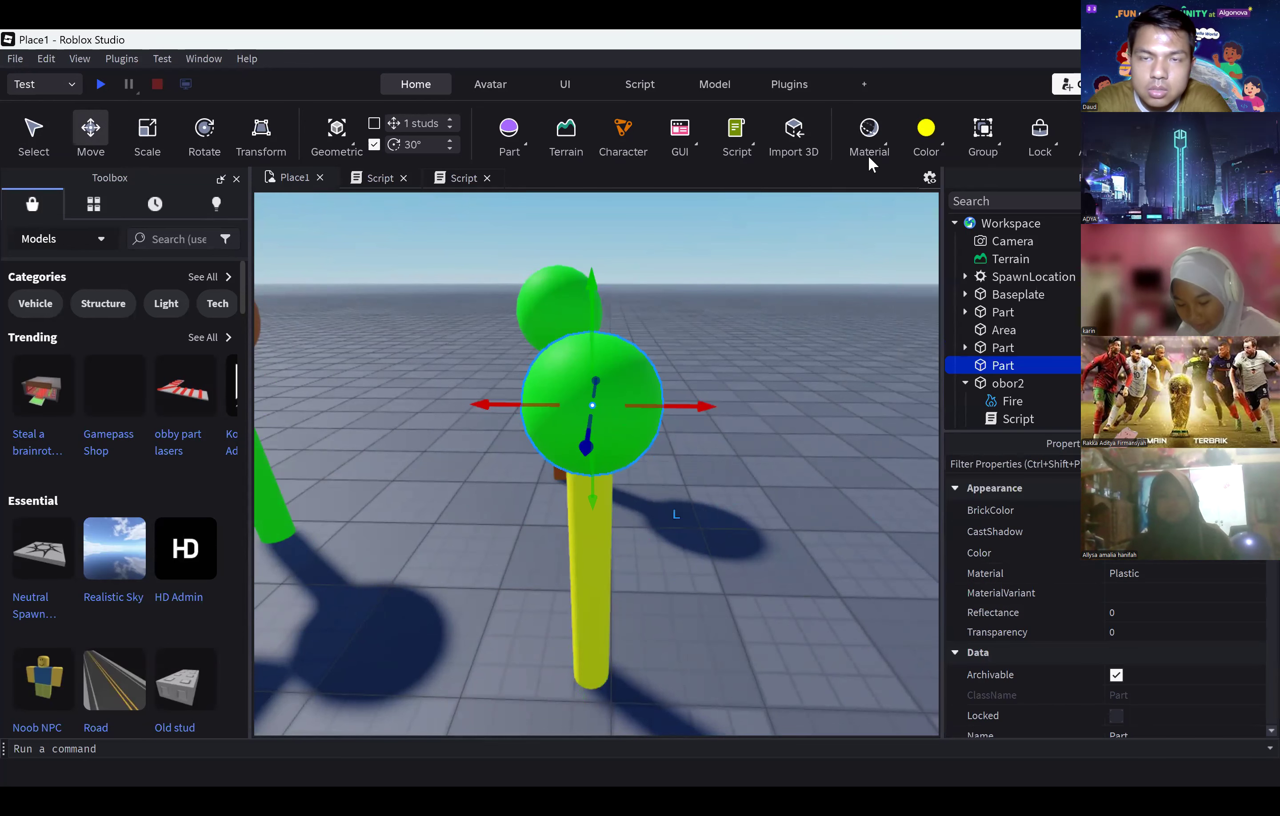
click(935, 146)
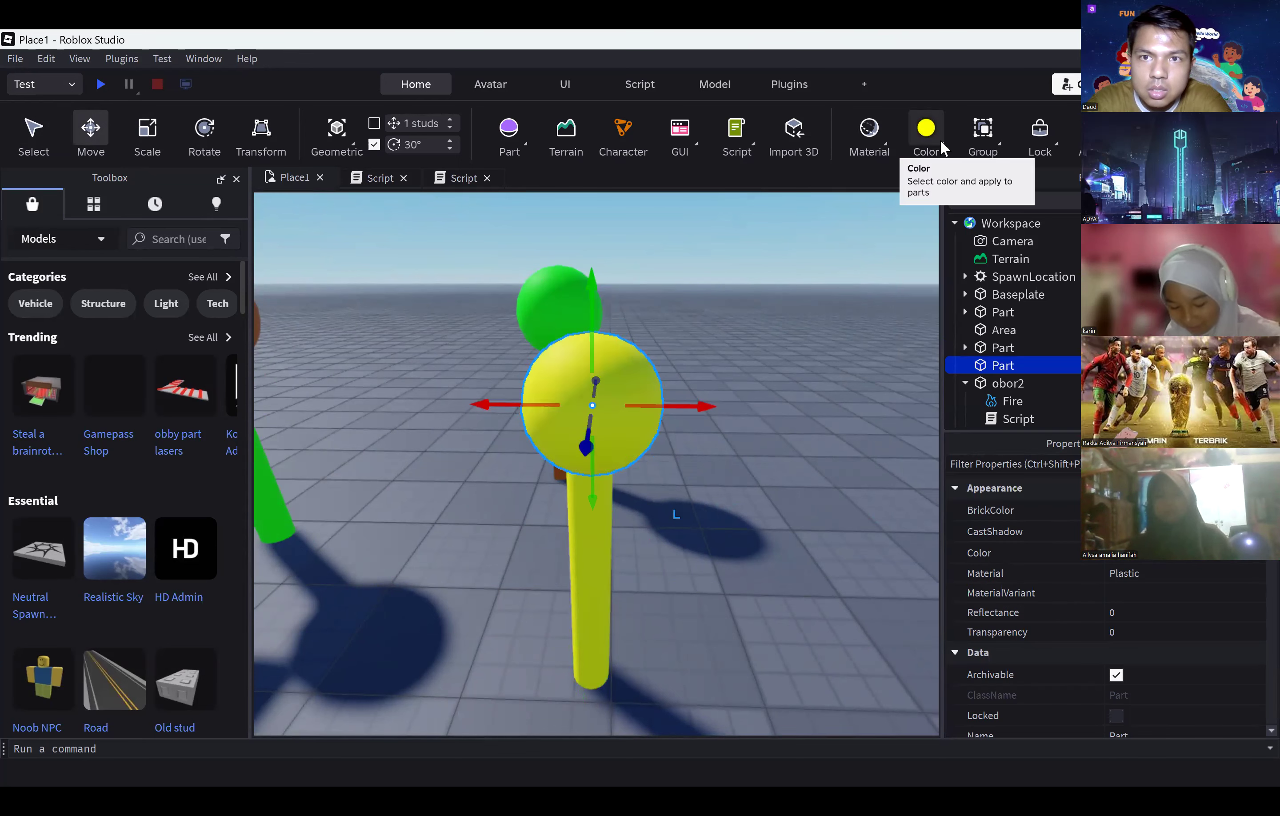
click(942, 143)
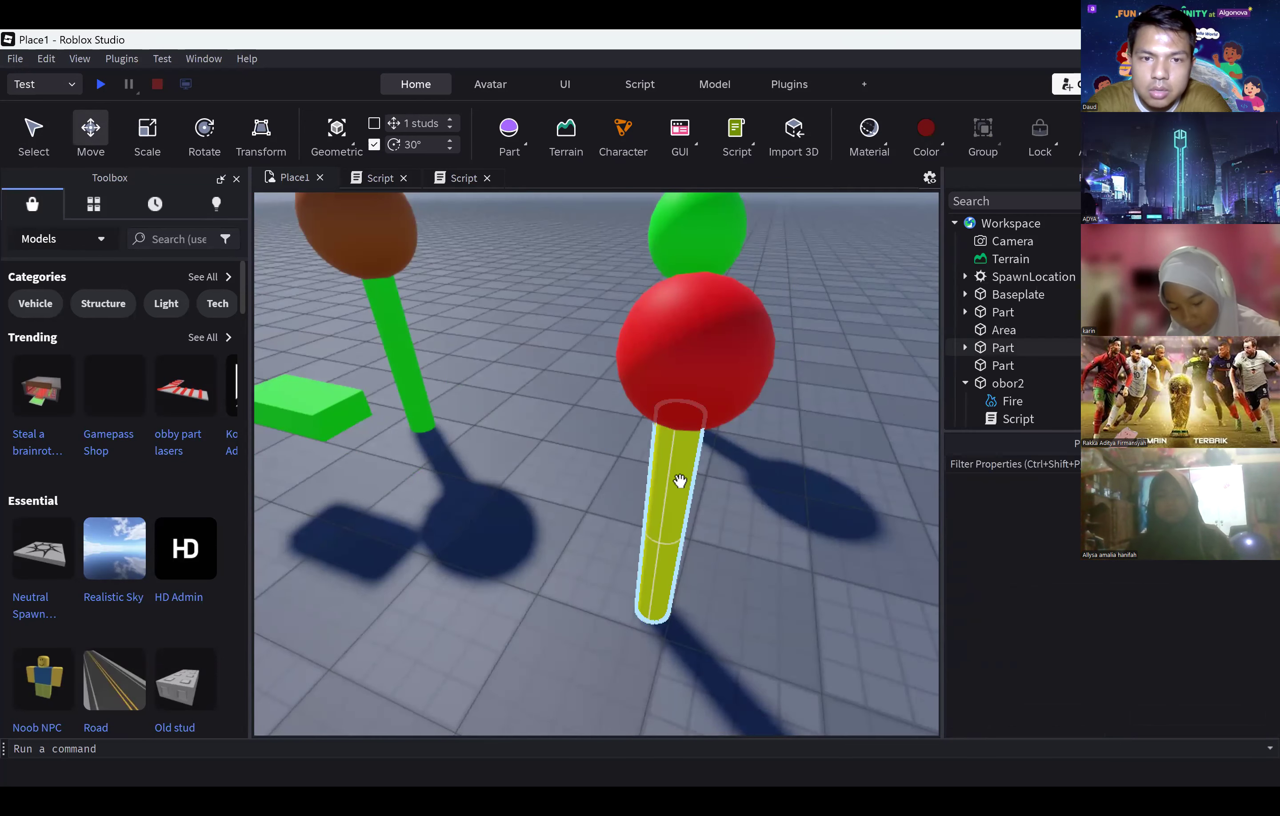
Step: Rename the red ball part to obor3
click(680, 479)
click(730, 333)
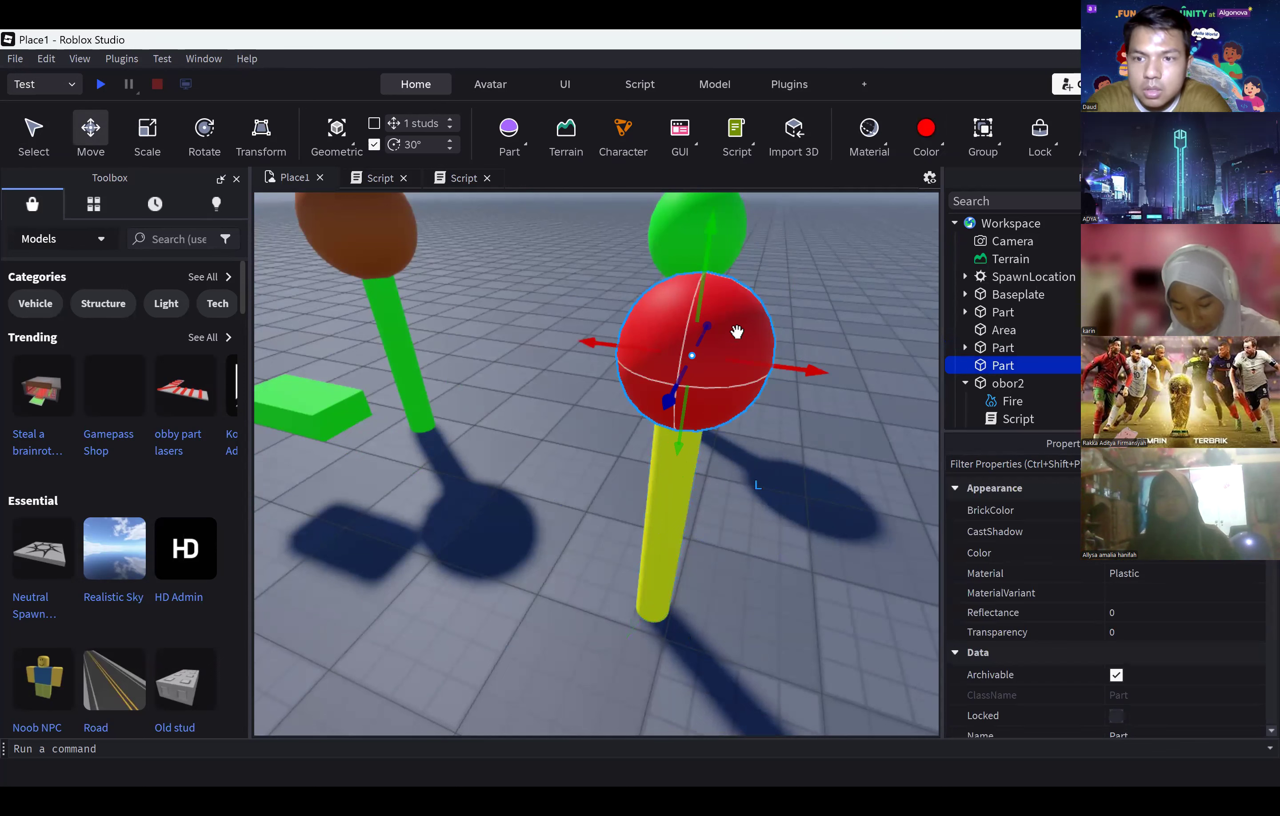
right_click(1004, 366)
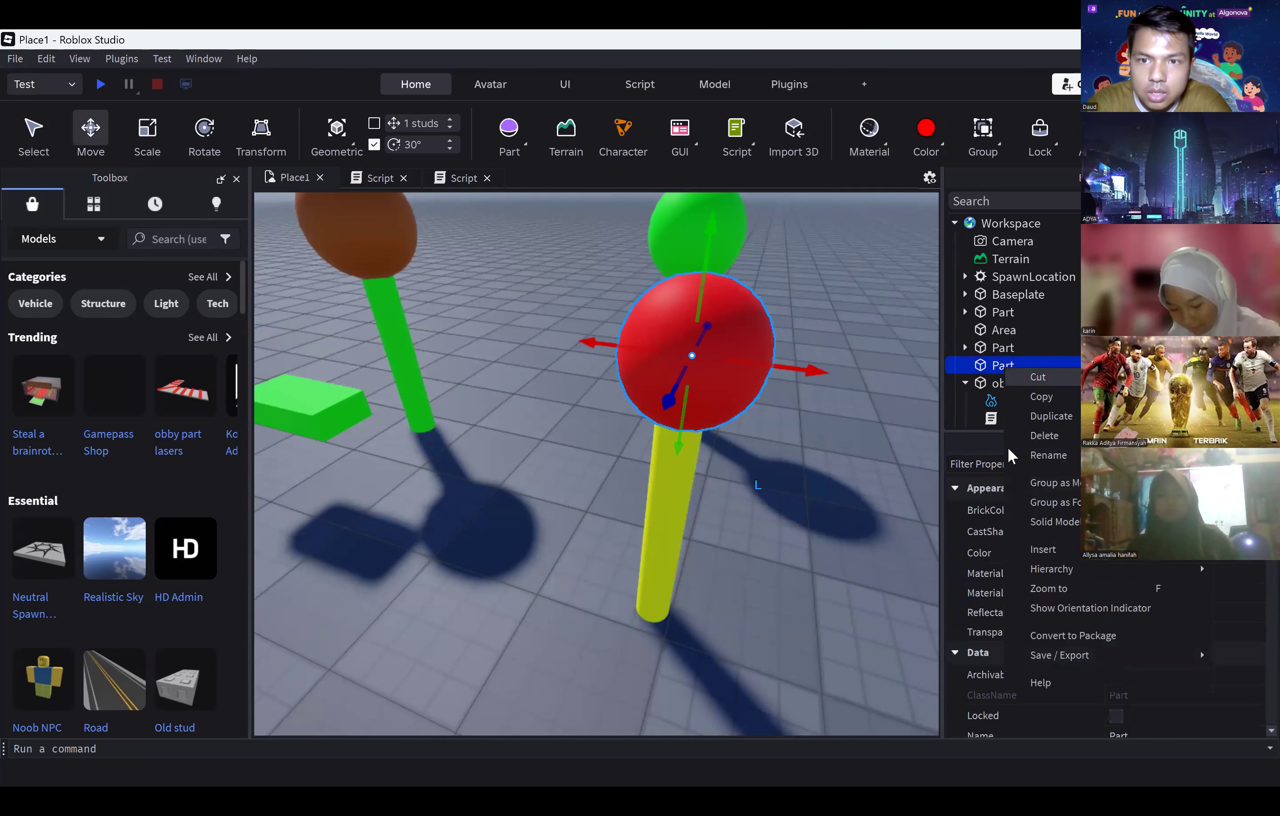
click(1037, 451)
text(obor3)
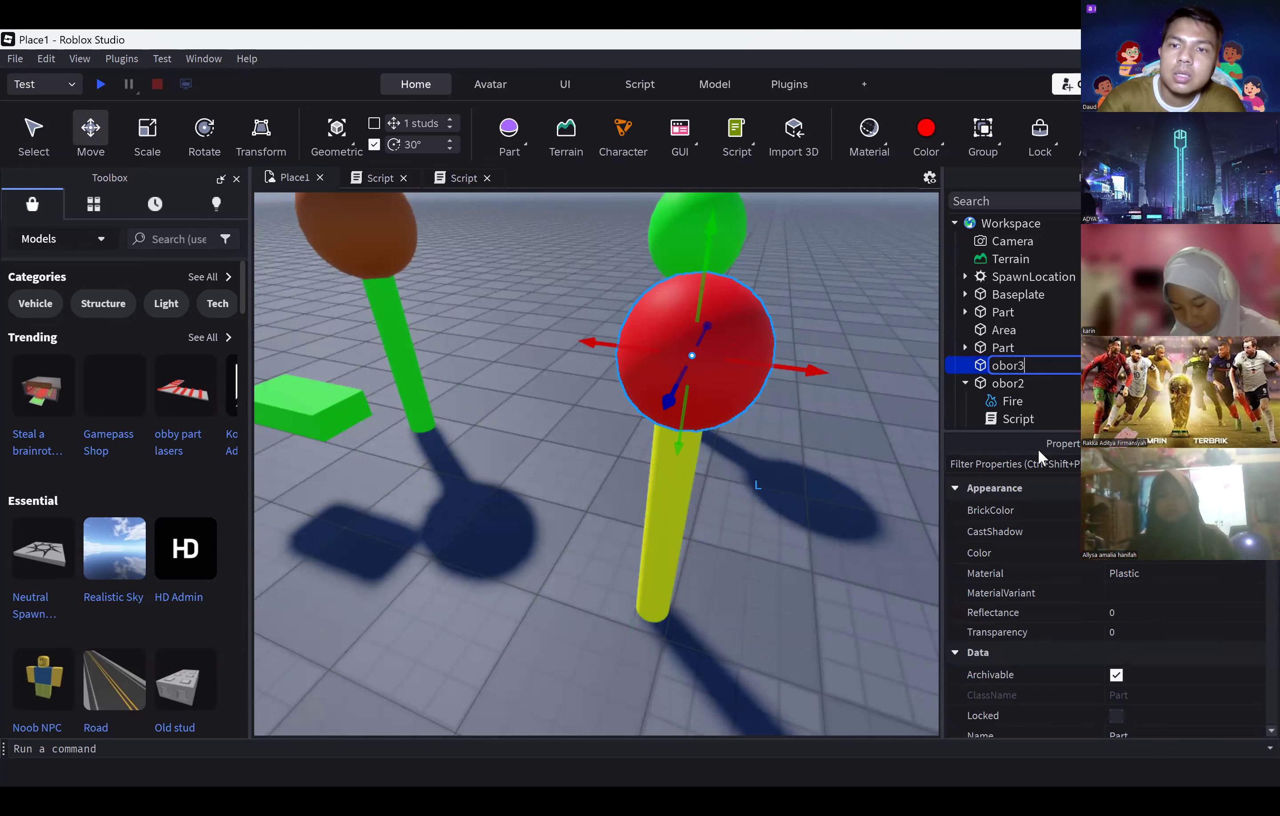
key(Return)
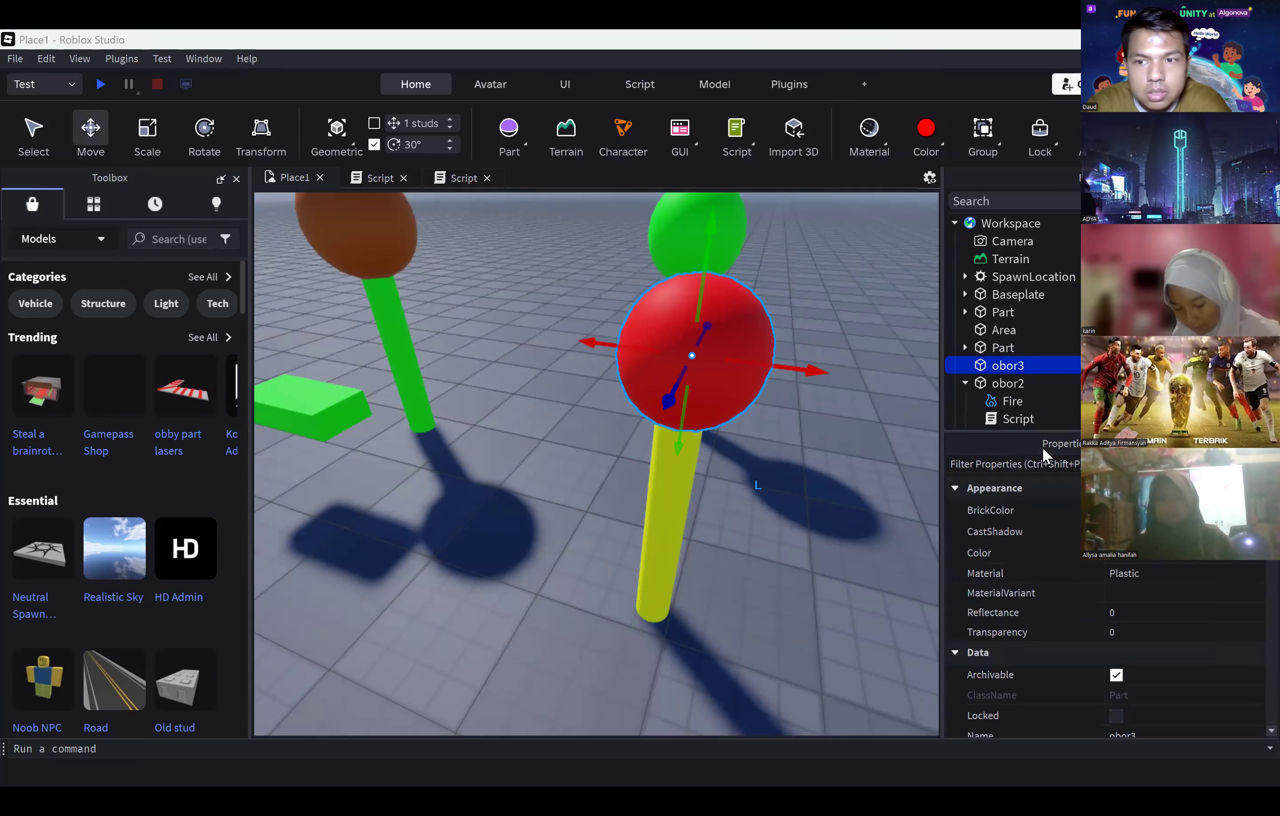
Step: Add a Sparkles effect to the obor3 part
drag(574, 351, 822, 572)
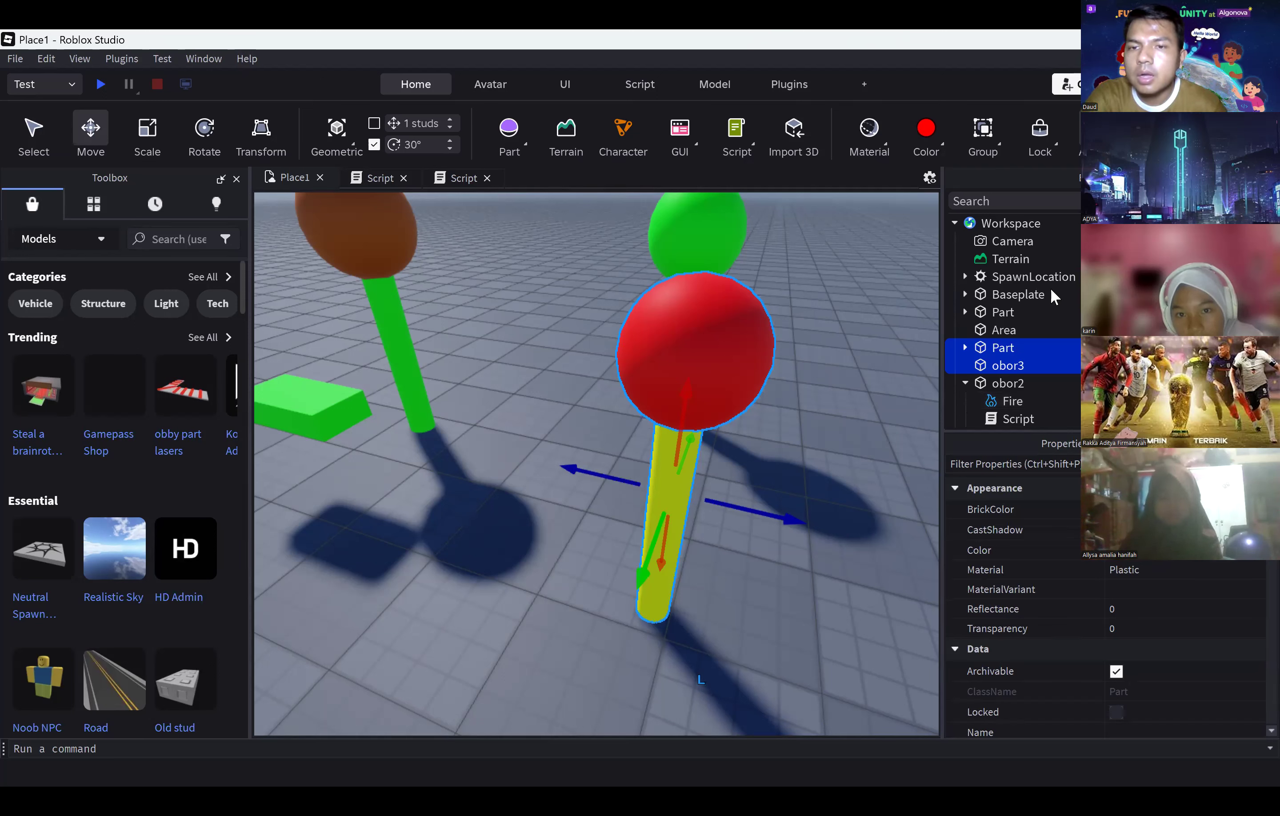
click(1016, 366)
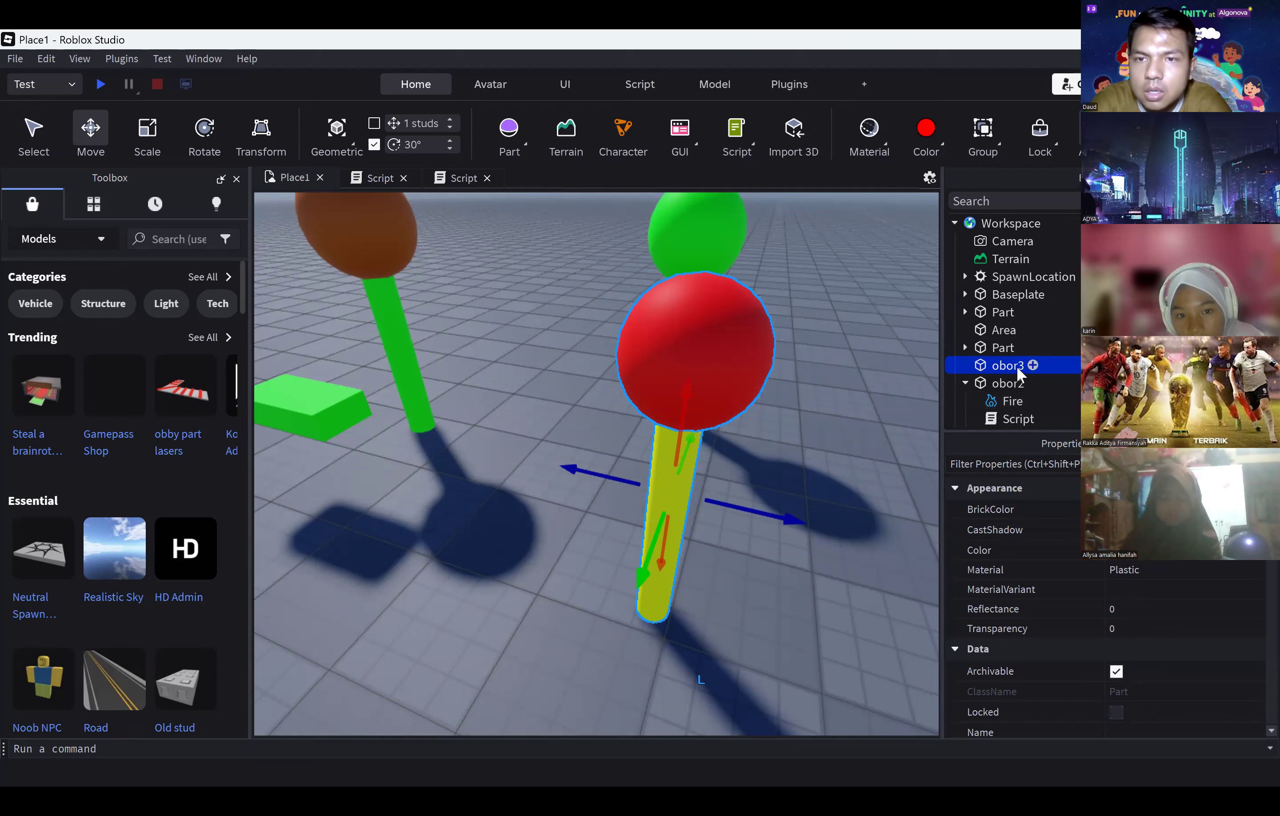
click(1028, 366)
key(Return)
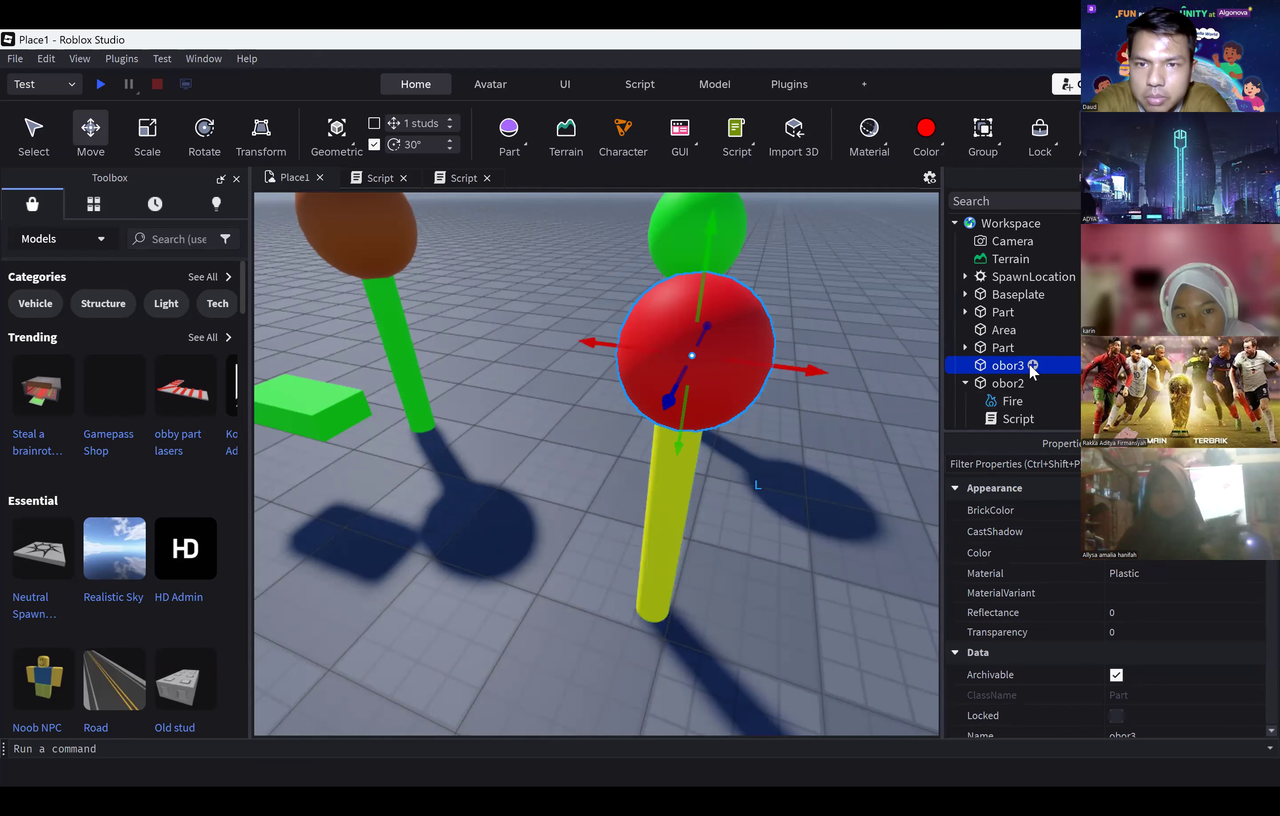
click(1031, 364)
text(spark)
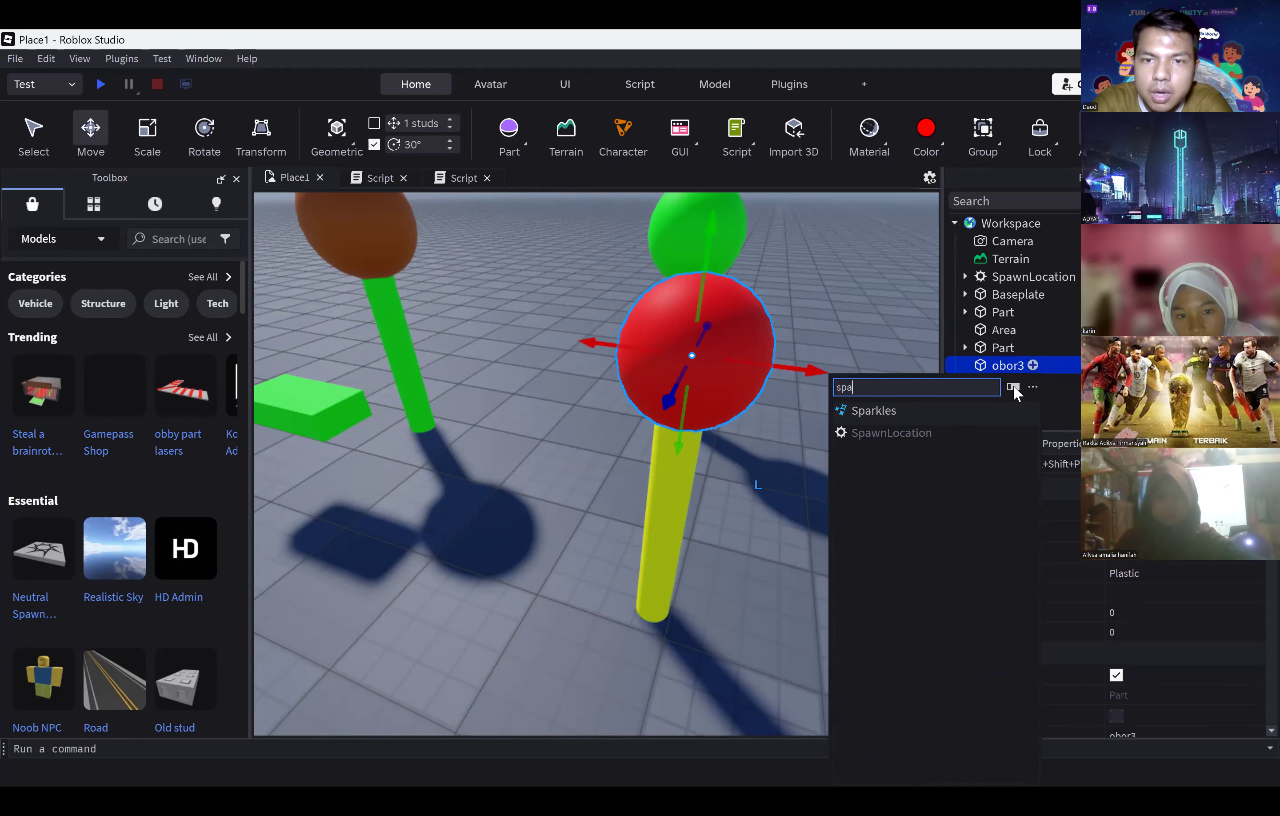
key(Return)
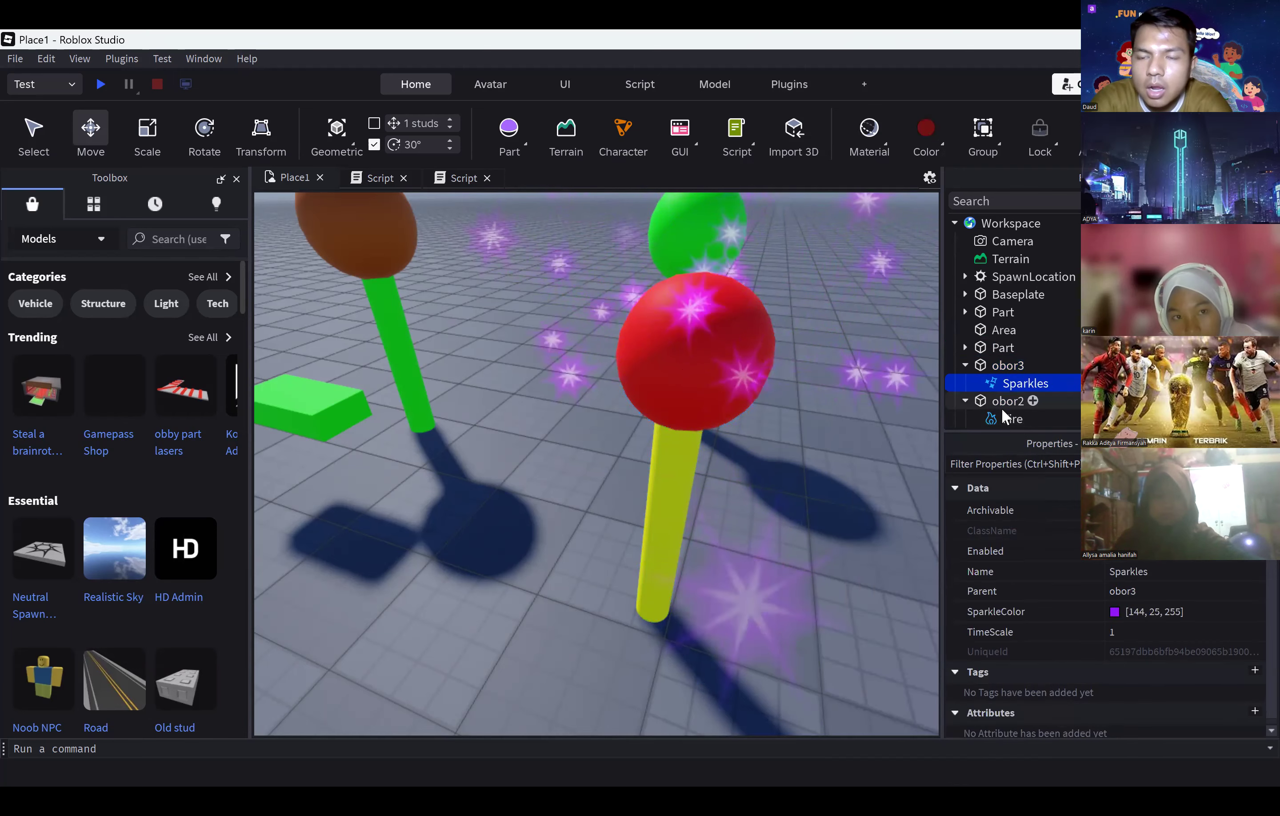
Step: Add a Script to obor3 whose onTouchBam(who) function sets who.Parent.Humanoid.Health=0, and connect it to game.workspace.obor3.Touched
click(1020, 366)
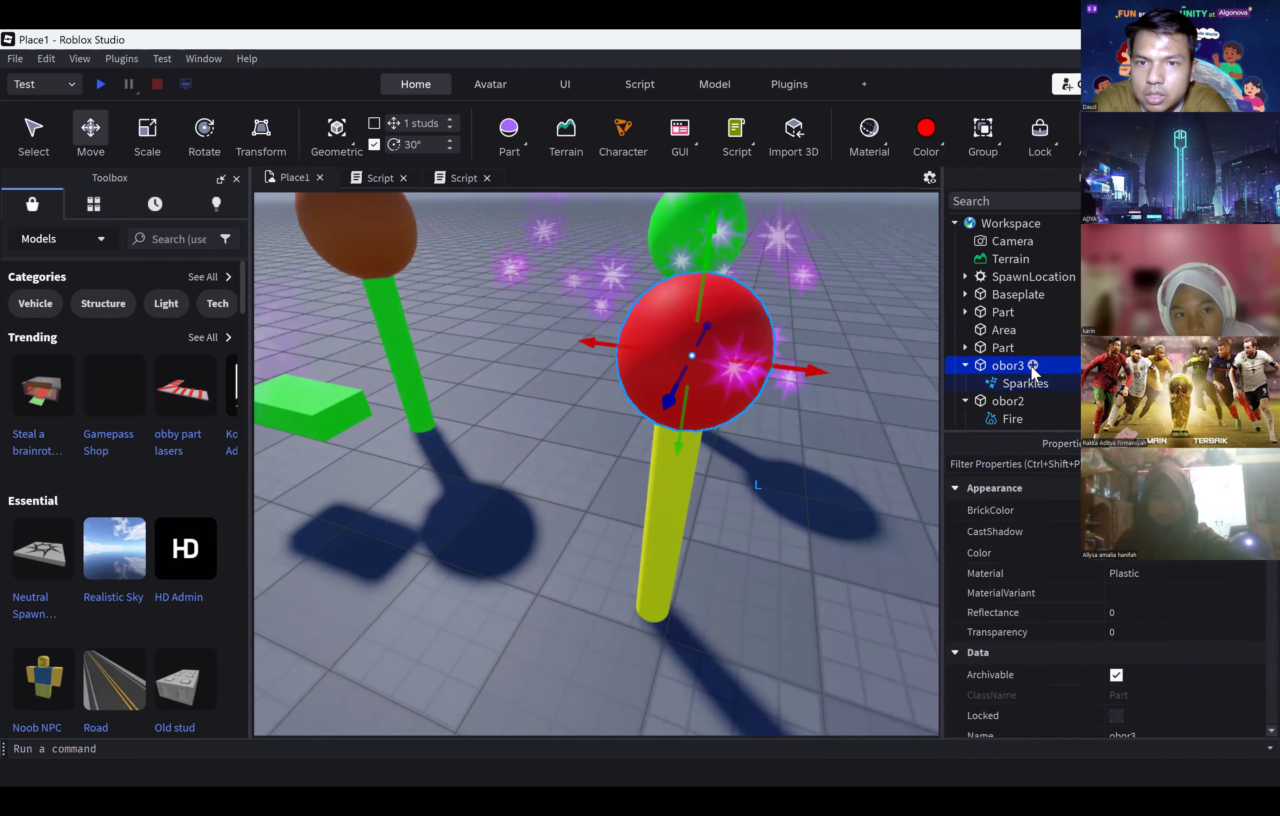
click(1032, 364)
key(Return)
key(ctrl+a)
text(function onTouchBam(who) 	who.Parent.Humanoid.Health=0 end game.workspace.Torch.Touched:Connect(onTouchBam))
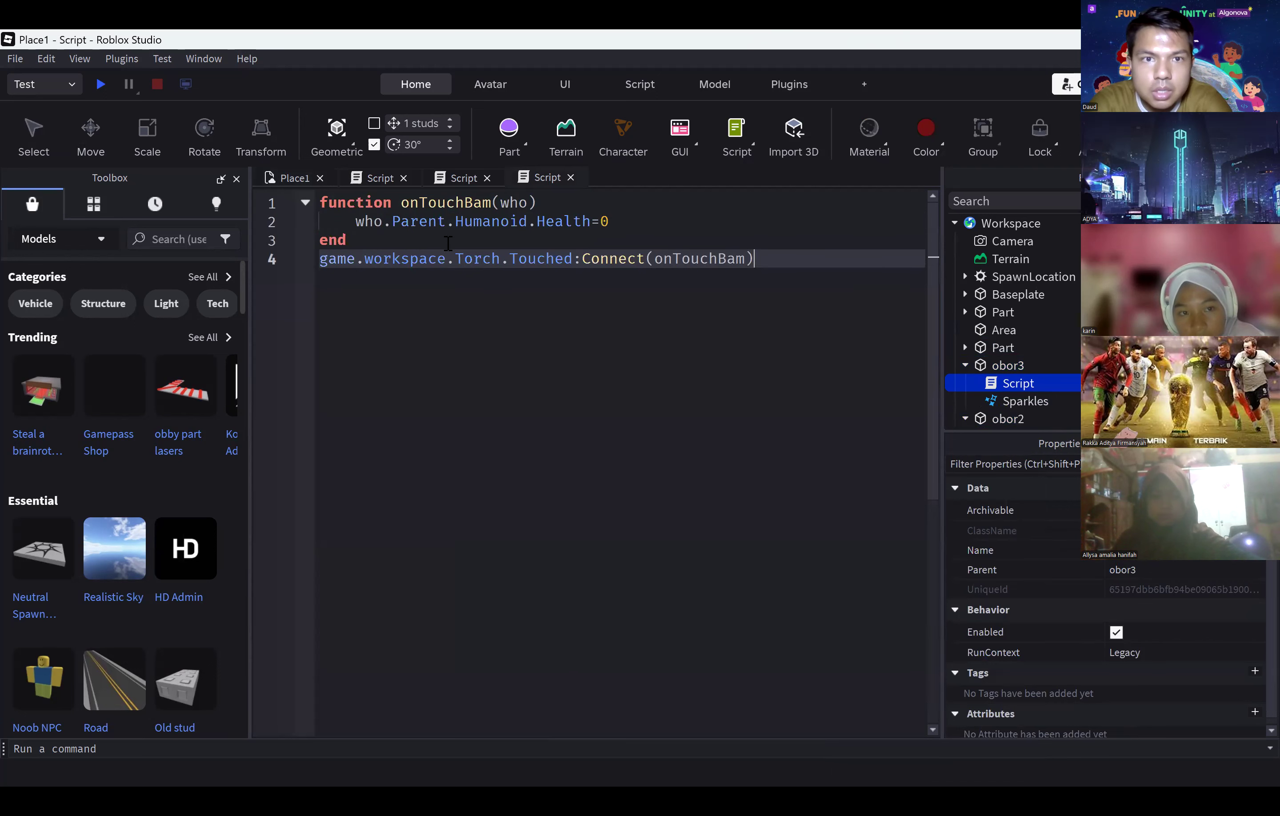
double_click(505, 258)
text(o)
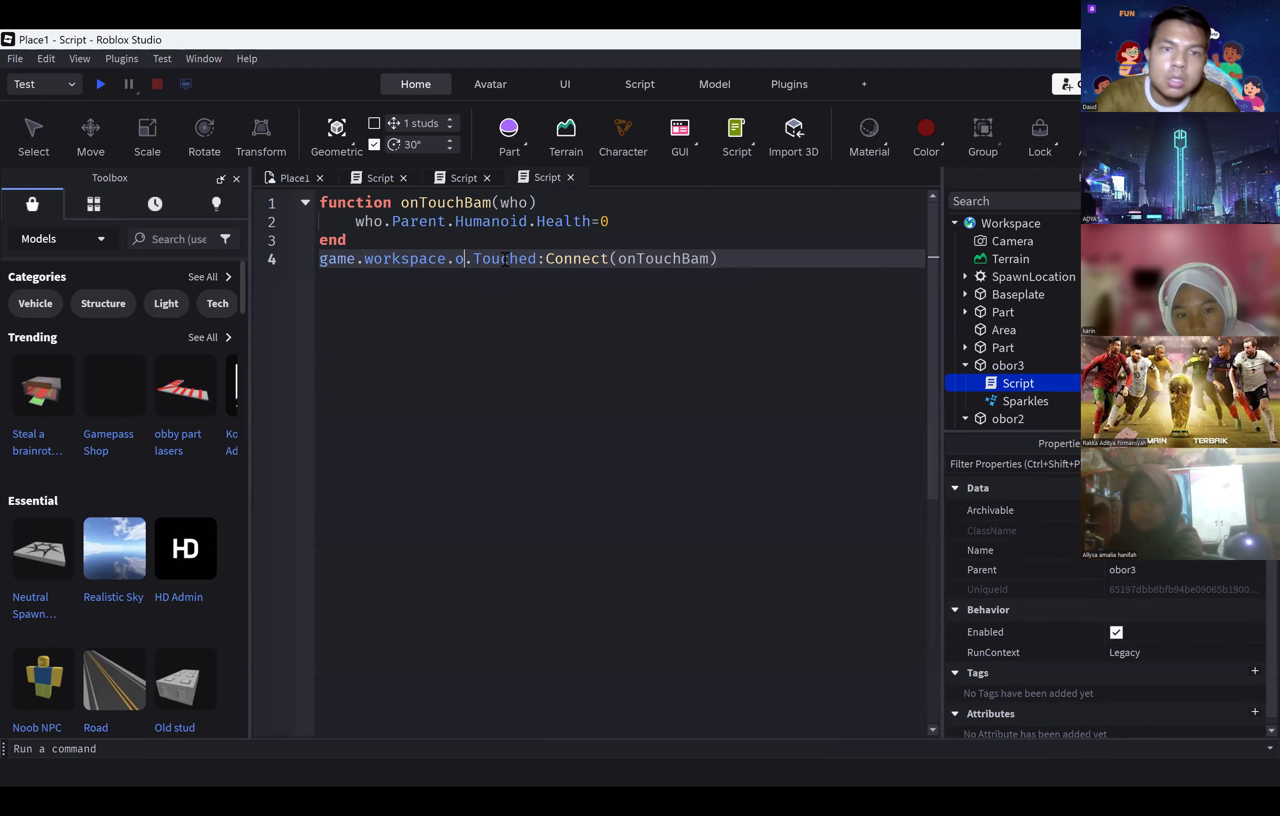
text(bor3)
key(ctrl+a)
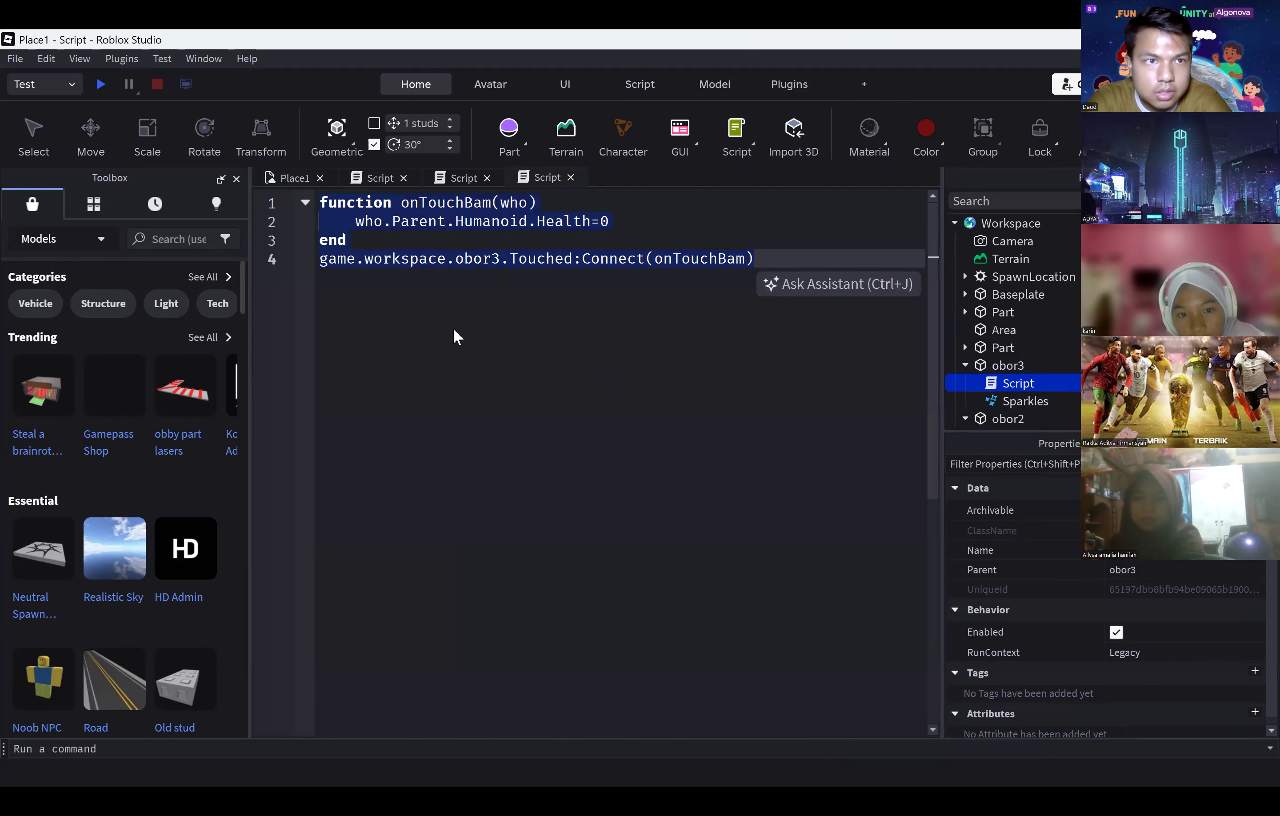
Step: Playtest the obor3 script by walking the character into the red torch, and end the test
click(100, 85)
key(w)
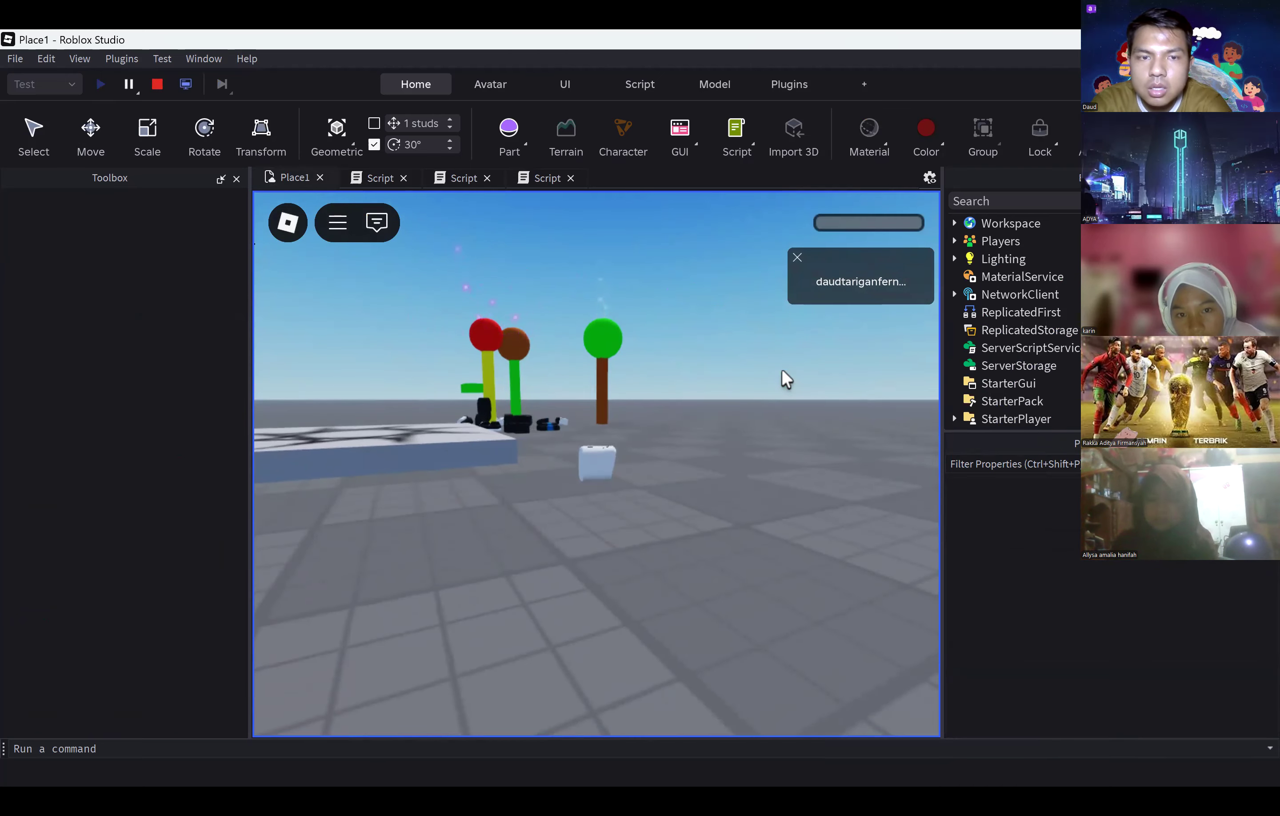
key(w)
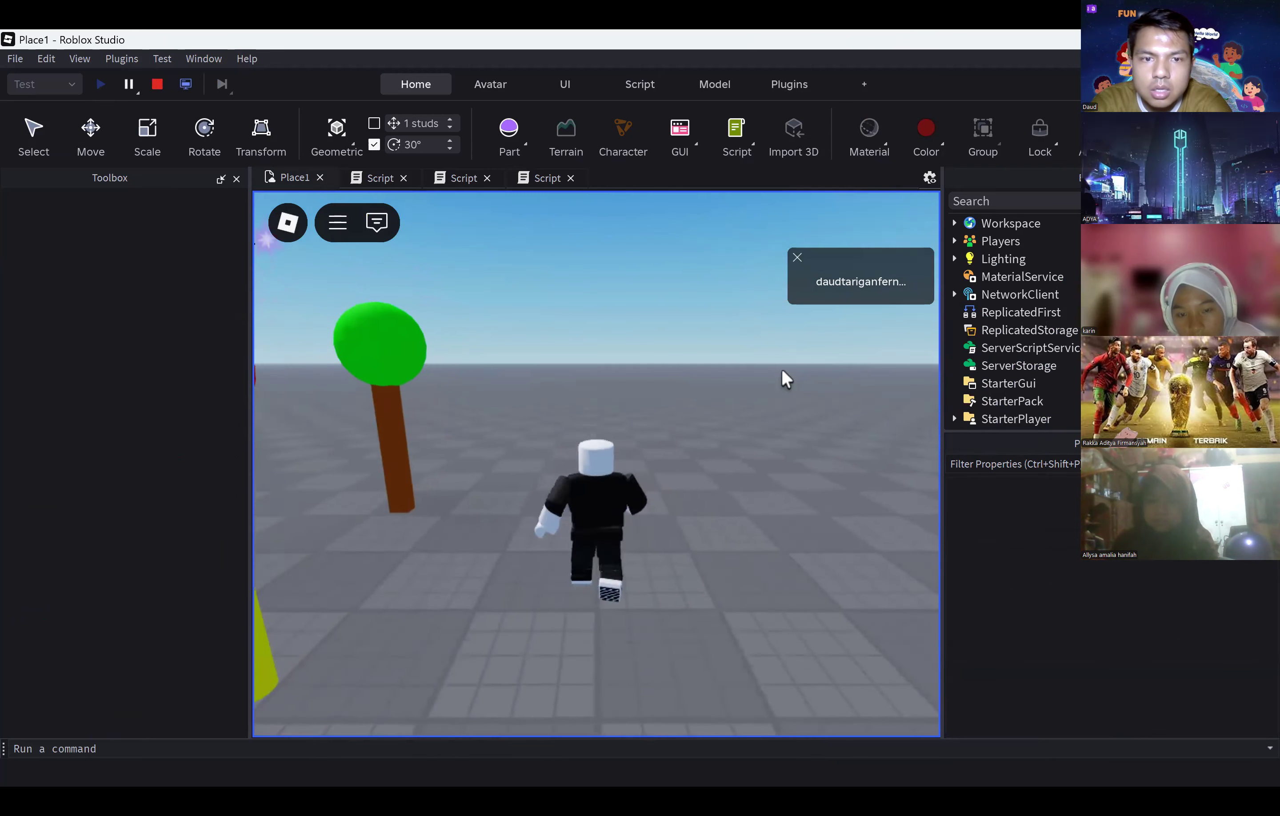
key(s)
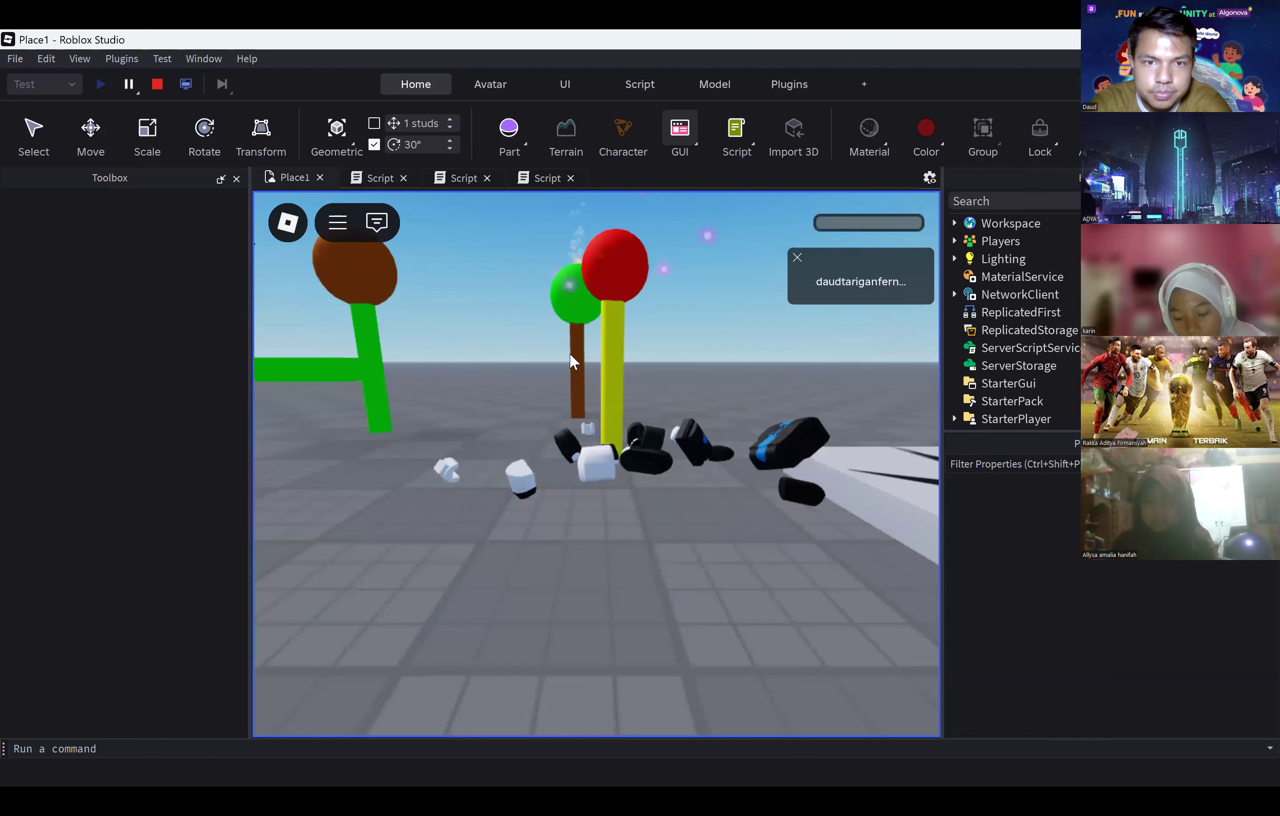
key(shift+F5)
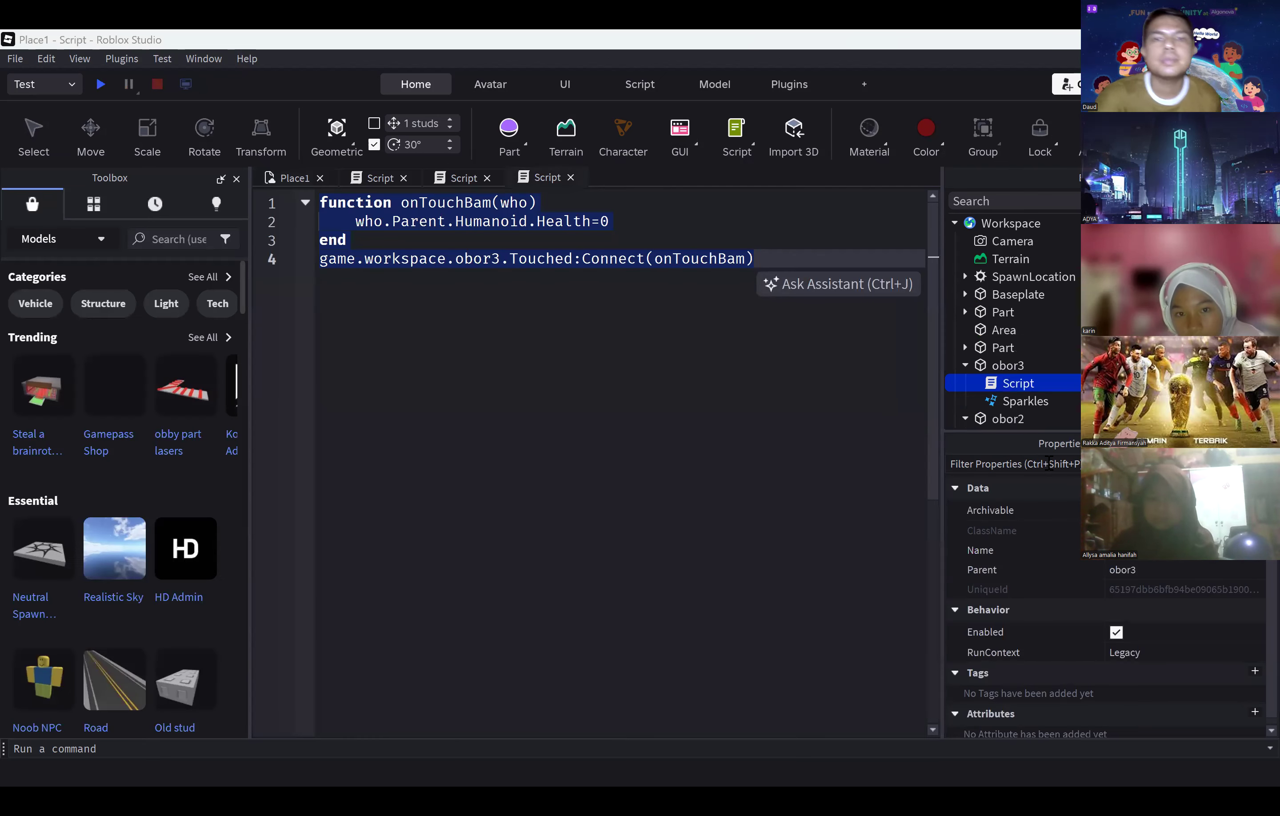
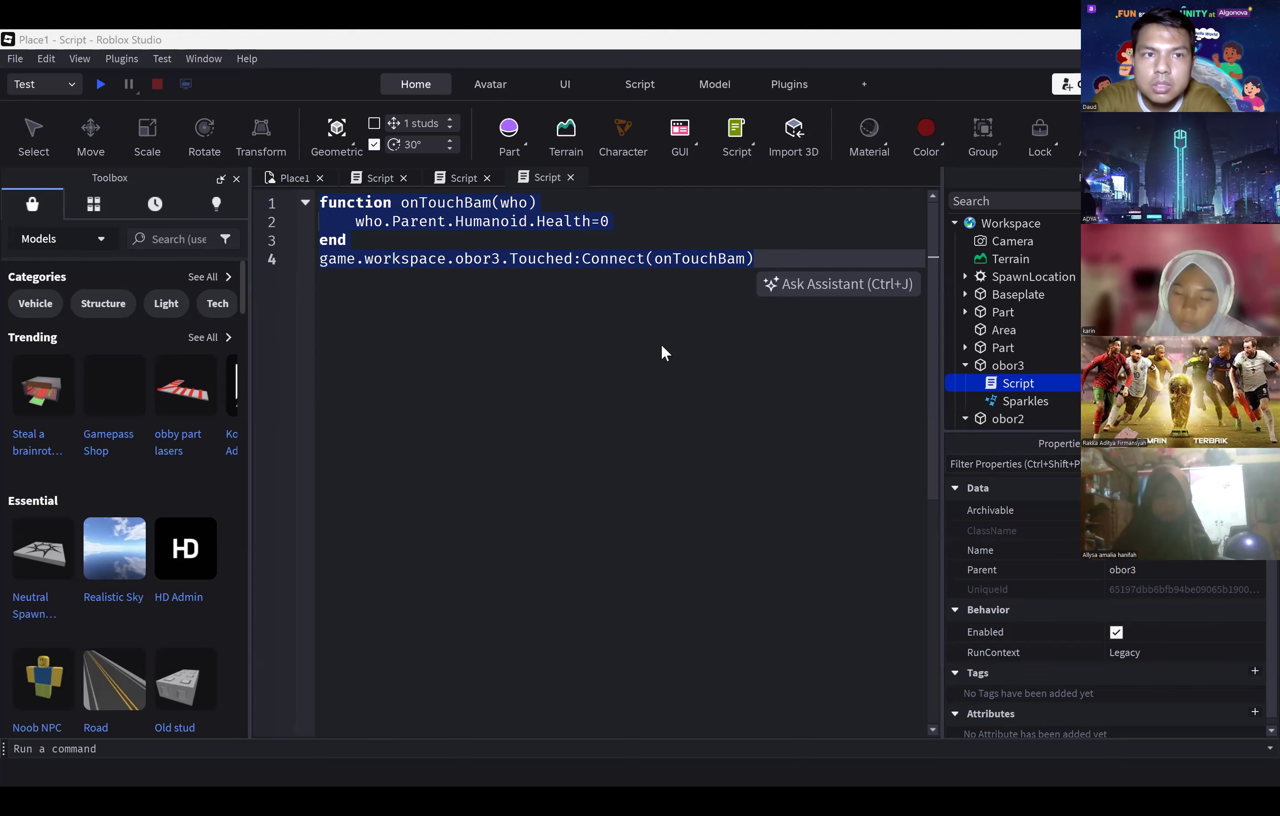
Step: Search the model library for "castle" and insert the Sand Castle model near the torches
key(ctrl+Tab)
scroll(698, 375, down, 3)
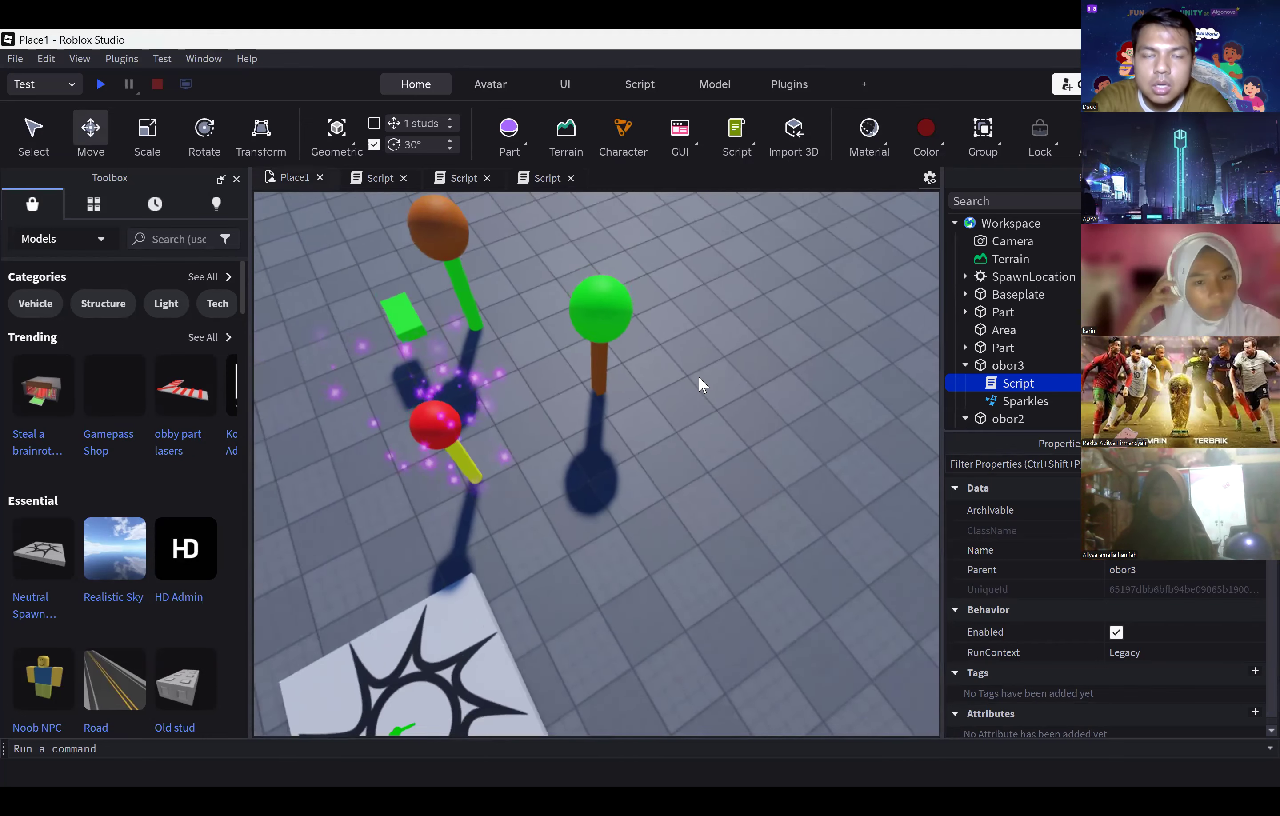
click(173, 239)
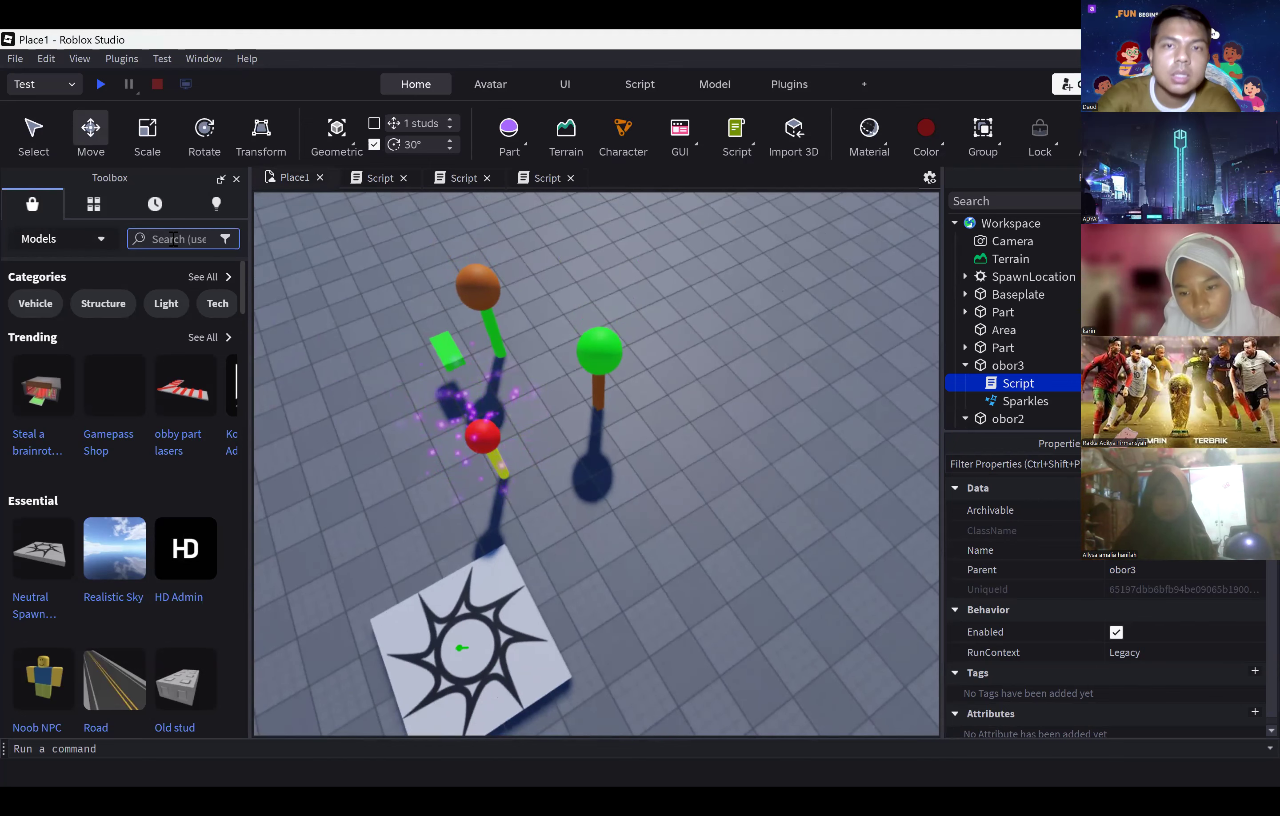
text(castle)
key(Return)
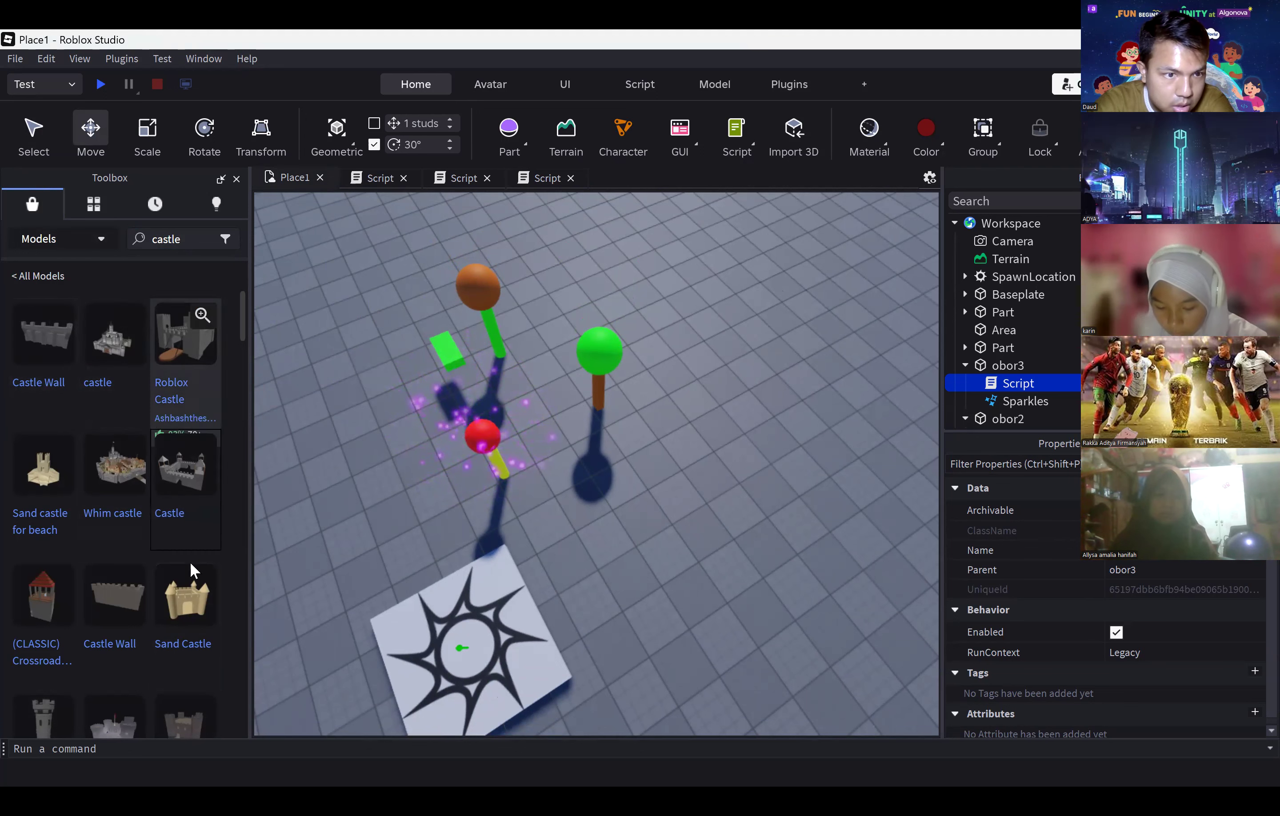
click(186, 597)
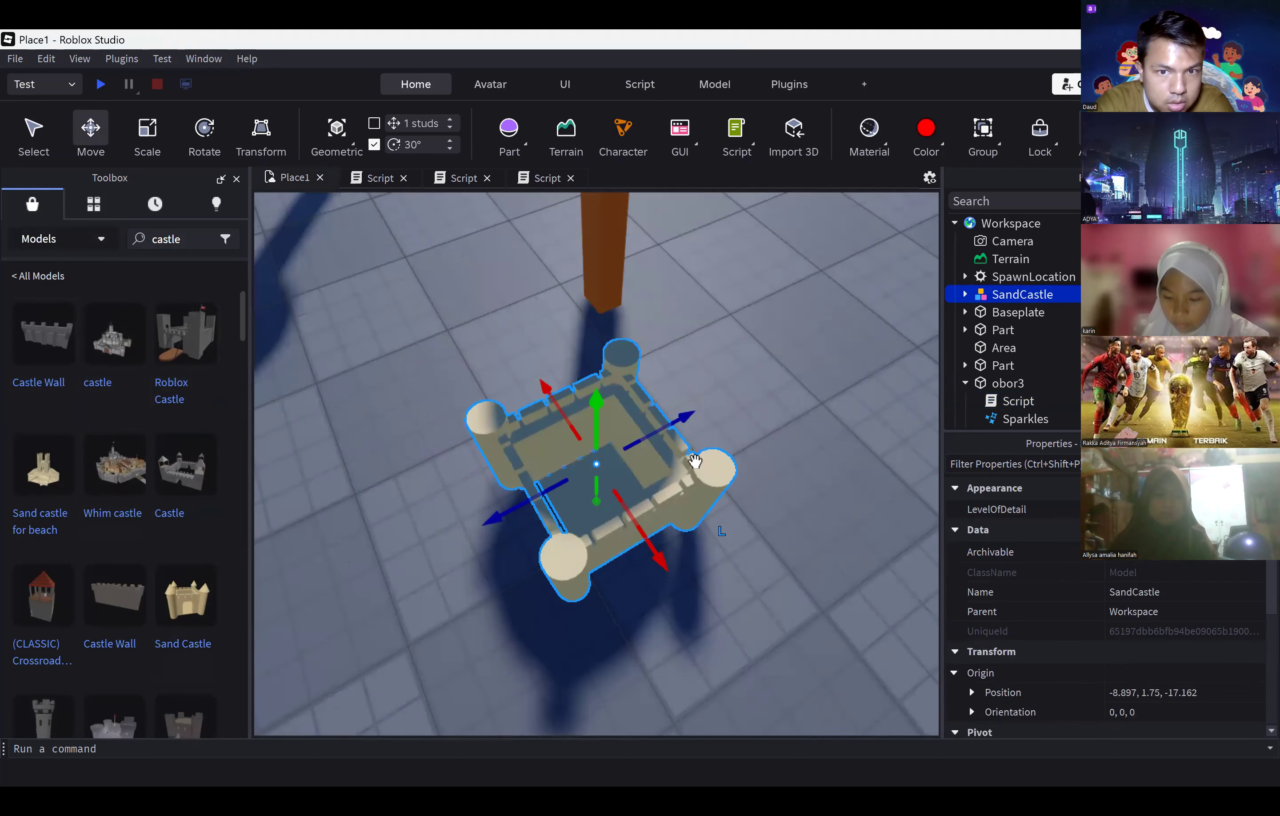
Step: Scale the SandCastle model up until it is several times larger beside the torches
click(138, 138)
scroll(608, 485, down, 6)
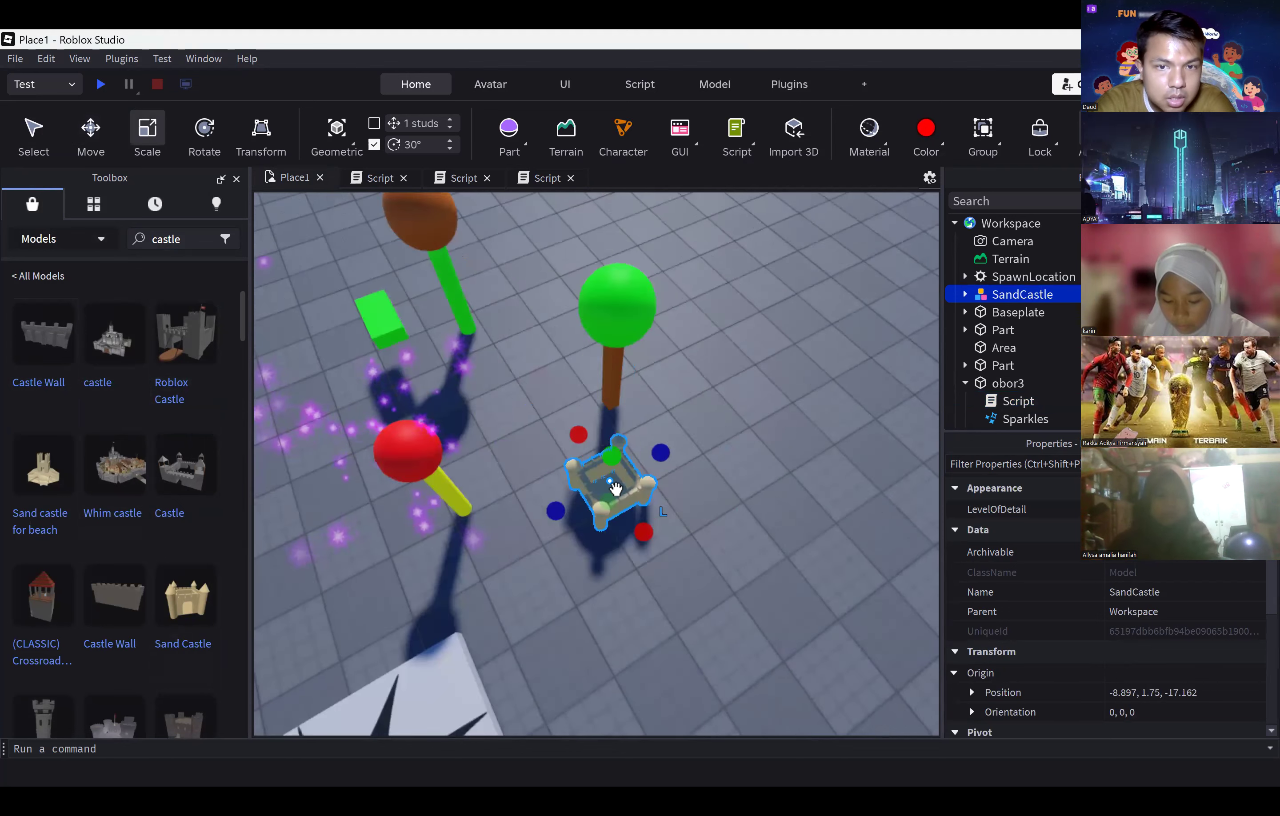
drag(636, 530, 780, 726)
right_drag(685, 436, 686, 442)
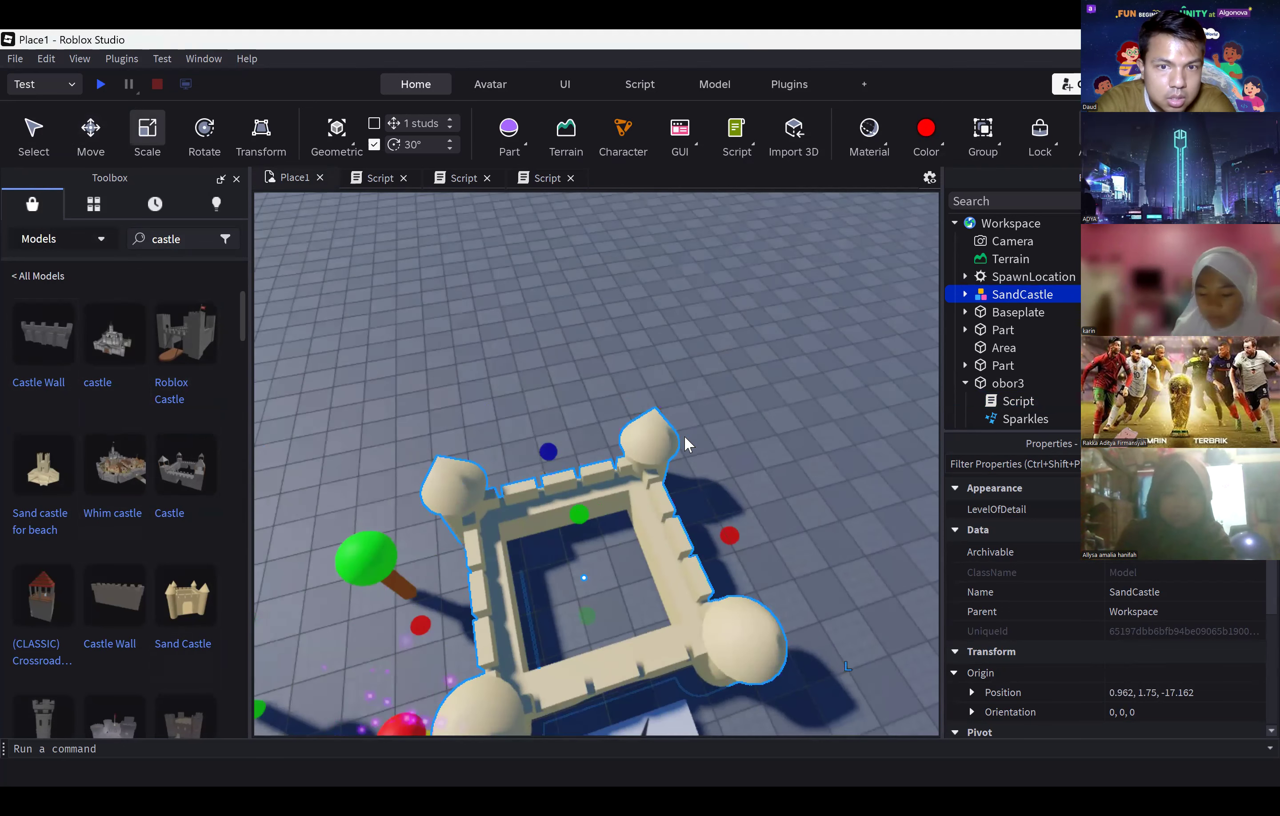
Step: Enlarge the SandCastle further, raise it onto the baseplate and move it beside the torches, to about position 15.4, 21.3, -27.9
key(d)
drag(577, 534, 781, 497)
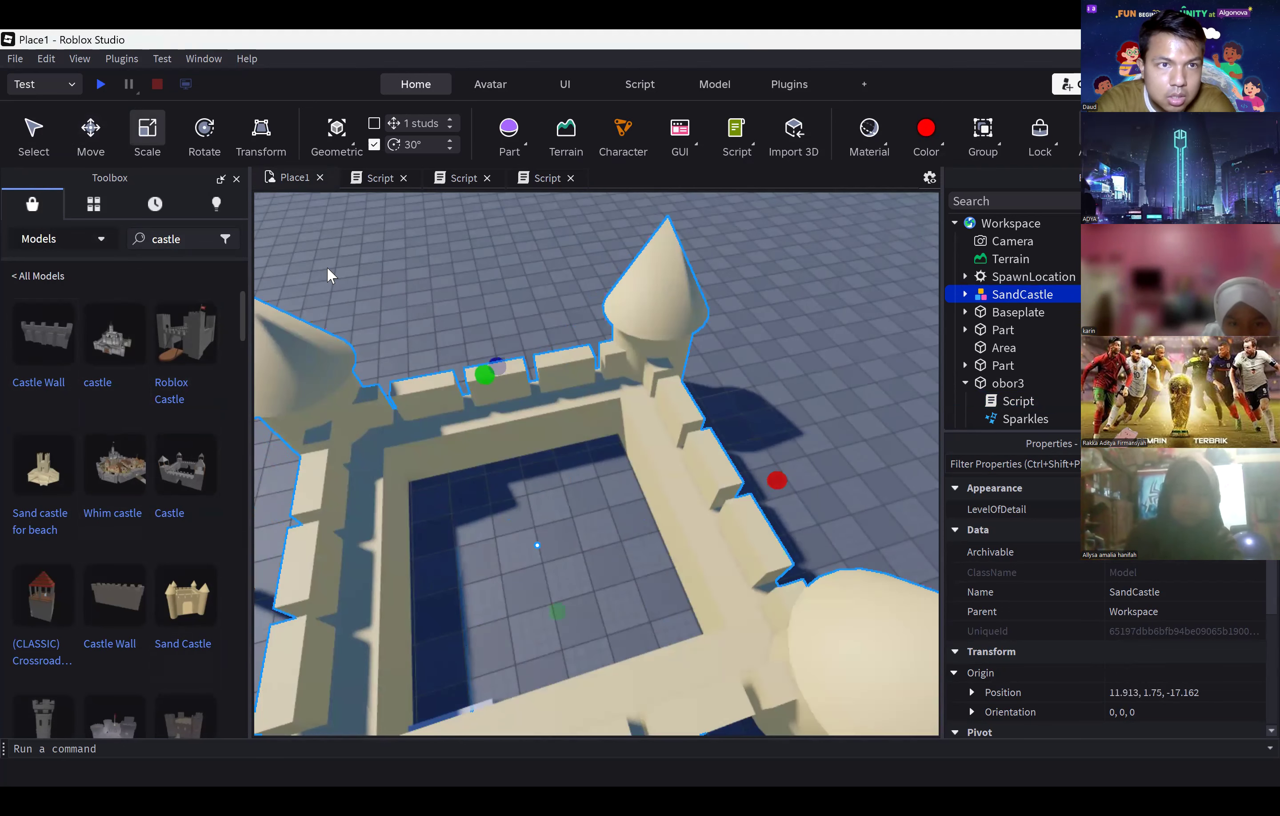
click(96, 132)
drag(514, 473, 466, 269)
mouse_move(525, 456)
right_down()
mouse_move(525, 411)
mouse_move(538, 437)
right_up()
key(s)
right_drag(502, 513, 596, 449)
key(s)
drag(595, 449, 693, 438)
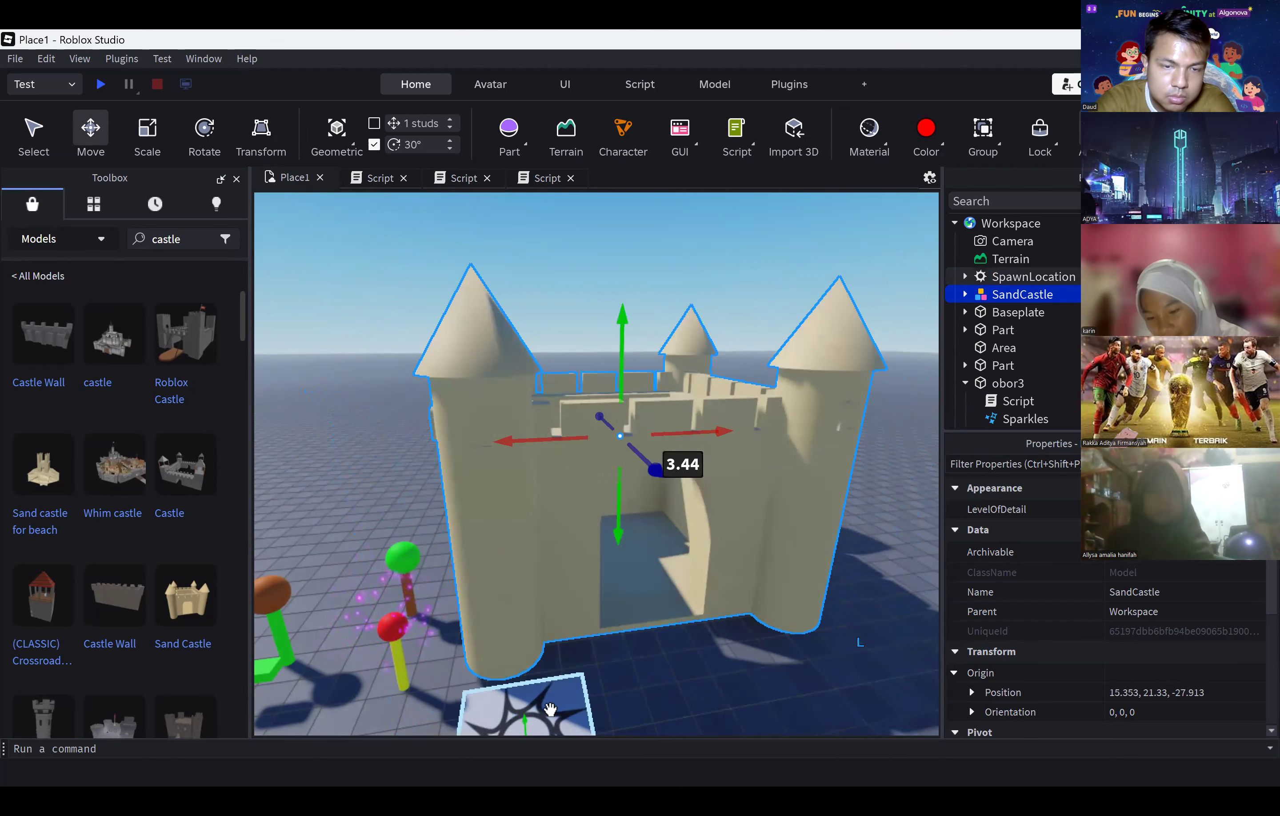
Step: Move the SpawnLocation about 16 studs so it sits in front of the castle's doorway
click(551, 712)
drag(622, 718, 737, 556)
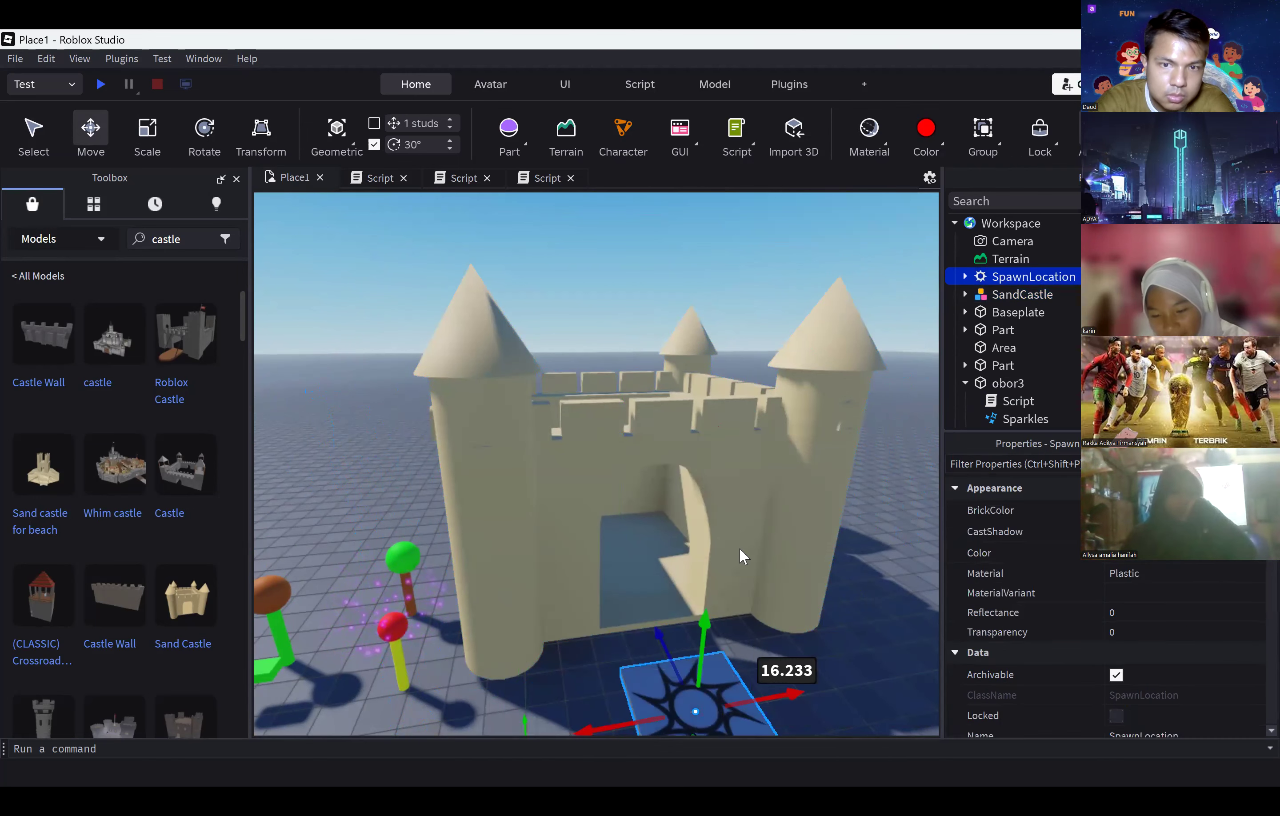
scroll(738, 529, up, 5)
scroll(740, 528, up, 4)
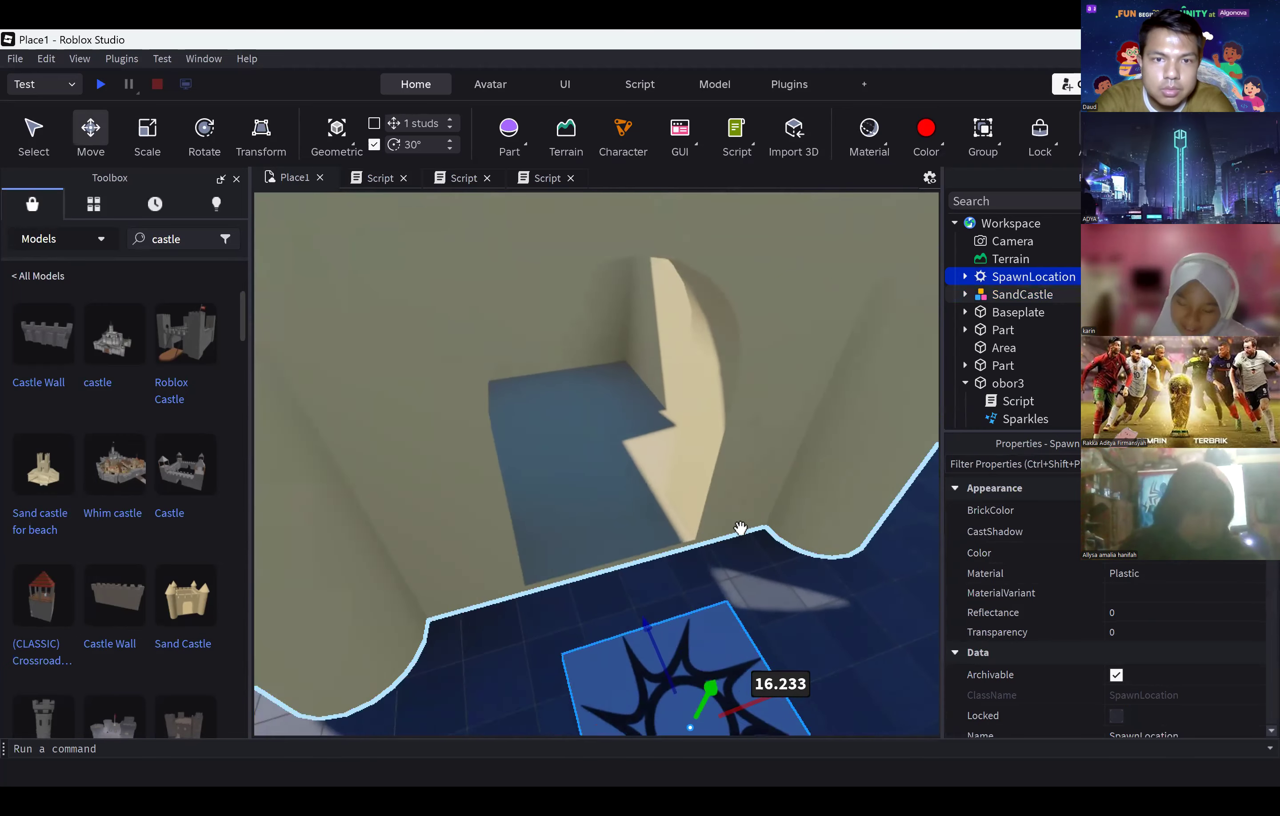
right_drag(740, 528, 692, 516)
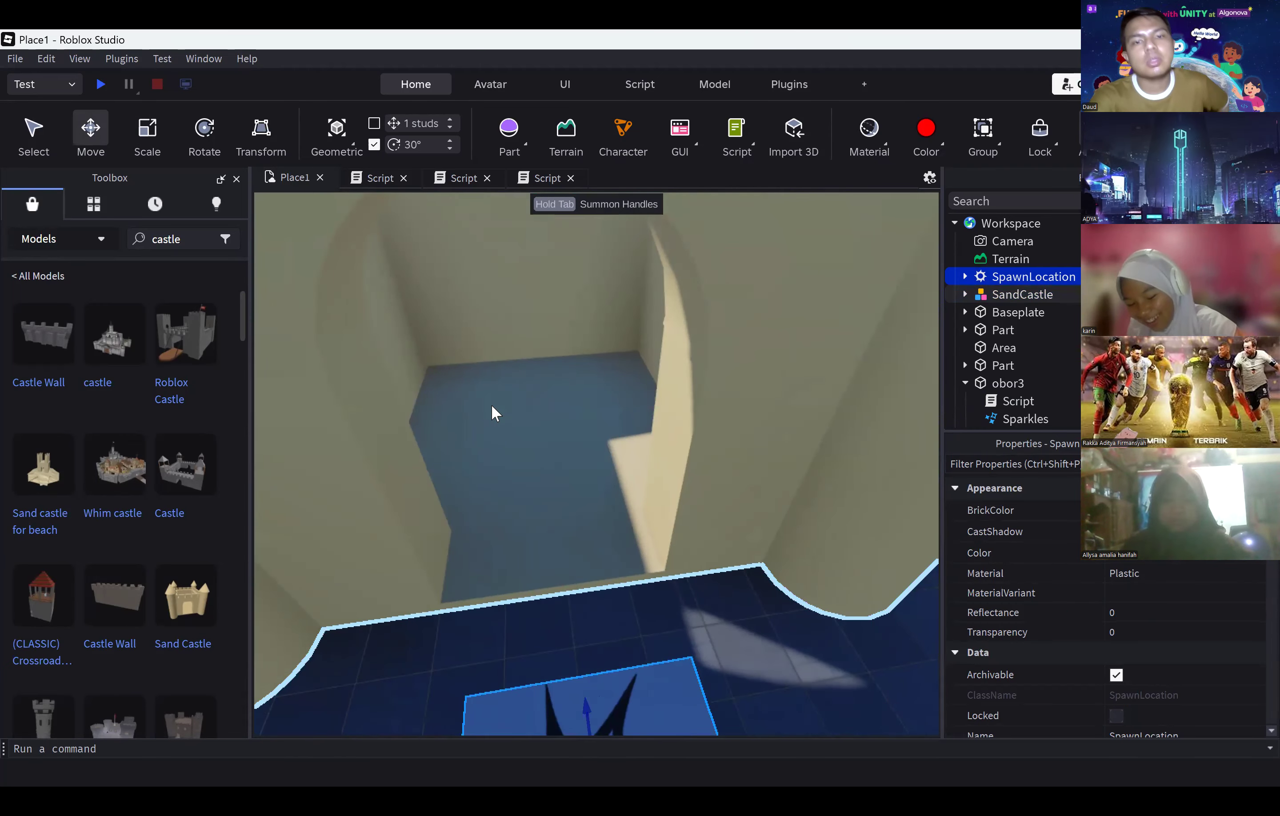
scroll(458, 459, down, 5)
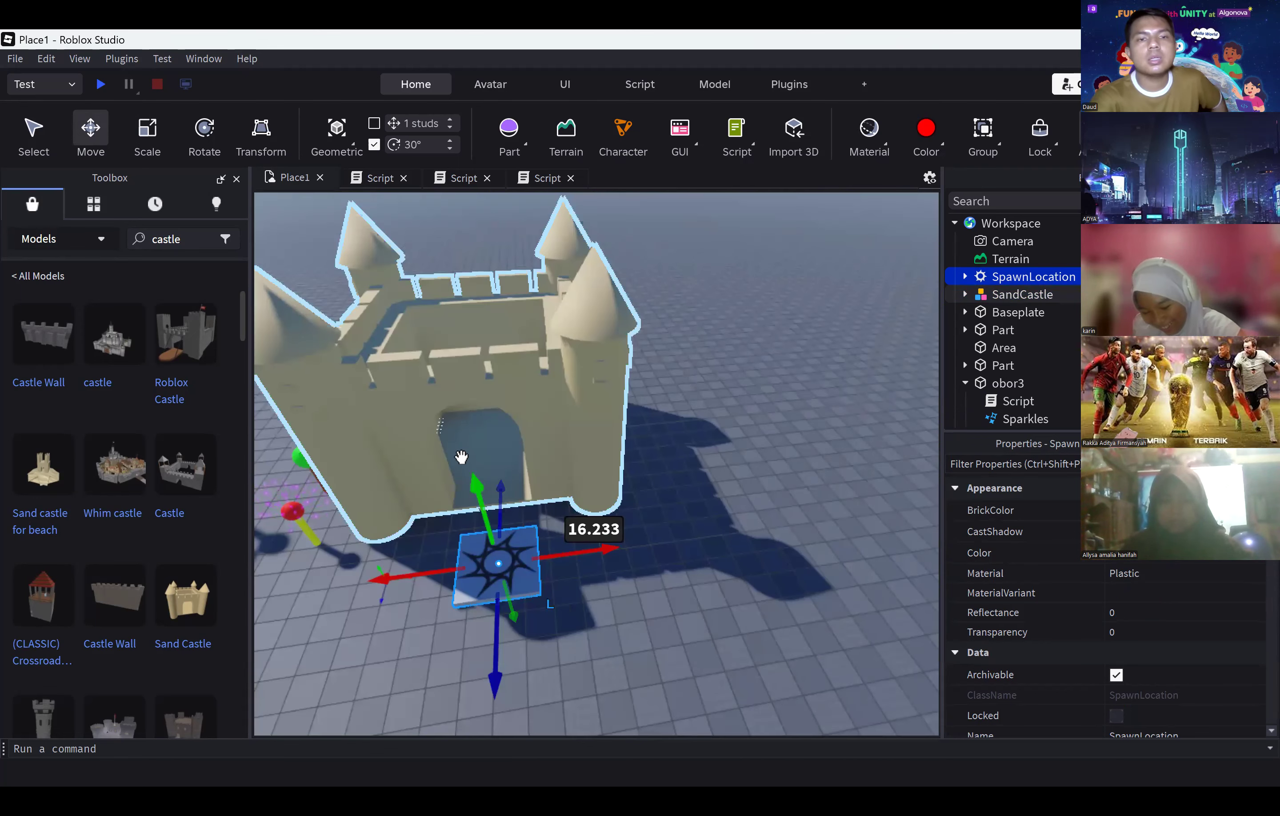
right_drag(461, 456, 450, 450)
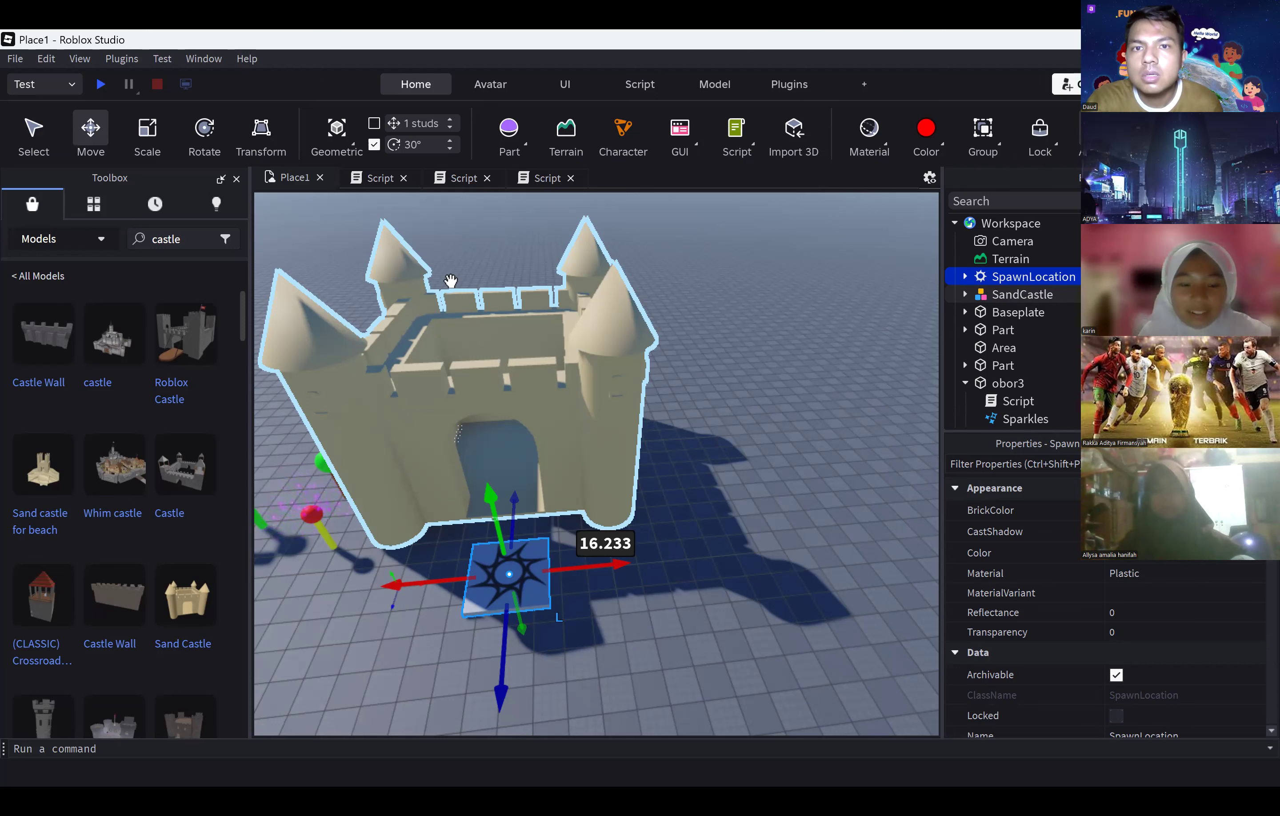
Step: Insert a block part and place it in the castle's arched doorway
scroll(686, 351, up, 3)
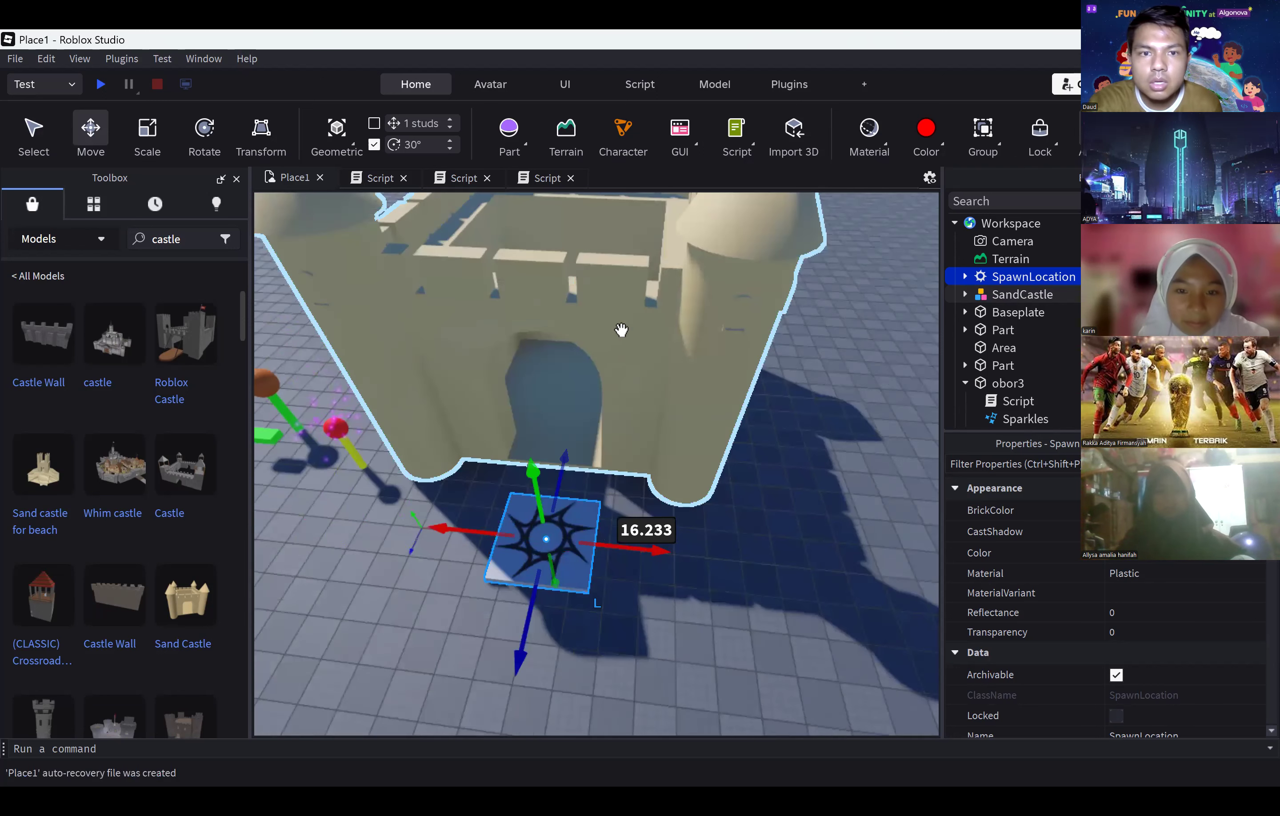
scroll(621, 329, up, 5)
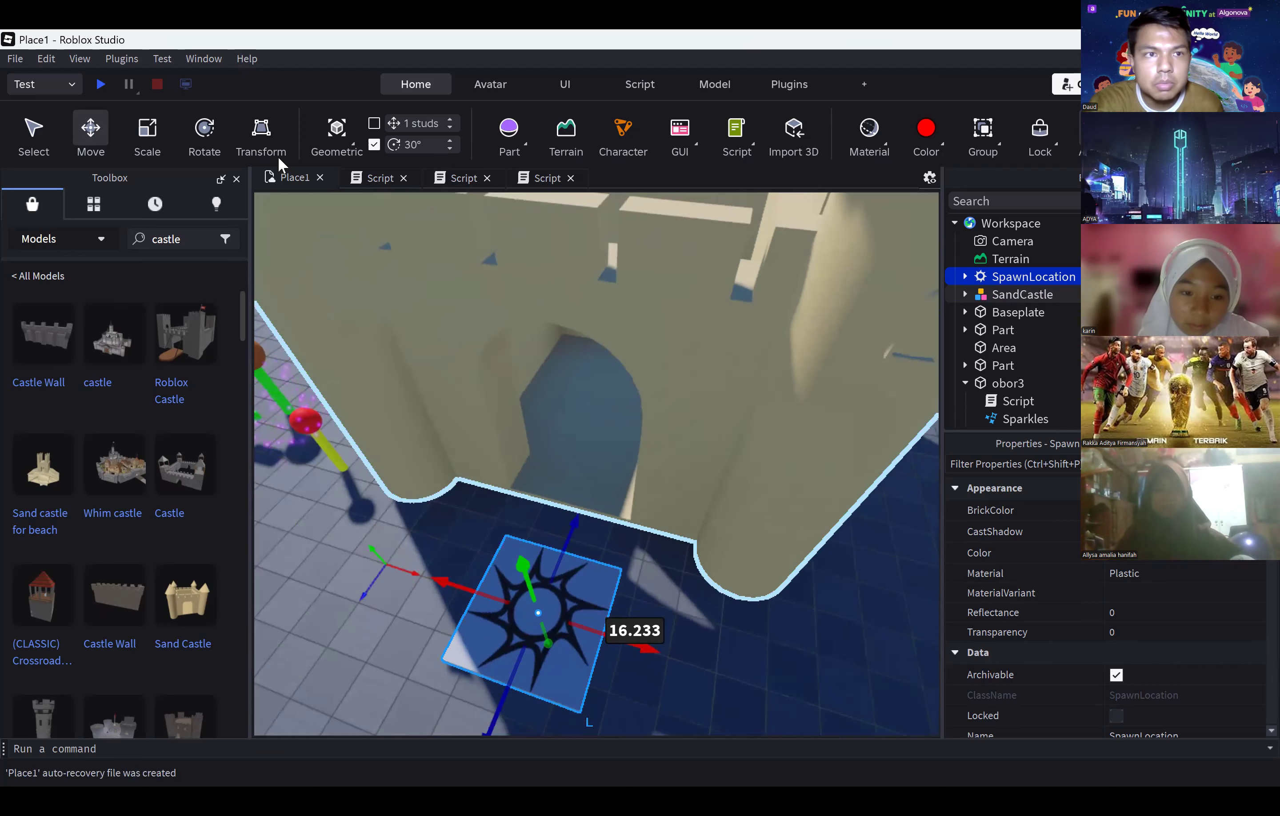
click(526, 149)
click(543, 179)
drag(578, 486, 560, 303)
Step: Scale the red block in width and height until it fills the castle's doorway
click(161, 147)
drag(497, 418, 471, 417)
drag(659, 448, 676, 452)
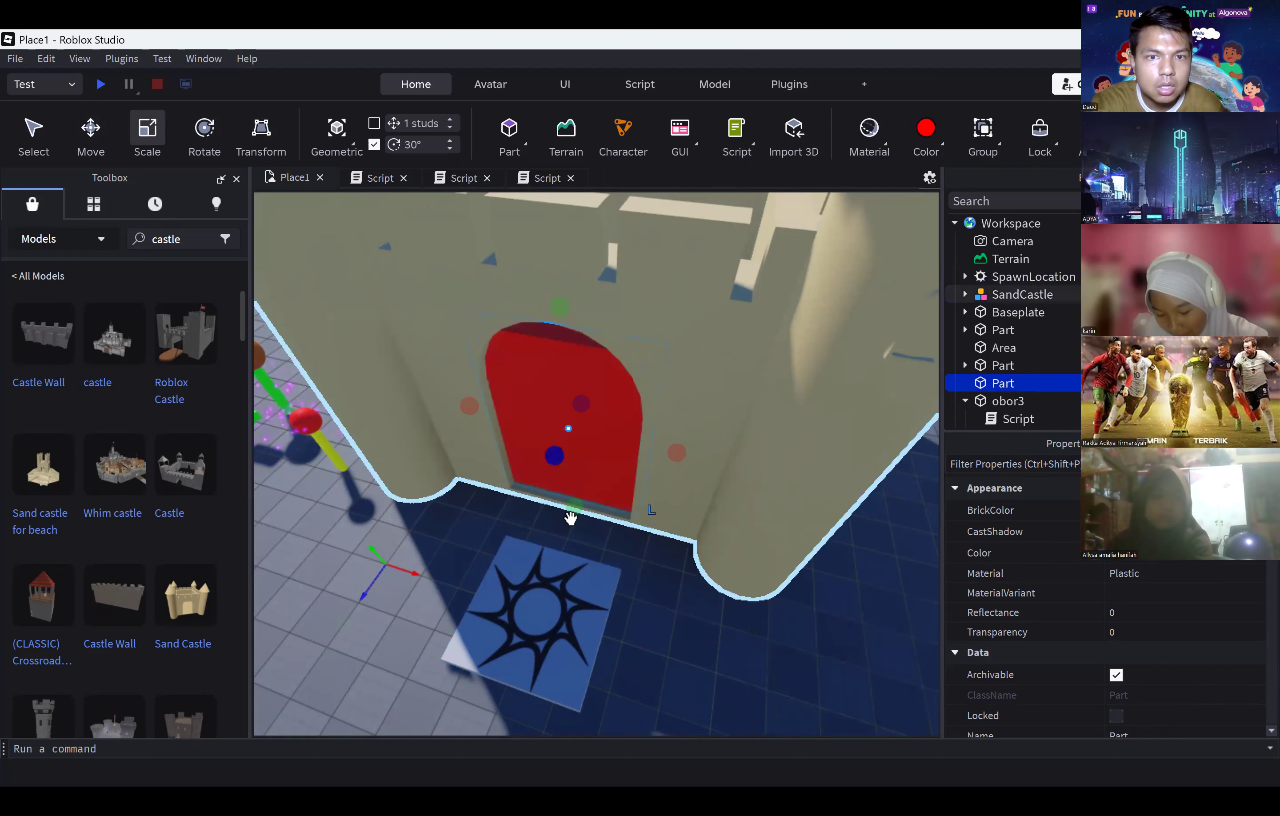
drag(572, 509, 571, 515)
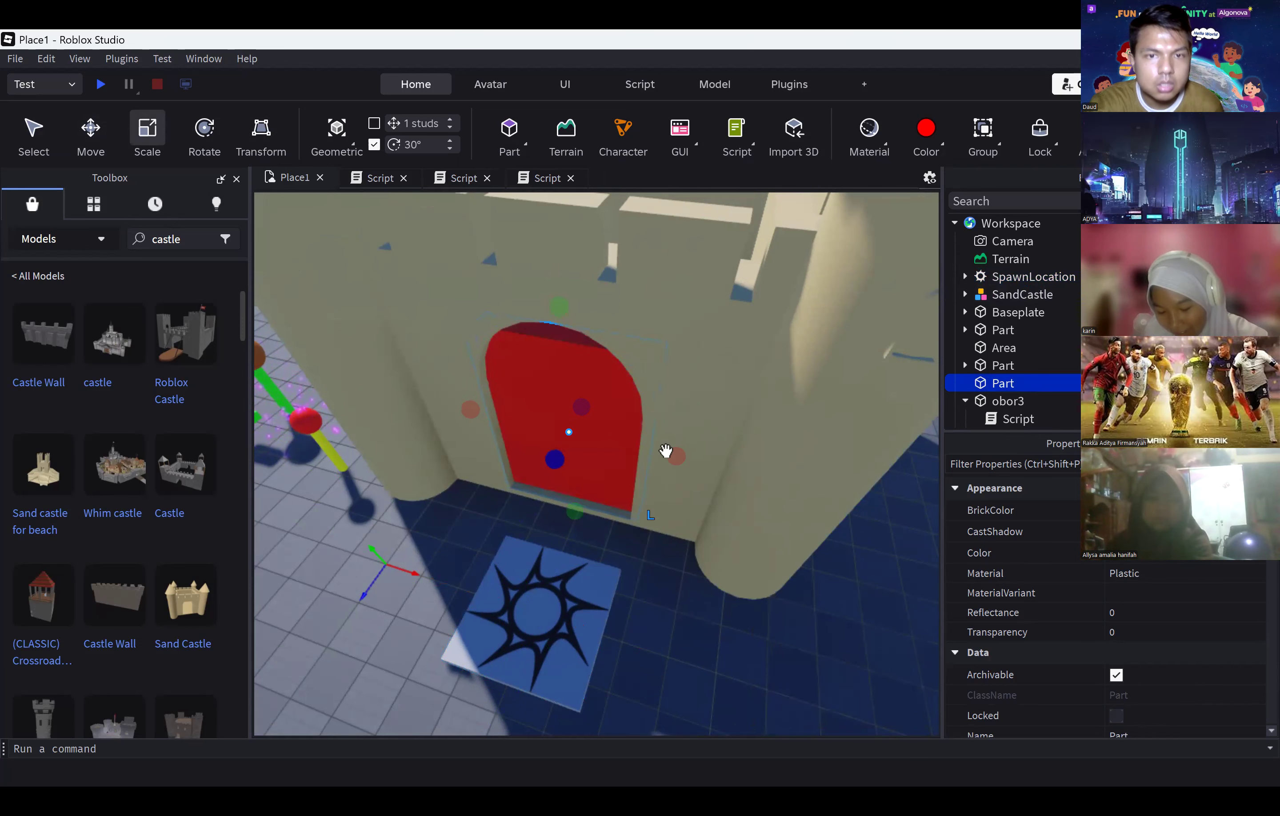
scroll(680, 443, down, 3)
scroll(694, 433, down, 2)
scroll(683, 463, up, 6)
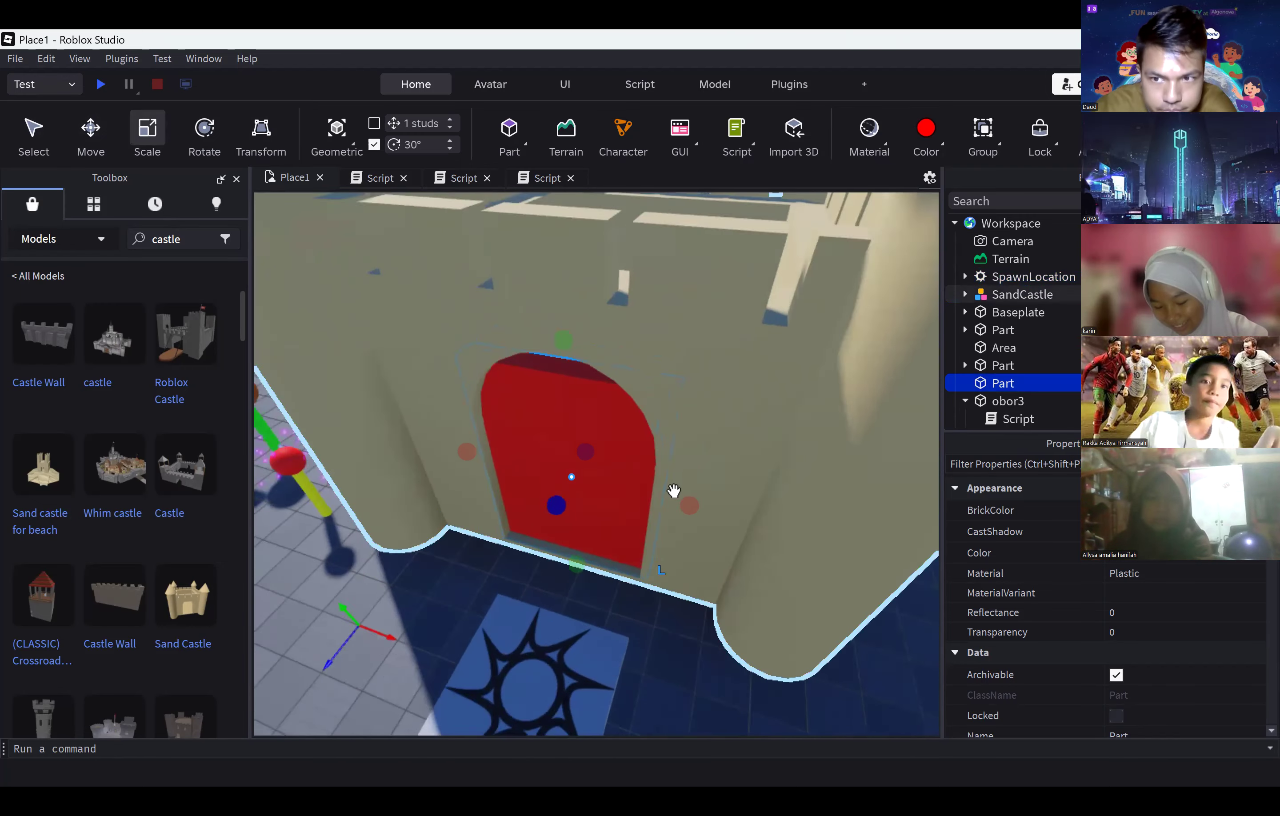
scroll(674, 491, up, 3)
right_drag(673, 491, 674, 491)
drag(627, 394, 625, 324)
scroll(649, 364, down, 2)
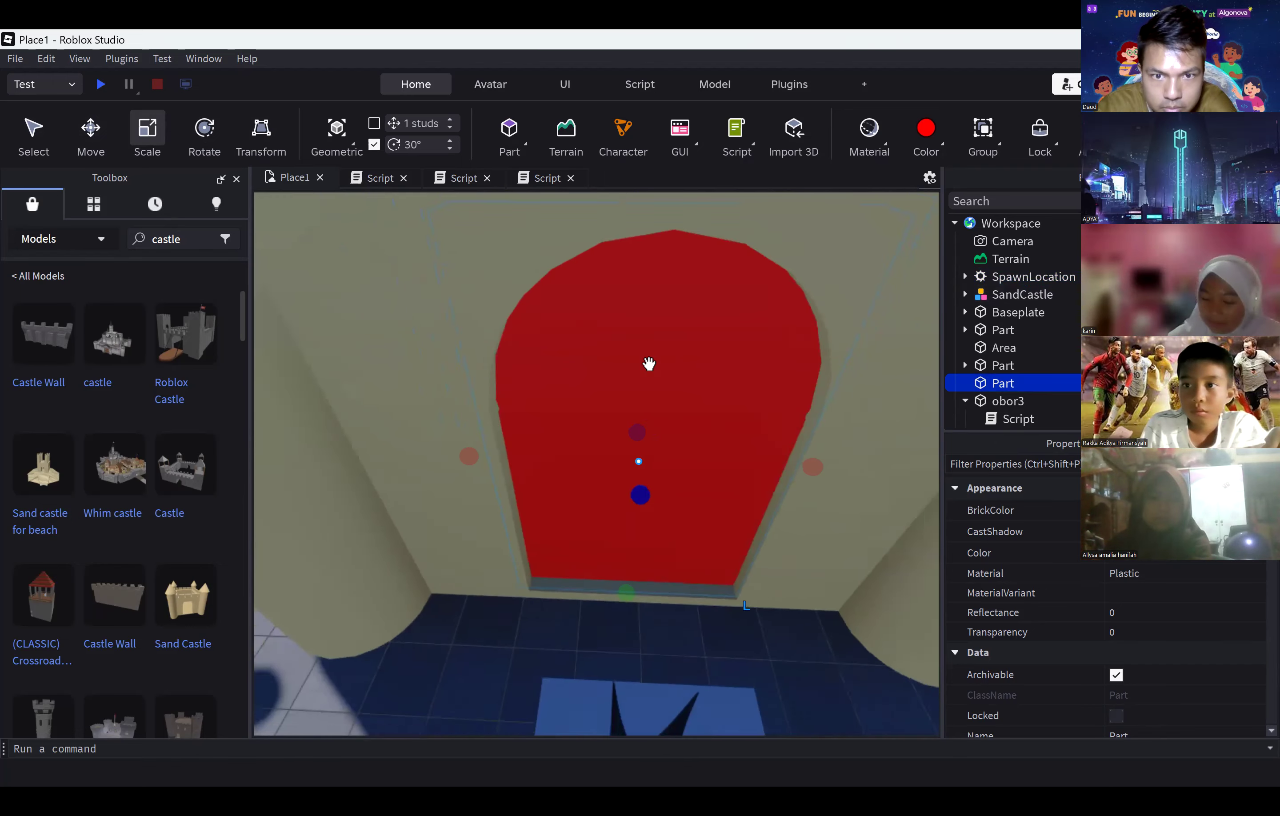
scroll(649, 364, down, 2)
scroll(649, 364, down, 2)
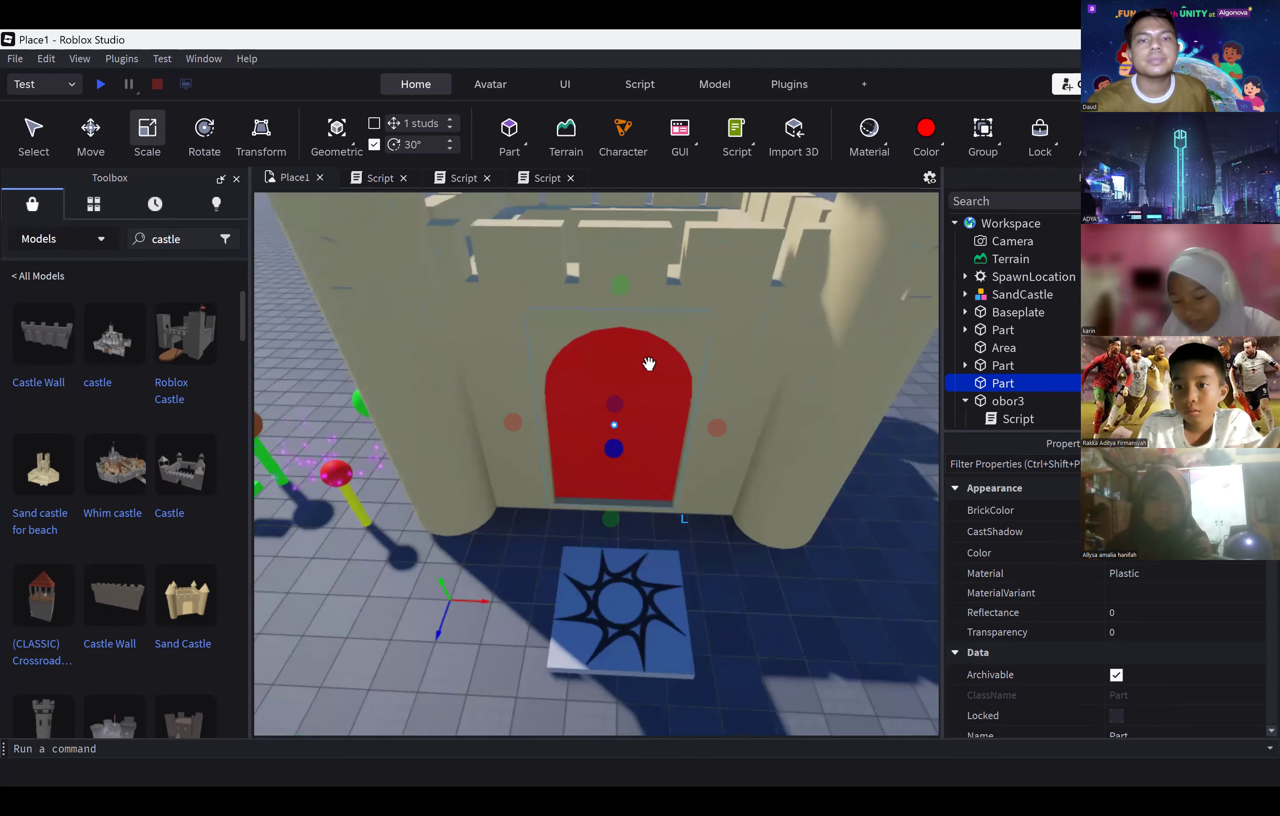
scroll(649, 364, down, 2)
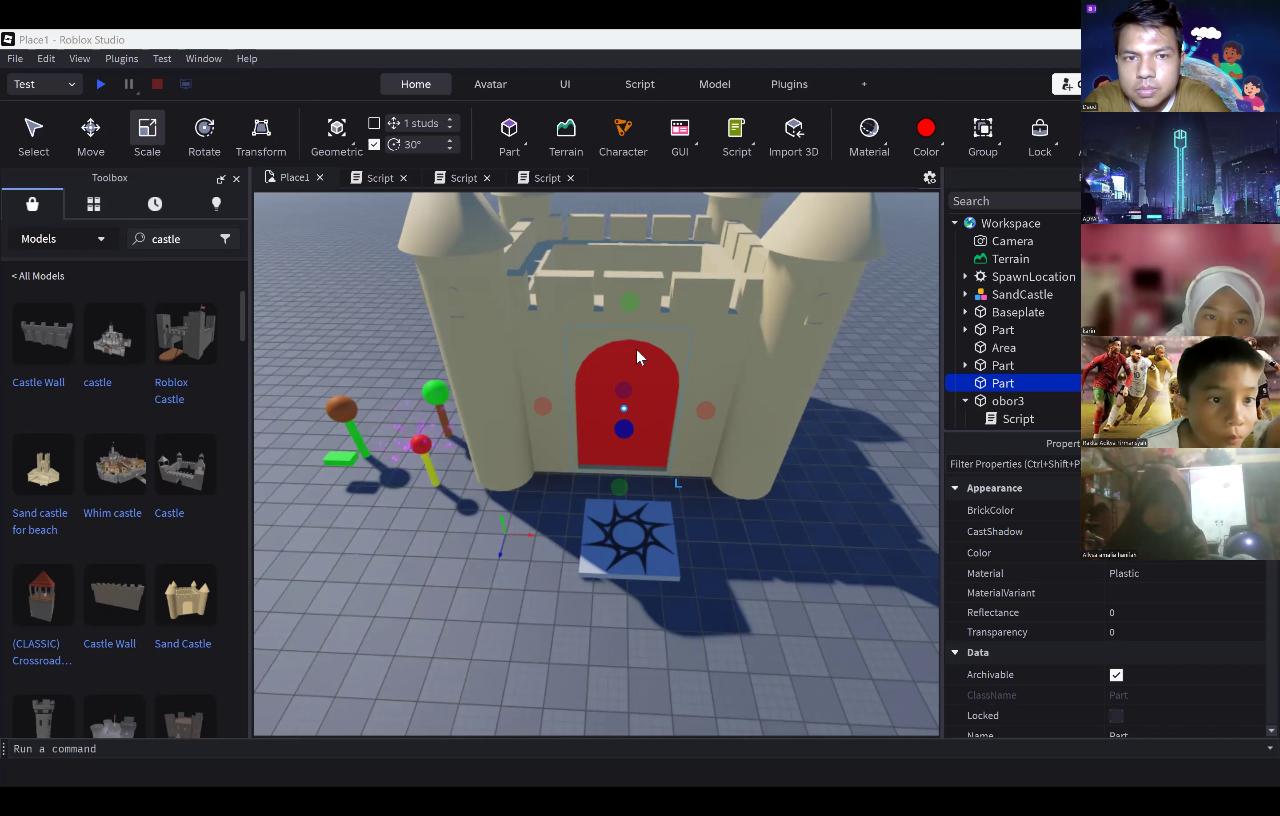
Step: Rename the red door part as pintu
right_click(1004, 383)
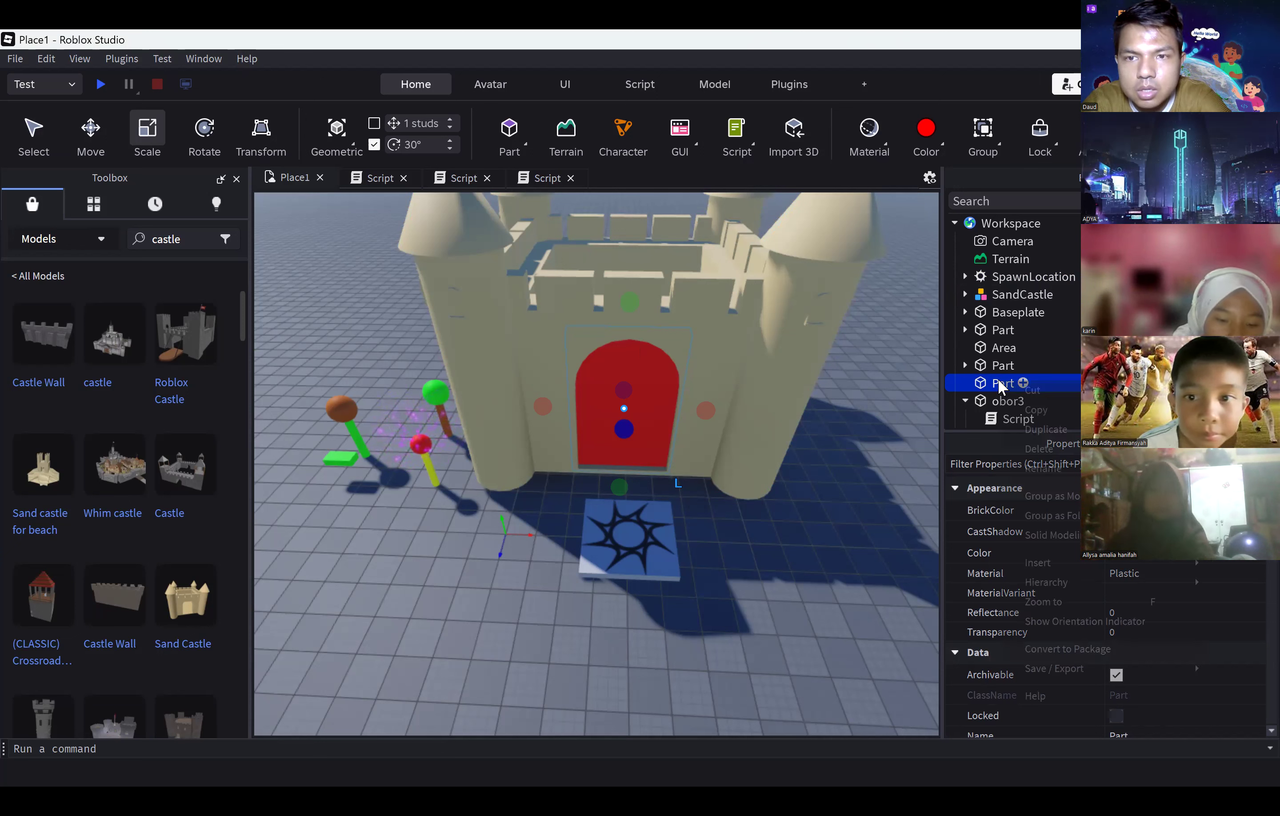
click(1059, 468)
text(pintu)
key(Return)
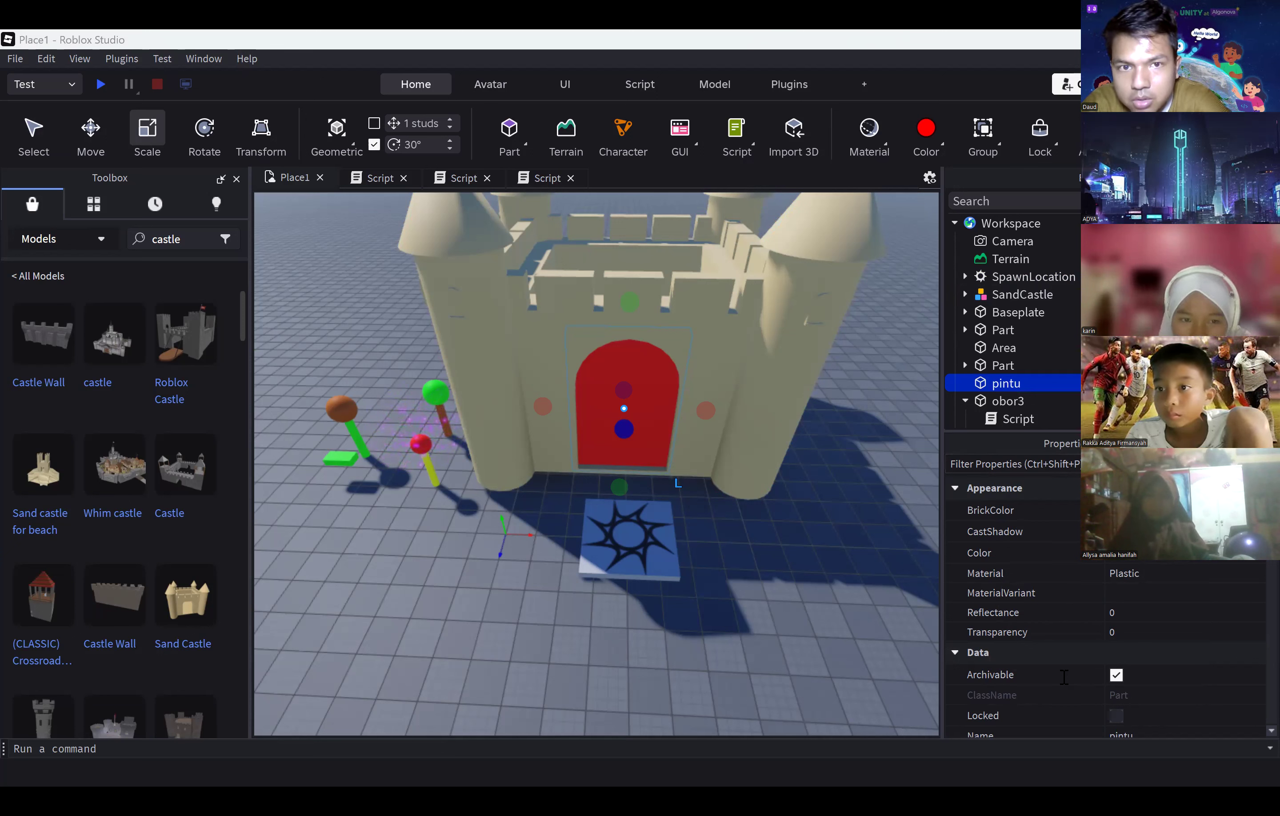
Step: Add a Script to ServerScriptService with a loop that raises game.Lighting.ClockTime by 0.1 and switches workspace.Part1.Transparency between 1 and 0 by hour
scroll(1028, 343, down, 4)
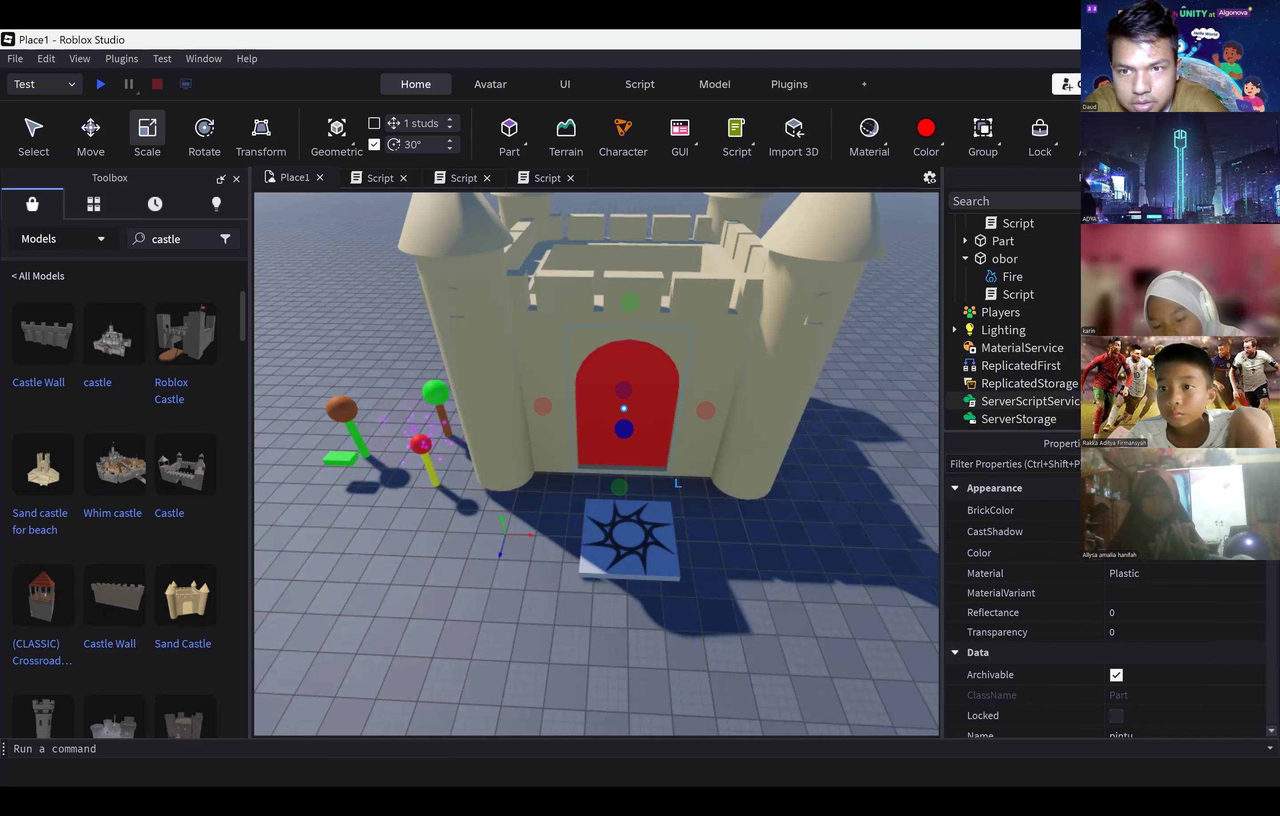
click(1097, 400)
click(940, 435)
key(ctrl+a)
text(B=0 while true do 	game.Lighting.ClockTime=B 	B=B+0.1 	if B>24 then B=0 end 	if B > 20 then workspace.Part1.Transparency=1 end 	if B < 6 then workspace.Part1.Transparency=1 end 	if B > 6 and B < 16 then workspace.Part1.Transparency=0  end 	wait() end)
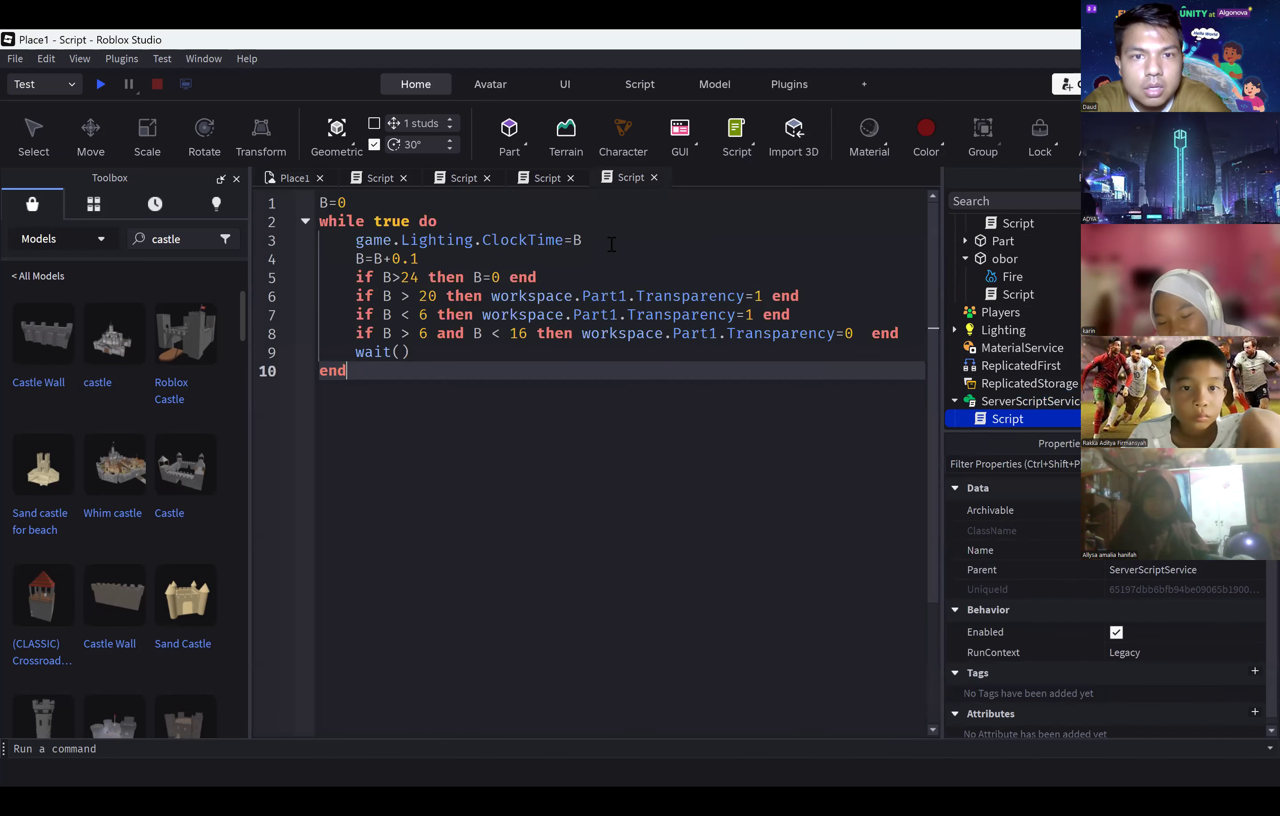
Step: Replace Part1 with pintu in the three Transparency lines of the day-night script
drag(582, 296, 619, 314)
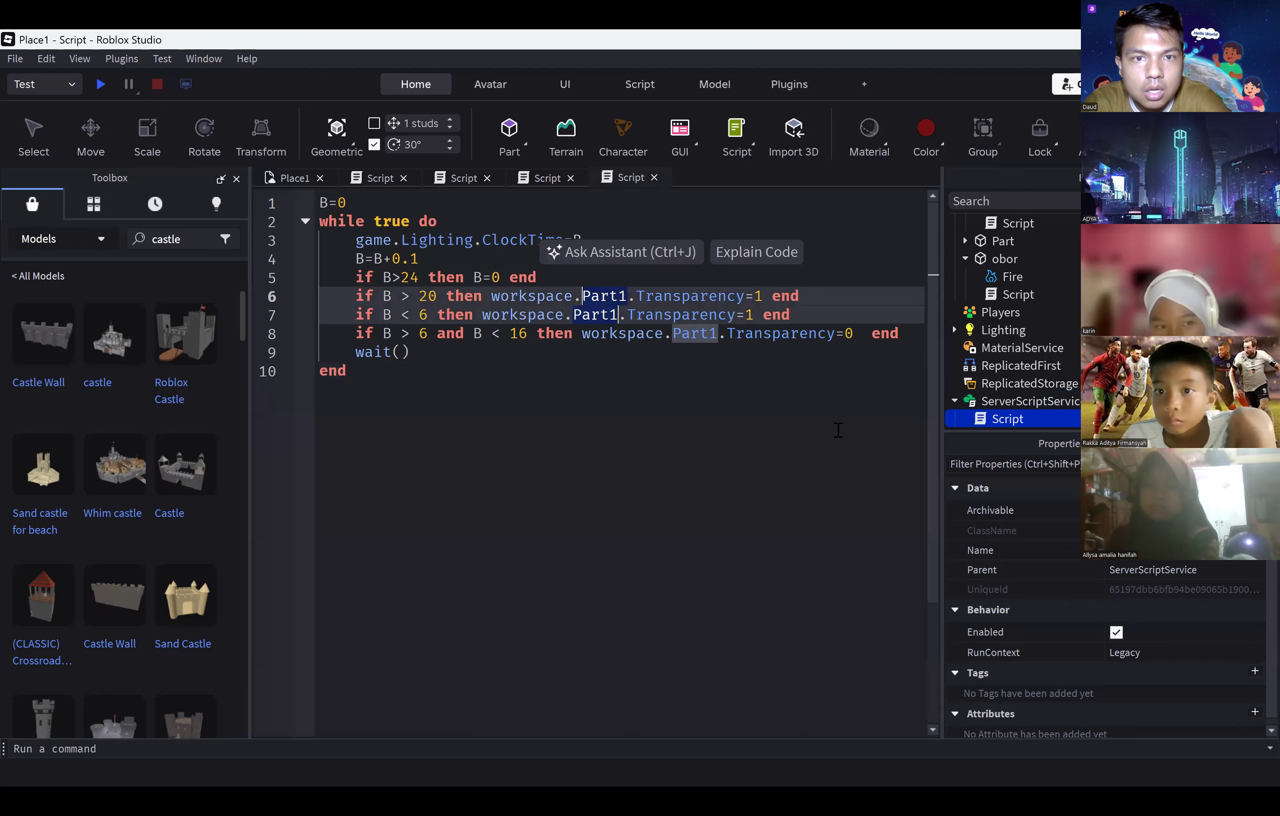
key(ctrl+d)
text(pintu)
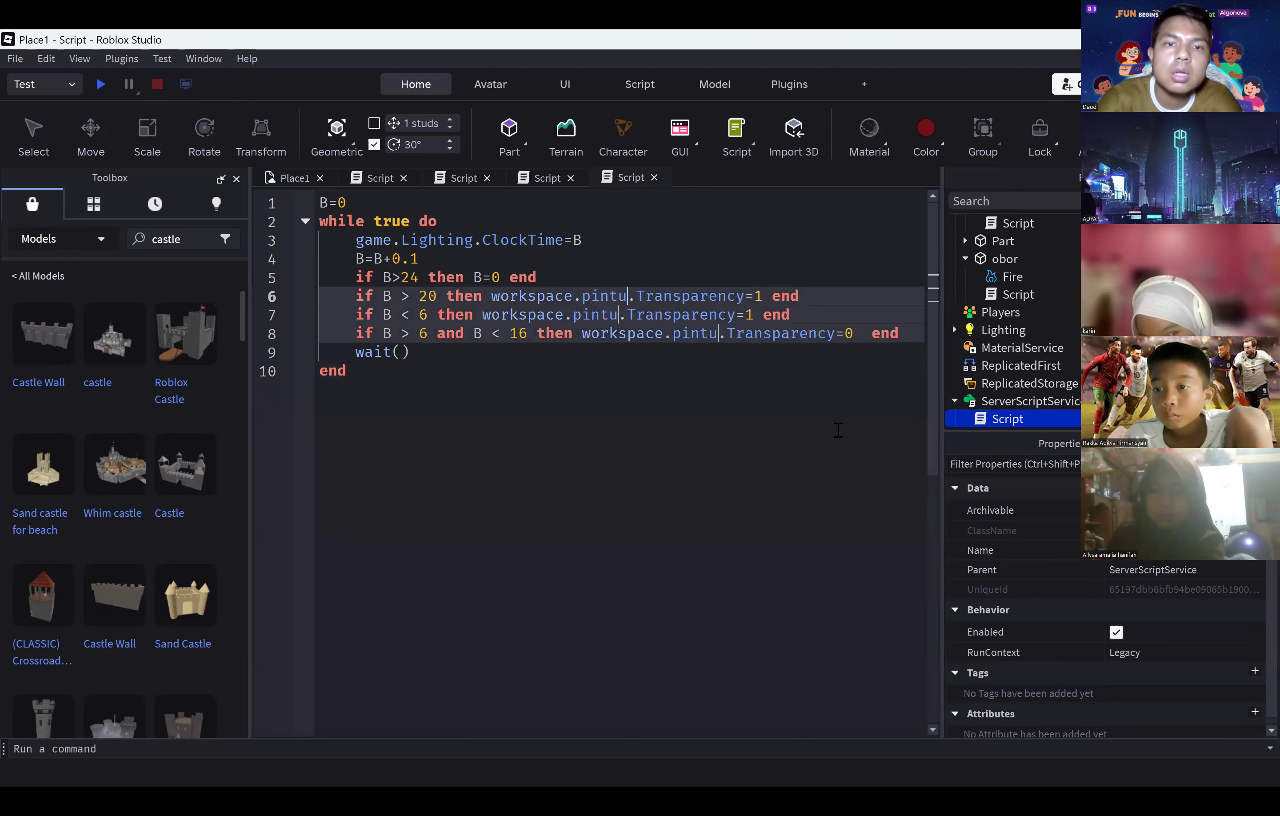
click(610, 315)
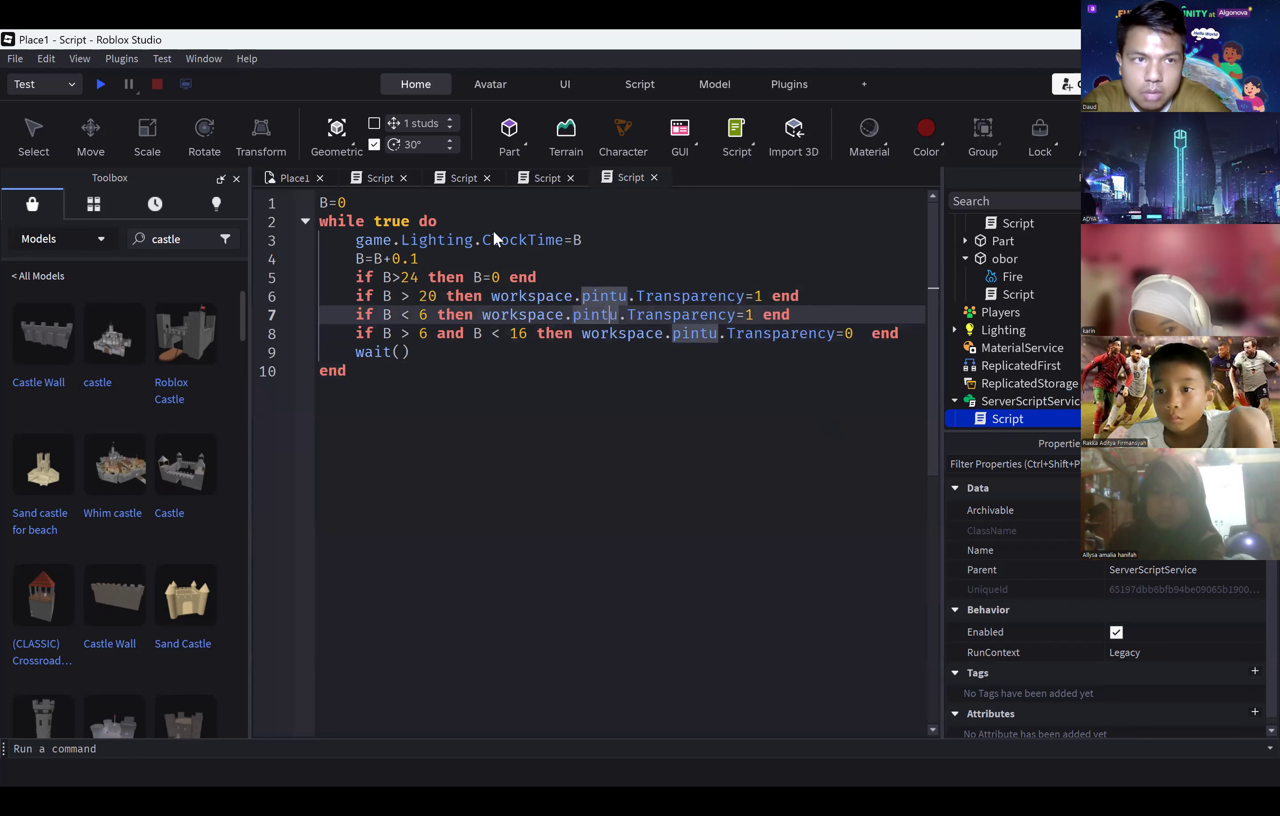
Step: Playtest the day-night script by walking the character around the castle door, and end the test
click(101, 84)
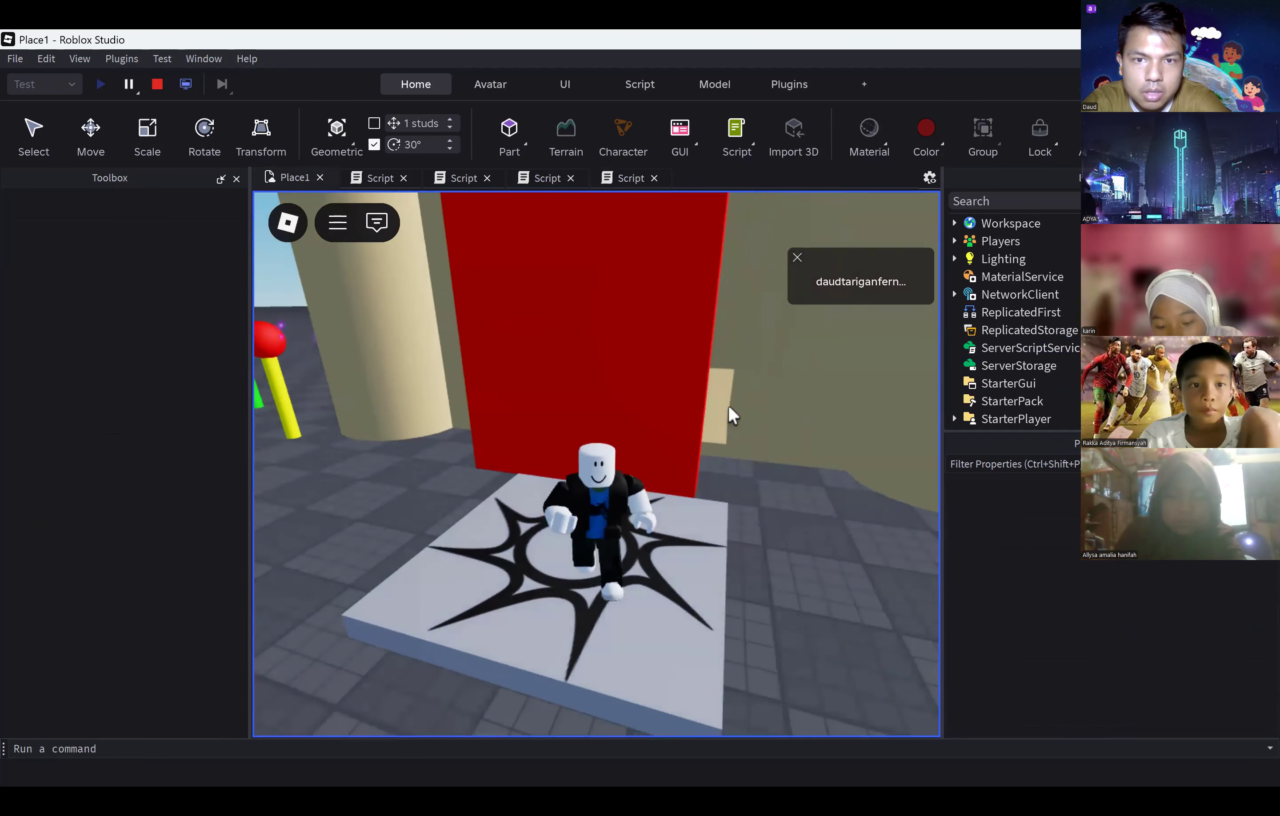
key(w)
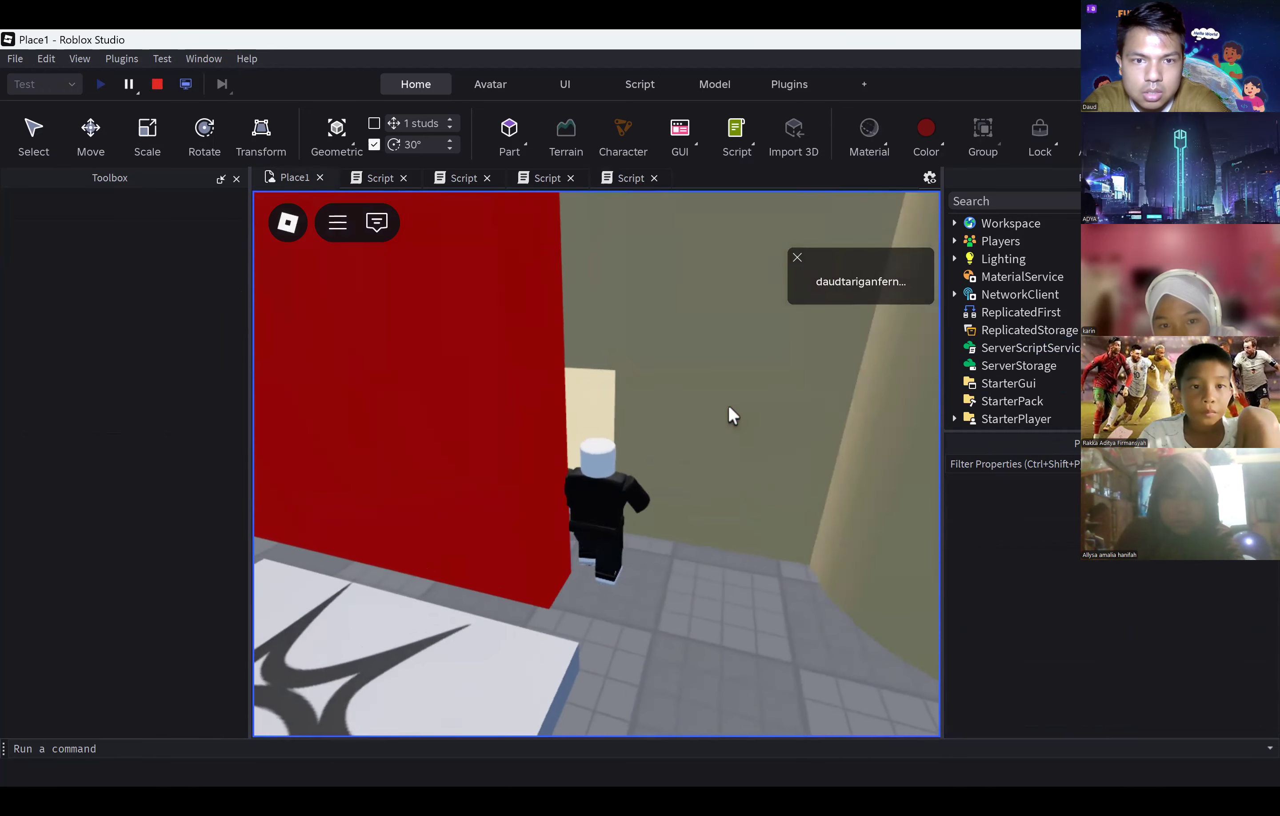
key(a)
key(s)
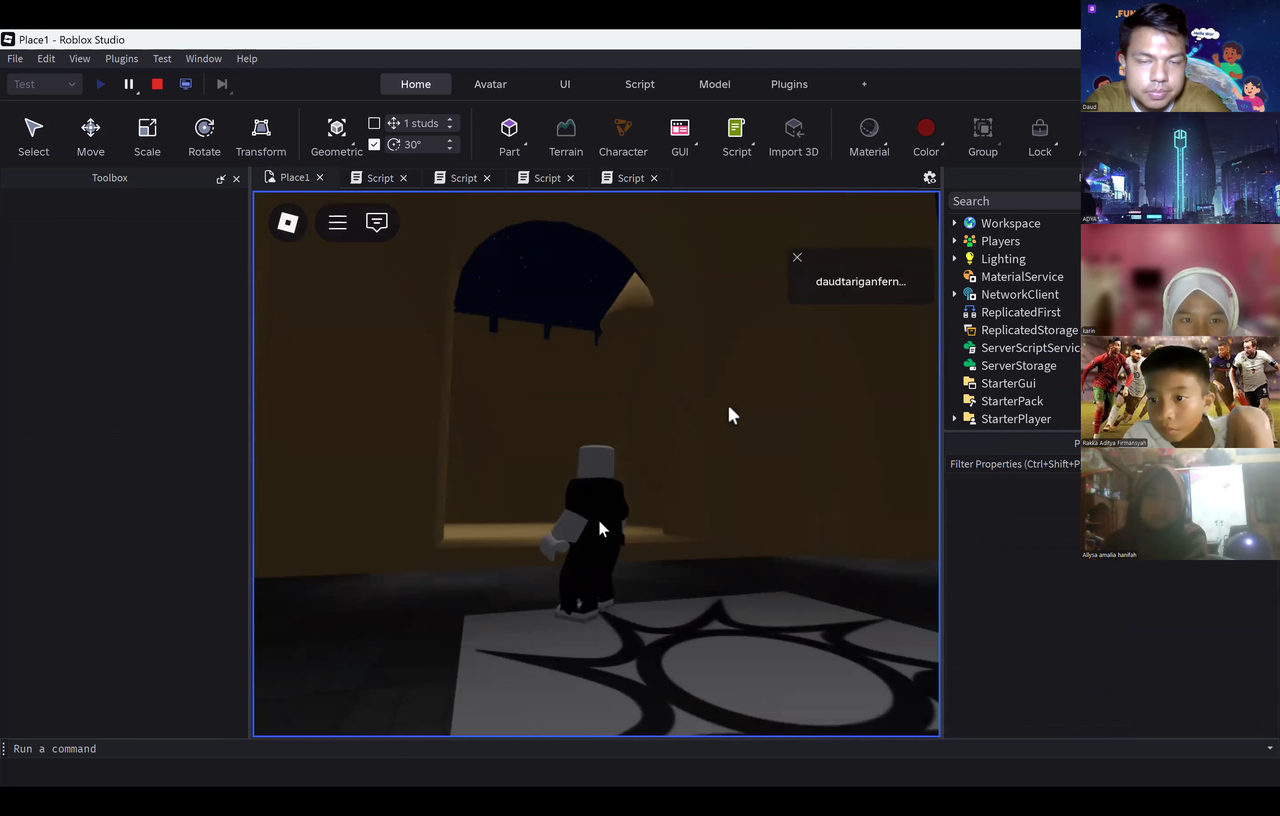
key(shift+F5)
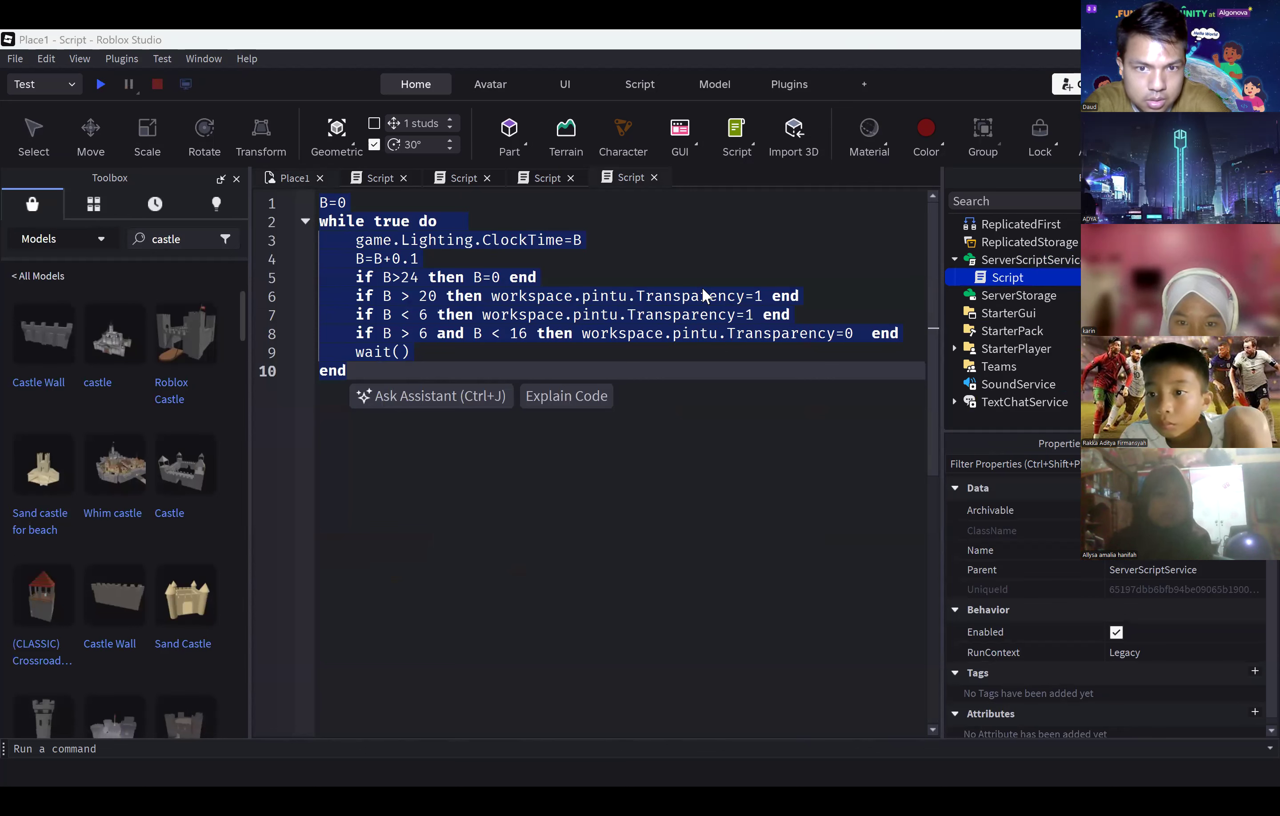
Step: Rescale the pintu part with its side and height handles to fit within the castle's doorway
right_drag(742, 325, 752, 387)
key(a)
key(d)
click(532, 508)
scroll(596, 484, down, 2)
scroll(596, 485, down, 2)
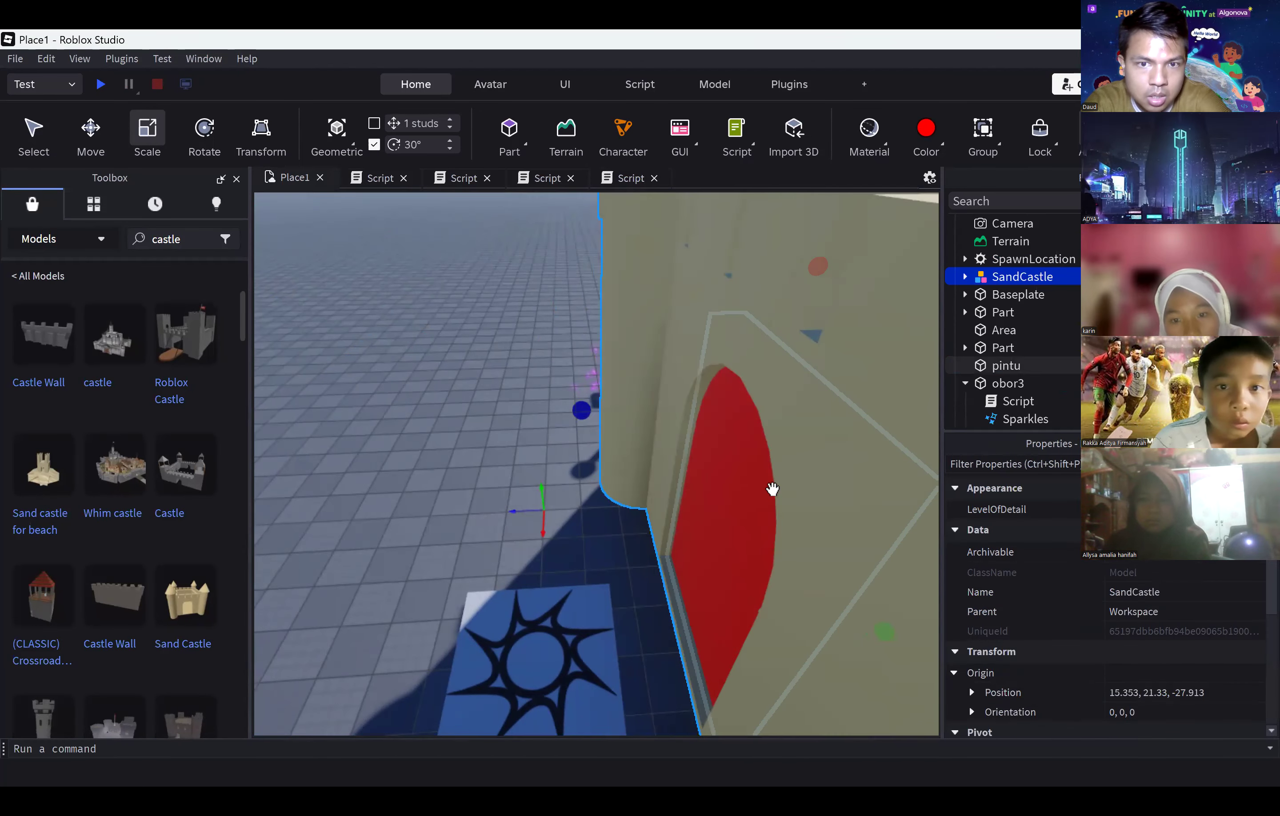
click(731, 503)
drag(790, 340, 776, 398)
drag(681, 460, 704, 480)
right_drag(777, 525, 708, 596)
drag(685, 585, 640, 585)
right_drag(640, 585, 674, 531)
drag(583, 598, 587, 590)
right_drag(727, 636, 750, 600)
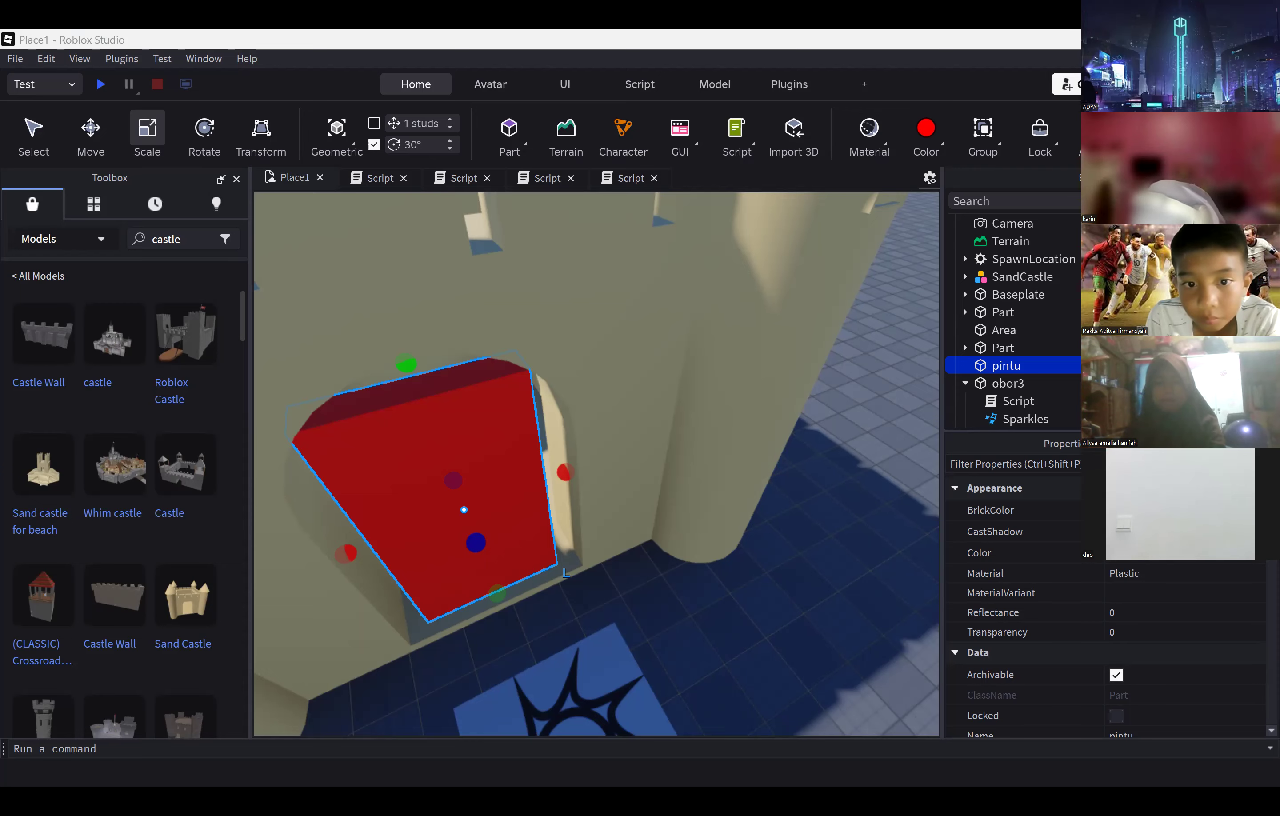
scroll(771, 394, down, 6)
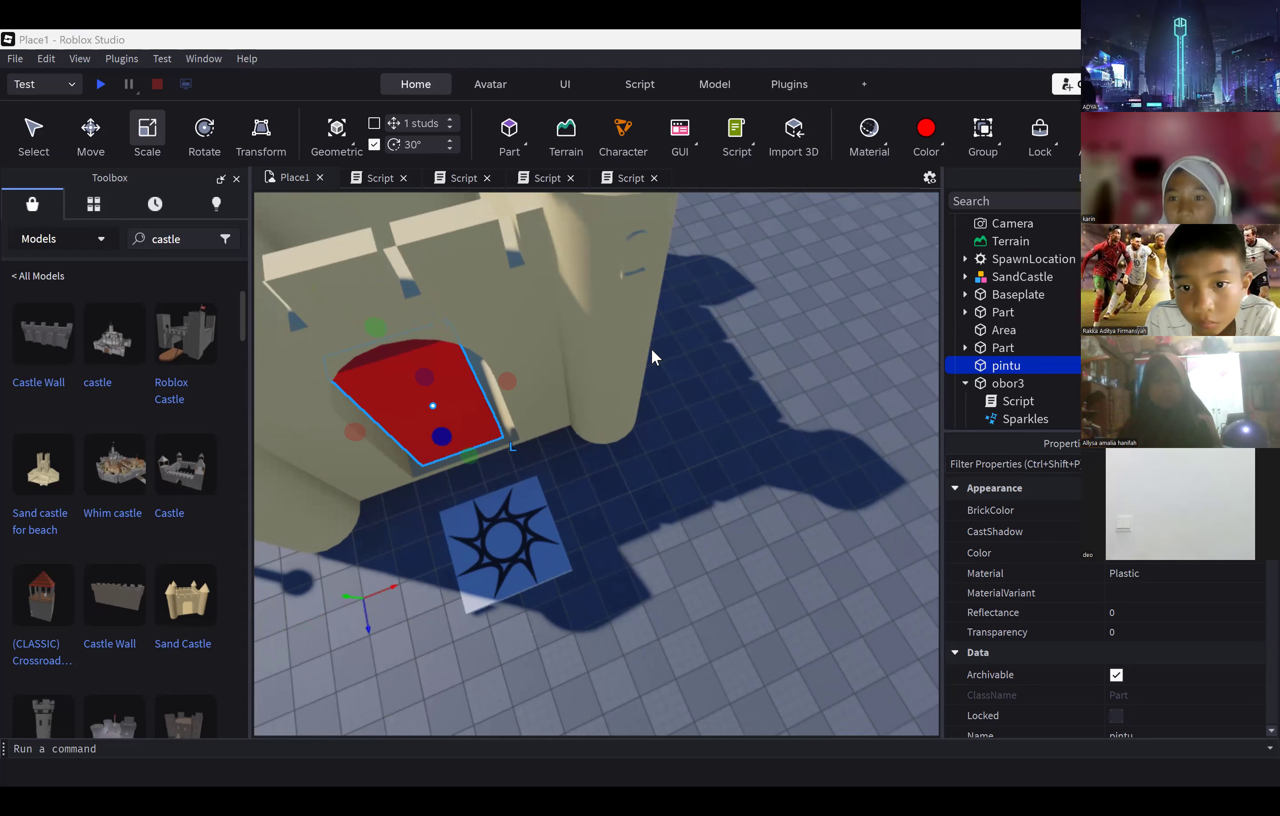
right_drag(704, 524, 691, 200)
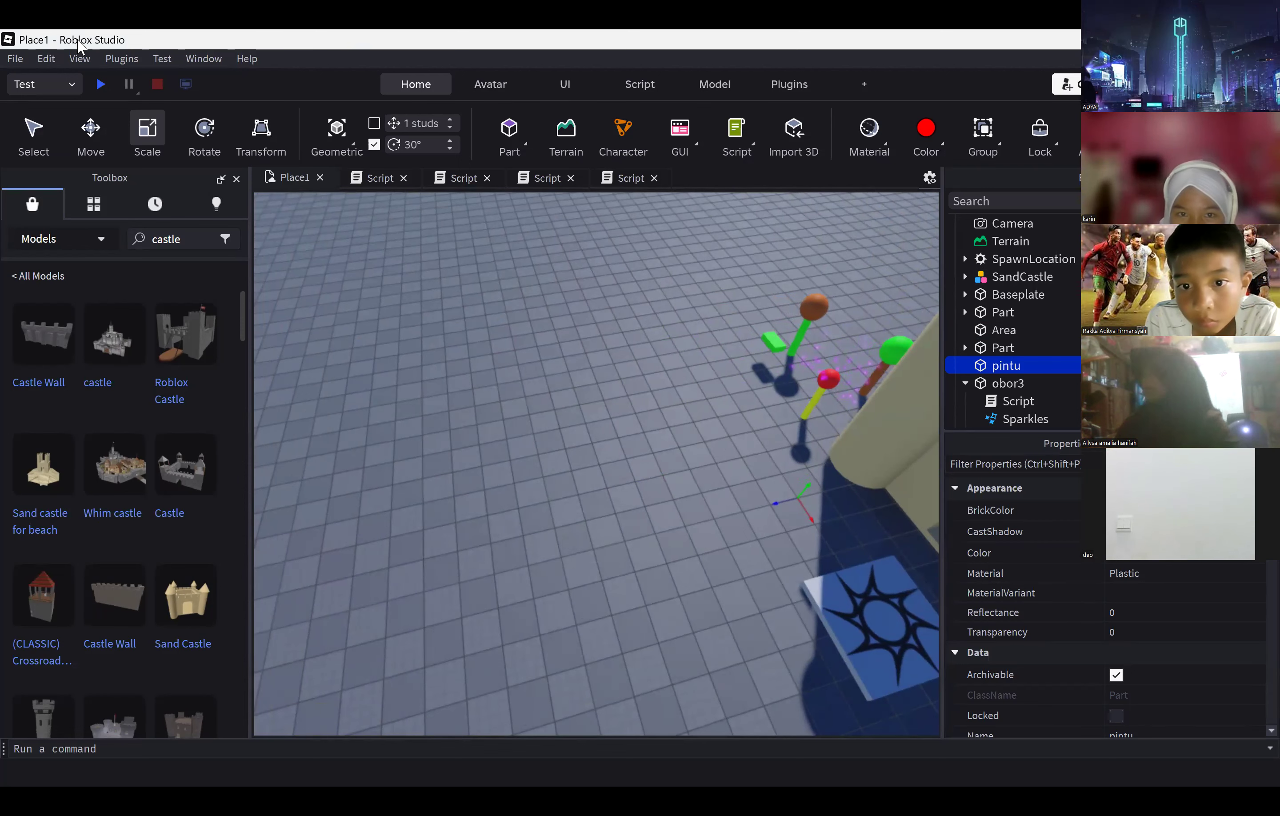
Step: Look at the settings for publishing the game to Roblox, and leave them without publishing
click(15, 58)
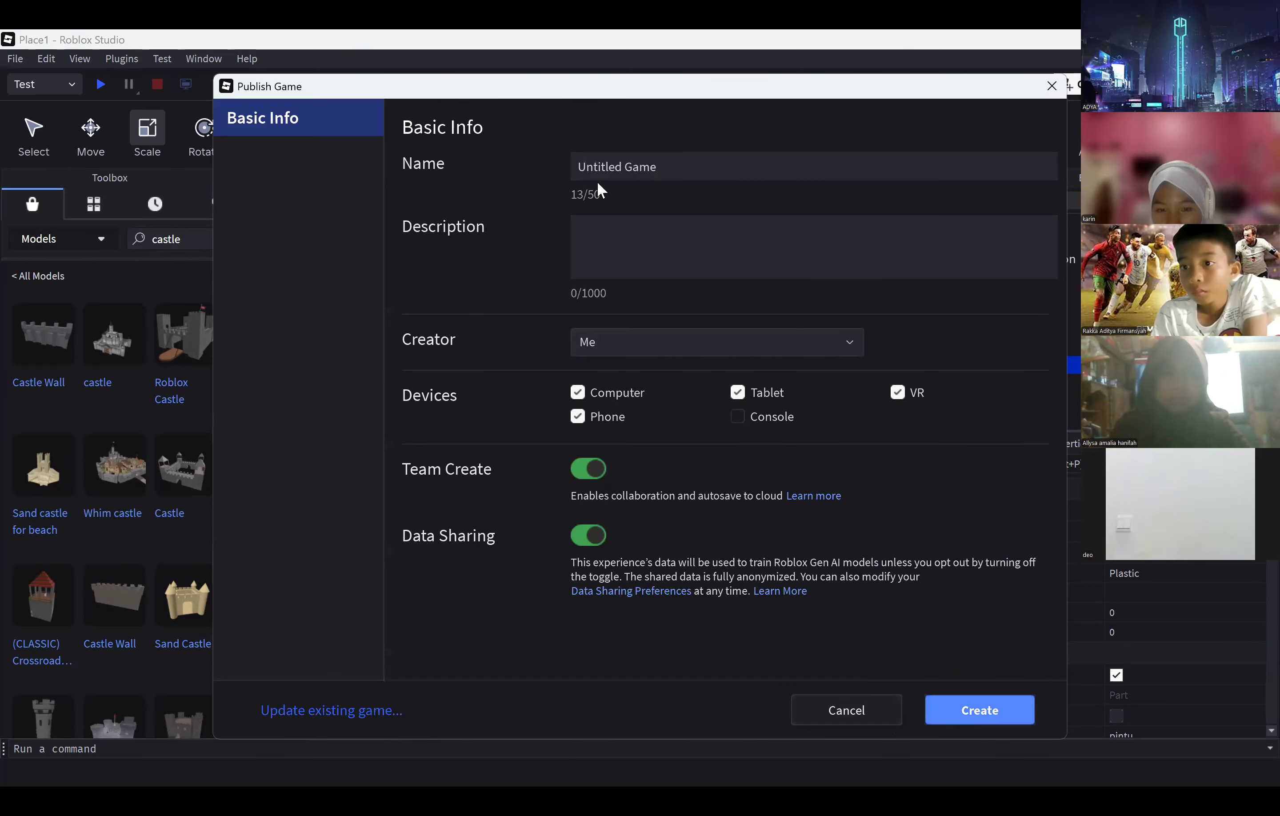
click(1051, 86)
click(15, 58)
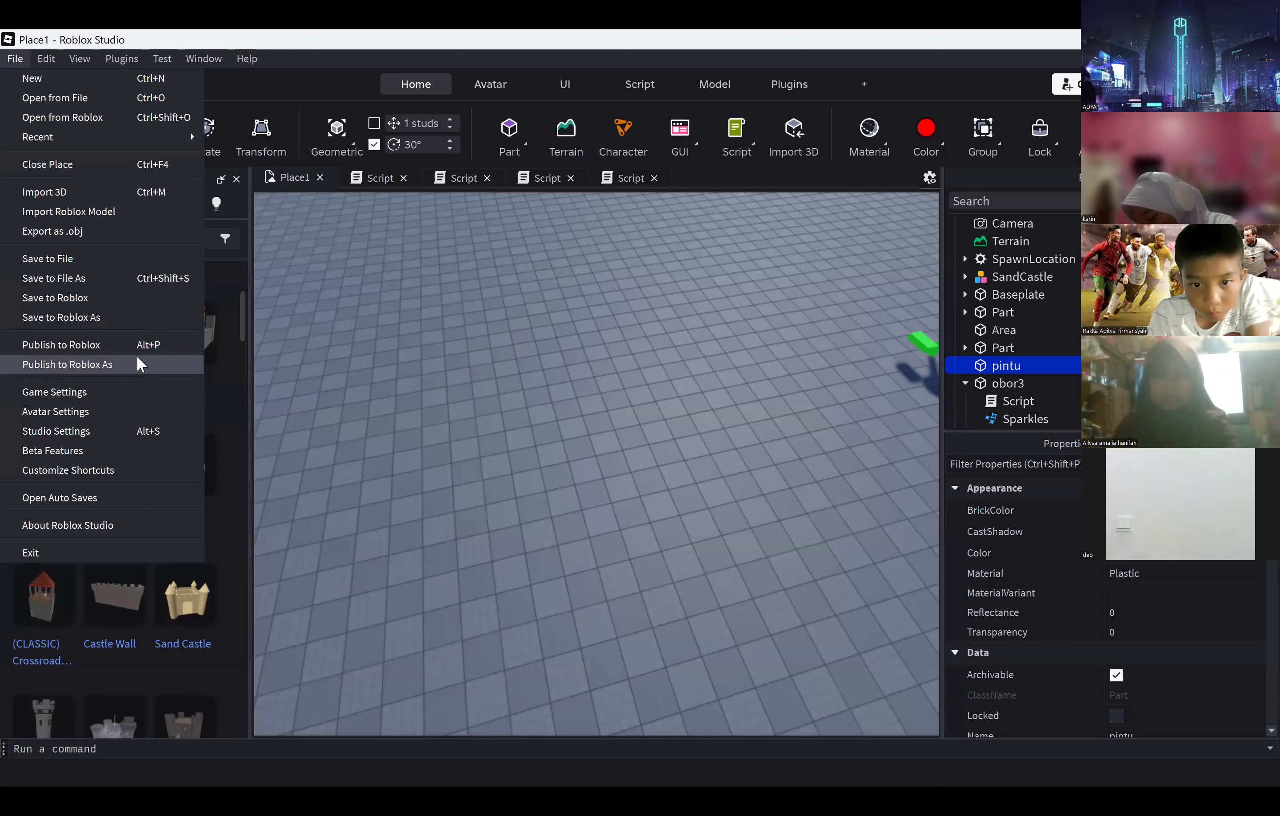
click(375, 362)
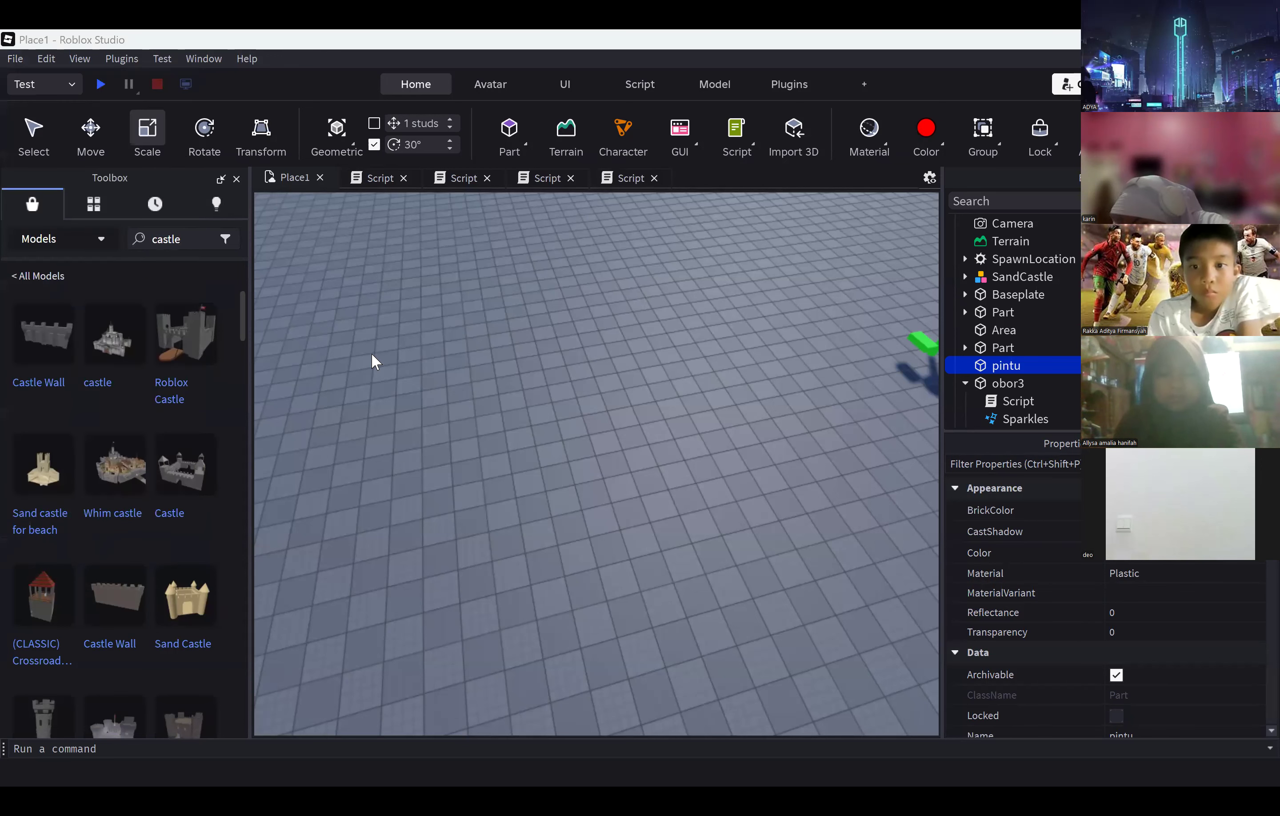